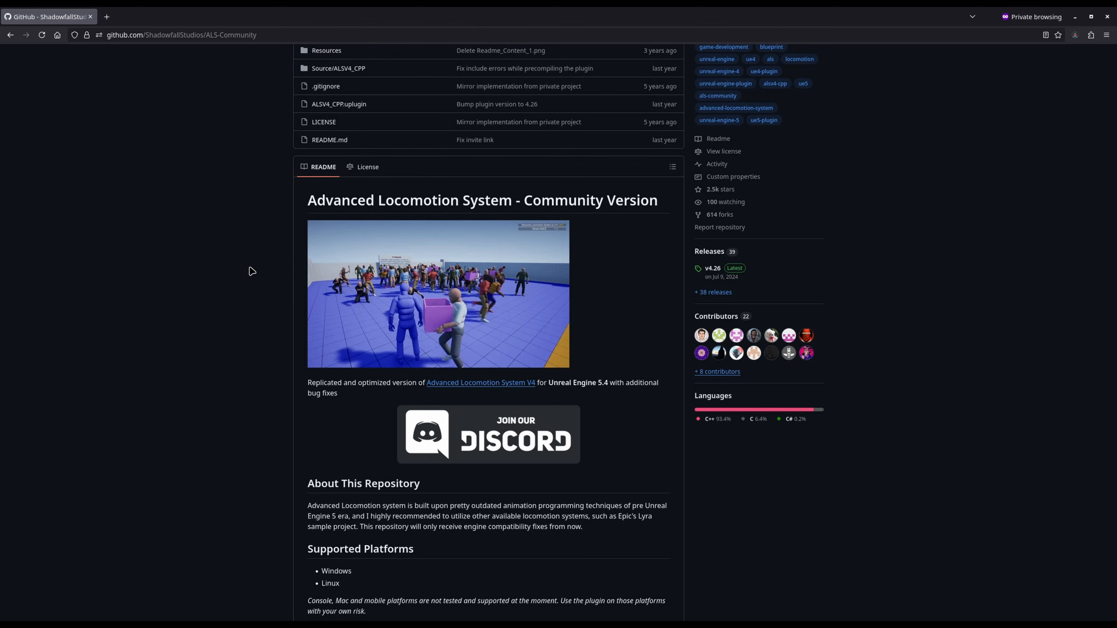
Read through the README of the ALS-Community repository, including its supported platforms and features
scroll(252, 271, "down", 3)
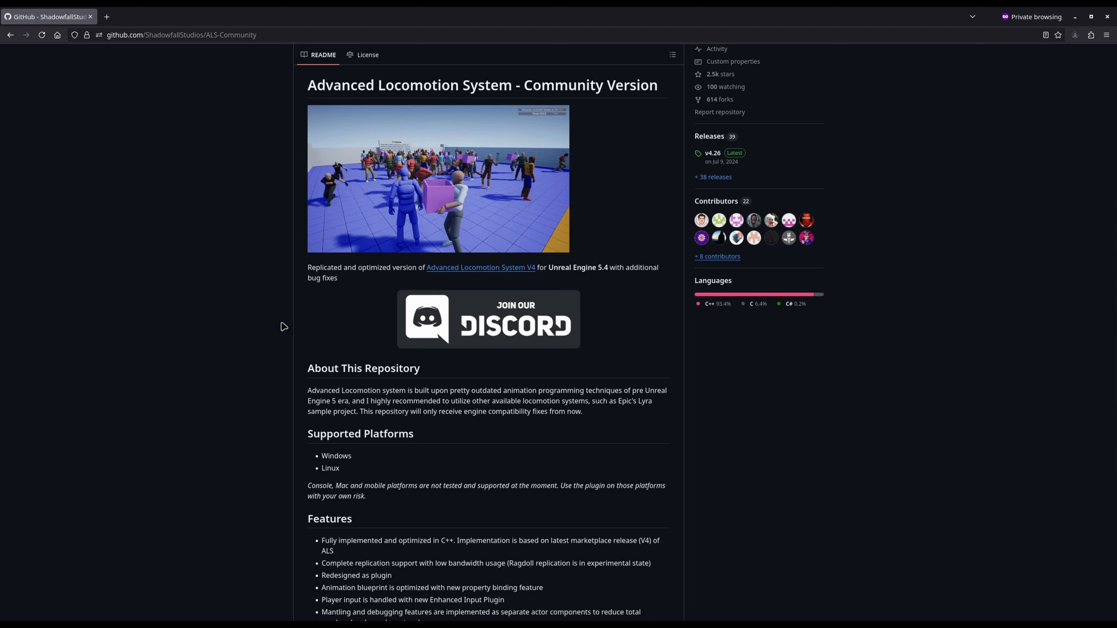
scroll(285, 325, "down", 5)
scroll(288, 327, "up", 9)
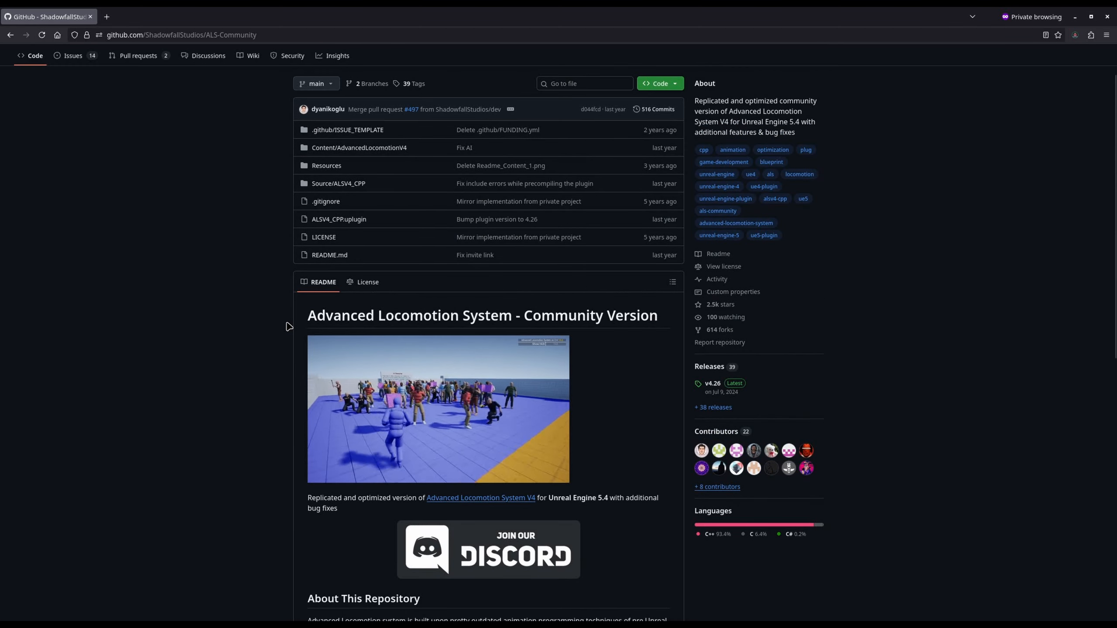
scroll(294, 337, "down", 1)
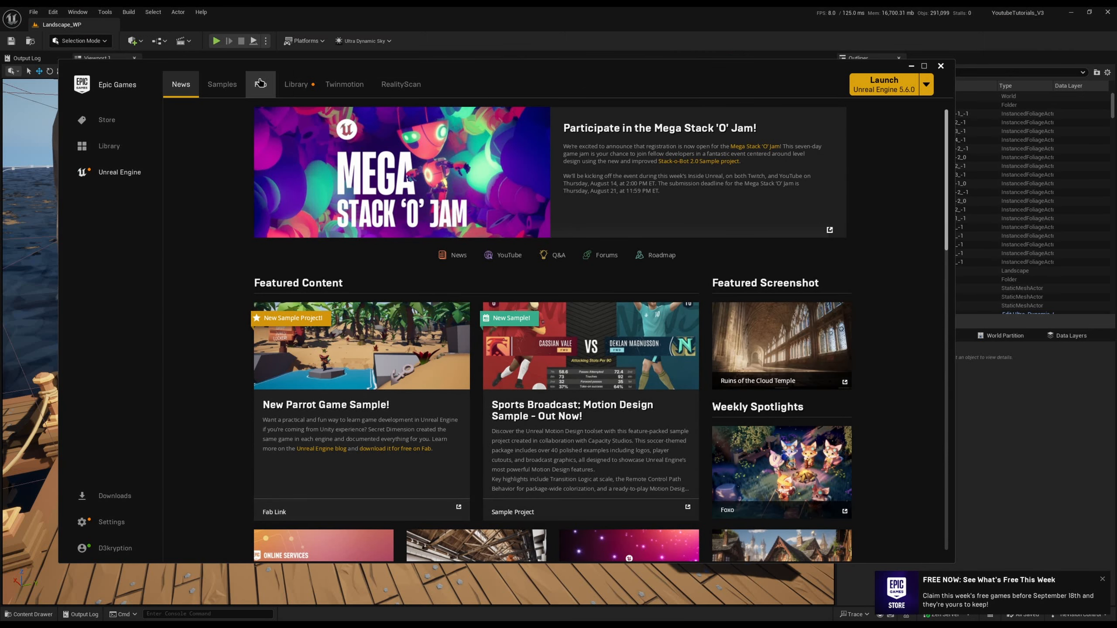
Open the Unreal Engine samples and browse the preview images on the Game Animation Sample's Fab listing
left_click(222, 84)
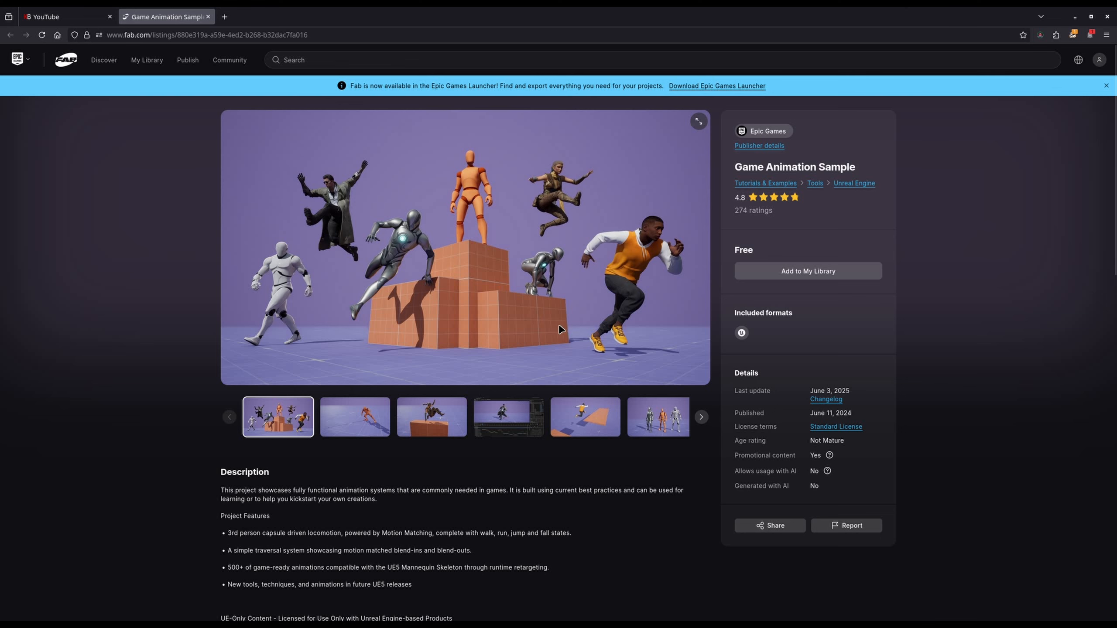
left_click(701, 417)
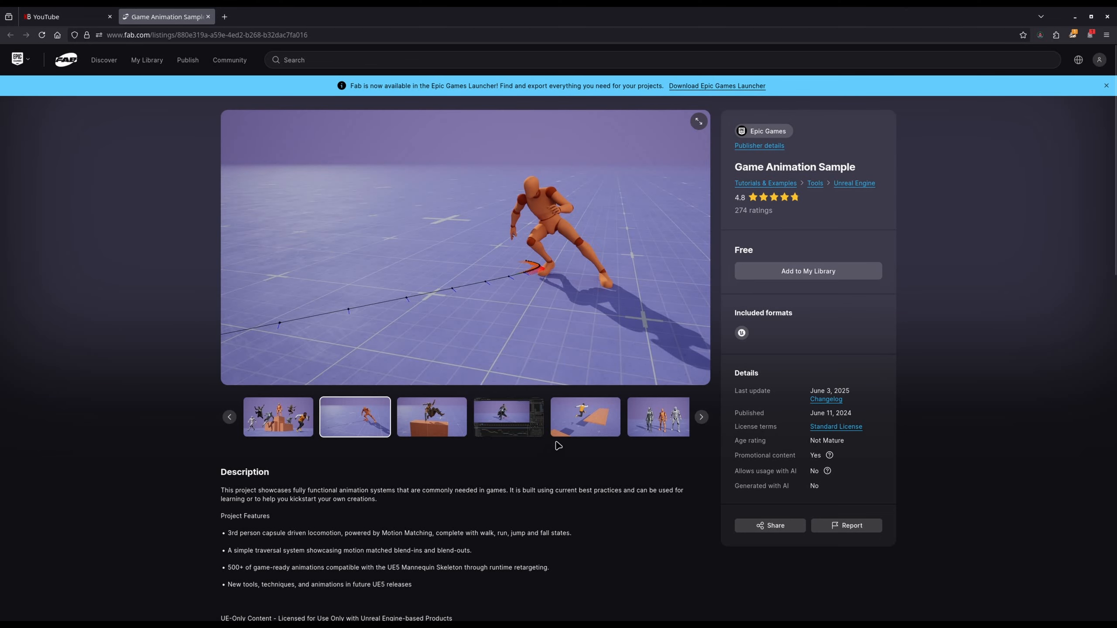
left_click(702, 416)
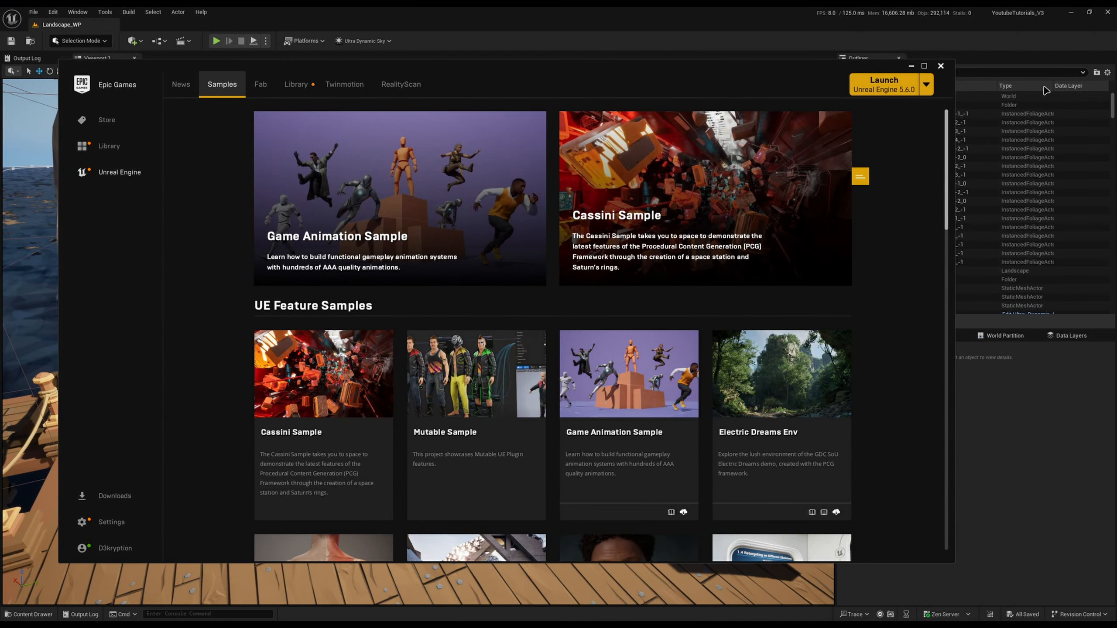
Switch to the Game Animation Sample project in Unreal Editor and look over its default level
left_click(580, 30)
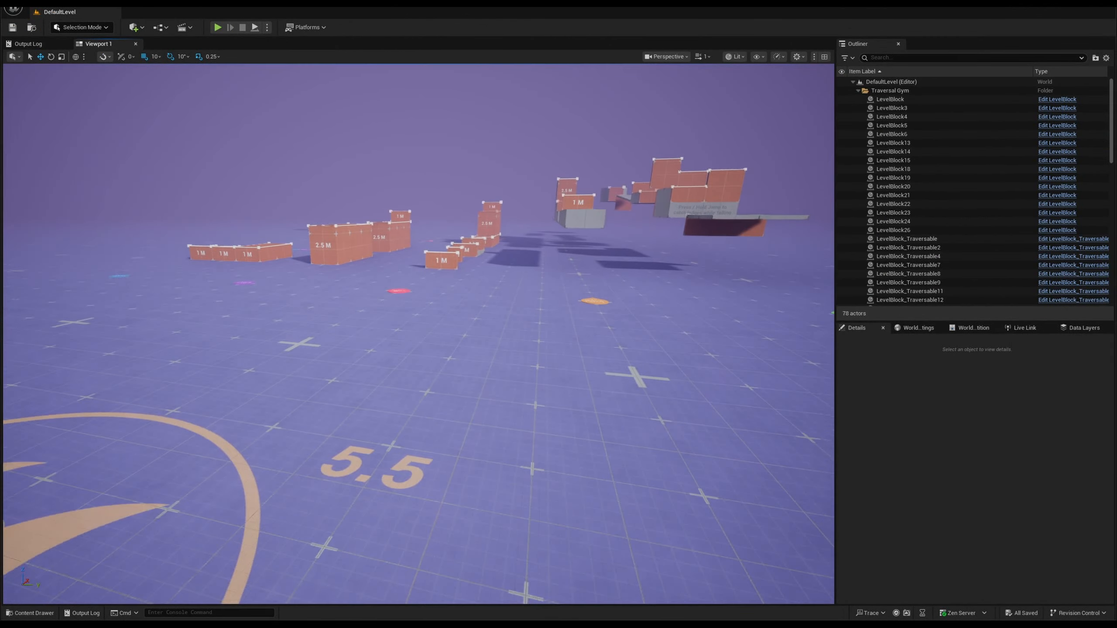
right_click_drag(442, 323, 442, 324)
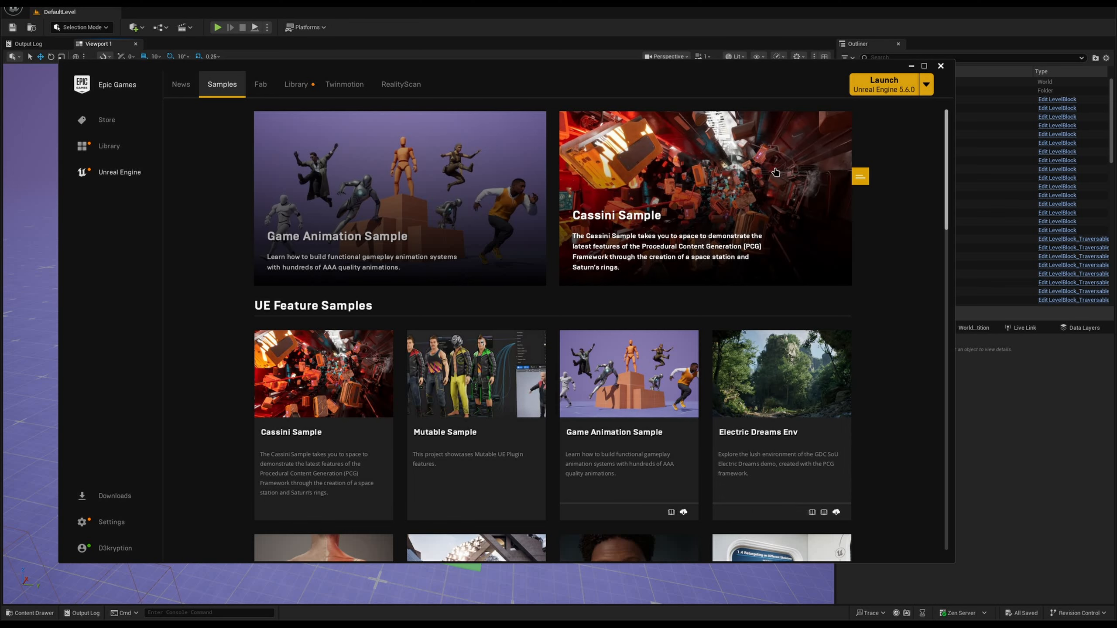
left_click(464, 31)
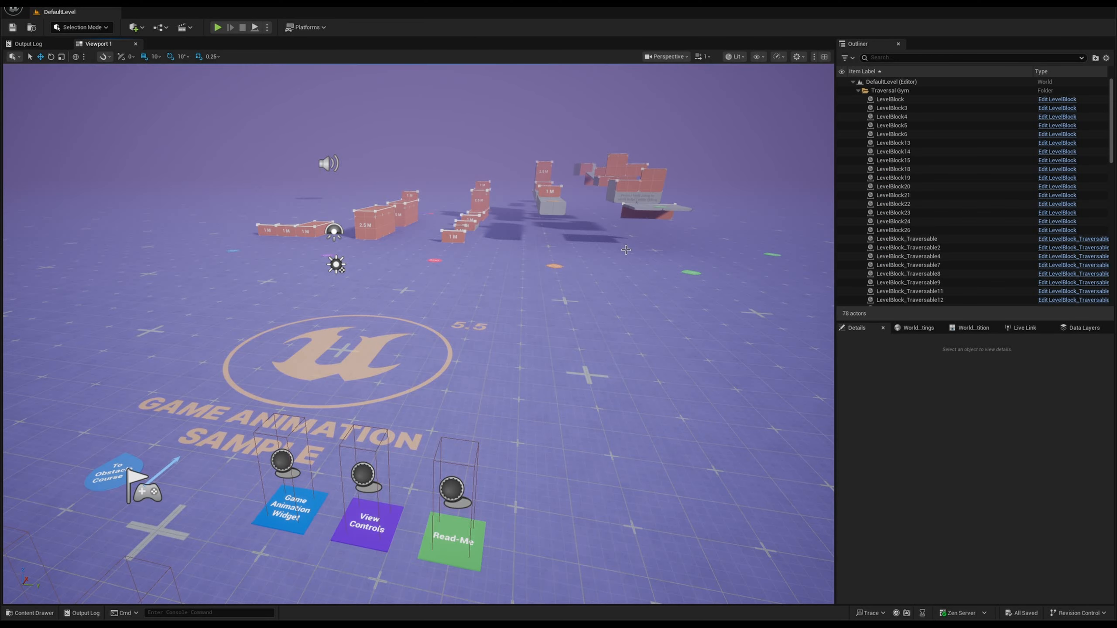
right_click_drag(418, 334, 243, 433)
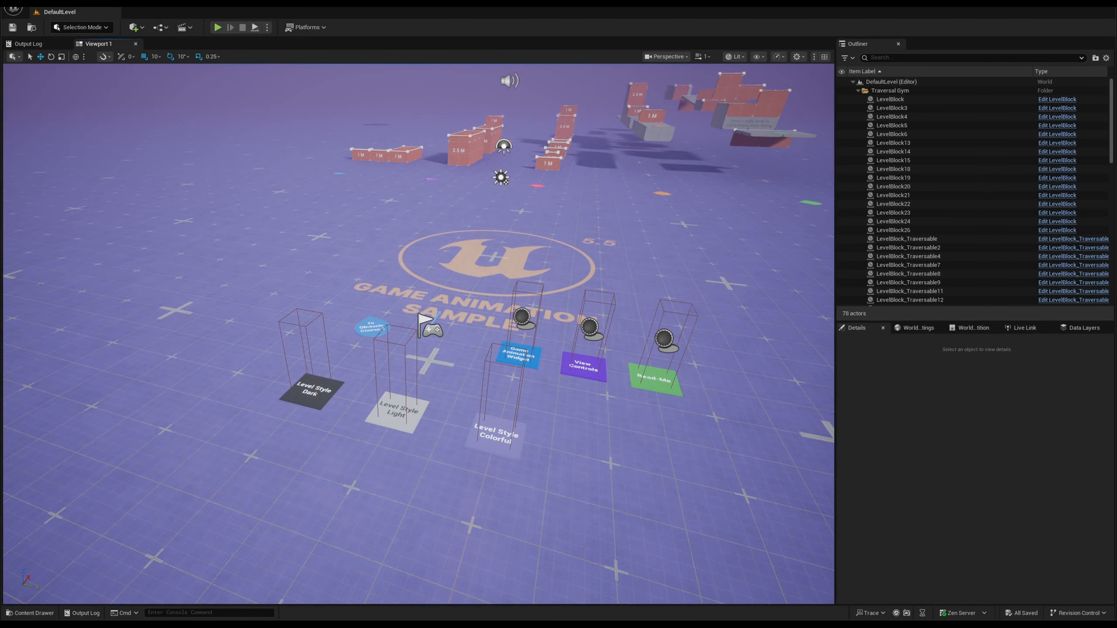
Play the level and run the mannequin character around the obstacle courses
left_click(217, 28)
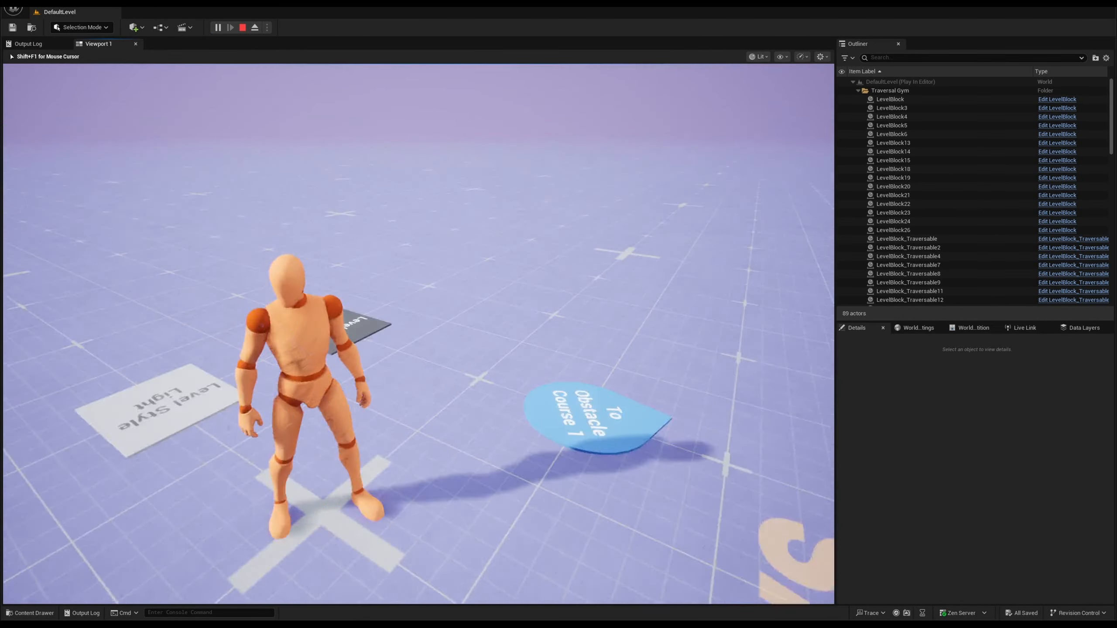
key("w")
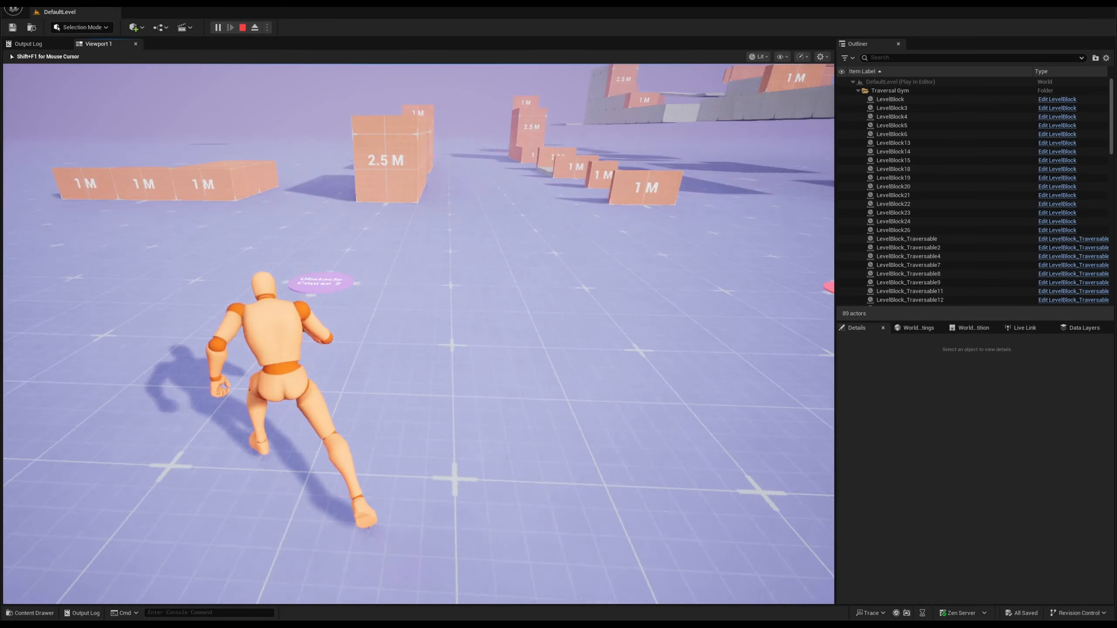
key("w")
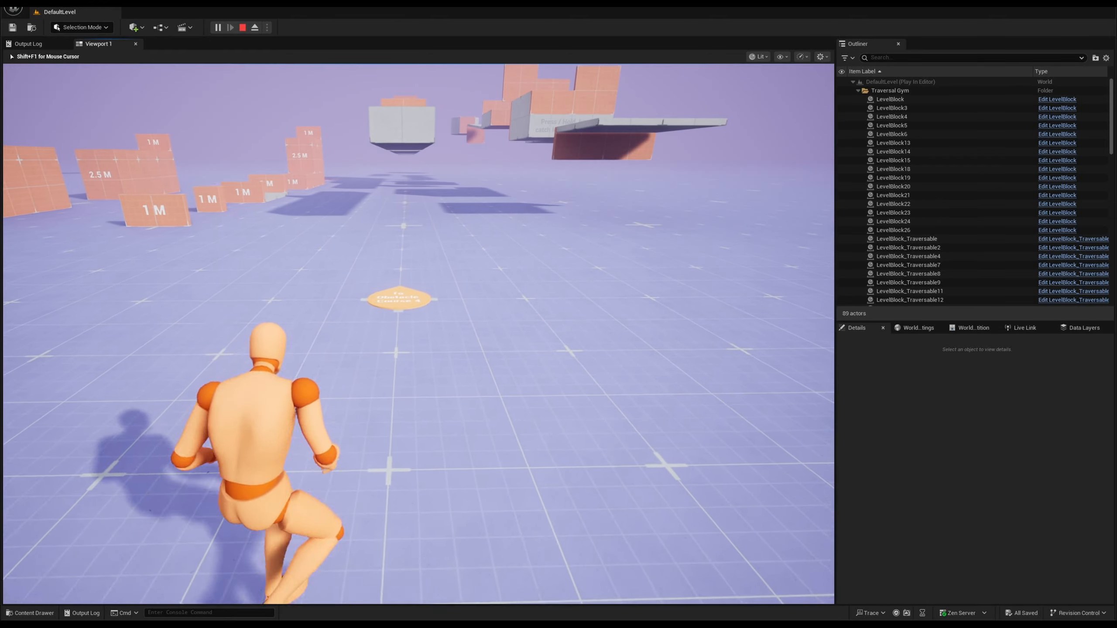
key("w")
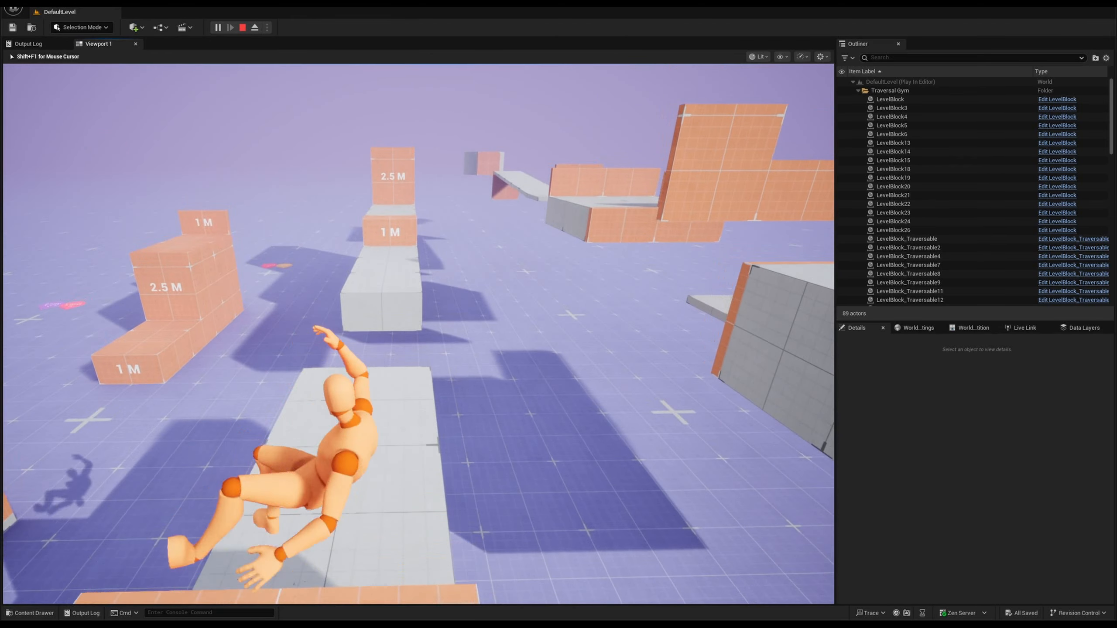
key("w")
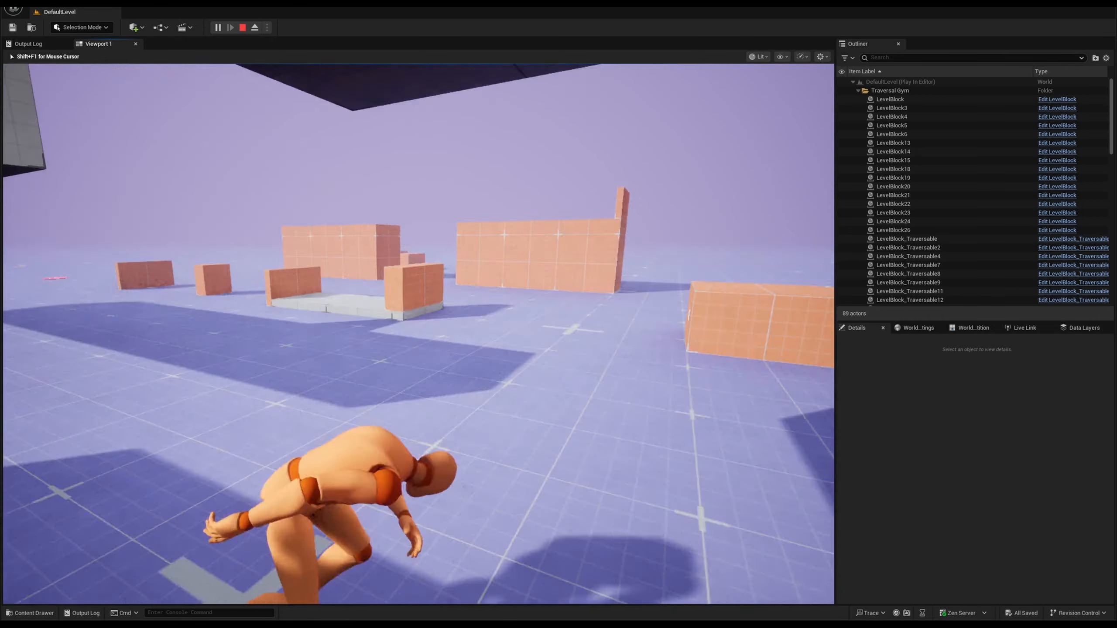
key("w")
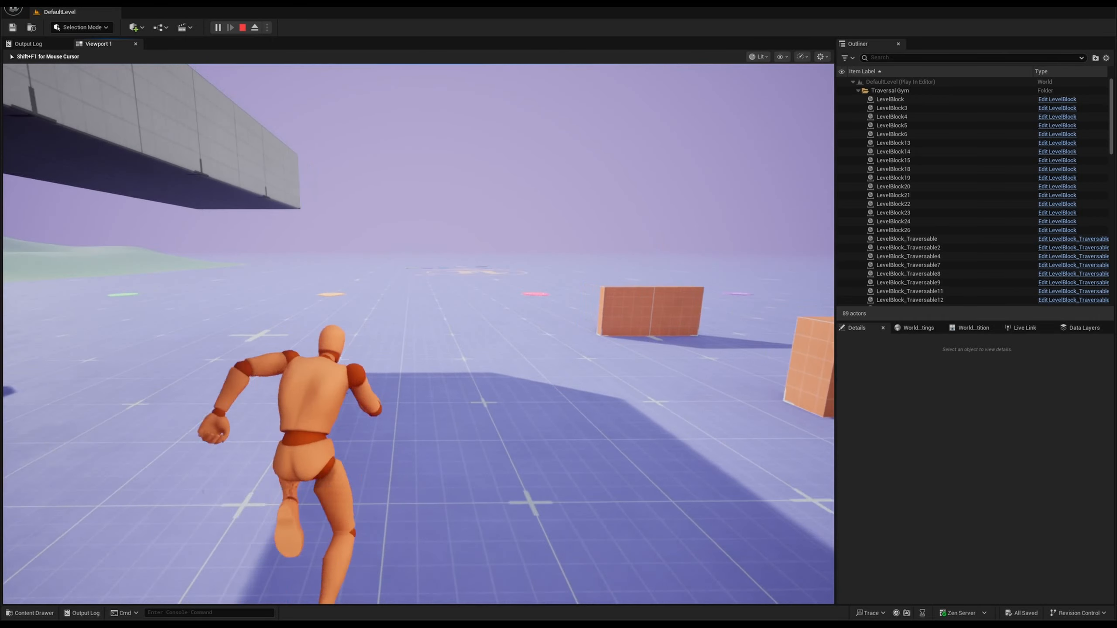
key("w")
key("w")
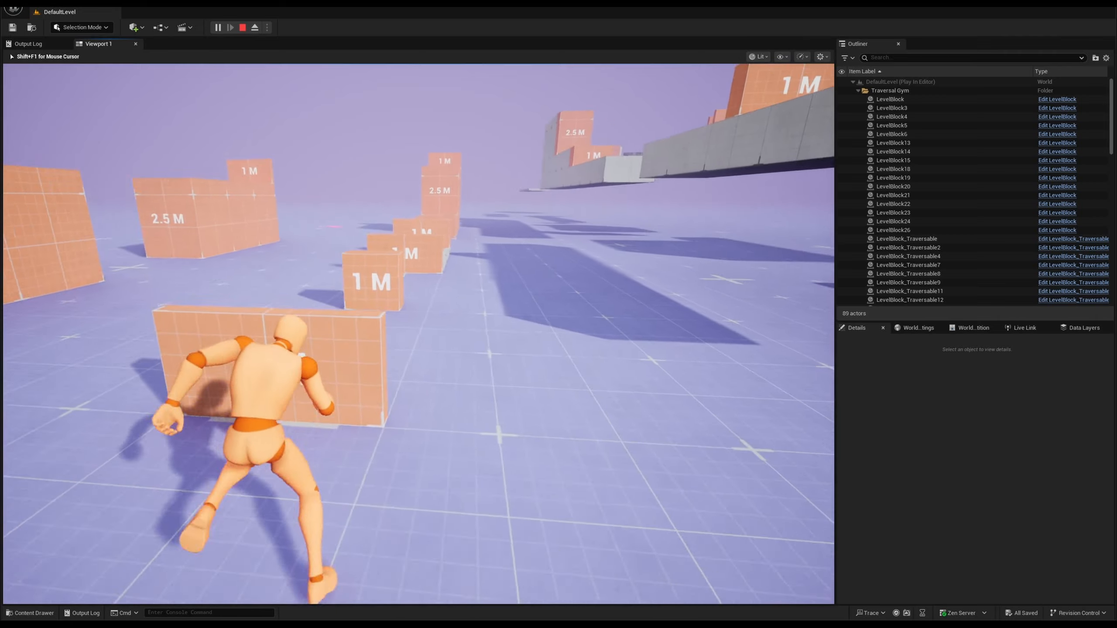
Test traversal by vaulting the character over the row of 1 M blocks and climbing the 2.5 M block
key("space")
key("space")
key("w")
key("space")
key("space")
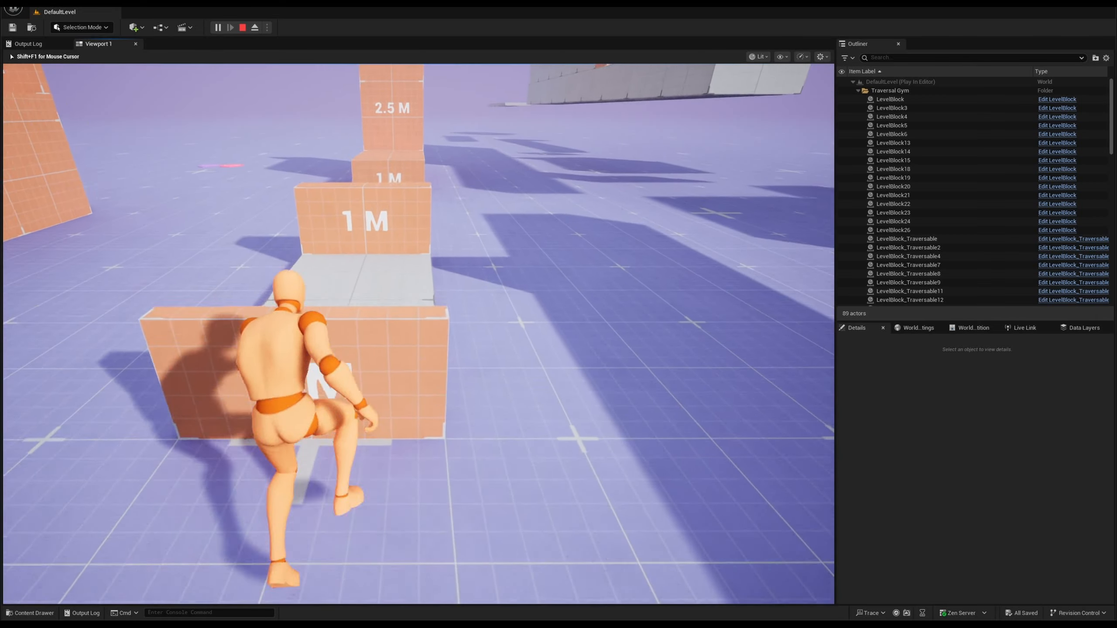
key("w")
key("space")
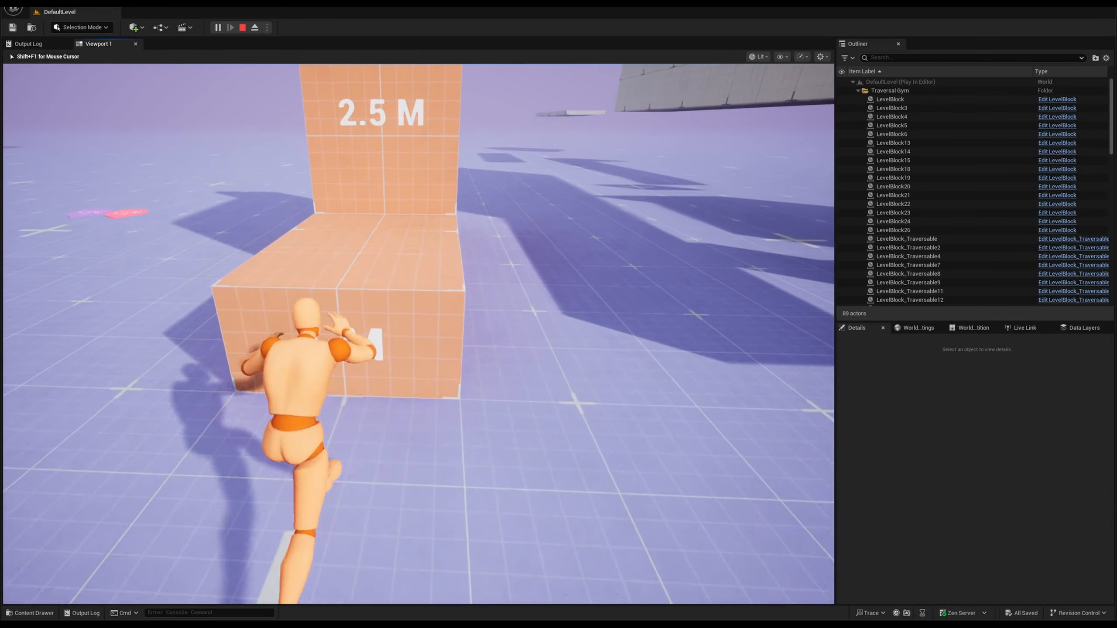
key("space")
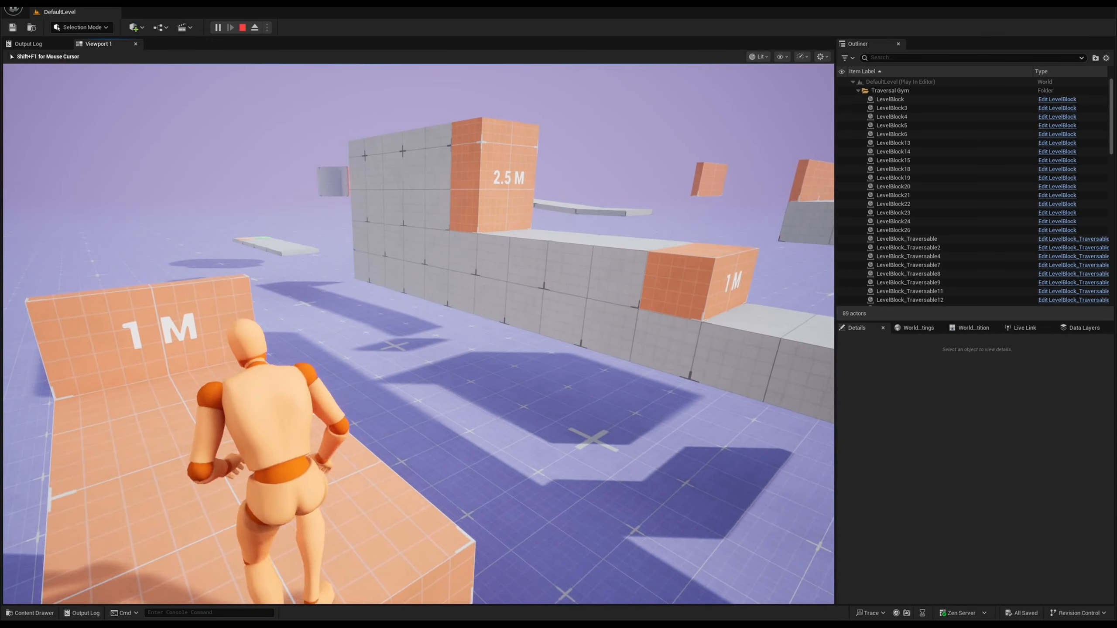
Stop the play session and select the 2.5 M traversable block to examine it among the obstacle courses
key("Escape")
right_click_drag(505, 215, 488, 238)
left_click(440, 362)
right_click_drag(440, 362, 491, 257)
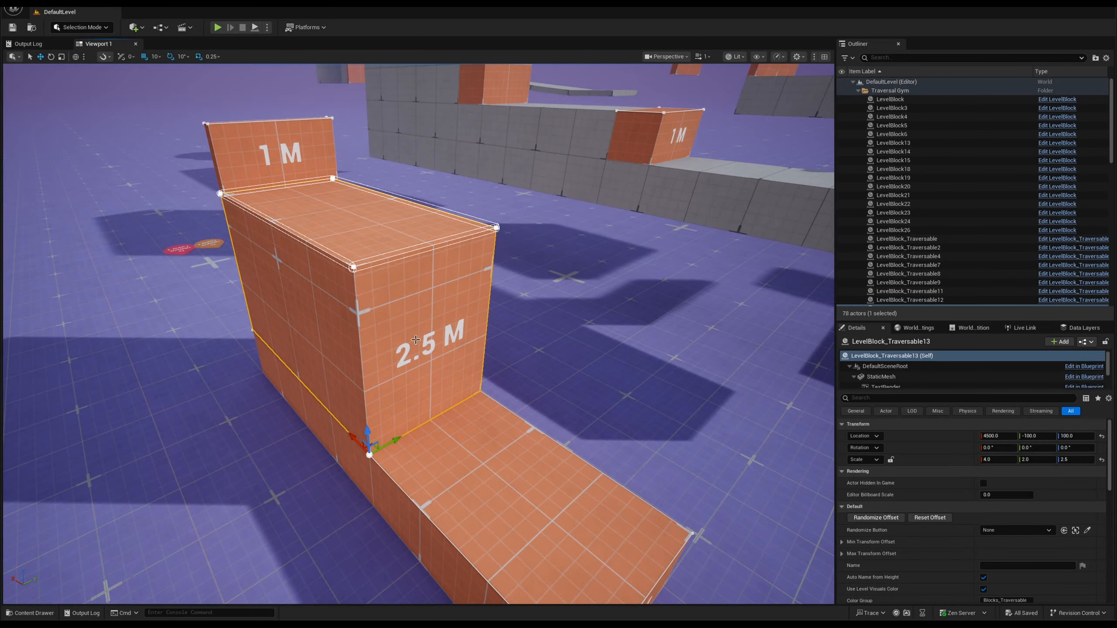
right_click_drag(301, 193, 343, 174)
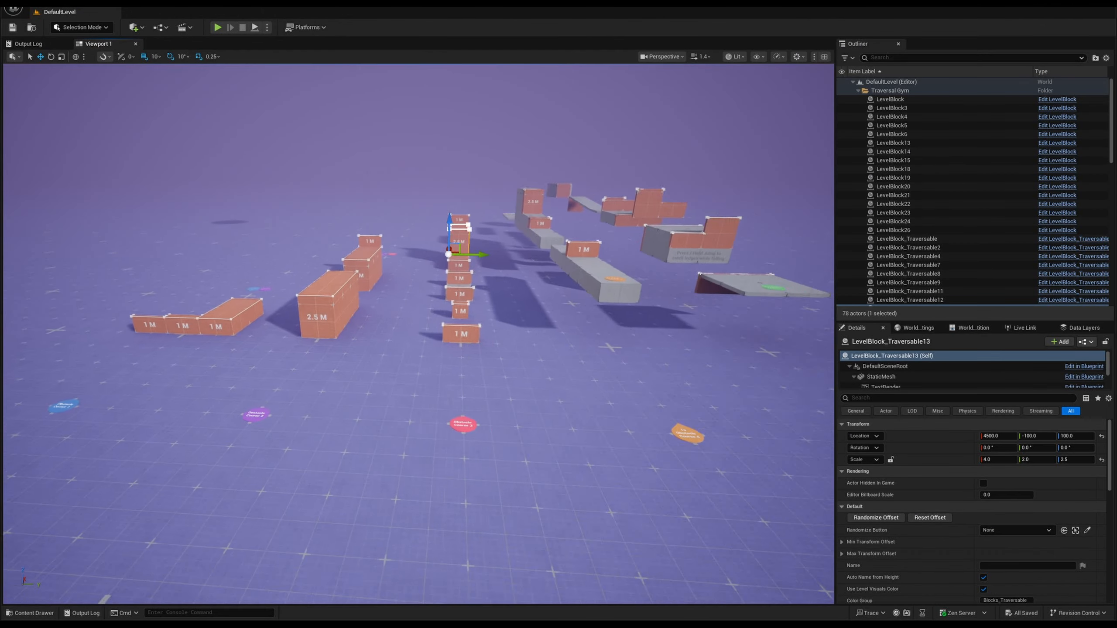
right_click_drag(550, 273, 622, 261)
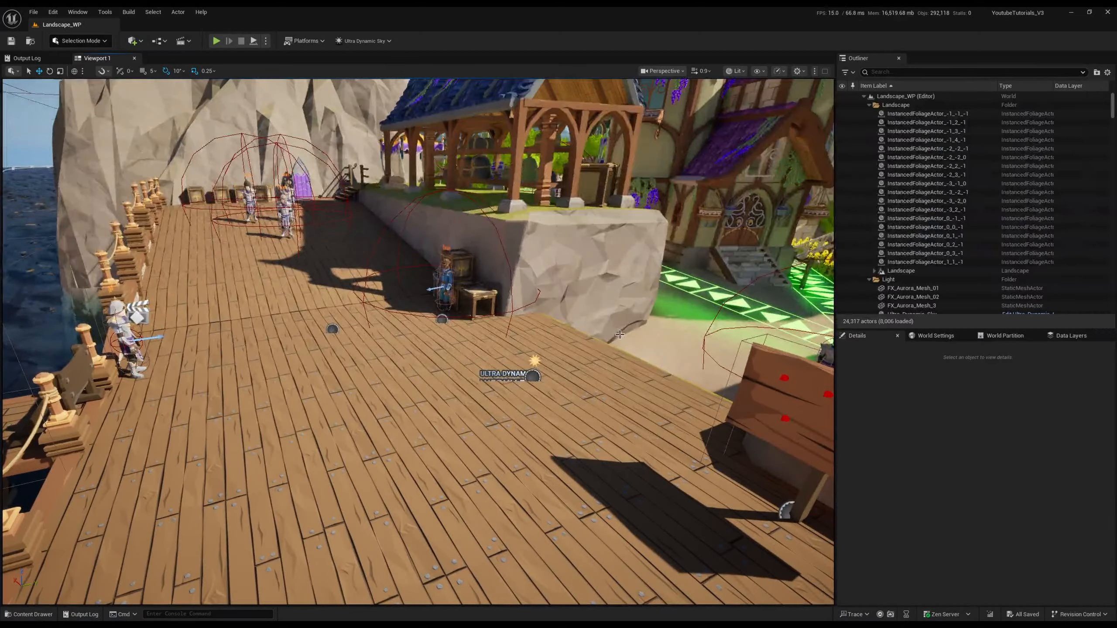
right_click_drag(609, 322, 609, 322)
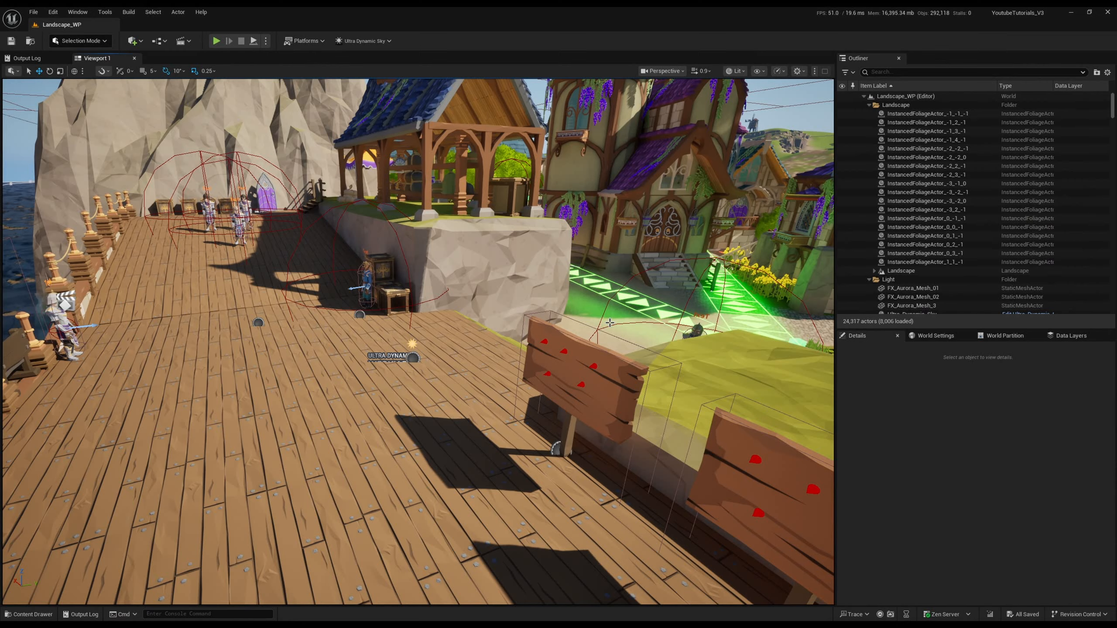
right_click_drag(441, 278, 445, 277)
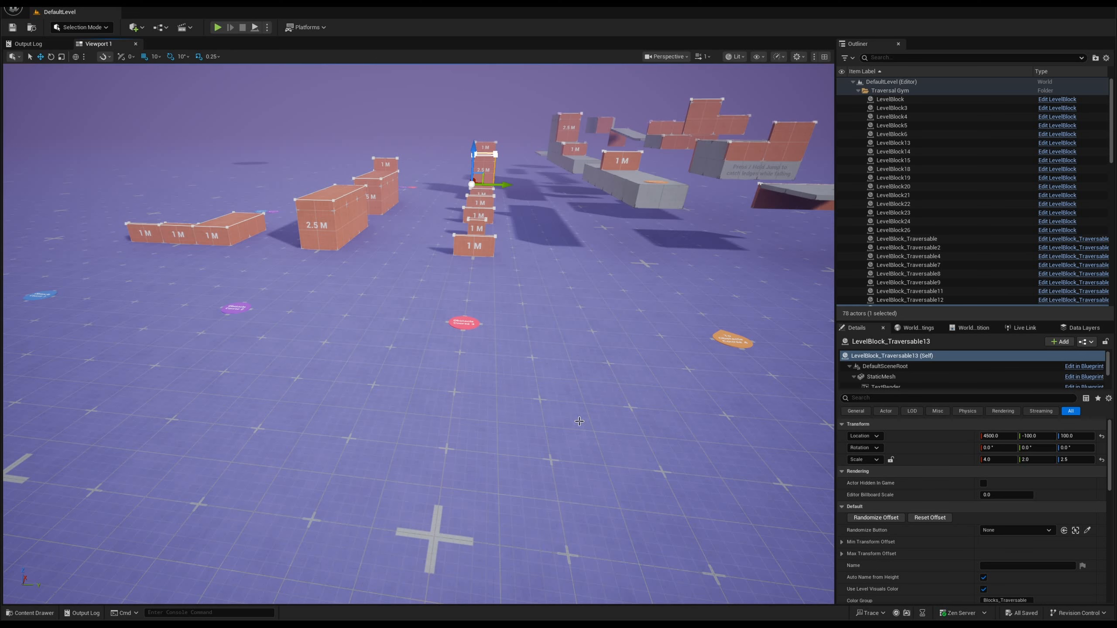
Open the default level's World Settings and expand the classes of the selected game mode
left_click(426, 385)
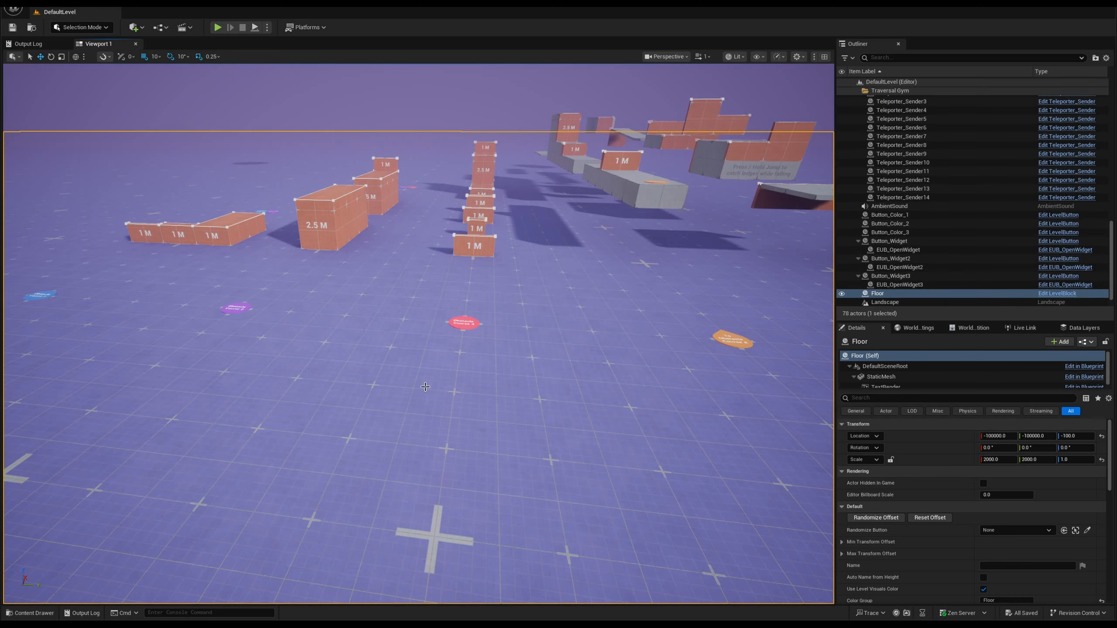
left_click(915, 328)
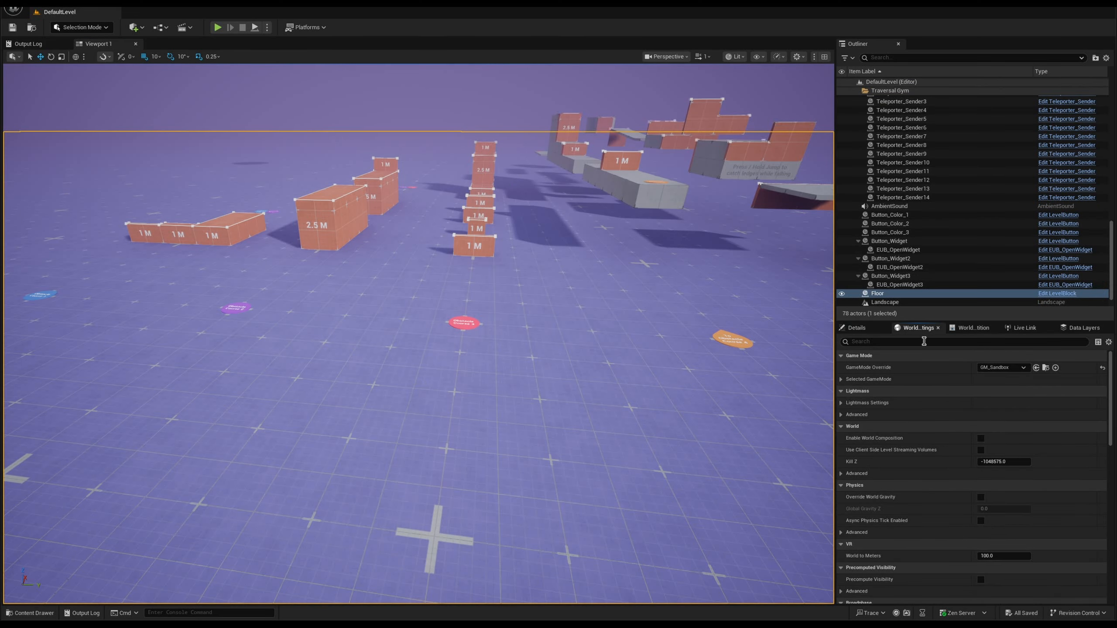
left_click(840, 378)
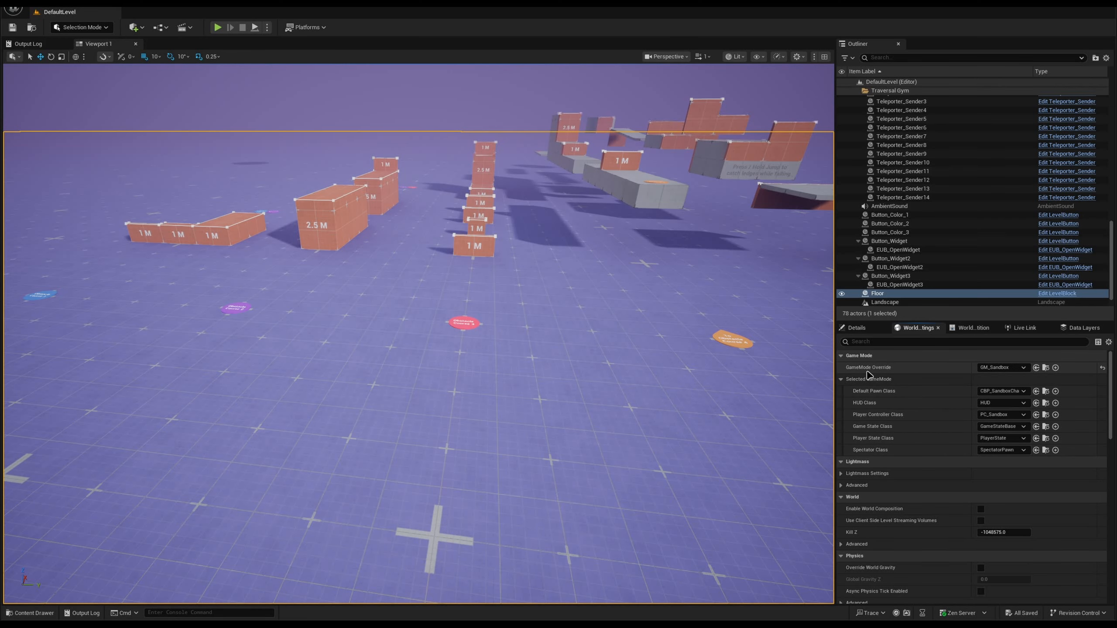
right_click_drag(463, 281, 435, 256)
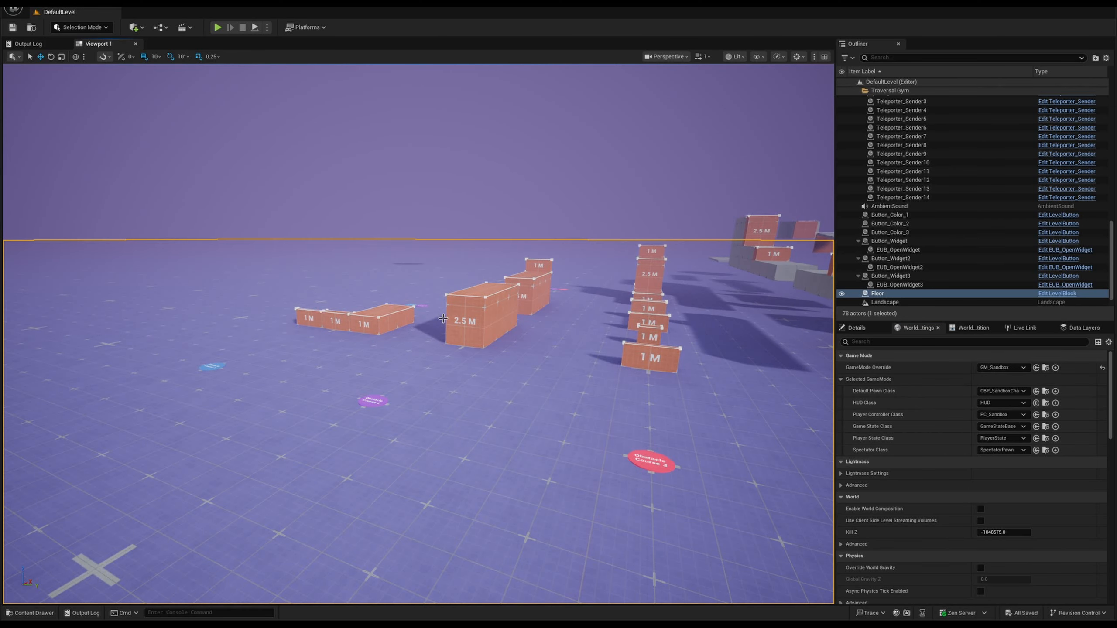
left_click(373, 400)
right_click_drag(506, 418, 556, 421)
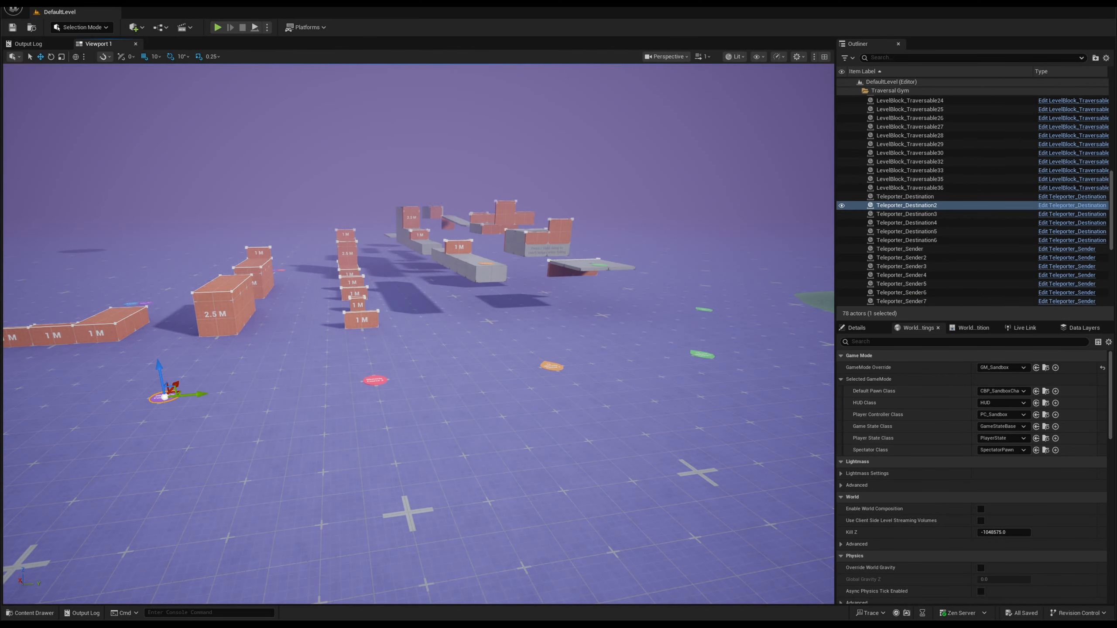
right_click_drag(564, 357, 499, 338)
right_click_drag(564, 357, 352, 537)
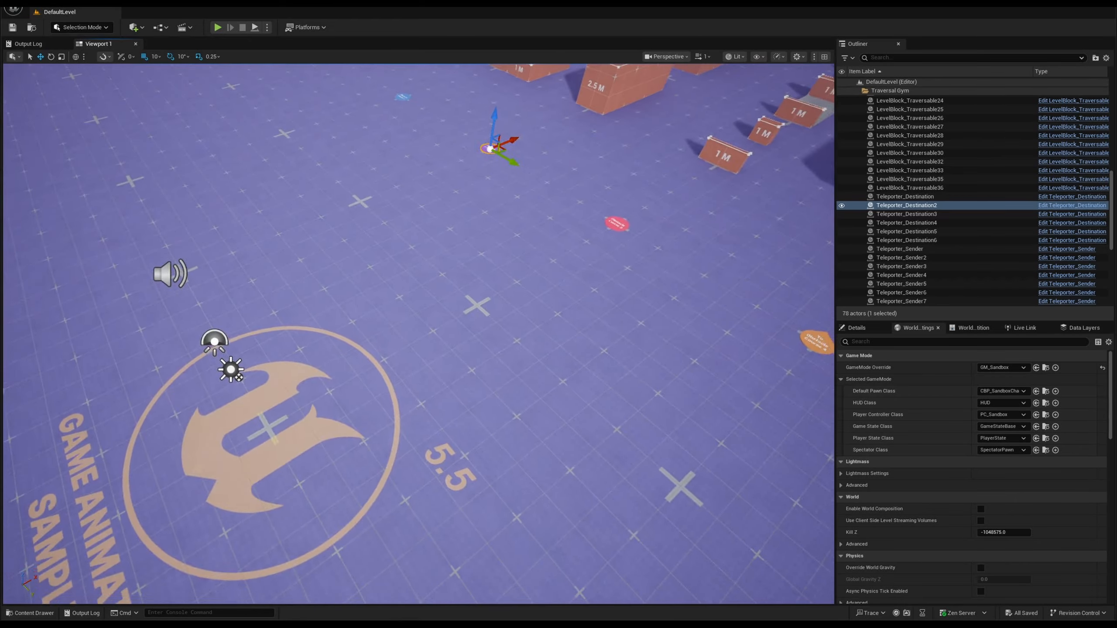
right_click_drag(418, 333, 505, 291)
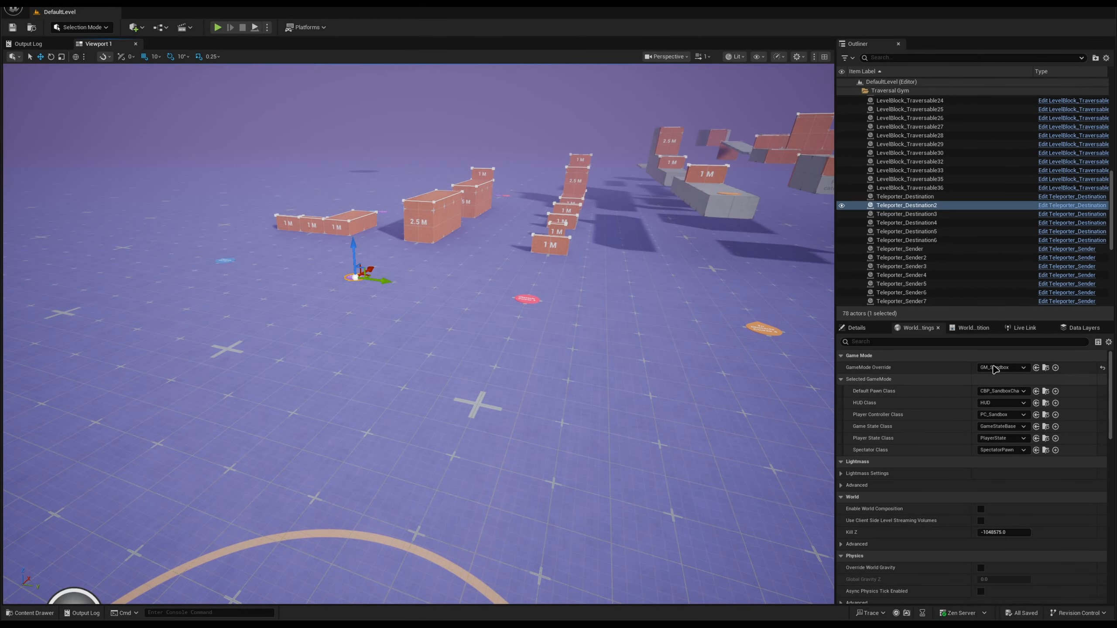
Locate the GM_Sandbox game mode in the project content and open it in the full Blueprint editor
left_click(1046, 368)
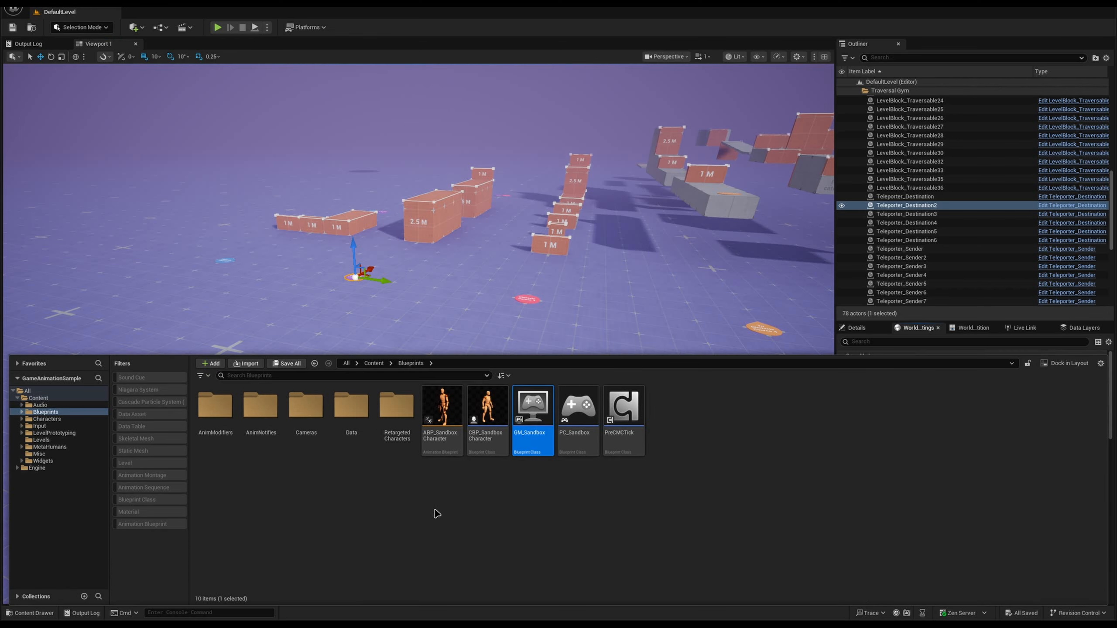
double_click(538, 421)
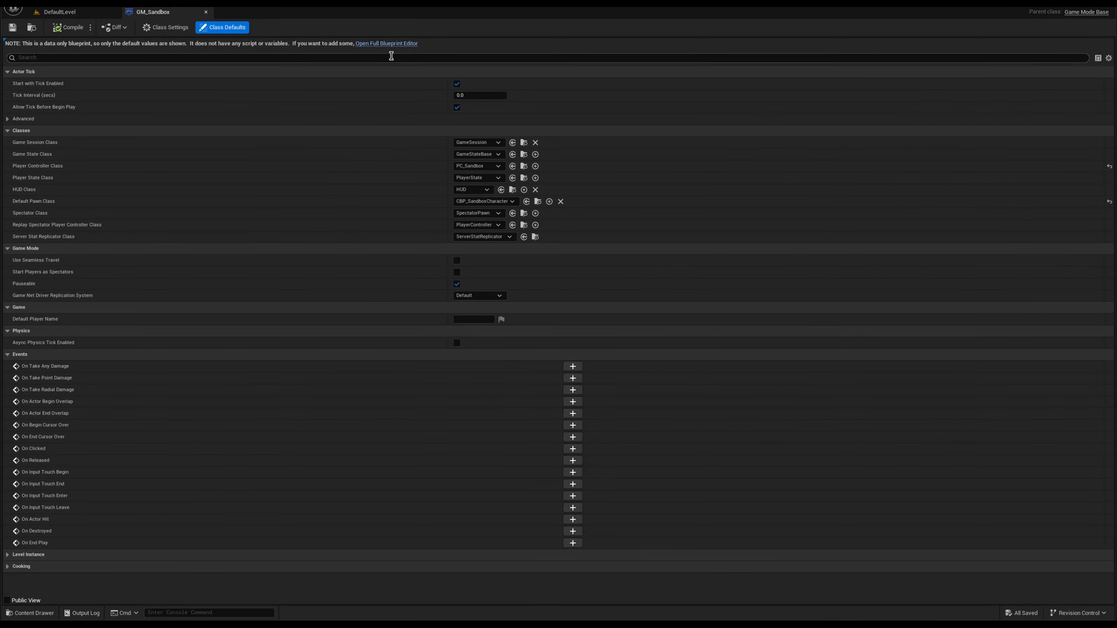
left_click(378, 44)
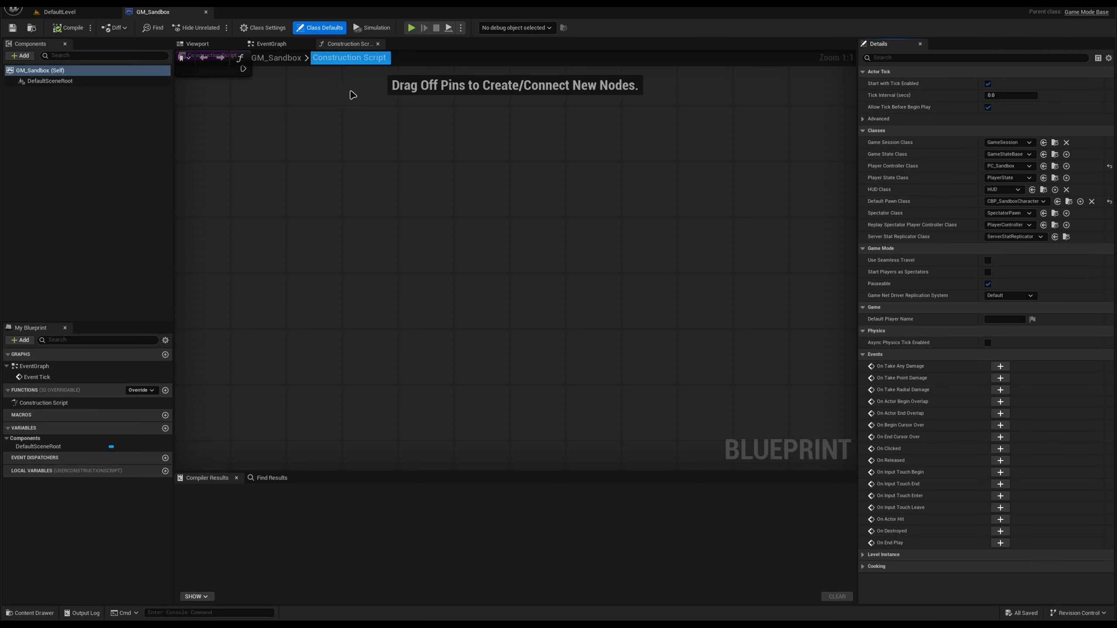
View GM_Sandbox's event graph, and locate and open its default pawn class, CBP_SandboxCharacter
left_click(273, 44)
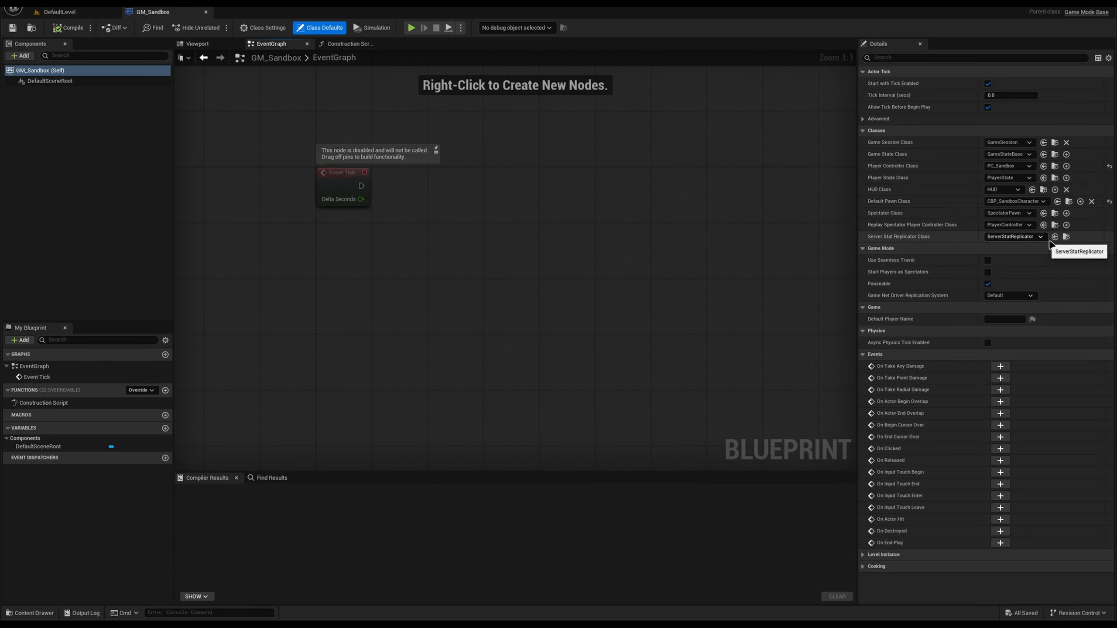
left_click(1069, 202)
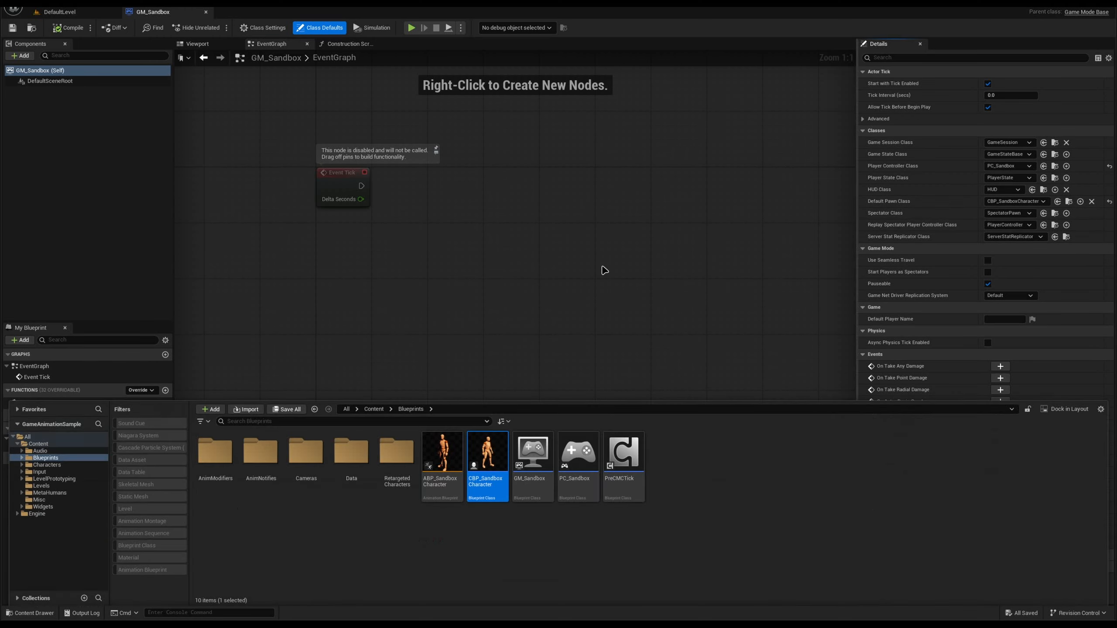
double_click(487, 453)
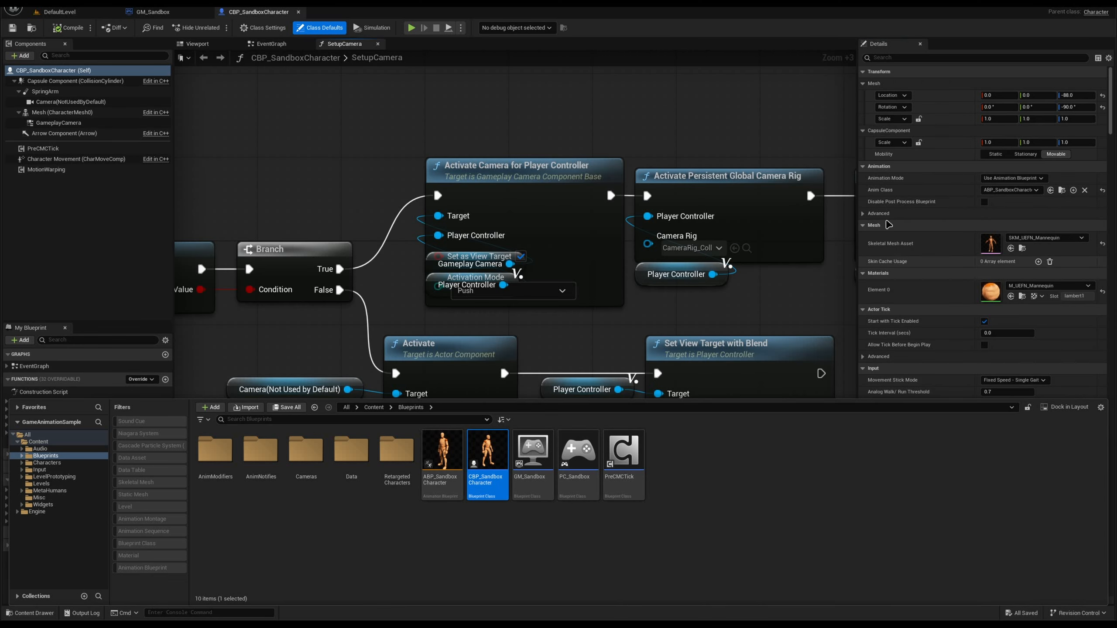
Return to GM_Sandbox, and locate and open its player controller class, PC_Sandbox
left_click(149, 11)
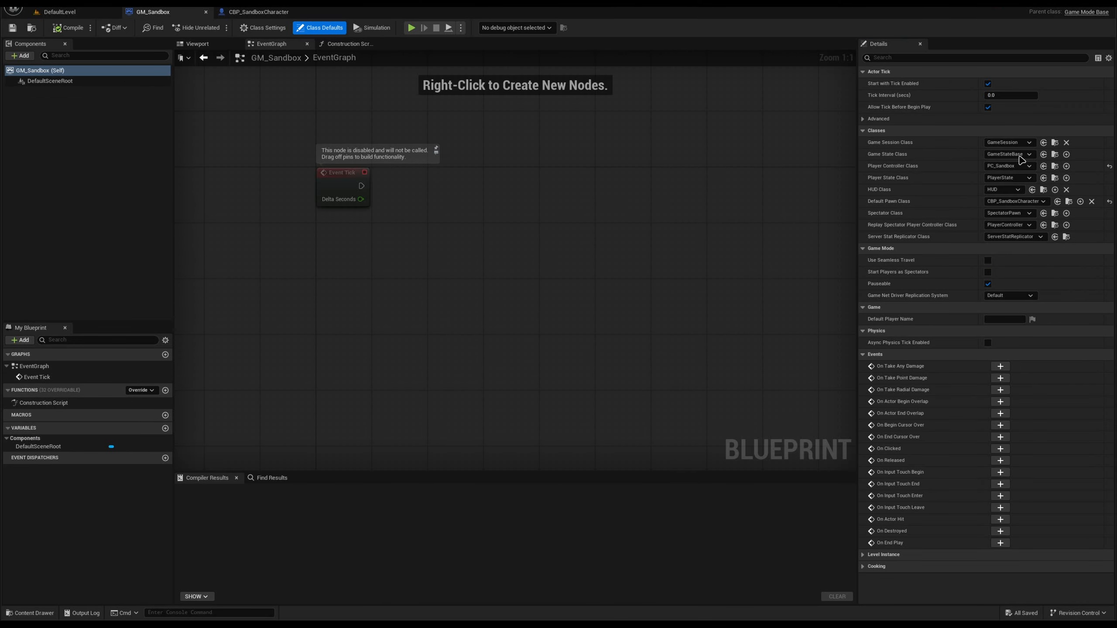
left_click(1054, 166)
double_click(575, 460)
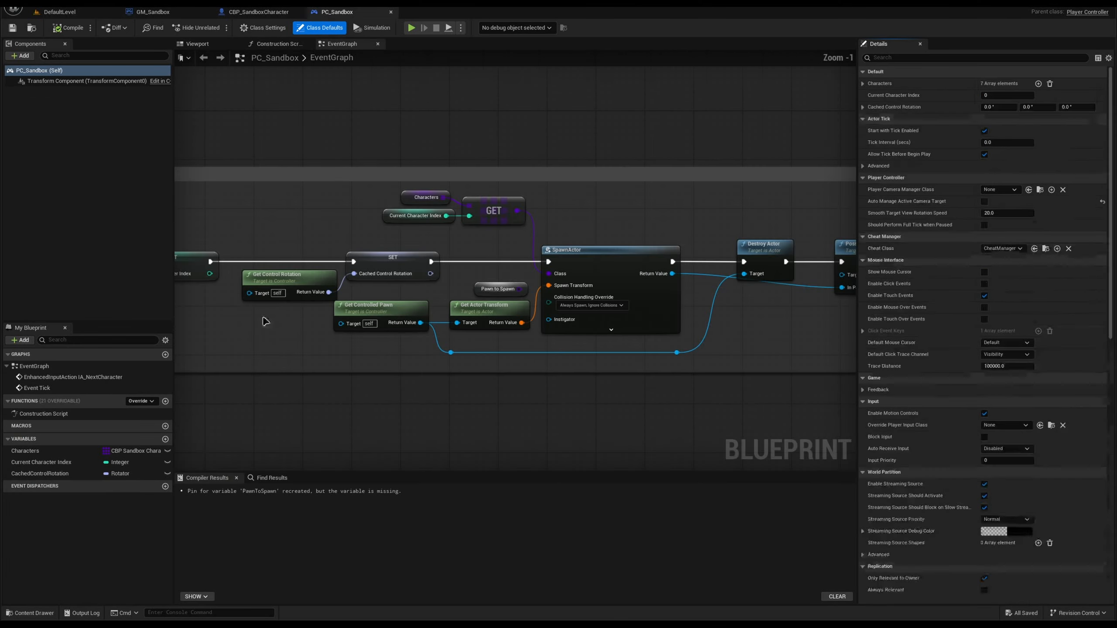
Examine the character-switching and touch-input node groups in PC_Sandbox's event graph
scroll(255, 242, "up", 2)
scroll(323, 237, "down", 2)
right_click_drag(324, 237, 553, 273)
scroll(481, 202, "down", 3)
scroll(512, 210, "up", 3)
scroll(598, 252, "down", 2)
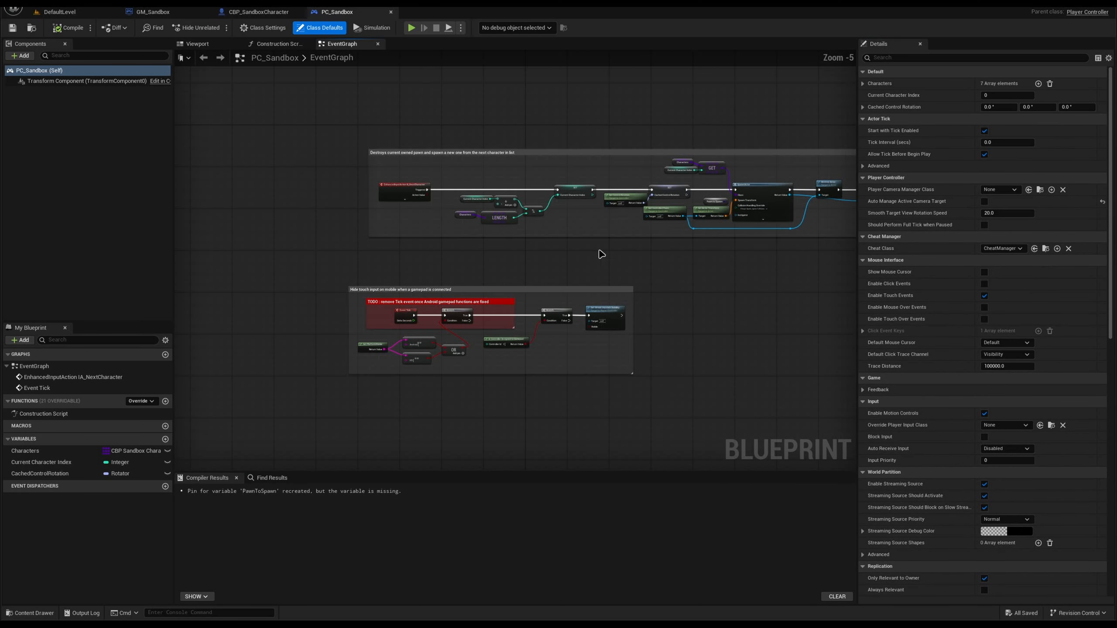
scroll(659, 233, "up", 2)
right_click_drag(736, 213, 704, 234)
scroll(371, 351, "up", 1)
Delete the whole "Hide touch input on mobile when a gamepad is connected" comment group with all its nodes from PC_Sandbox's event graph
right_click_drag(212, 285, 271, 218)
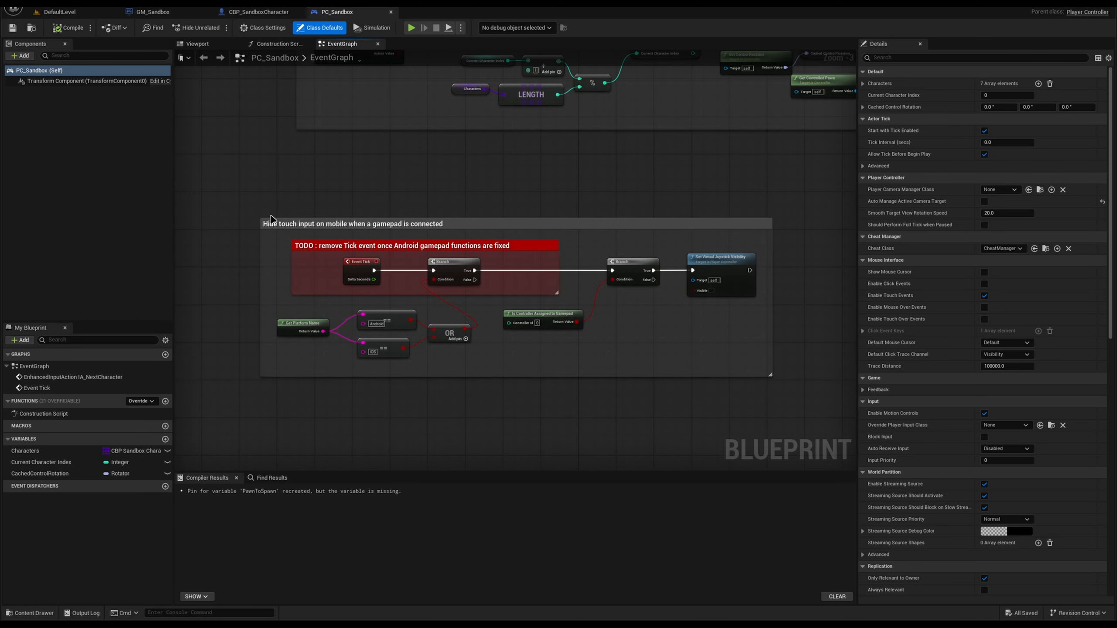
left_click_drag(197, 177, 775, 421)
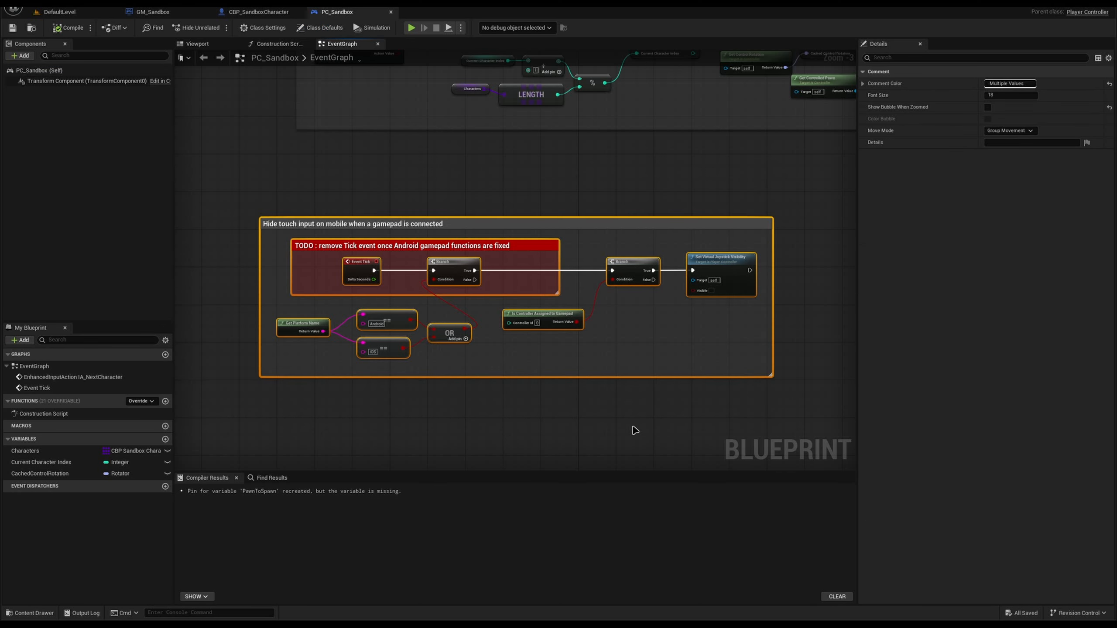
right_click_drag(562, 444, 533, 439)
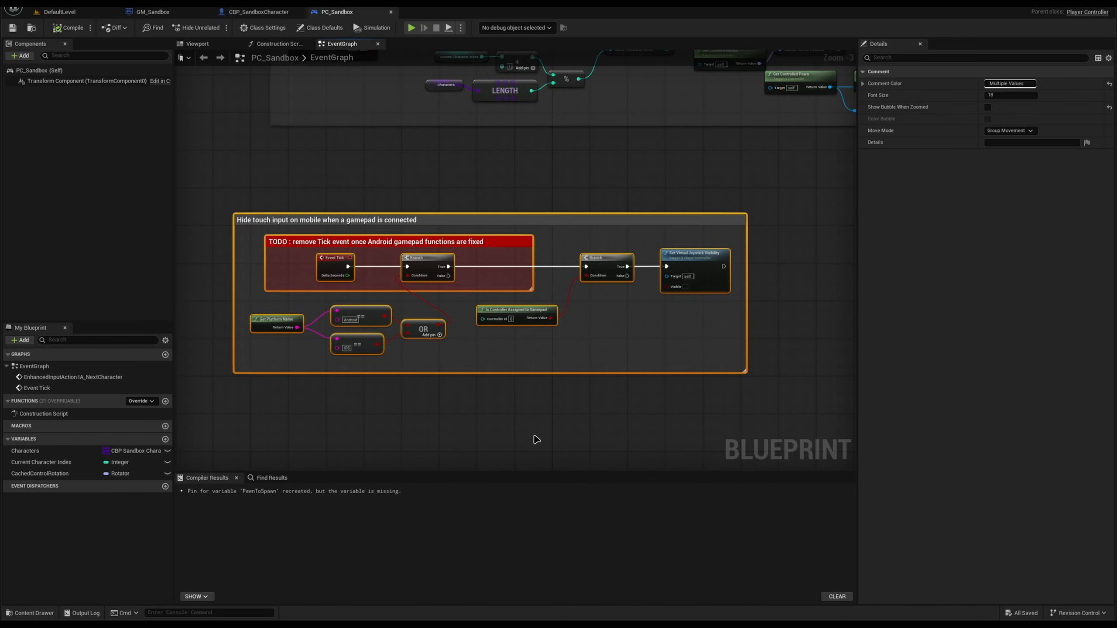
key("Delete")
Examine the node group that destroys the owned pawn and spawns the next character in PC_Sandbox's event graph
right_click_drag(509, 133, 447, 303)
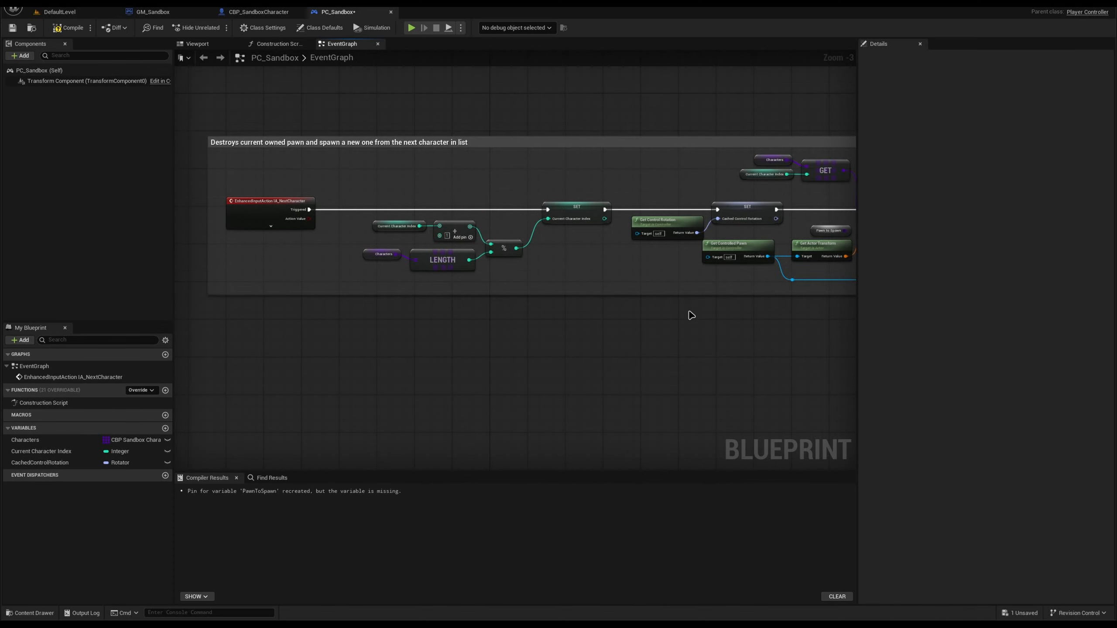
right_click_drag(690, 315, 575, 285)
scroll(491, 319, "down", 1)
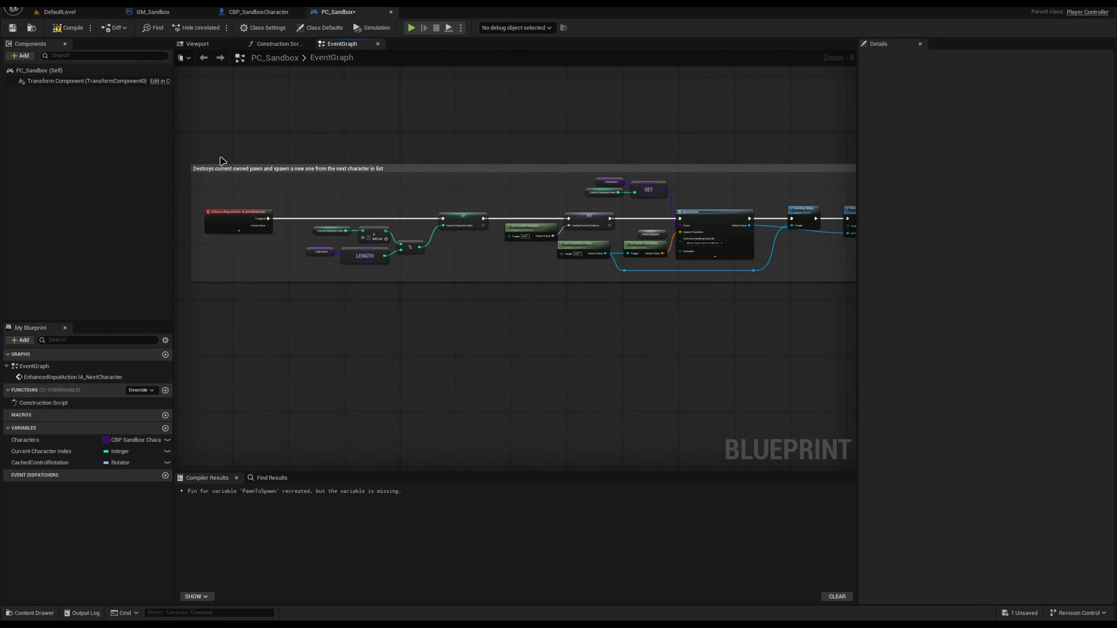
left_click_drag(222, 161, 603, 332)
left_click(570, 336)
right_click_drag(569, 333, 643, 291)
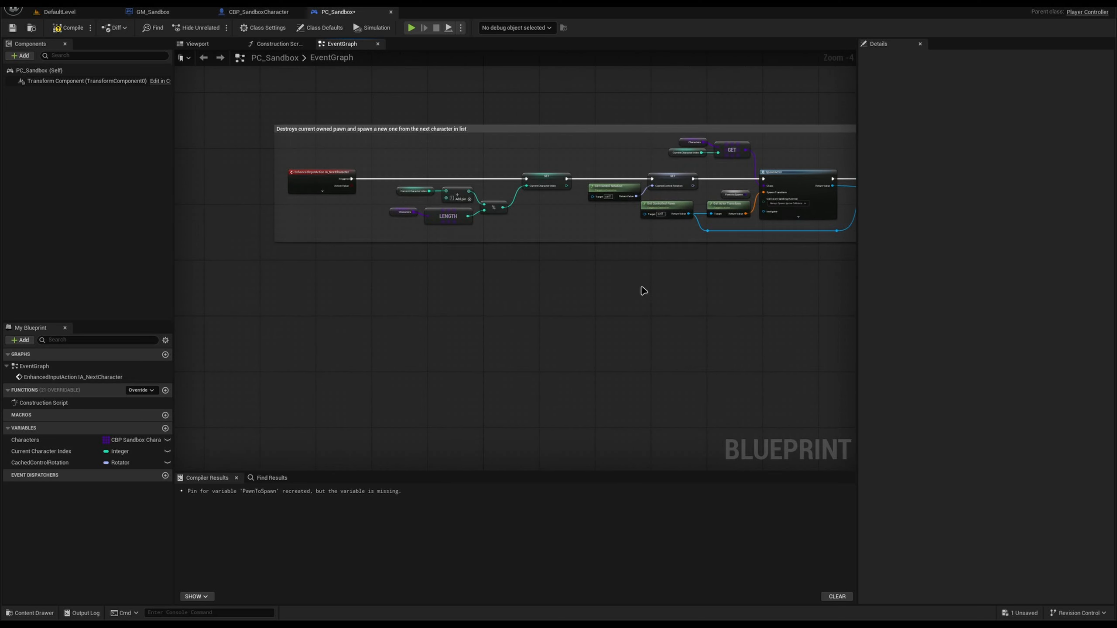
left_click_drag(234, 118, 283, 295)
left_click(285, 295)
right_click_drag(574, 352, 513, 375)
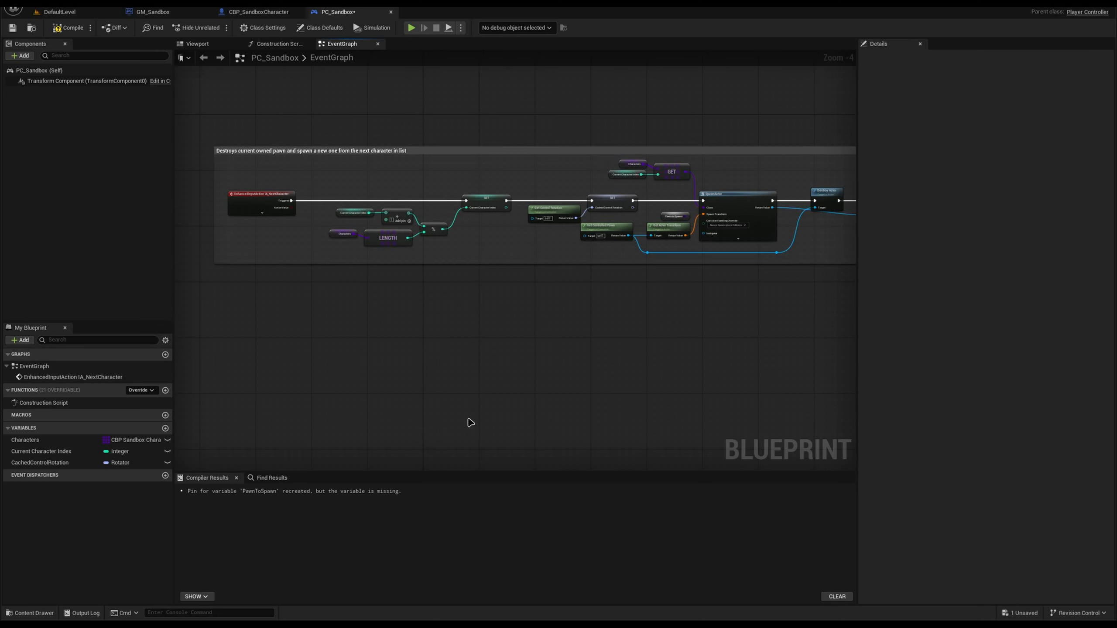
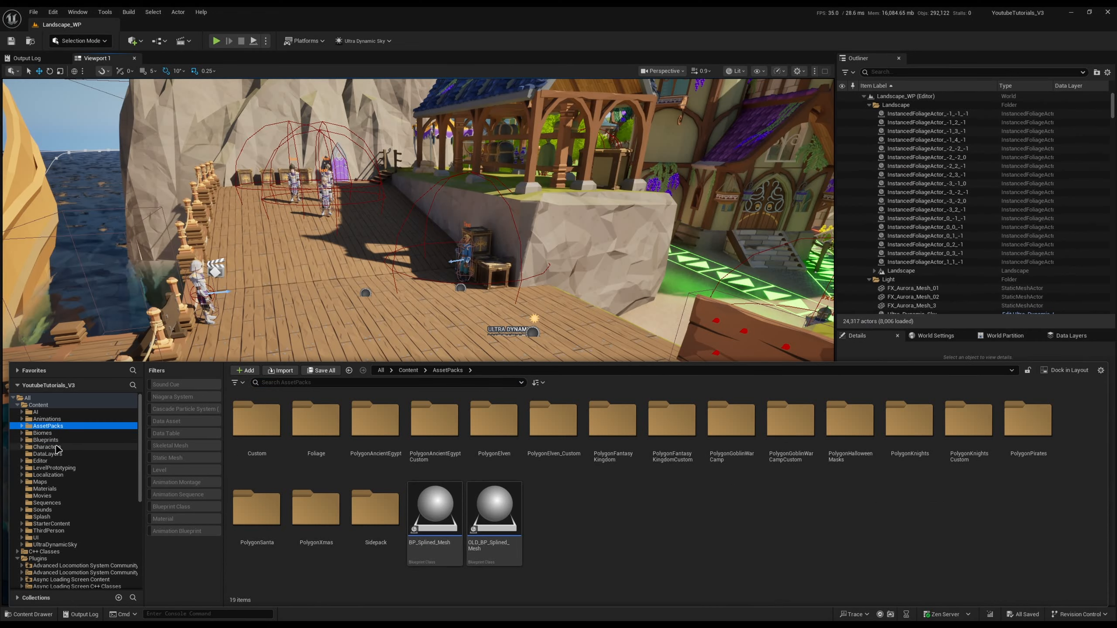
Browse the Characters, LevelPrototyping and UltraDynamicSky content folders in the YoutubeTutorials_V3 project and collapse its plugin folders
left_click(44, 447)
left_click(53, 468)
left_click(59, 544)
left_click(17, 558)
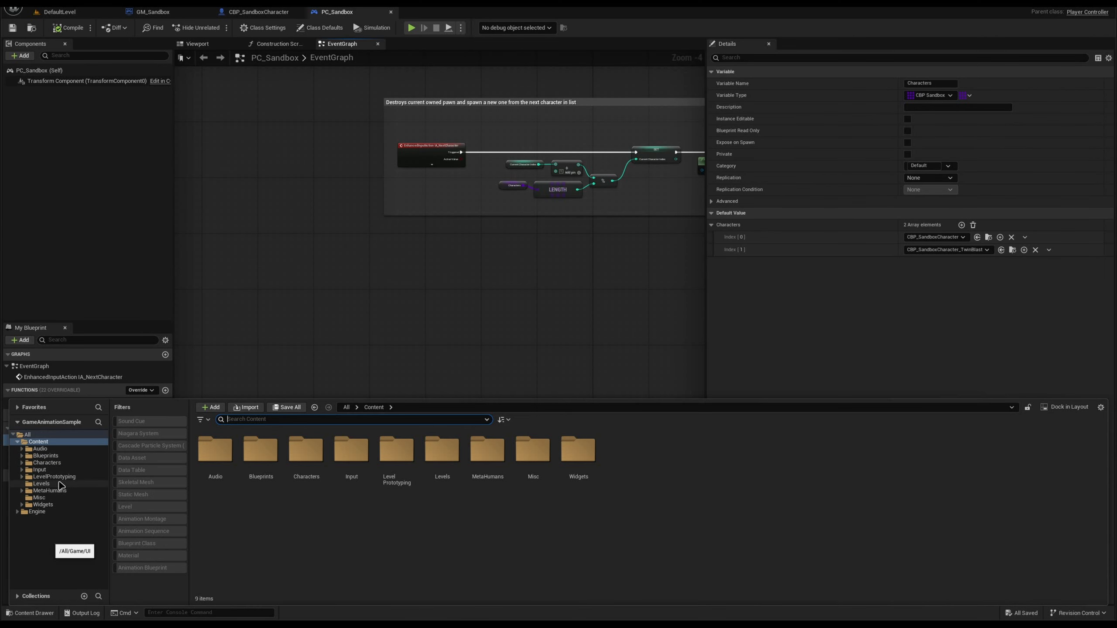
Switch to the GameAnimationSample project and browse its Audio, Characters, Blueprints, Input, Levels and Misc folders
left_click(41, 449)
left_click(47, 463)
left_click(43, 455)
left_click(39, 470)
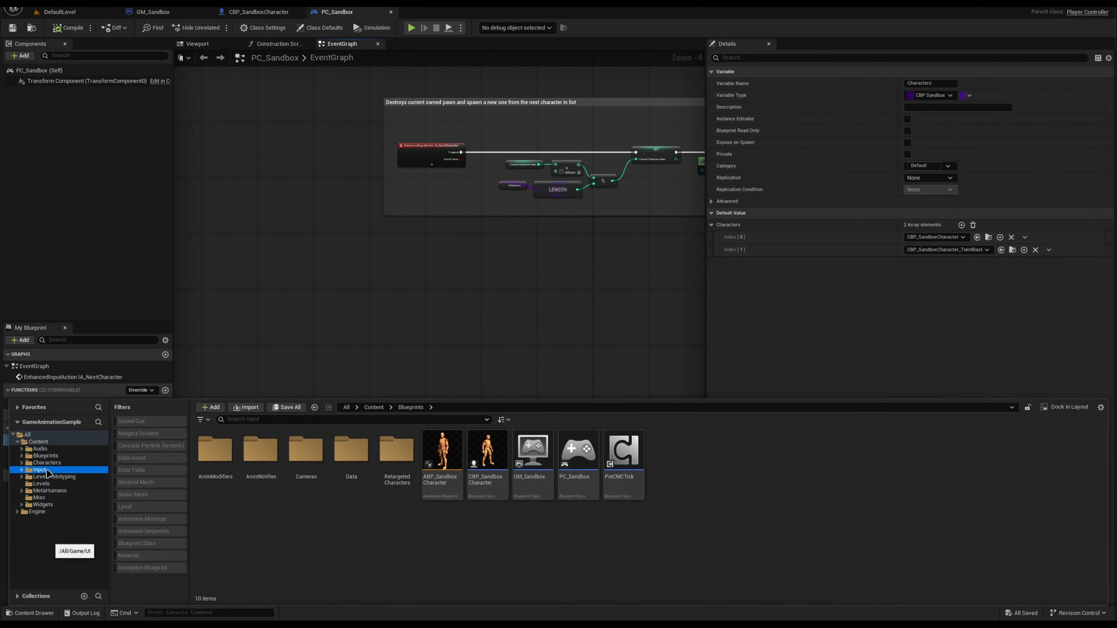
left_click(41, 483)
left_click(39, 497)
Create a new folder named GASP directly under the sample project's Content folder
left_click(38, 442)
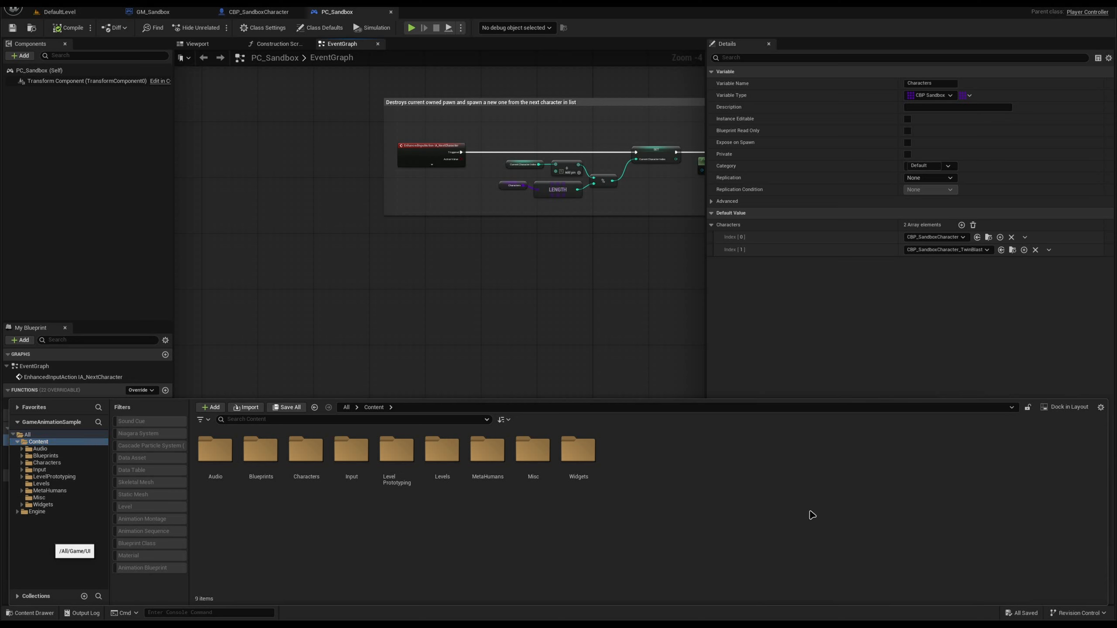
right_click(799, 475)
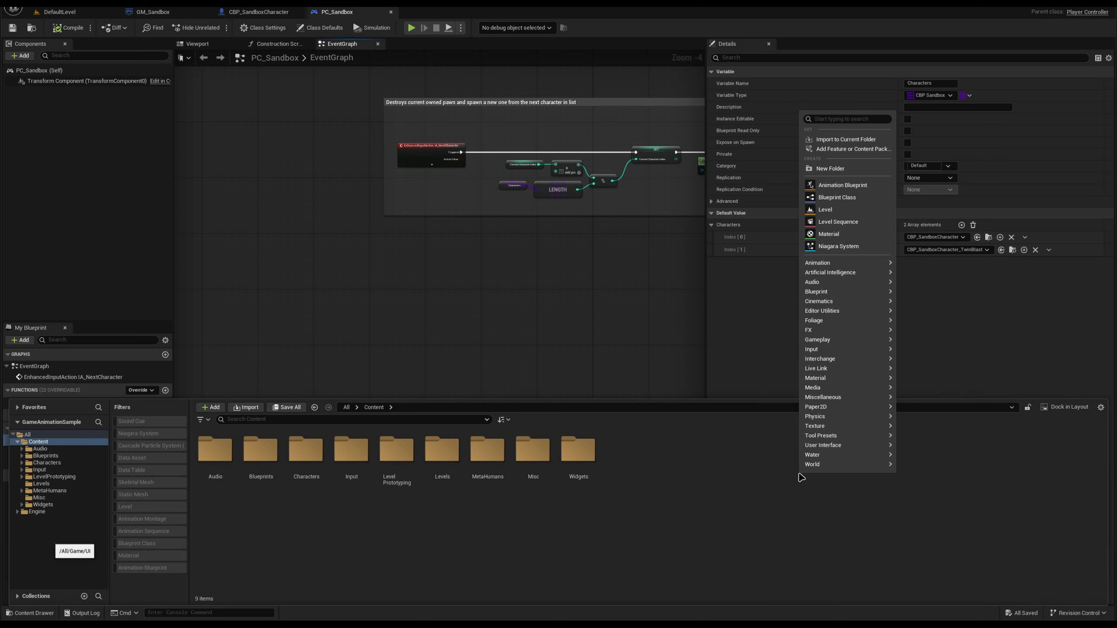
left_click(835, 169)
type("GASP")
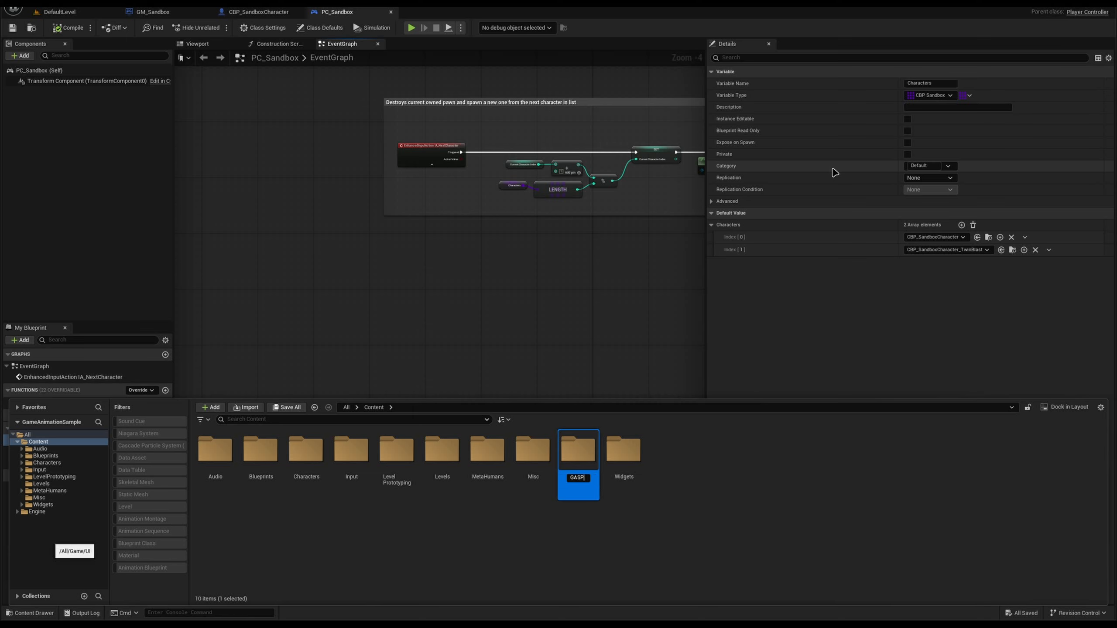
key("Return")
Move the Audio, Blueprints, Characters, Input, Misc and Widgets folders into the GASP folder, agreeing to load their assets
left_click(215, 461)
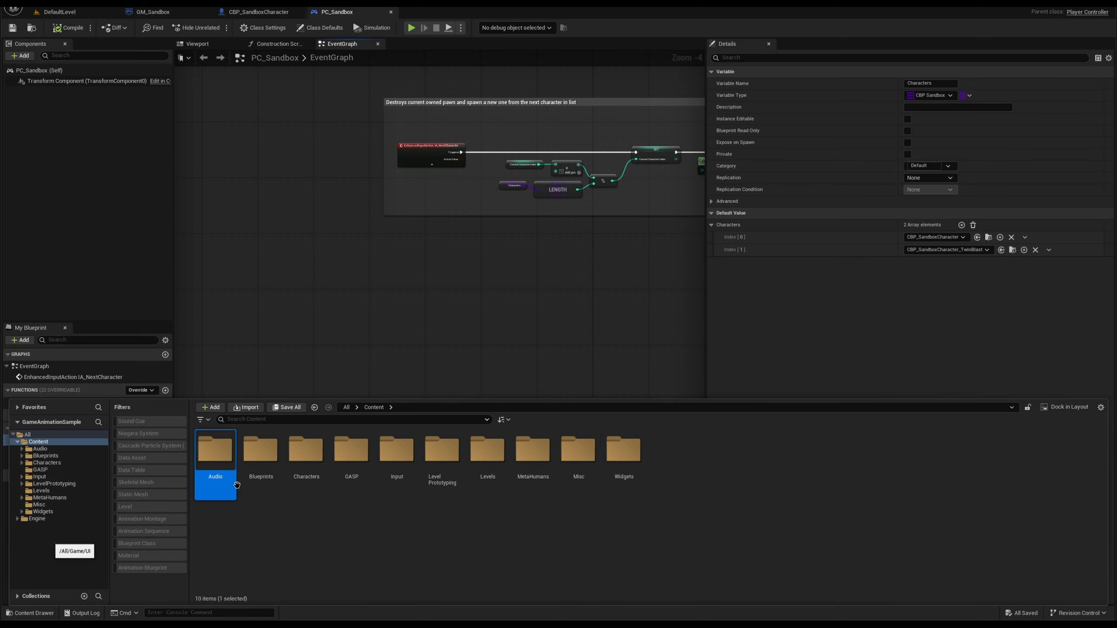
left_click(308, 483, "shift")
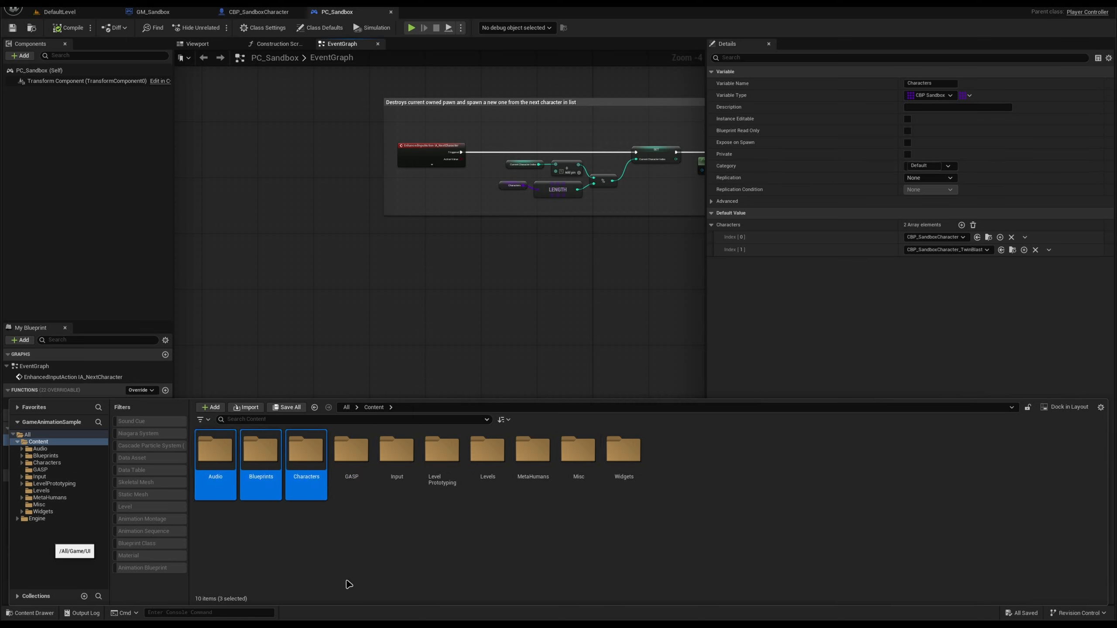
left_click(396, 462, "ctrl")
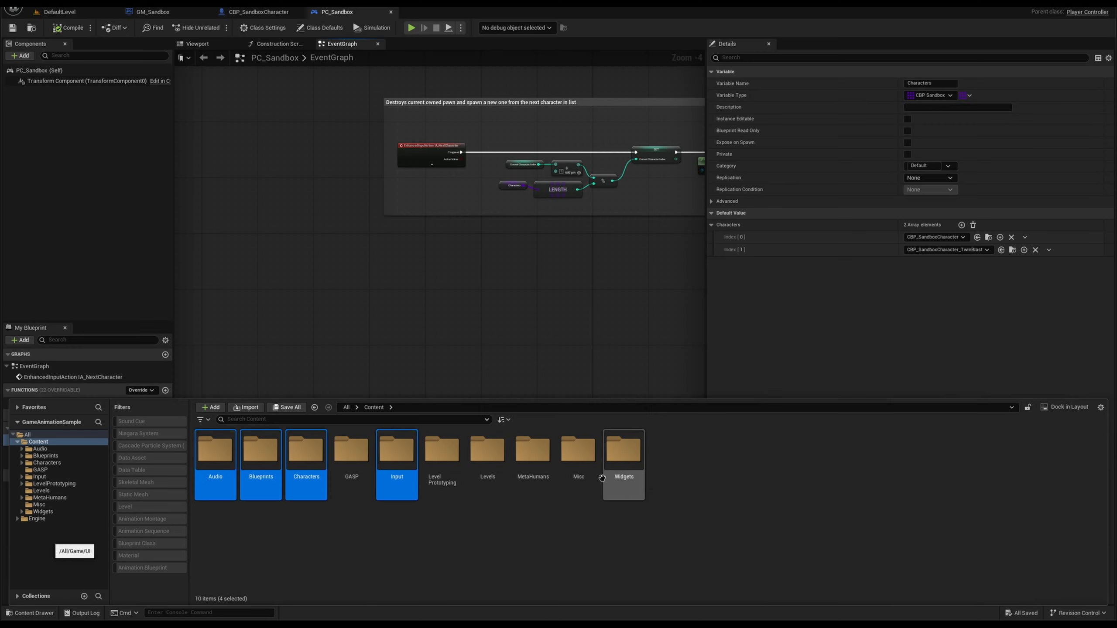
left_click(623, 462, "ctrl")
left_click(569, 474, "ctrl")
left_click_drag(395, 458, 349, 466)
left_click(374, 482)
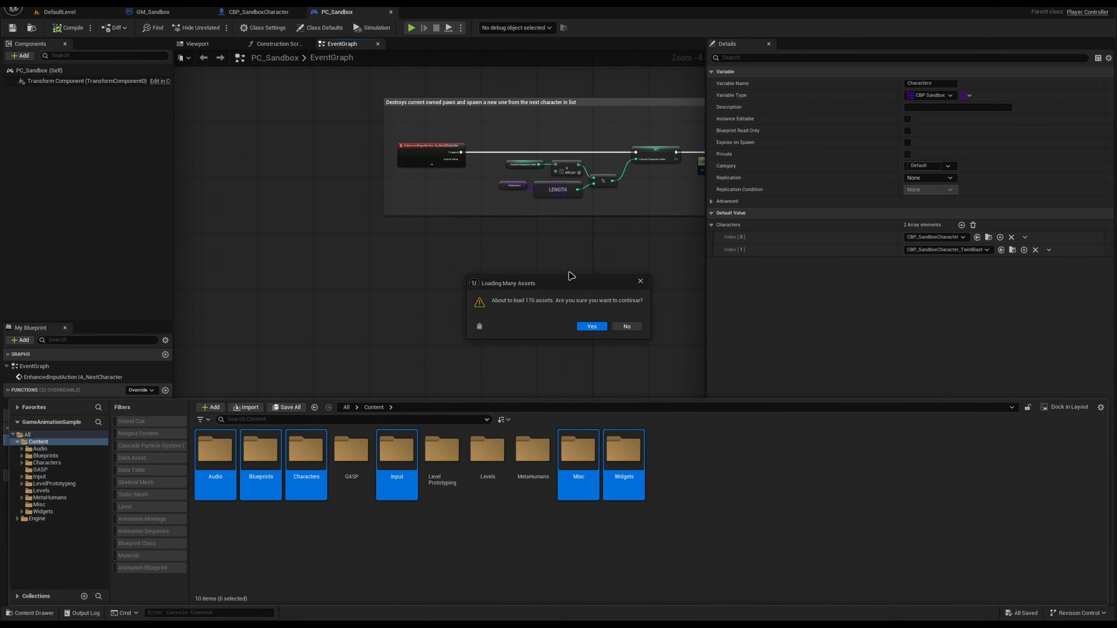
left_click(591, 326)
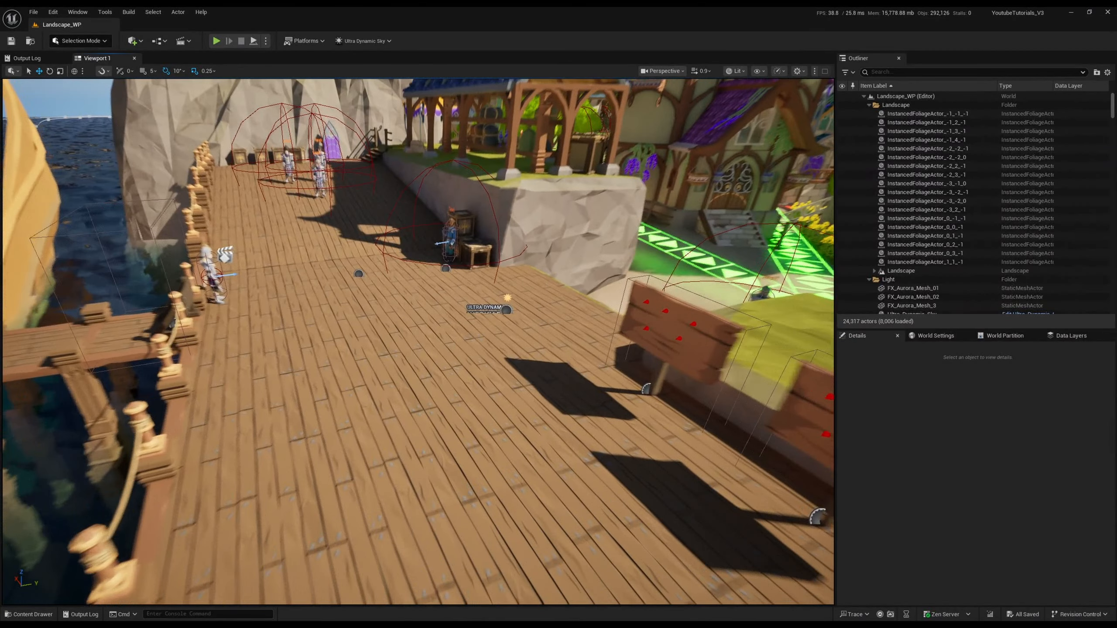
Switch to the YoutubeTutorials_V3 project and open its plugin list
left_click(53, 12)
left_click(70, 157)
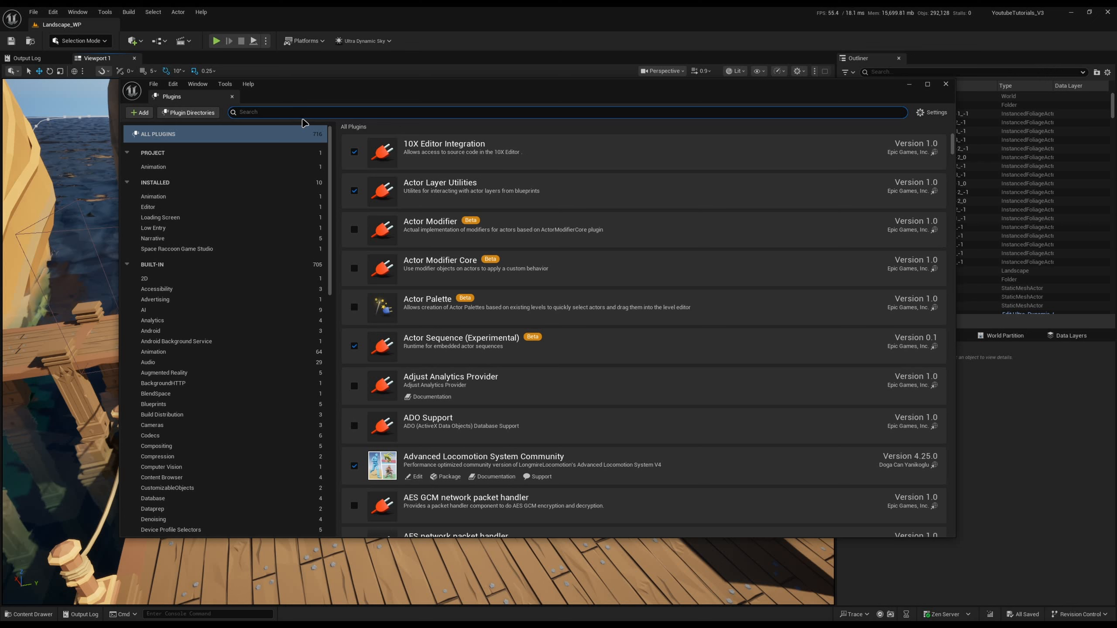
type(",ptopm")
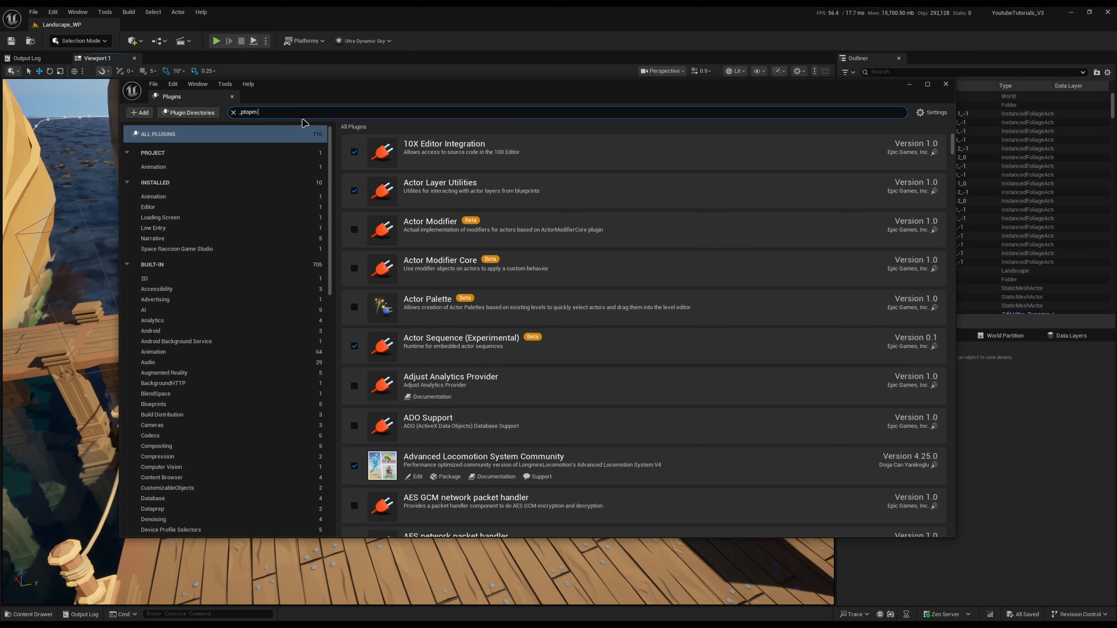
key("BackSpace")
key("BackSpace")
key("BackSpace")
key("BackSpace")
key("BackSpace")
key("BackSpace")
Search the plugins for "motion war" and enable Motion Warping, accepting its beta status, and Animation Warping
type("motion war")
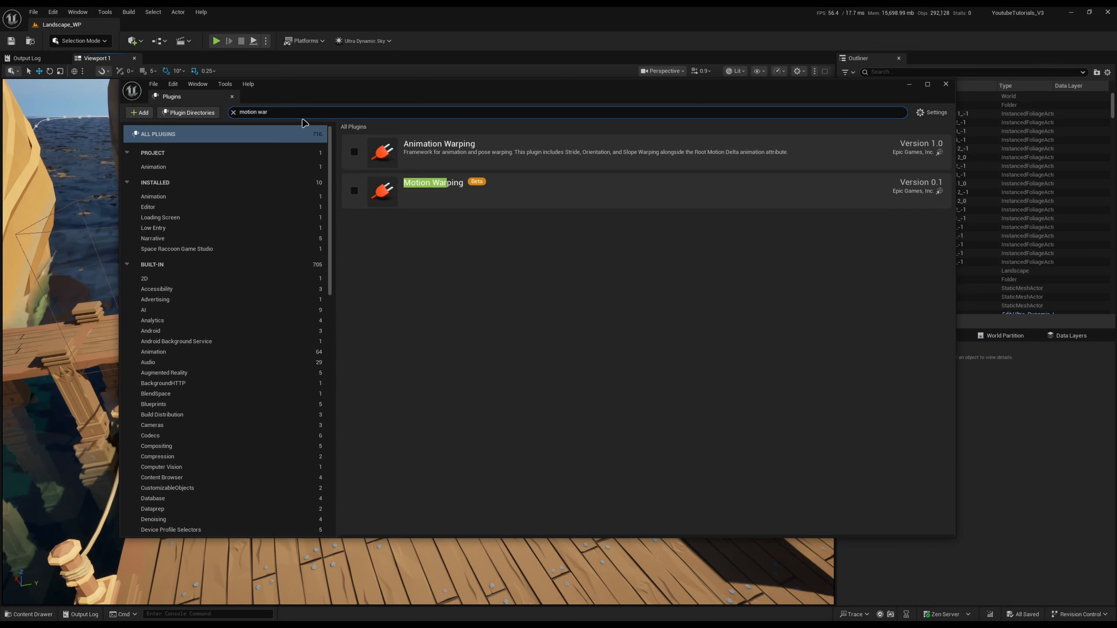
left_click(354, 192)
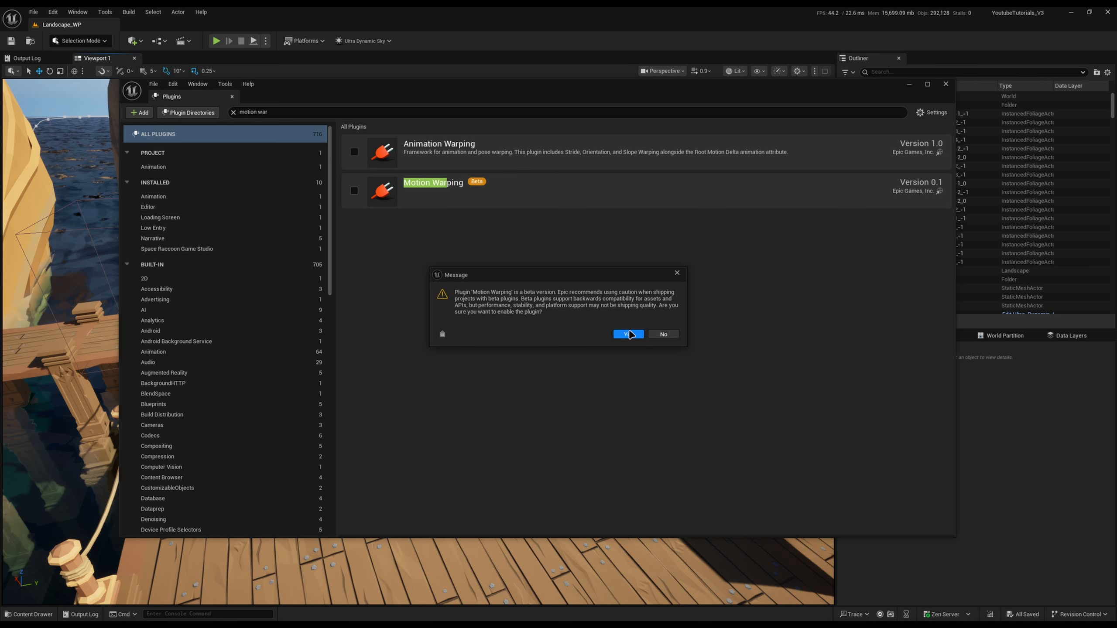
left_click(628, 334)
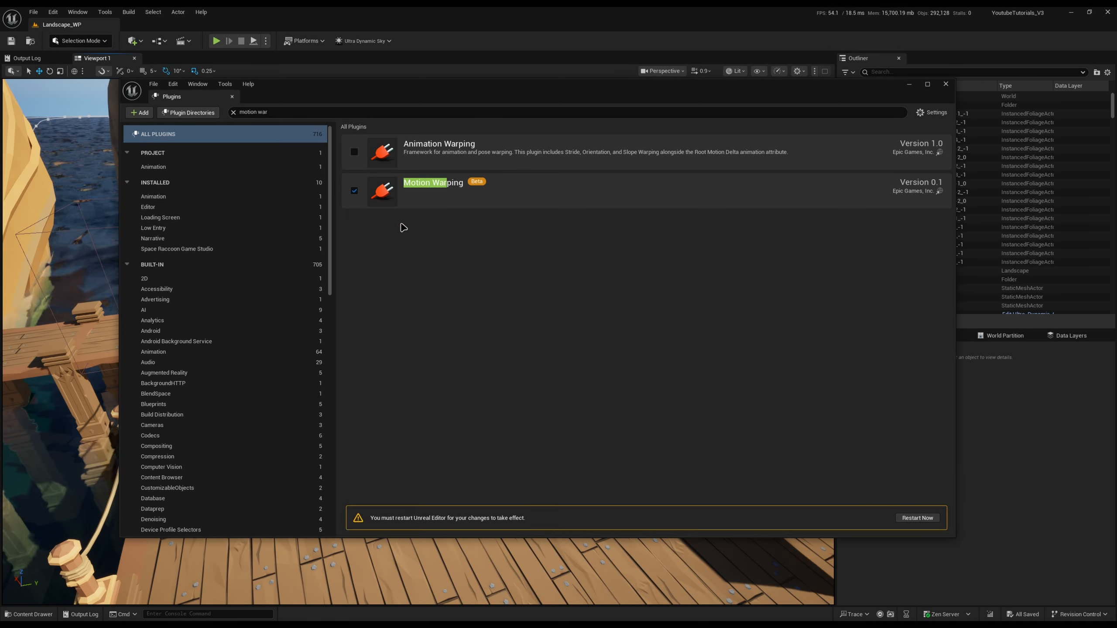
left_click(355, 154)
Search the plugins for "motion mat" and enable the Pose Search plugin
double_click(260, 112)
type("mat")
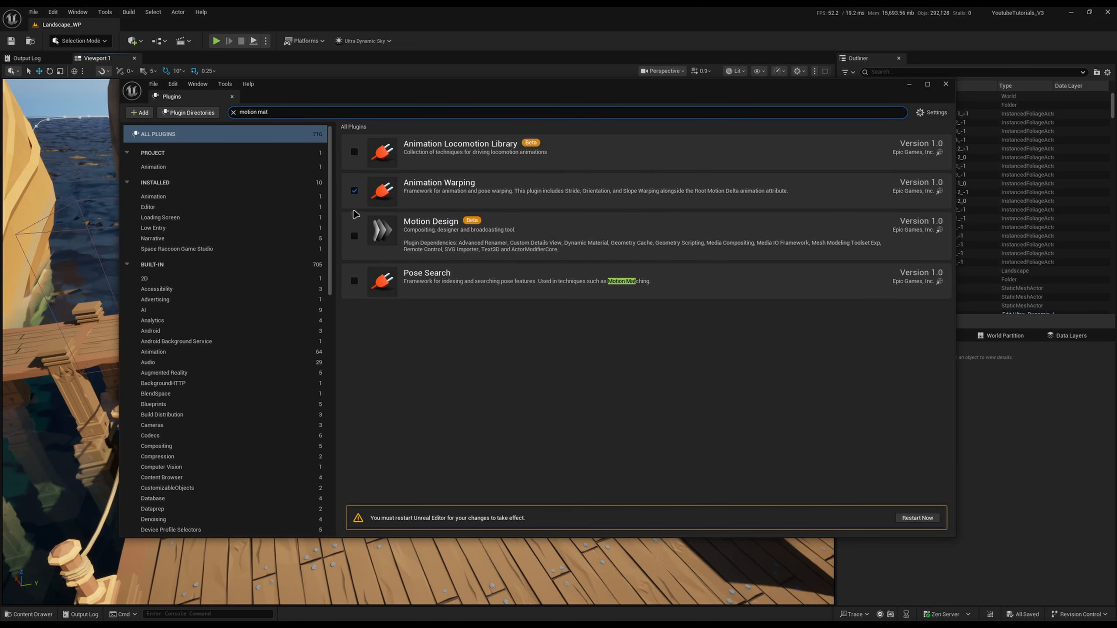
left_click(353, 281)
Search the plugins for "game play cam" to check the Gameplay Cameras plugin
left_click(282, 112)
type("ga")
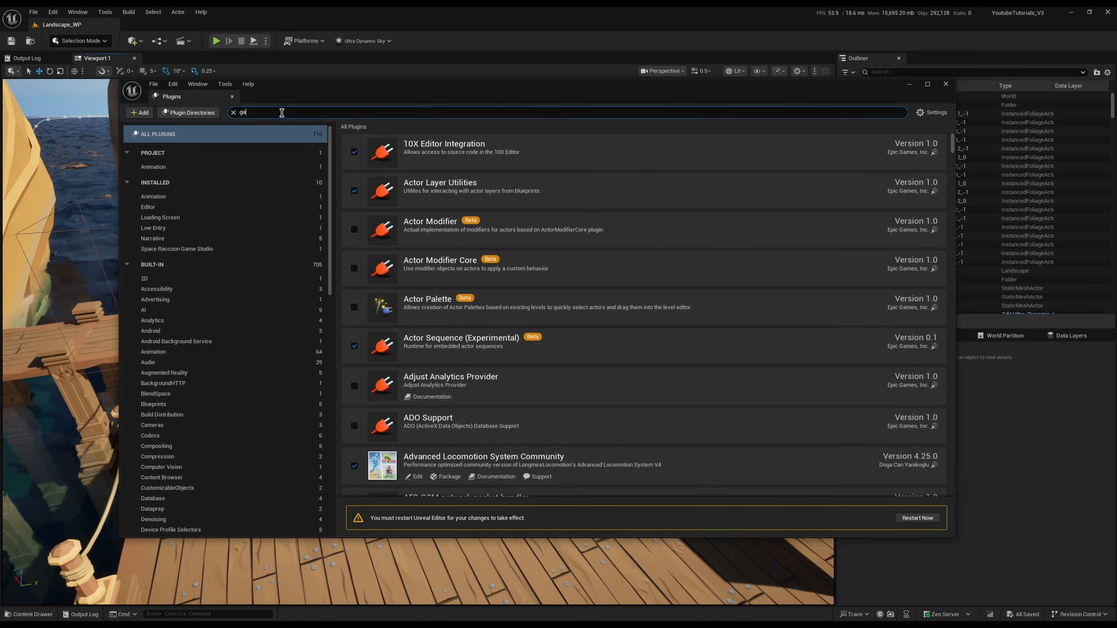
type("me play")
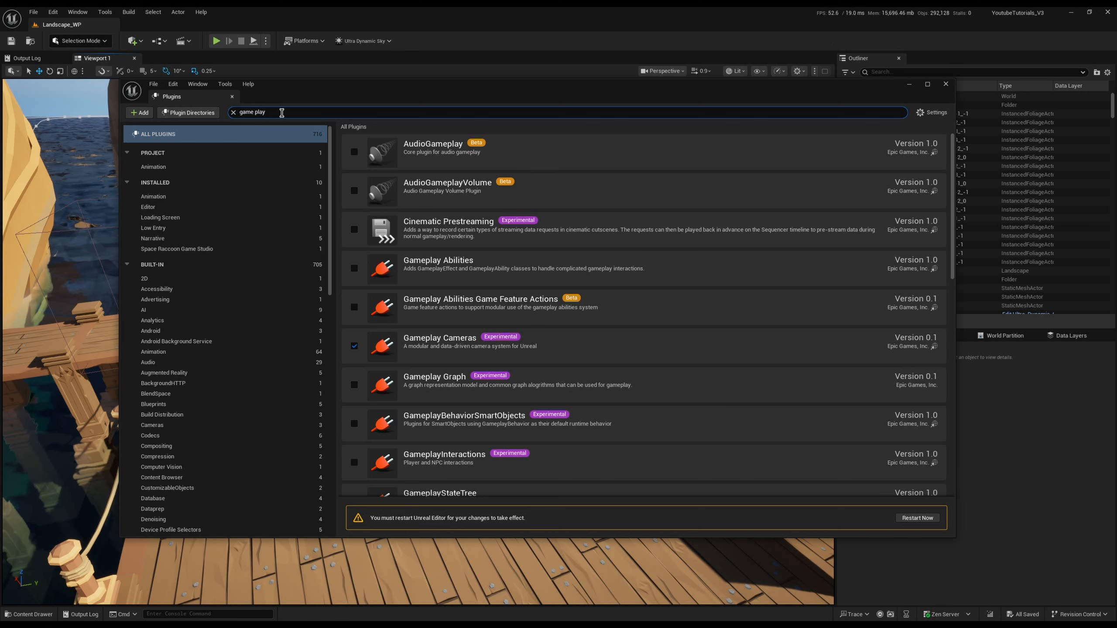
type(" cam")
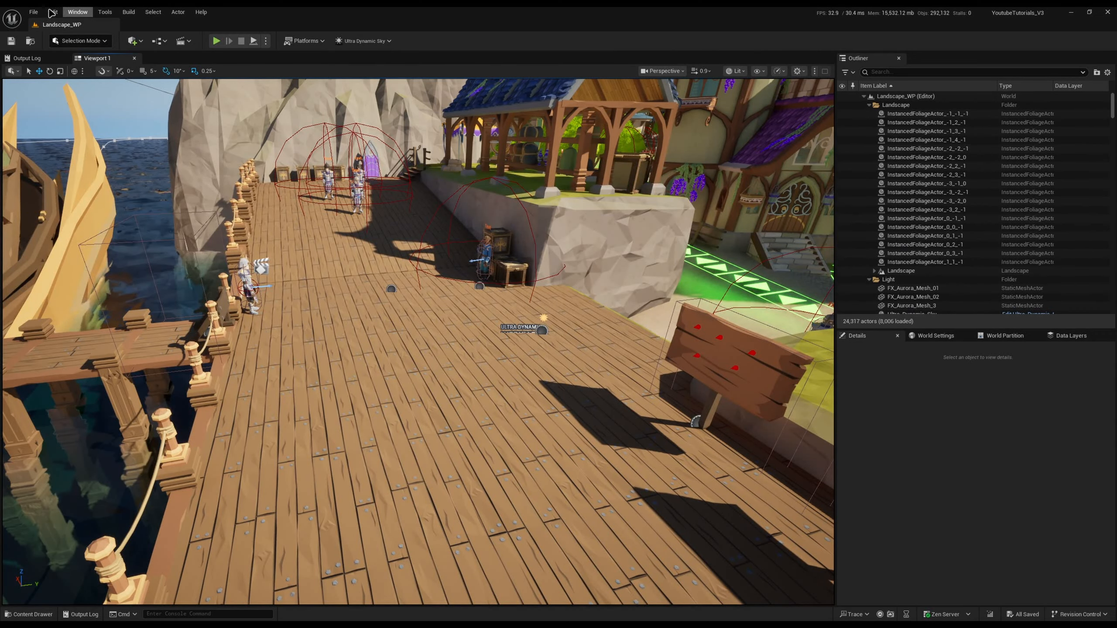
Open the Project Settings of the YoutubeTutorials_V3 project
left_click(53, 12)
left_click(66, 157)
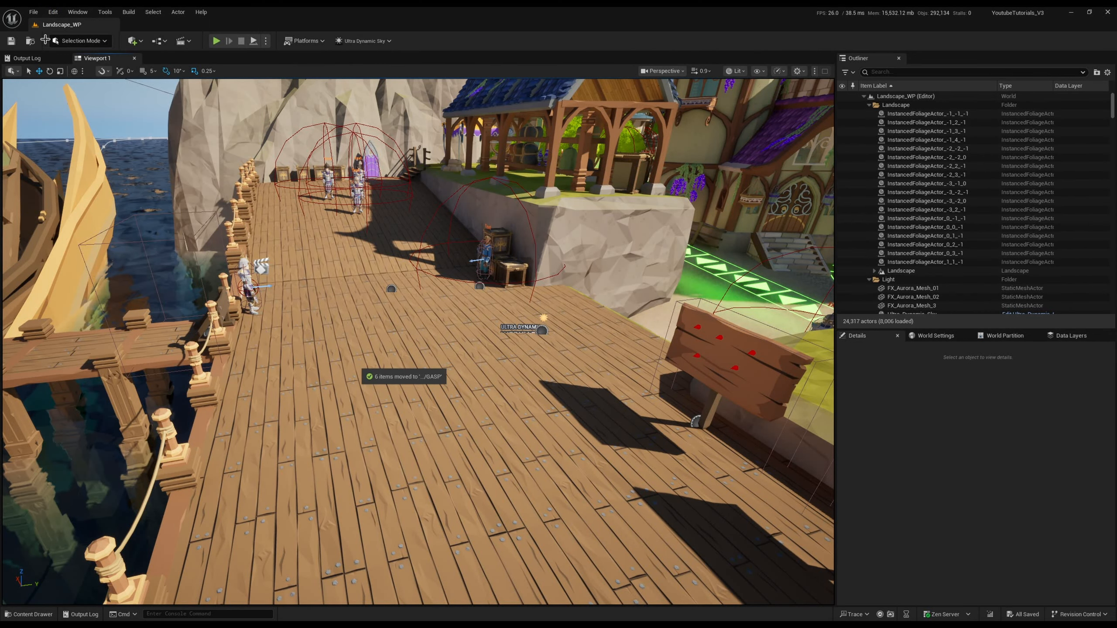
left_click(53, 12)
left_click(94, 148)
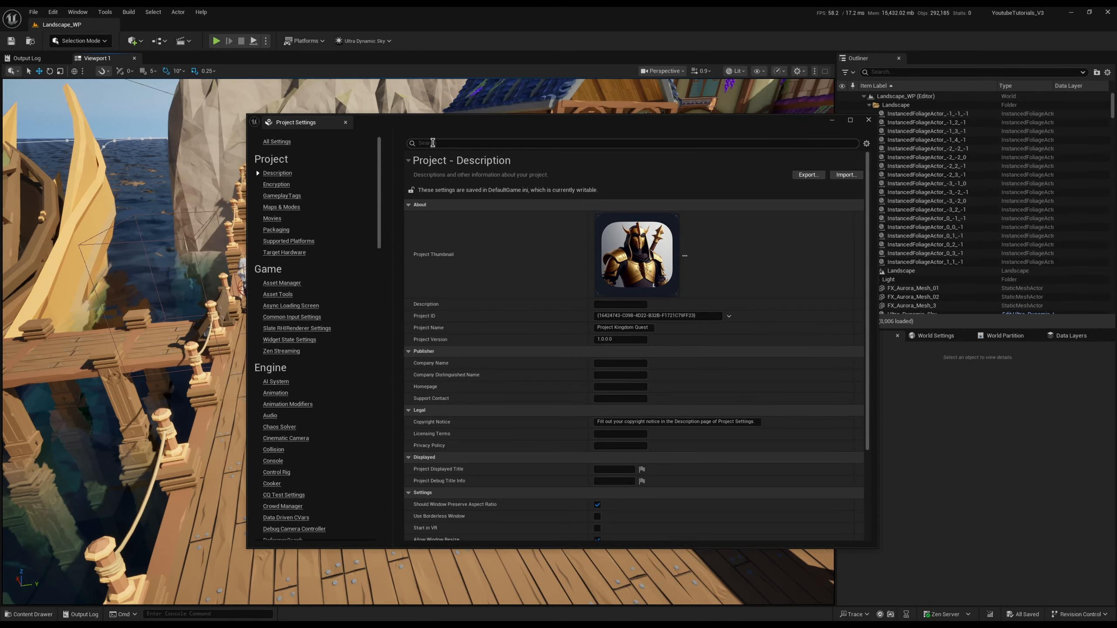
Find the Data Driven CVars with a "cvars" search and paste the copied GameAnimationSample entries into the CVars Array
type("c")
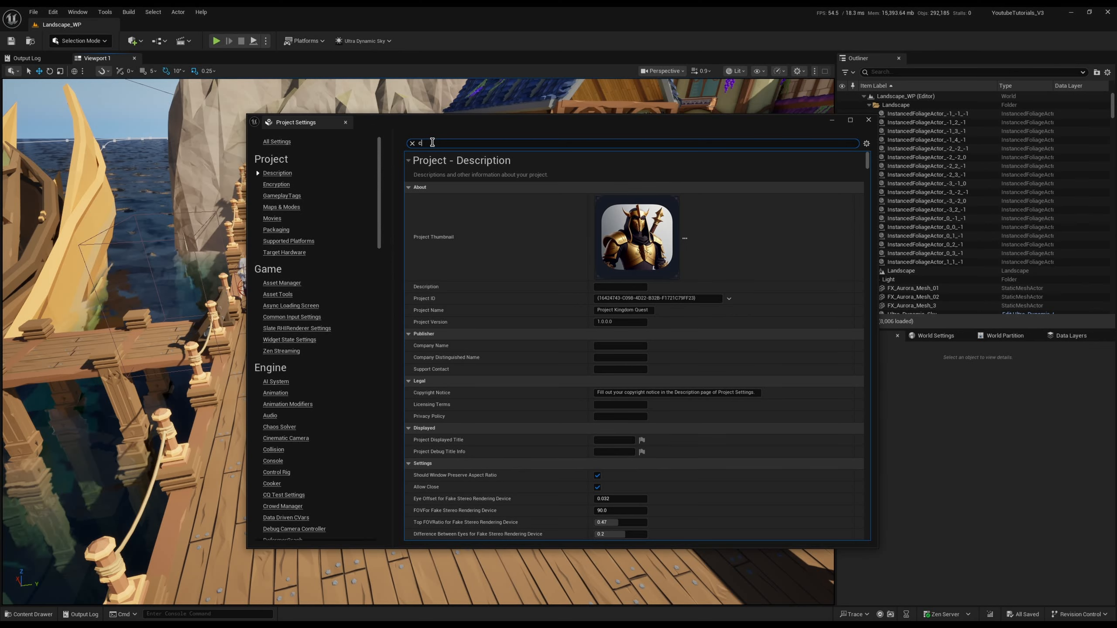
type("vars")
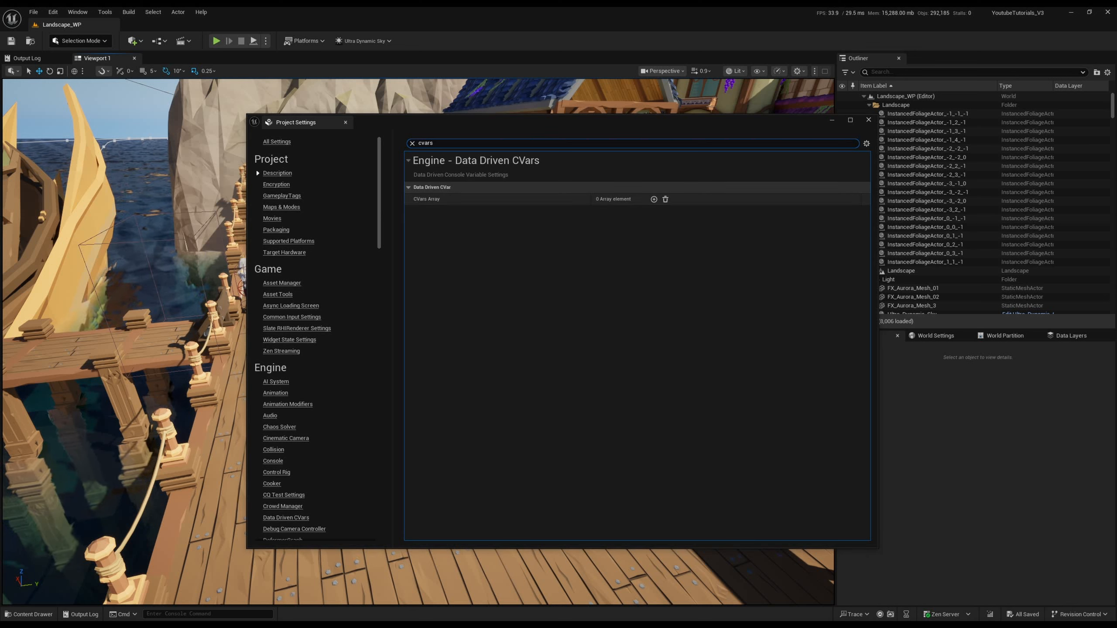
left_click(564, 193)
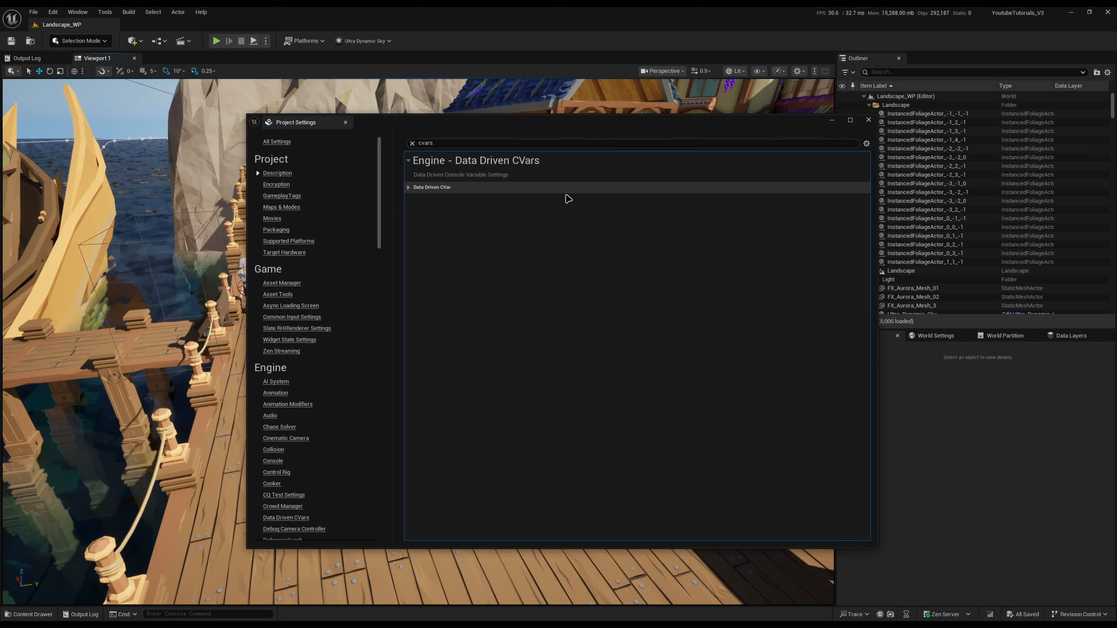
left_click(562, 193)
left_click(557, 202, "shift")
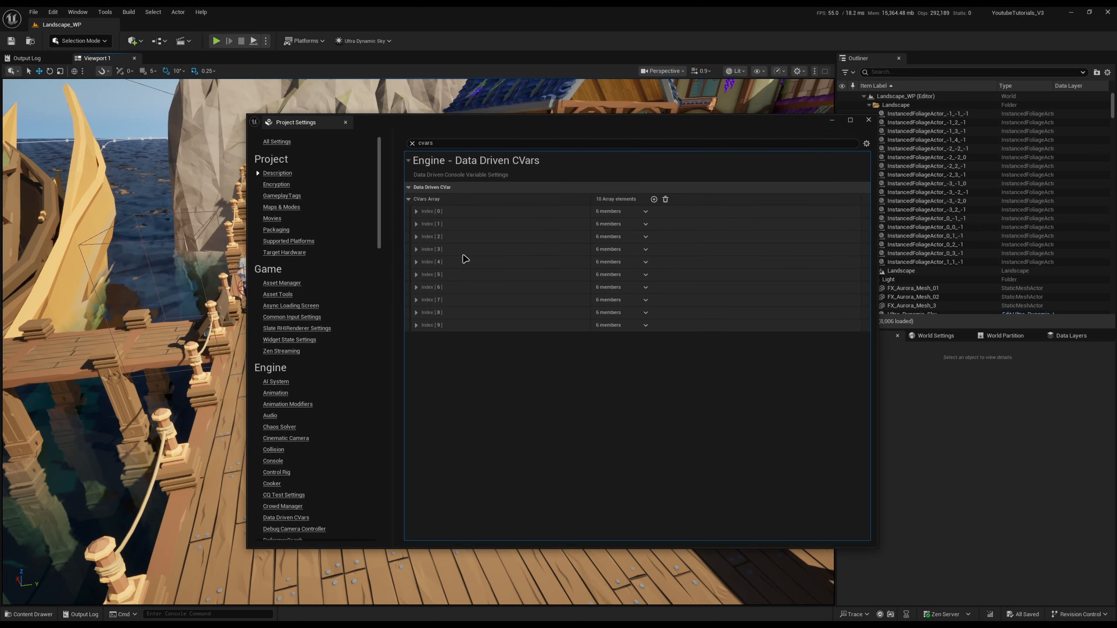
left_click(415, 212)
left_click(416, 212)
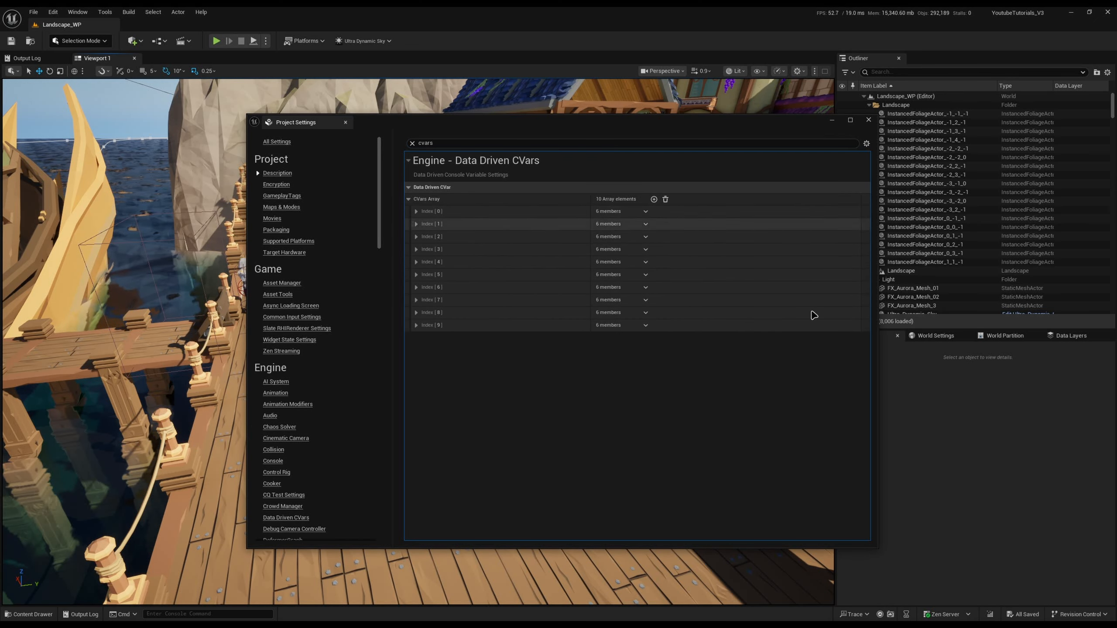
left_click(869, 120)
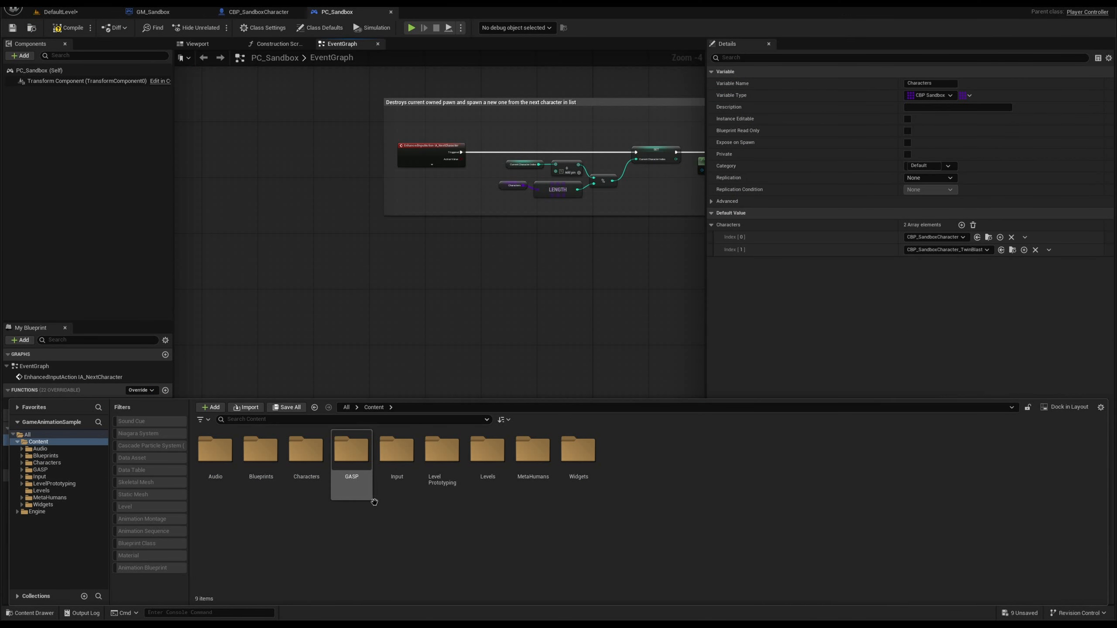
Switch to GameAnimationSample, compile PC_Sandbox, and look up its CVars Array in the Project Settings by searching "cvars"
left_click(68, 27)
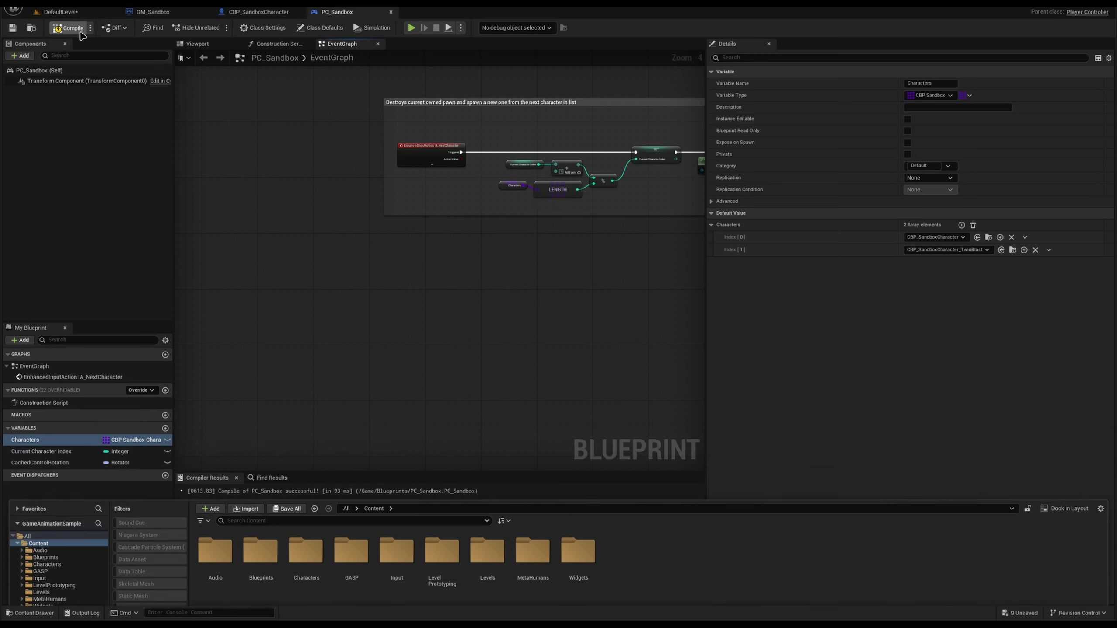
left_click(61, 13)
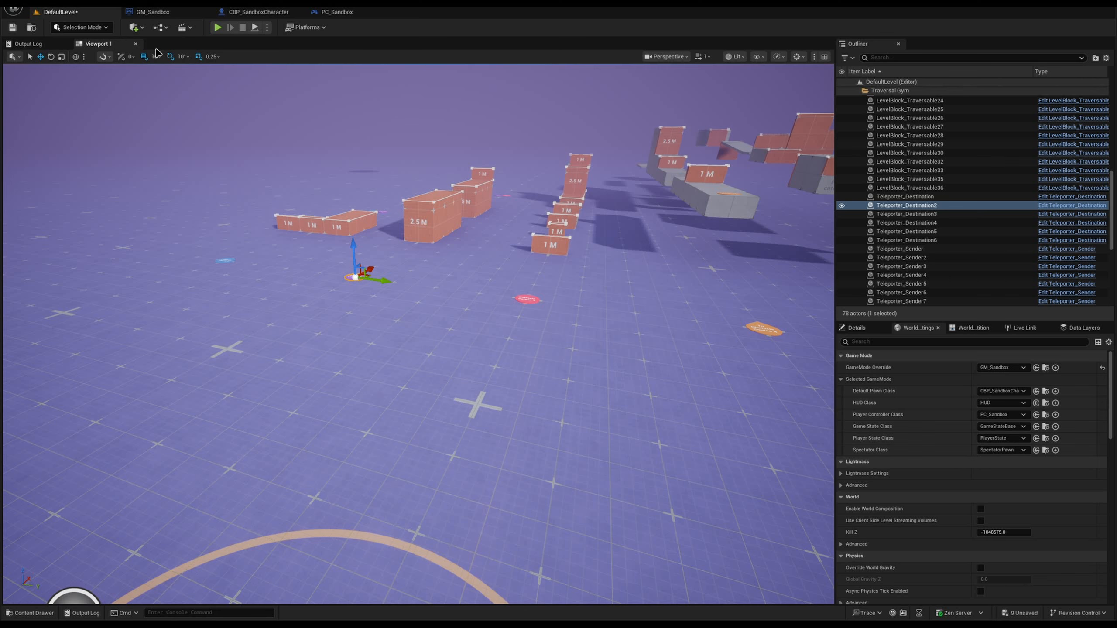
left_click(53, 4)
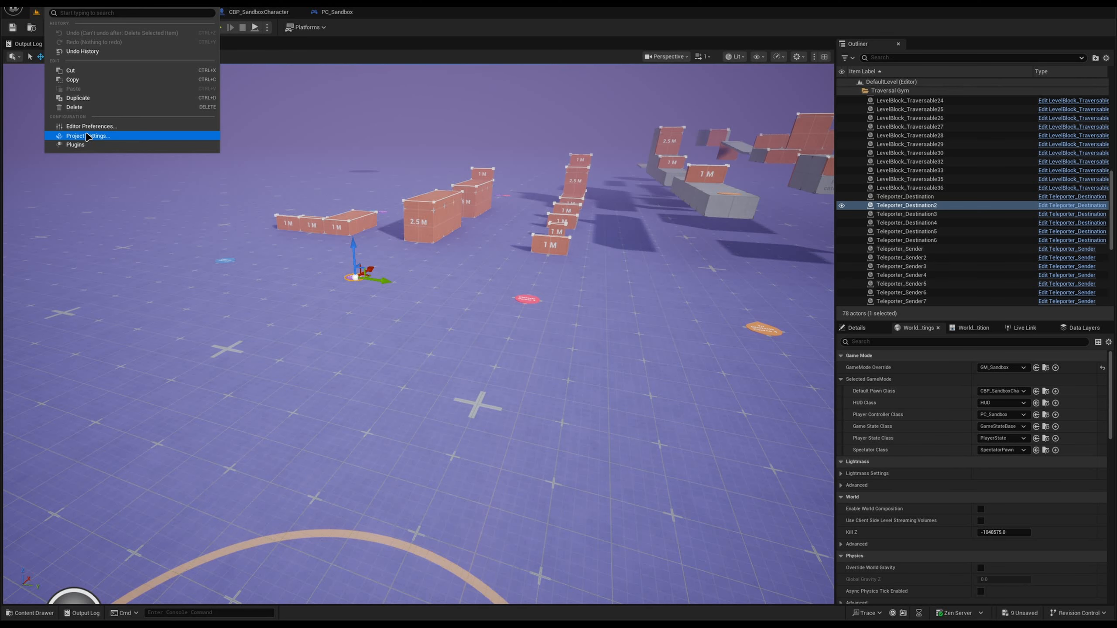
left_click(87, 136)
left_click(430, 144)
type("dvars")
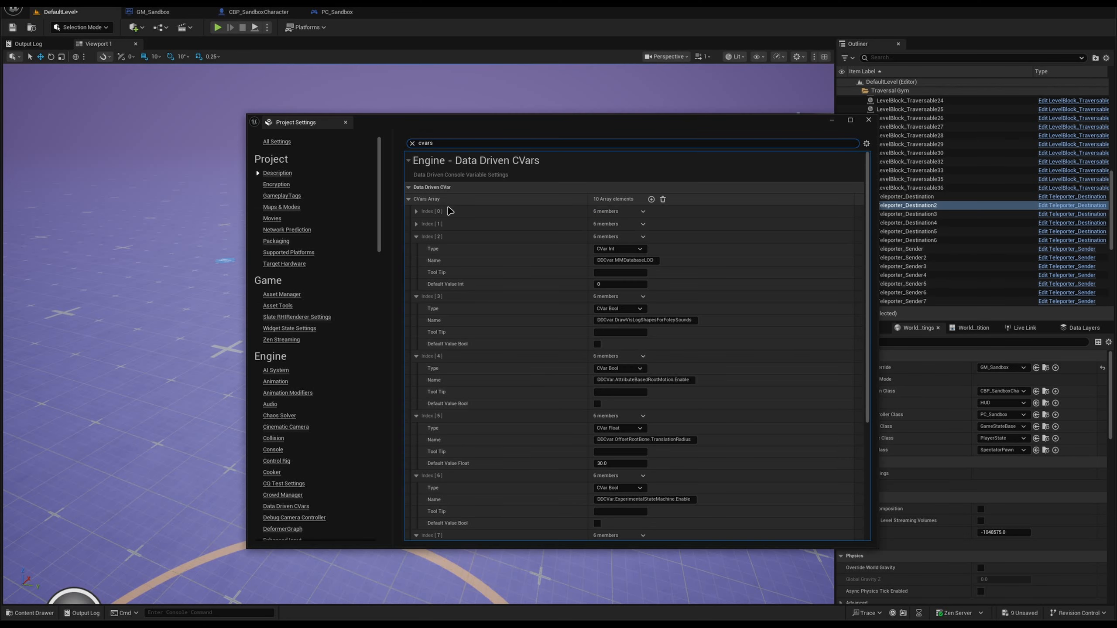
left_click(432, 200)
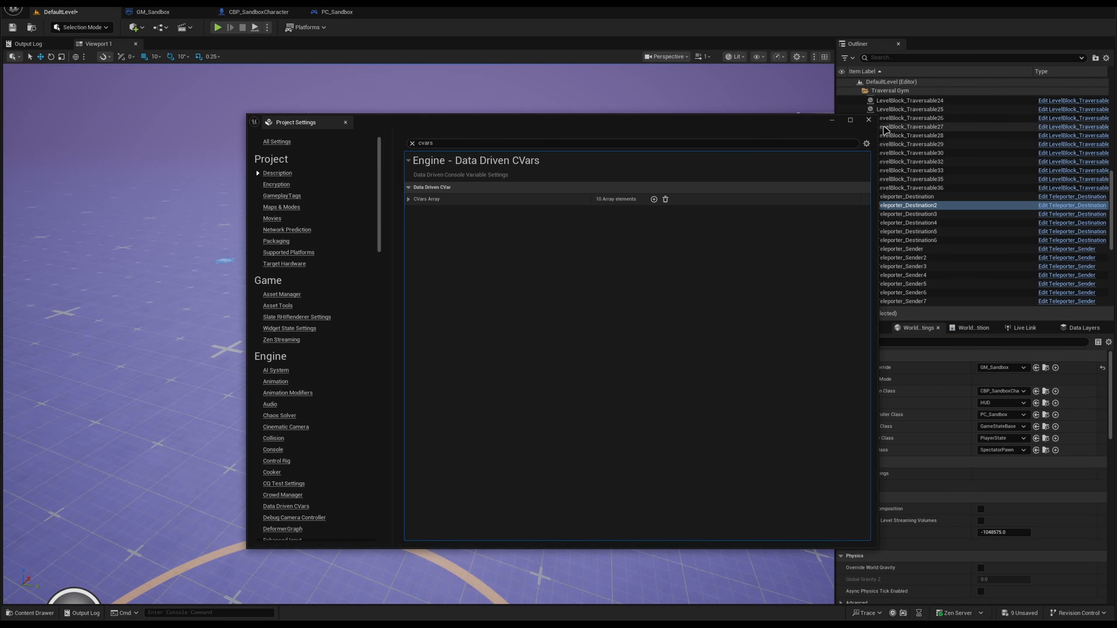
left_click(868, 119)
Migrate GM_Sandbox from GASP/Blueprints into the YoutubeTutorials_V3 Content folder, overwriting the existing MI_Solid_Blue asset
right_click_drag(551, 218, 500, 219)
key("ctrl+space")
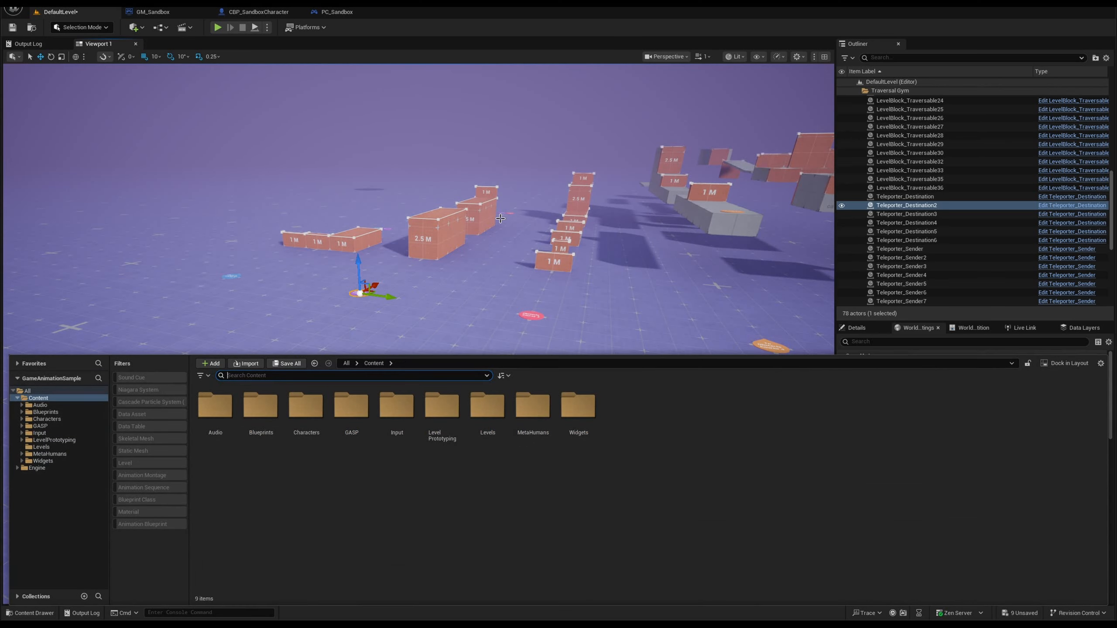
right_click_drag(737, 289, 706, 281)
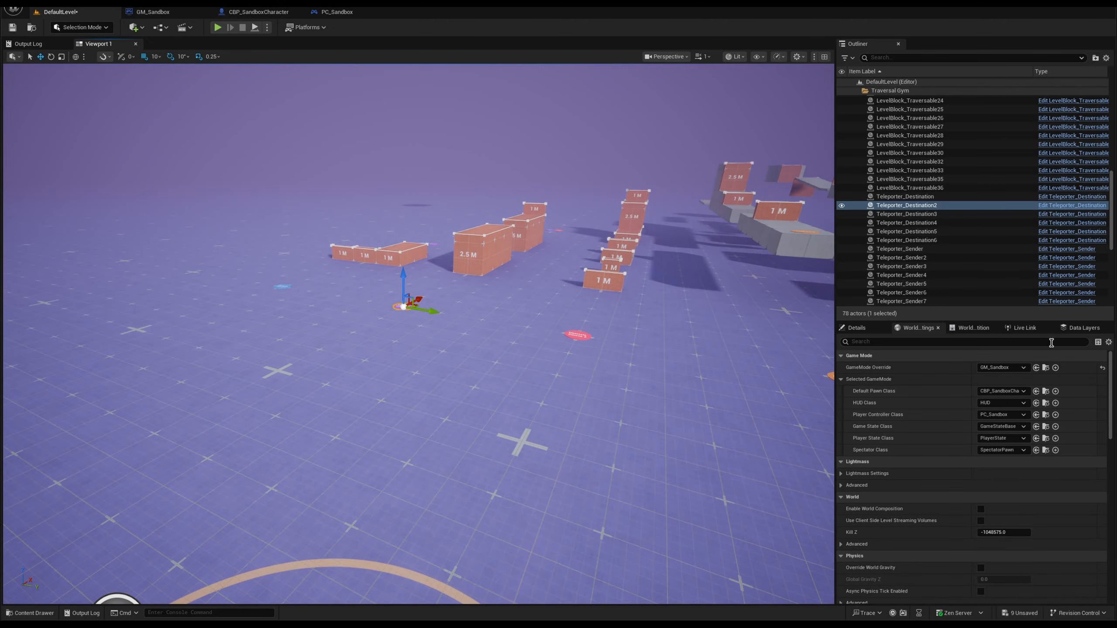
key("ctrl+space")
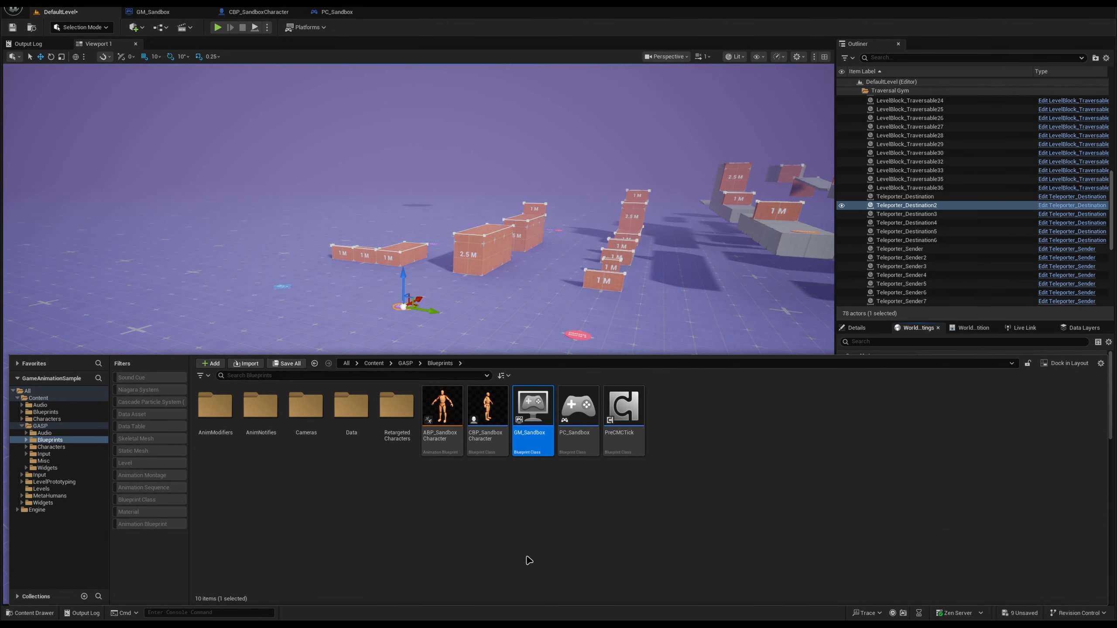
right_click(544, 453)
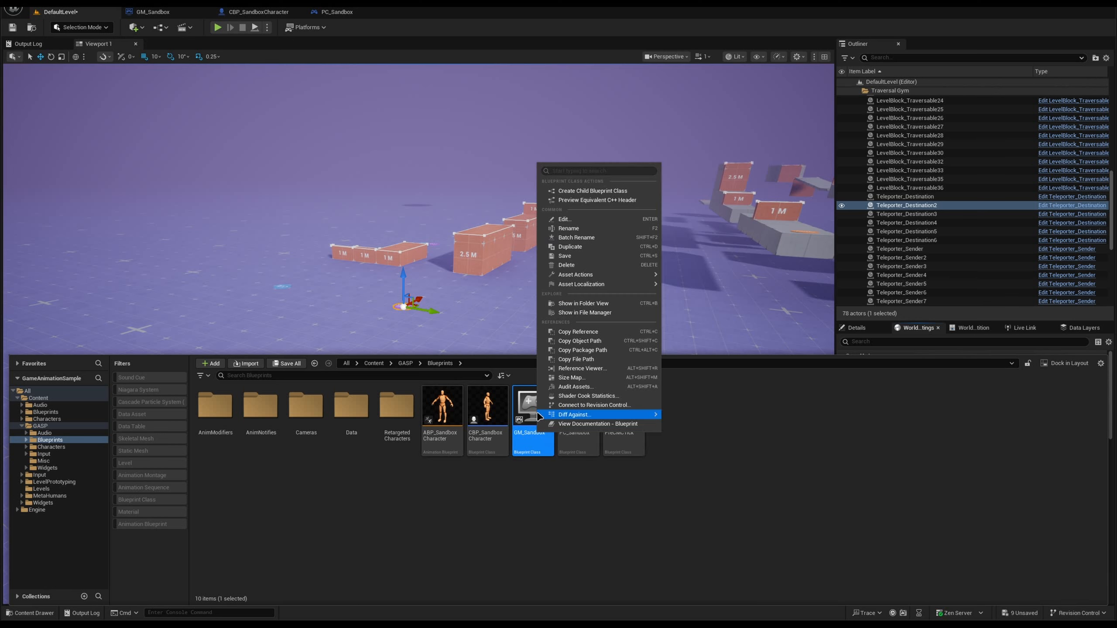
mouse_move(589, 276)
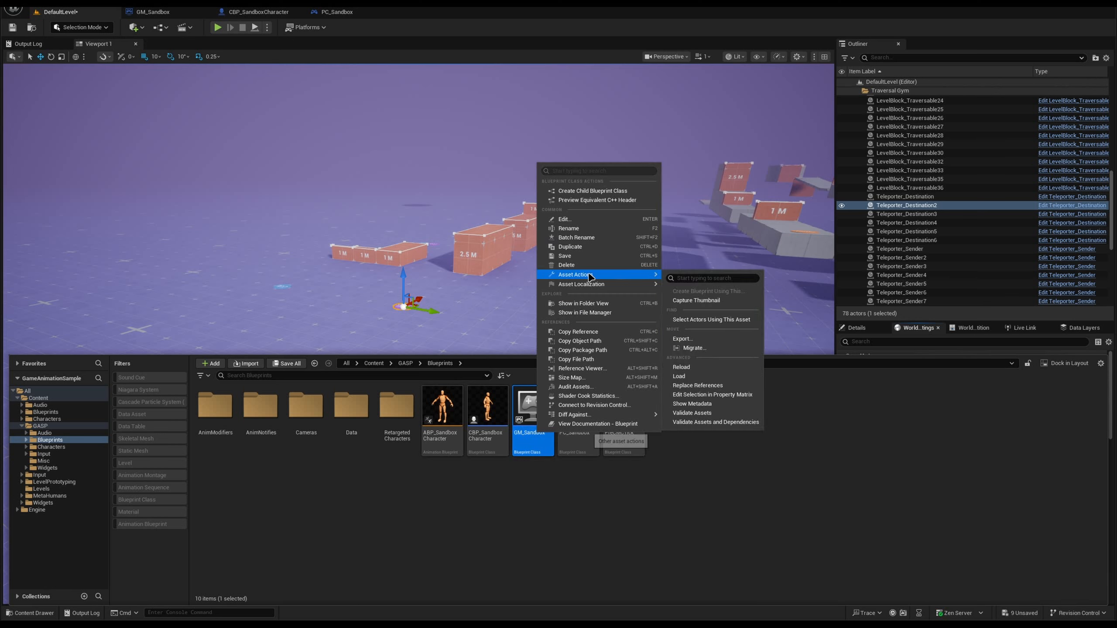
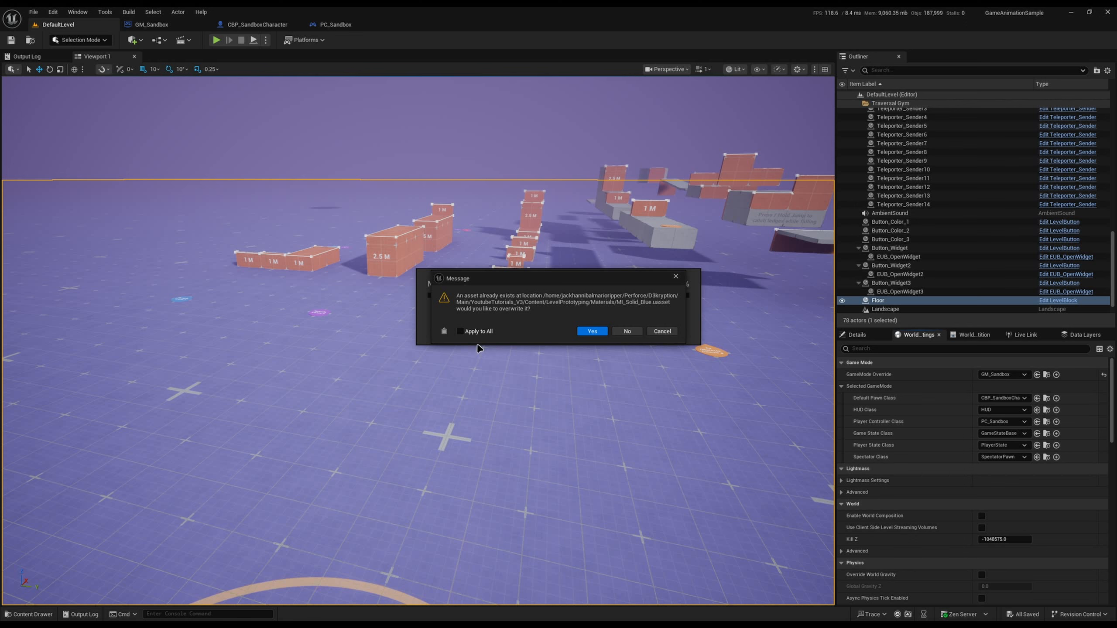
left_click(592, 332)
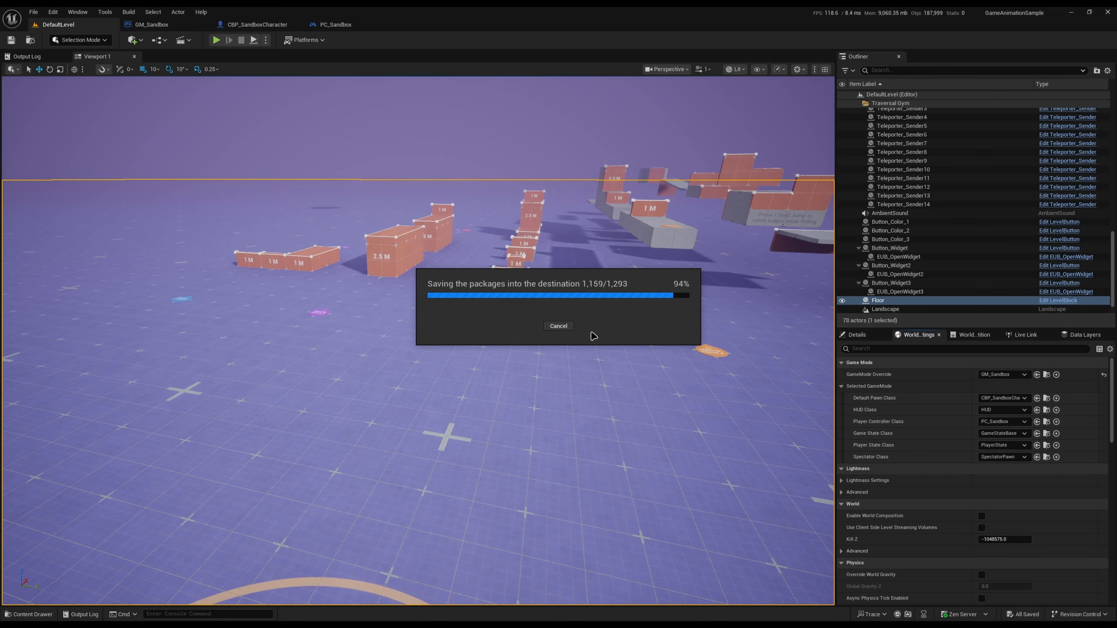
Close GameAnimationSample without saving the remaining assets and check the migrated GASP folder in YoutubeTutorials_V3
left_click(1106, 17)
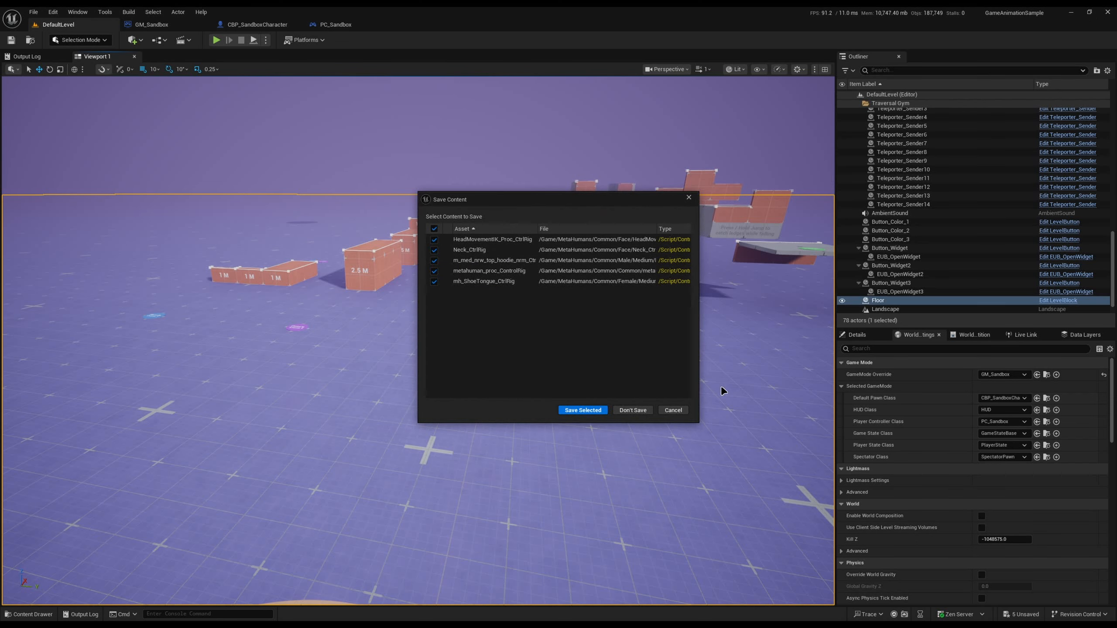
left_click(632, 410)
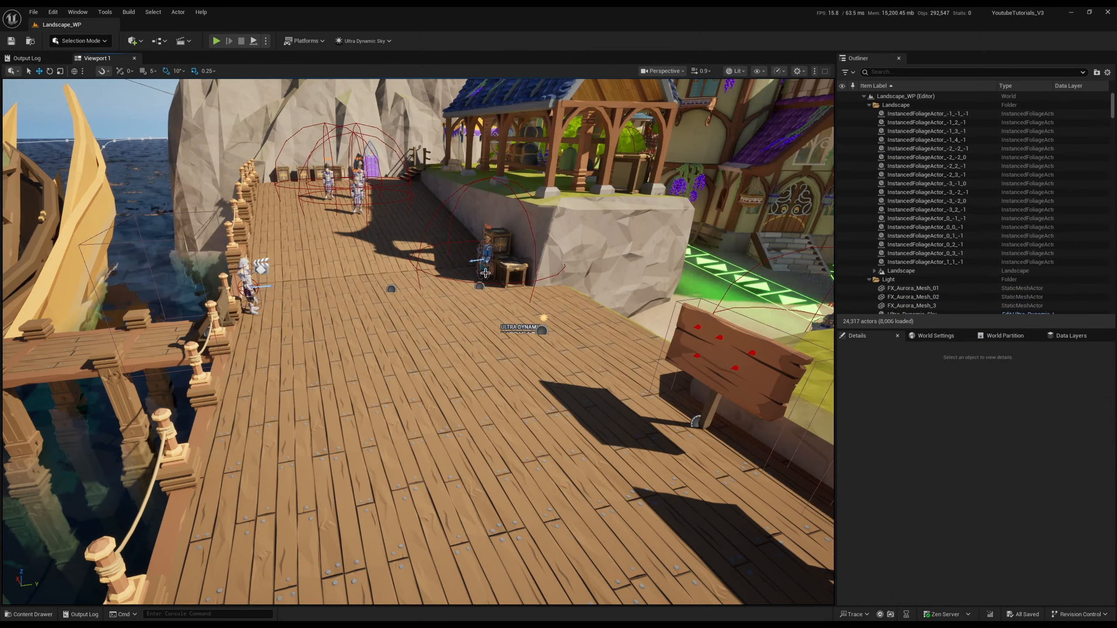
right_click_drag(554, 328, 561, 332)
key("ctrl+space")
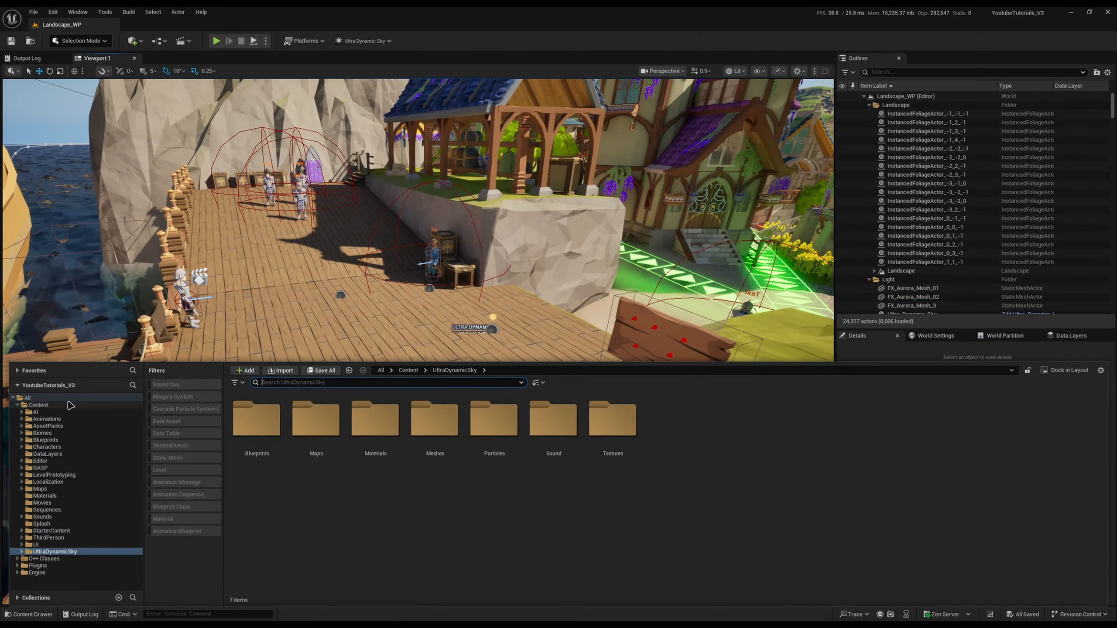
left_click(42, 468)
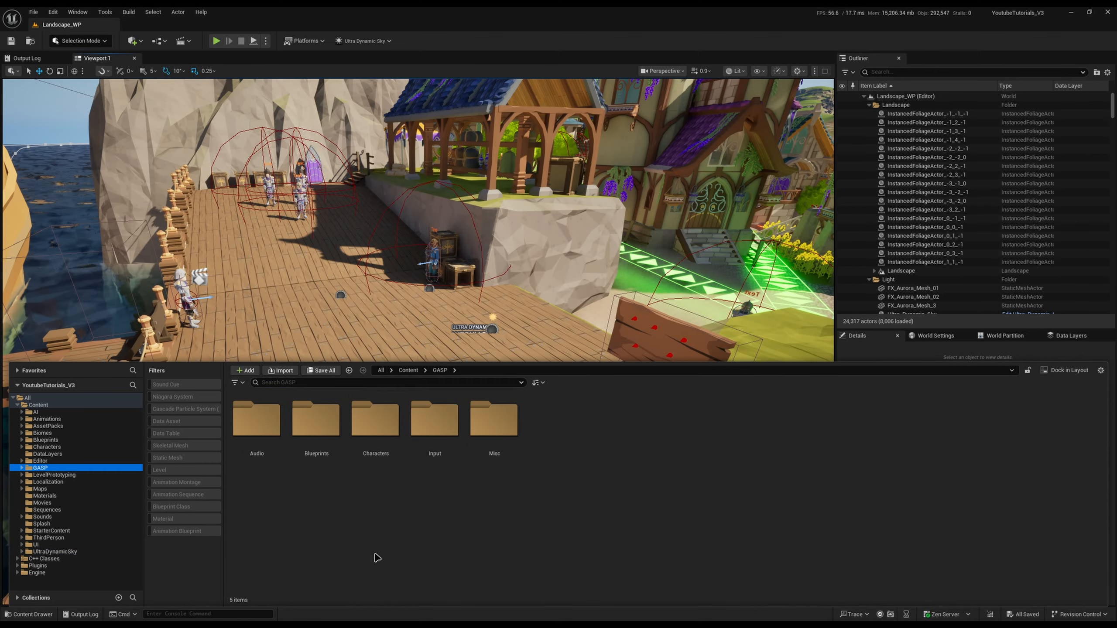
Open the M_PantheonGates level from the Maps/DevMaps folder
key("ctrl+space")
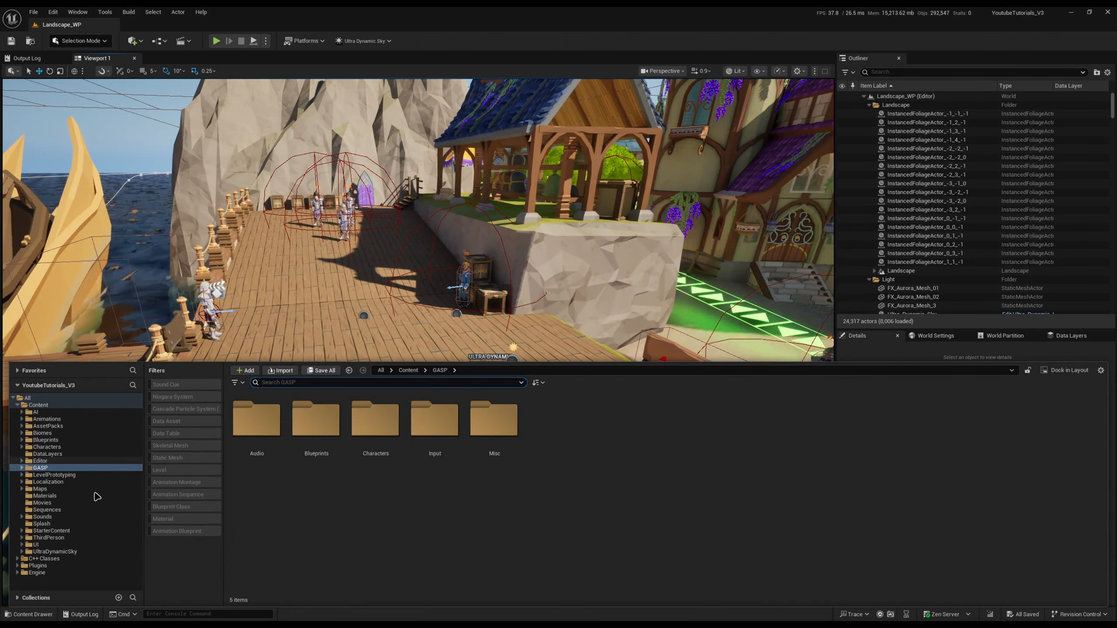
left_click(52, 488)
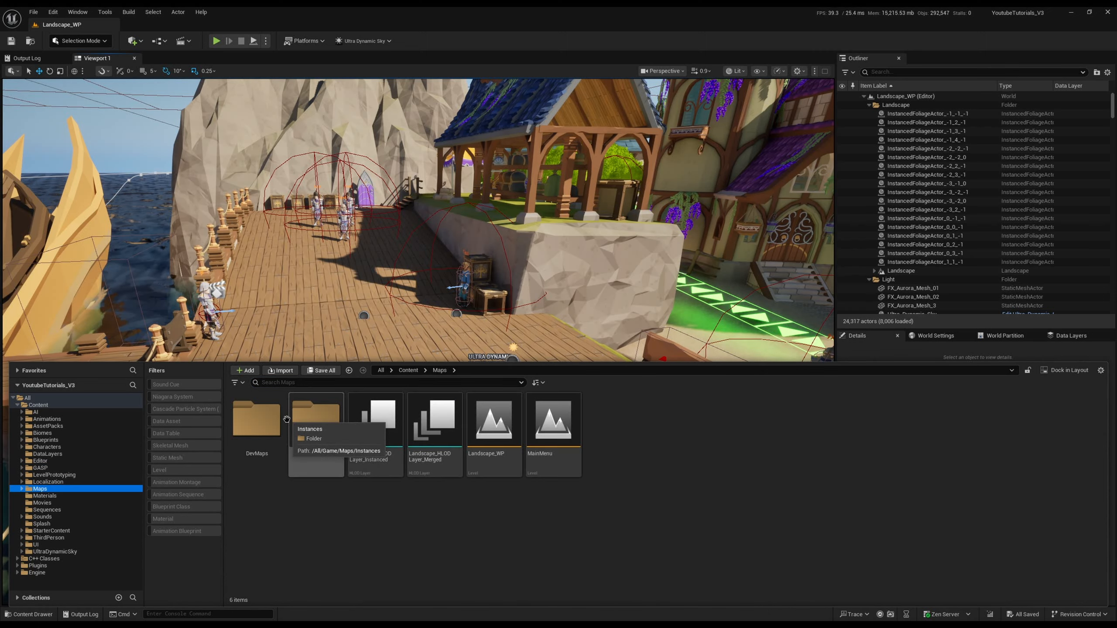
double_click(257, 418)
left_click(731, 423)
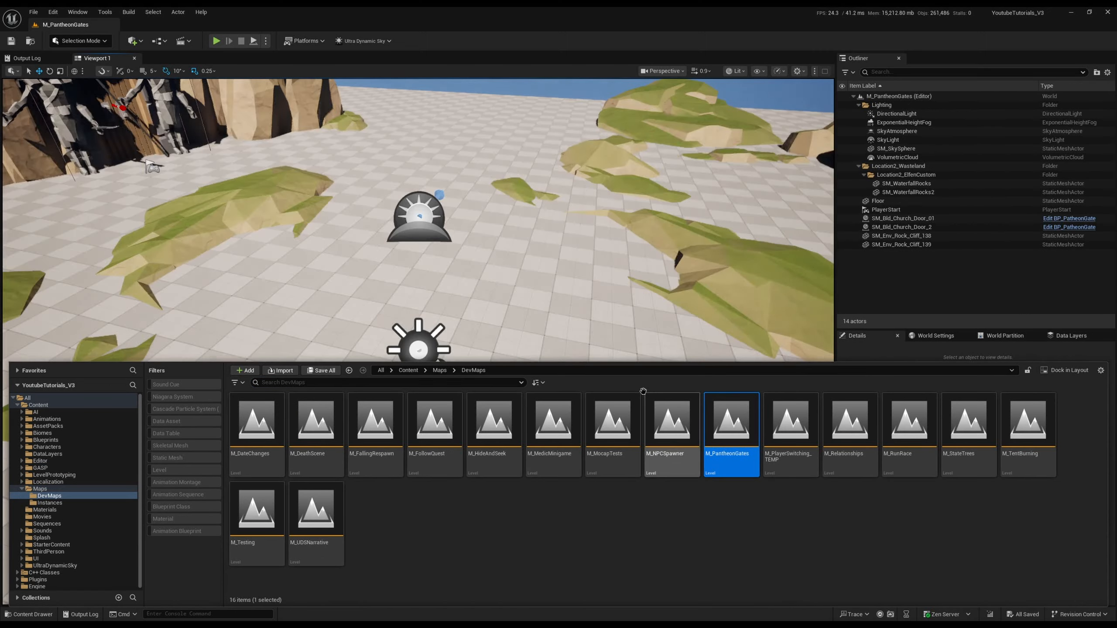
right_click_drag(483, 264, 413, 282)
left_click(508, 508)
key("w")
Set the level's GameMode Override to GM_Sandbox in the World Settings and save the level
left_click(928, 340)
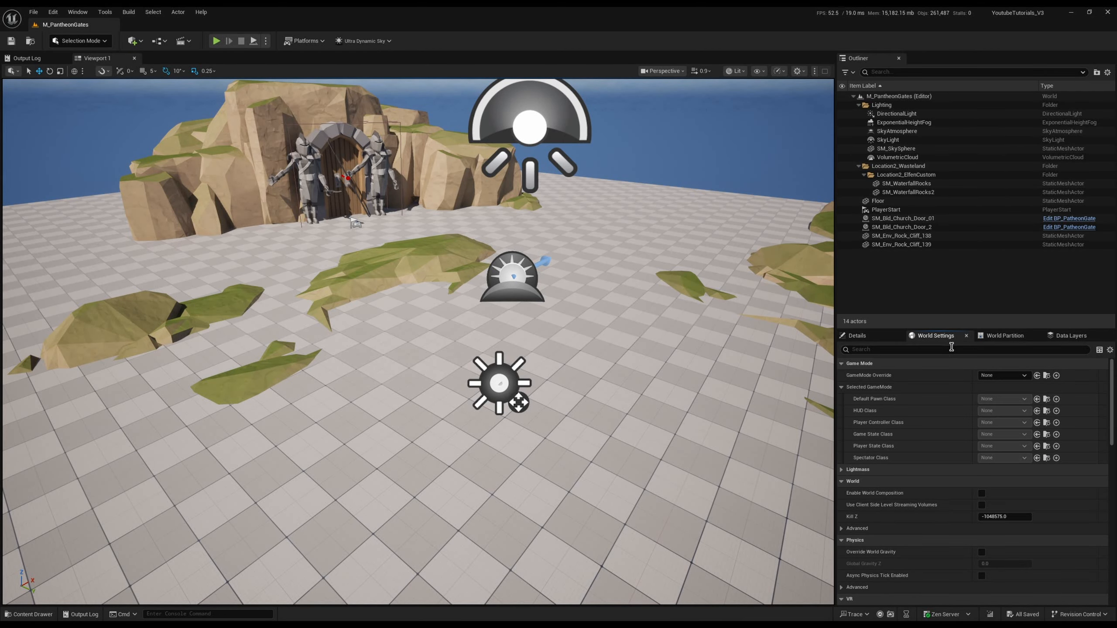
right_click_drag(547, 443, 607, 444)
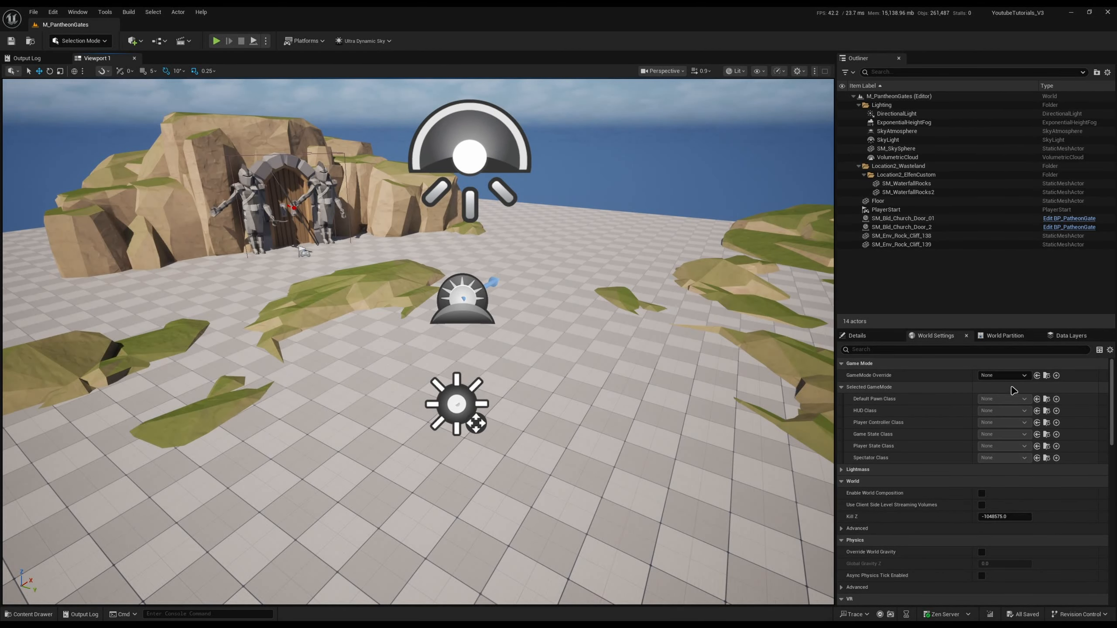
left_click(1002, 375)
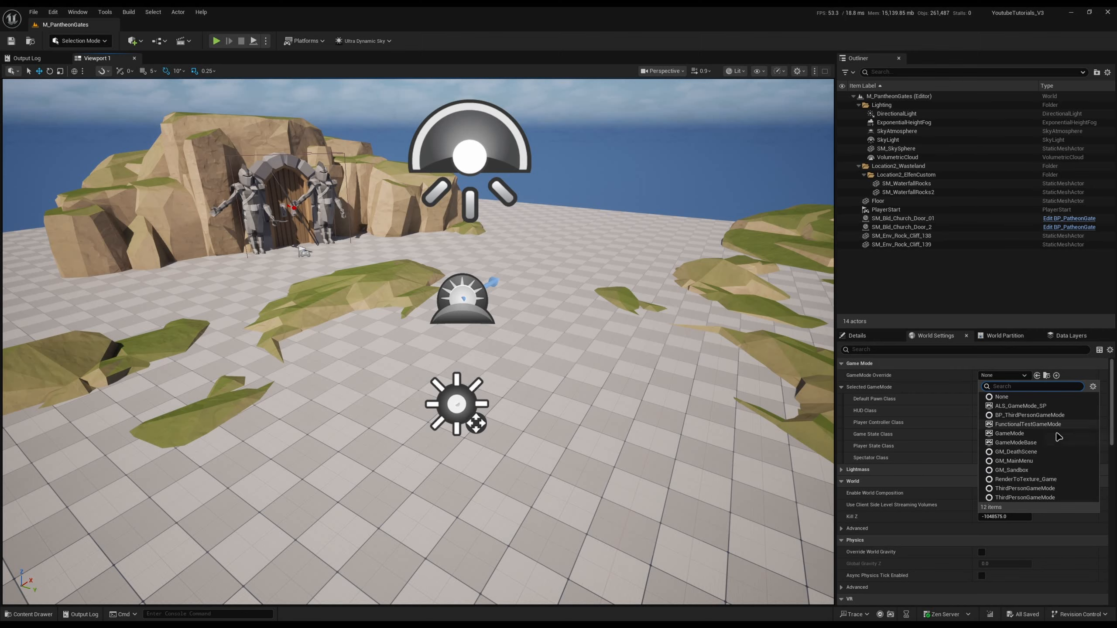
left_click(1011, 470)
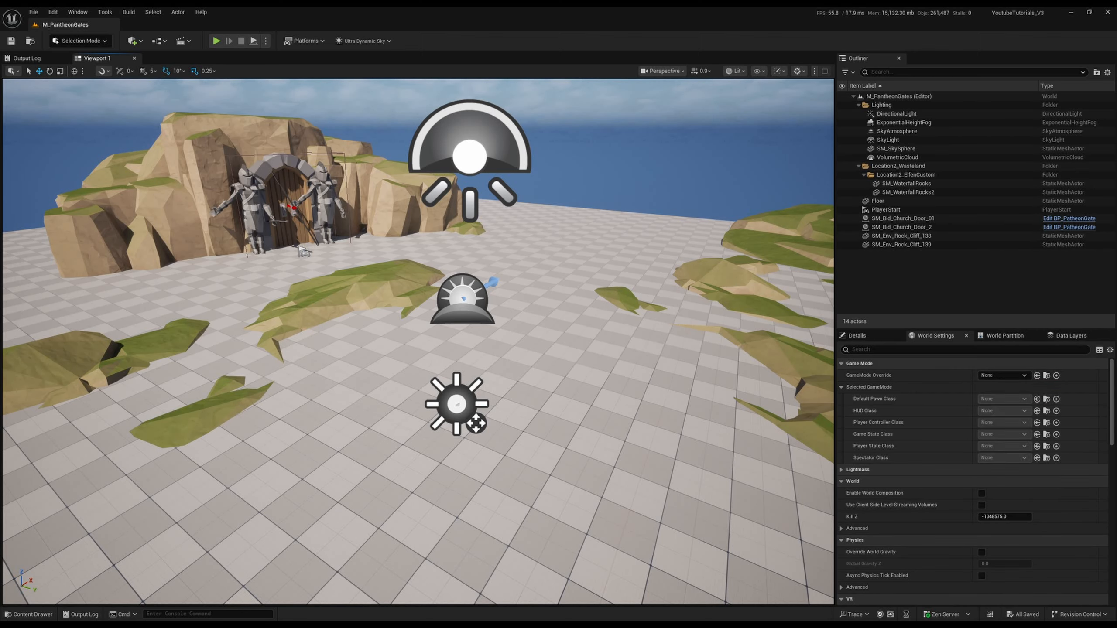
right_click_drag(549, 447, 594, 440)
key("ctrl+s")
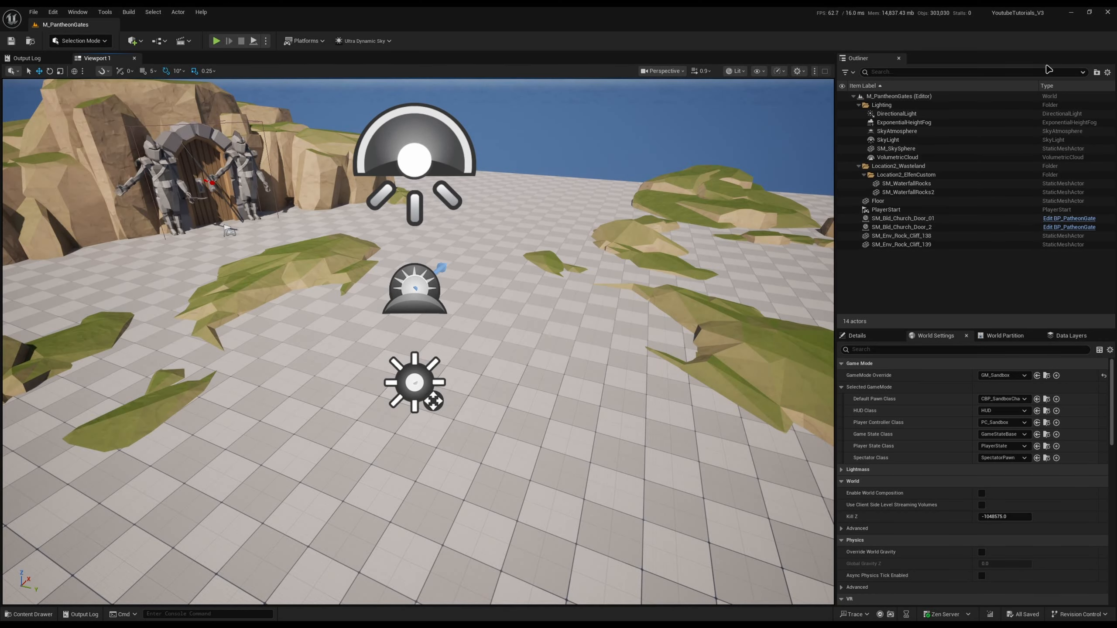
Close the YoutubeTutorials_V3 editor and relaunch the project from Rider
left_click(1108, 12)
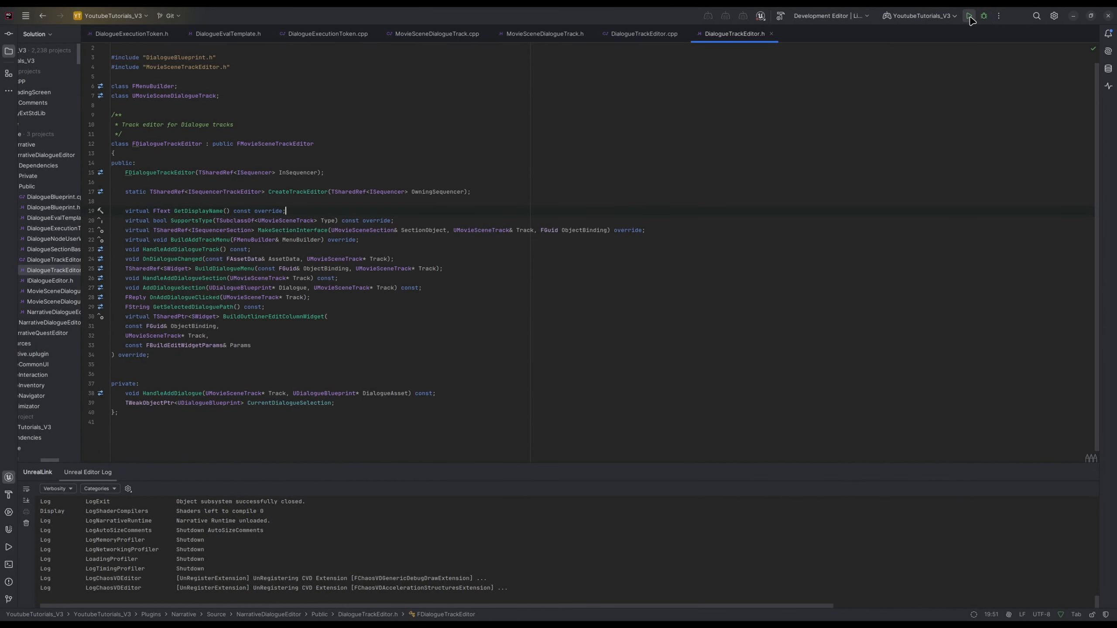
left_click(969, 18)
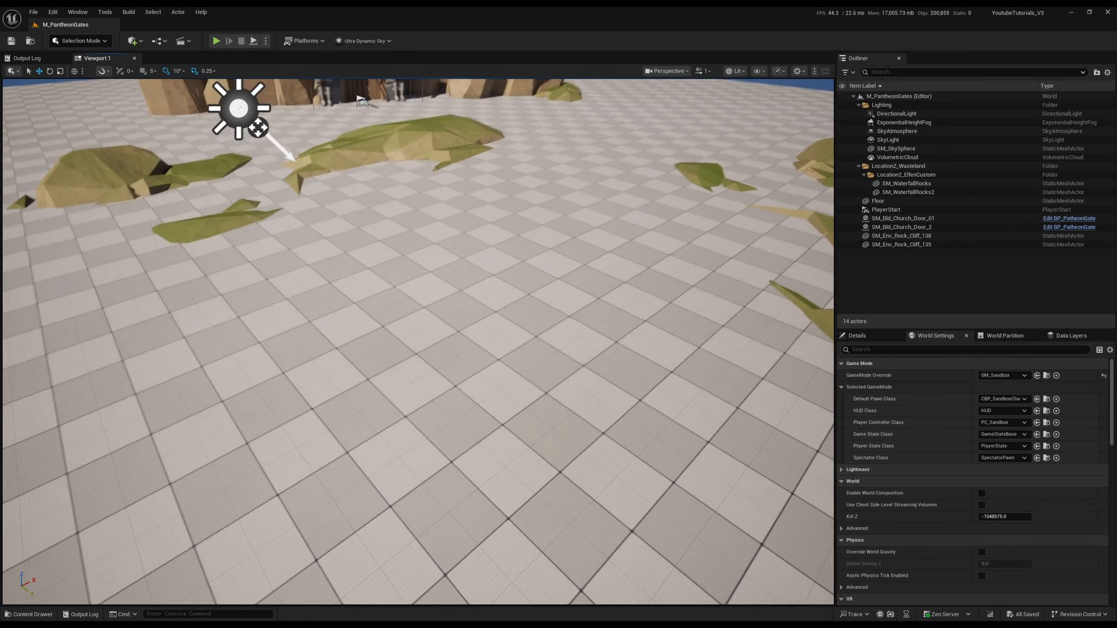
Play the M_PantheonGates level and test the sandbox character's running and jumping
right_click_drag(417, 341, 433, 315)
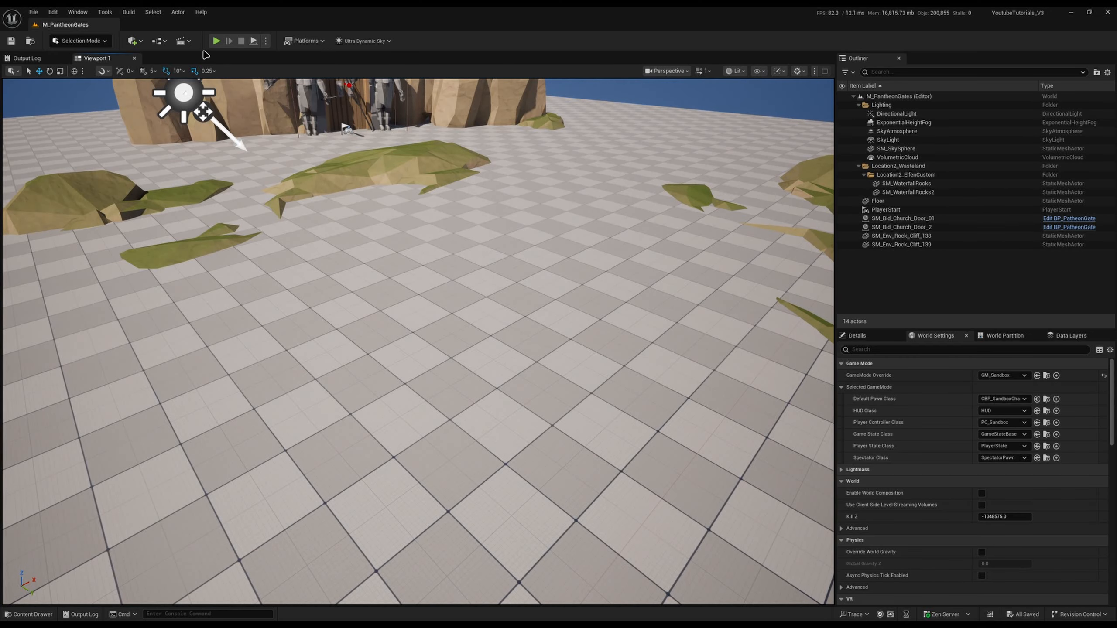
left_click(216, 40)
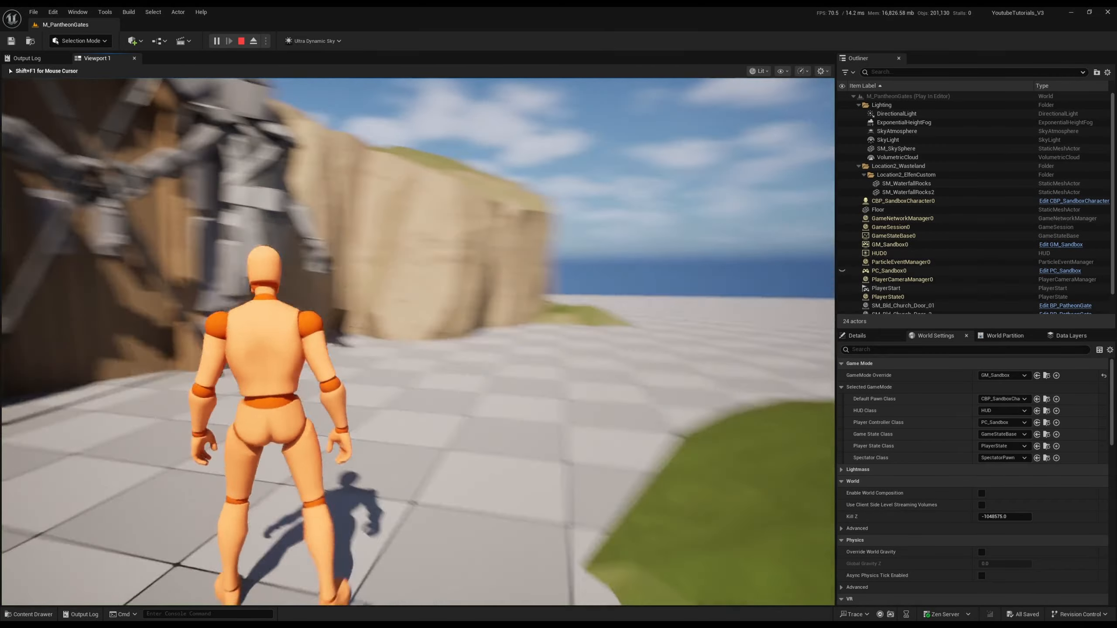
key("w")
key("space")
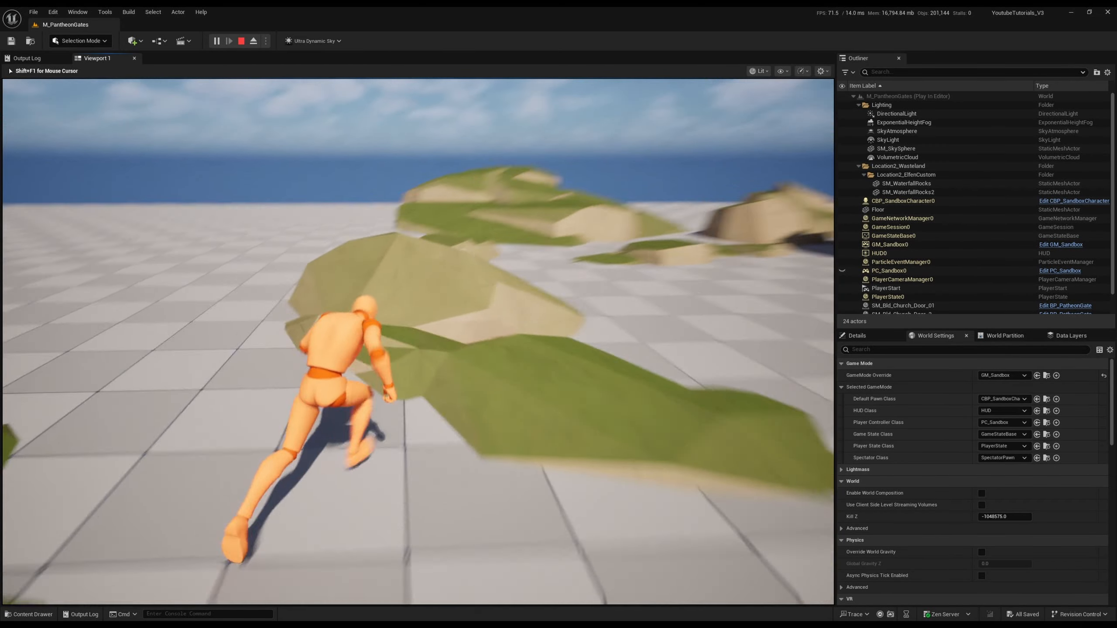
Test the sandbox character's running and jumping over the rocks and against the cliff beside the gate, and end the play session
key("space")
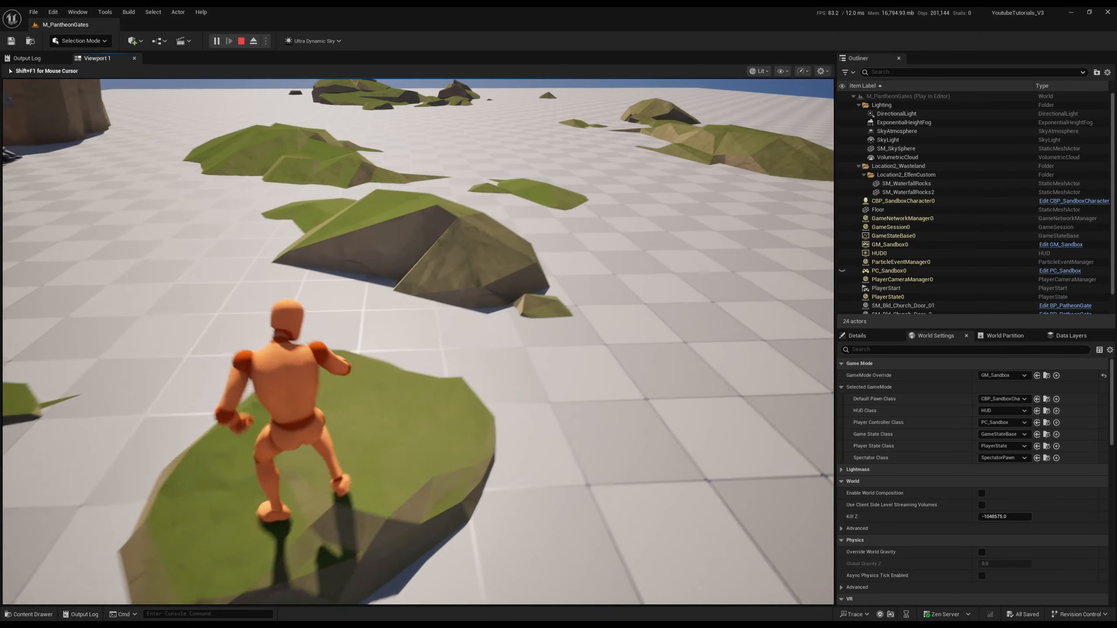
key("space")
key("space")
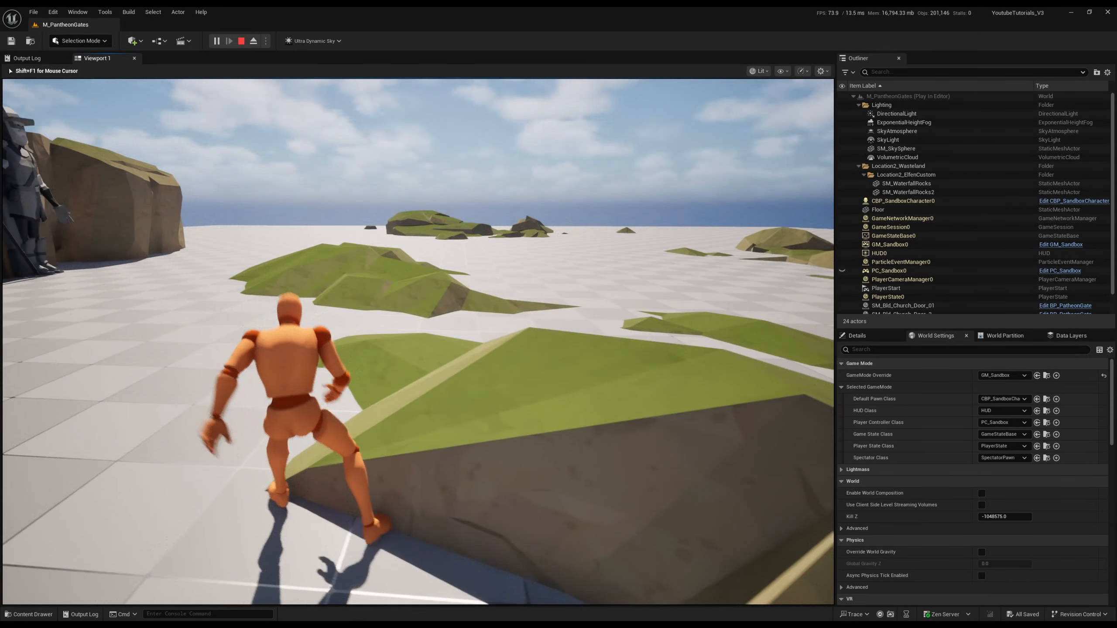
key("space")
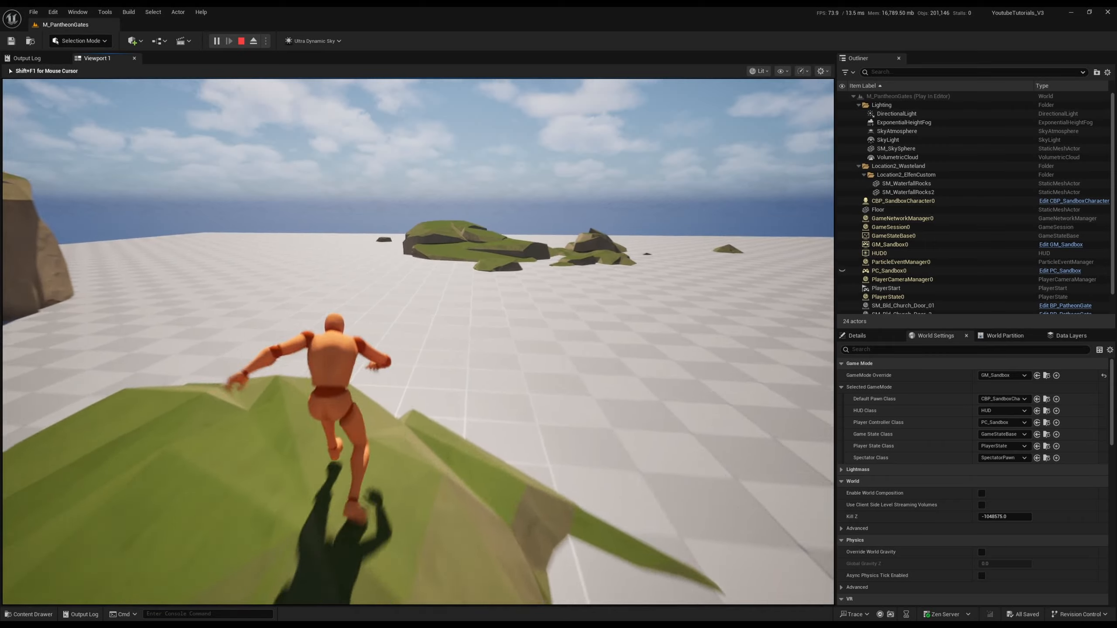
key("w")
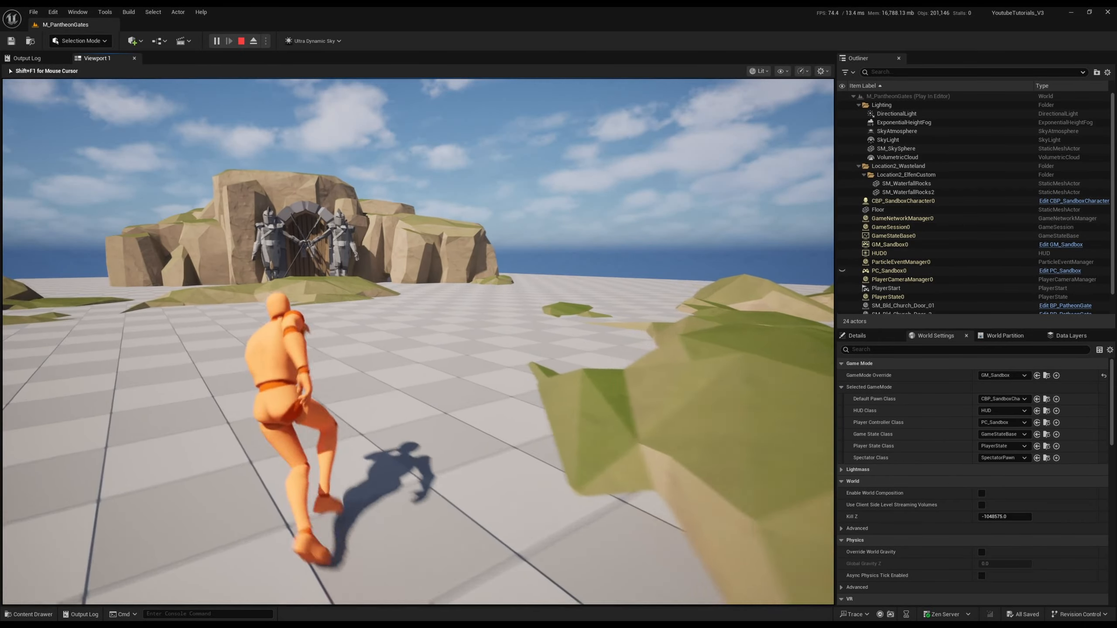
key("w")
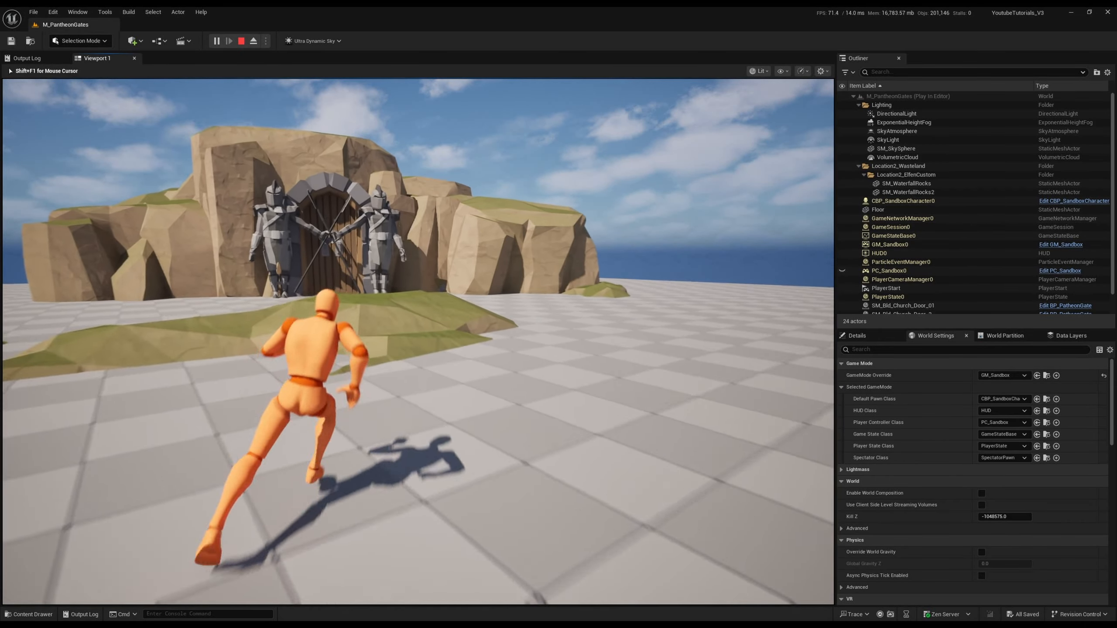
key("w")
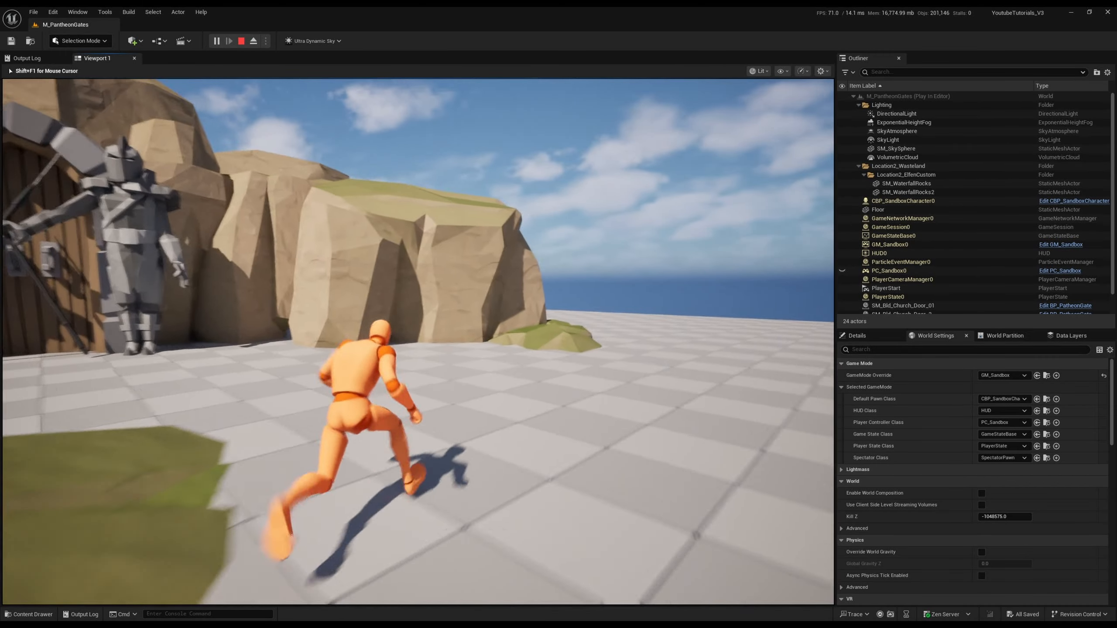
key("space")
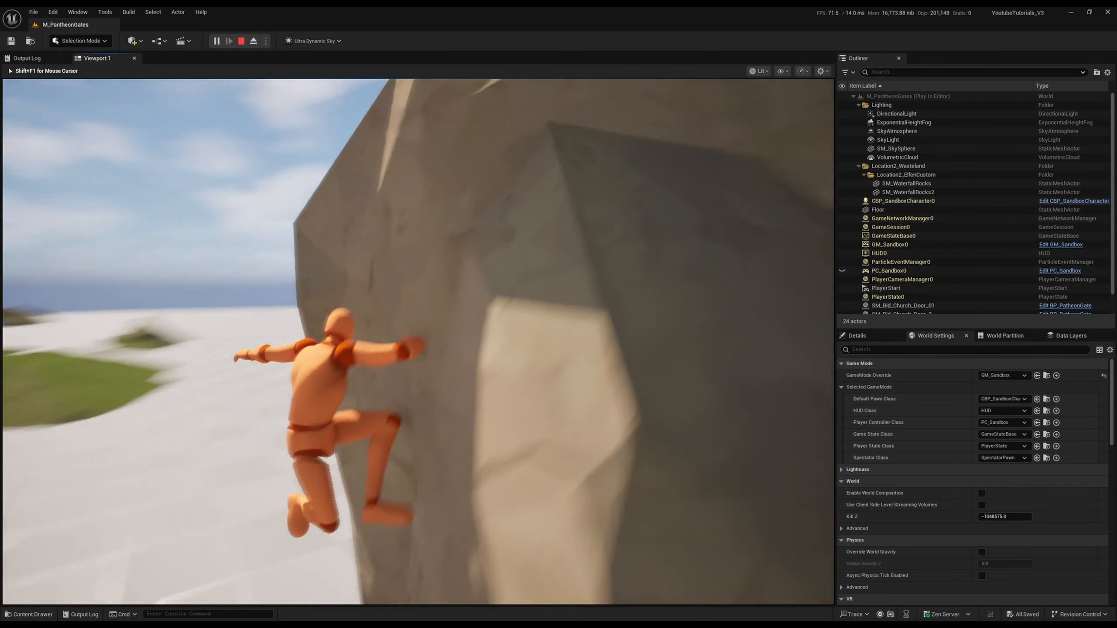
key("Escape")
Place a LevelBlock_Traversable from the LevelPrototyping folder on the open floor in front of the rocks
key("ctrl+space")
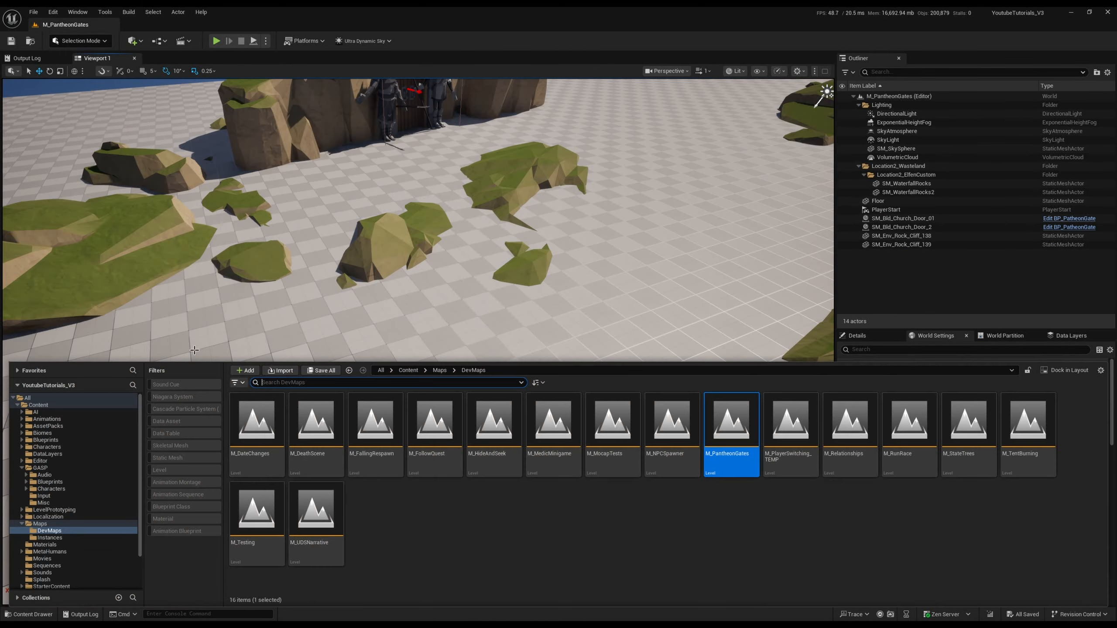
left_click(43, 503)
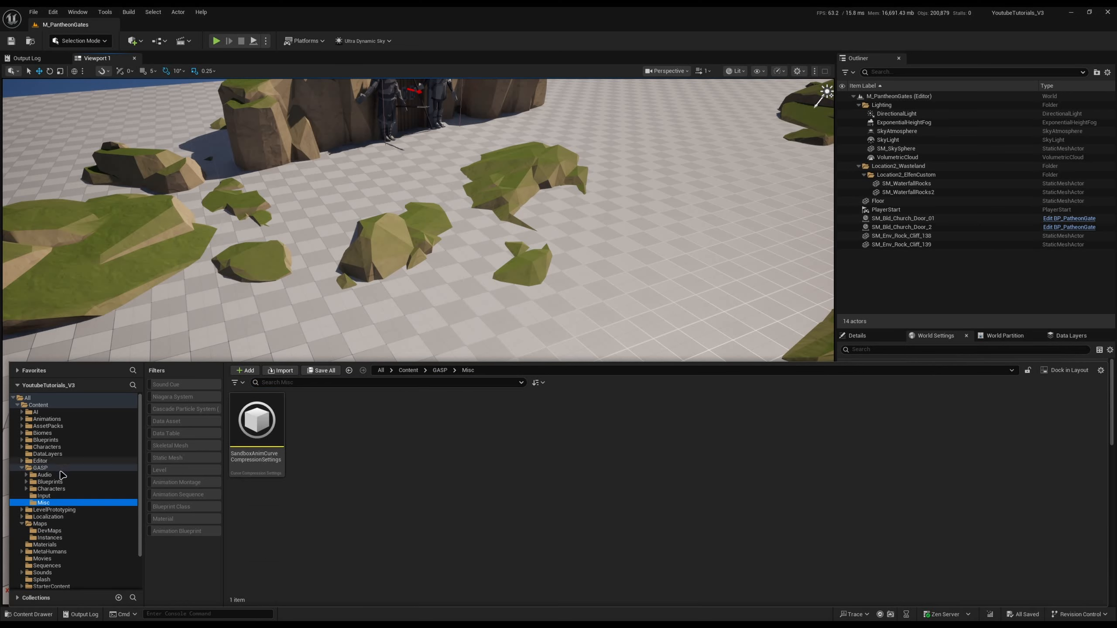
left_click(50, 482)
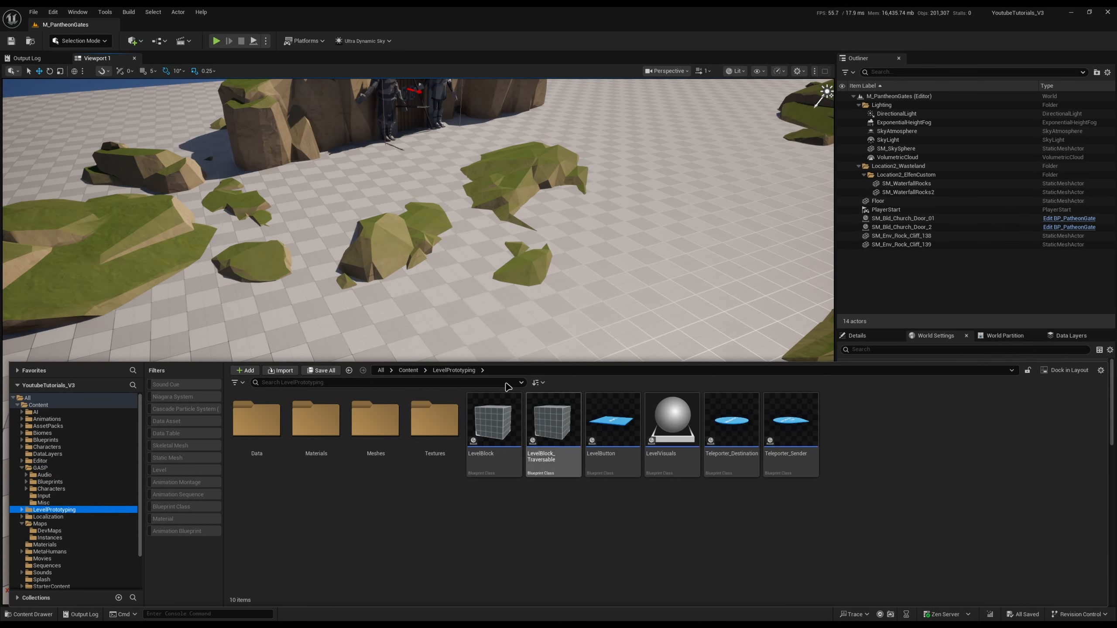
left_click_drag(557, 470, 405, 339)
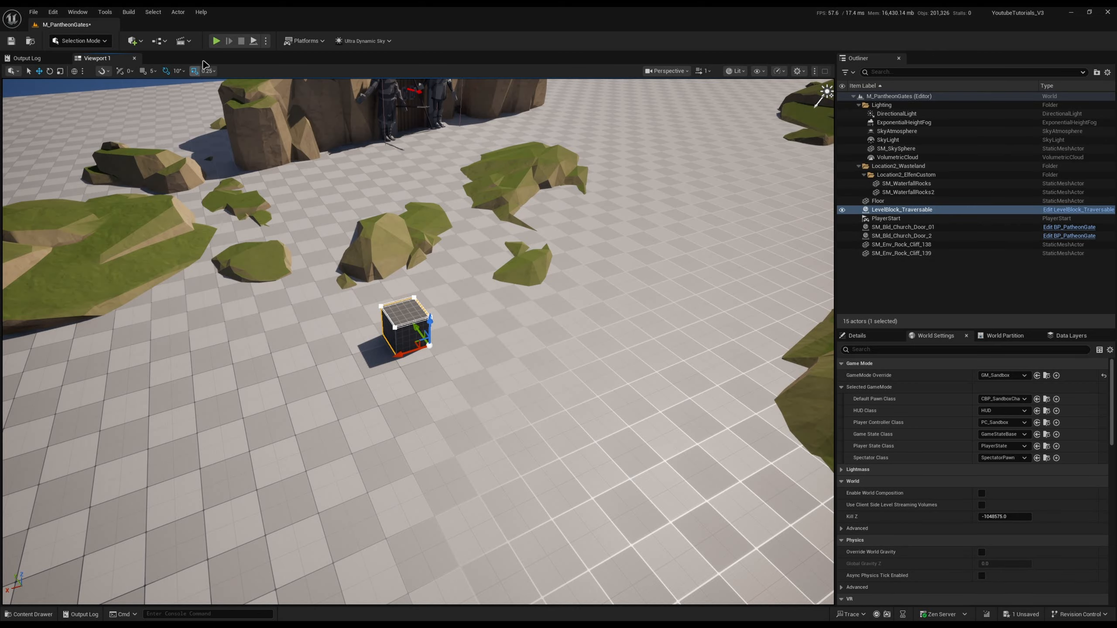
Play the level, test the character's vaulting and climbing on the traversable block, and end the play session
key("alt+p")
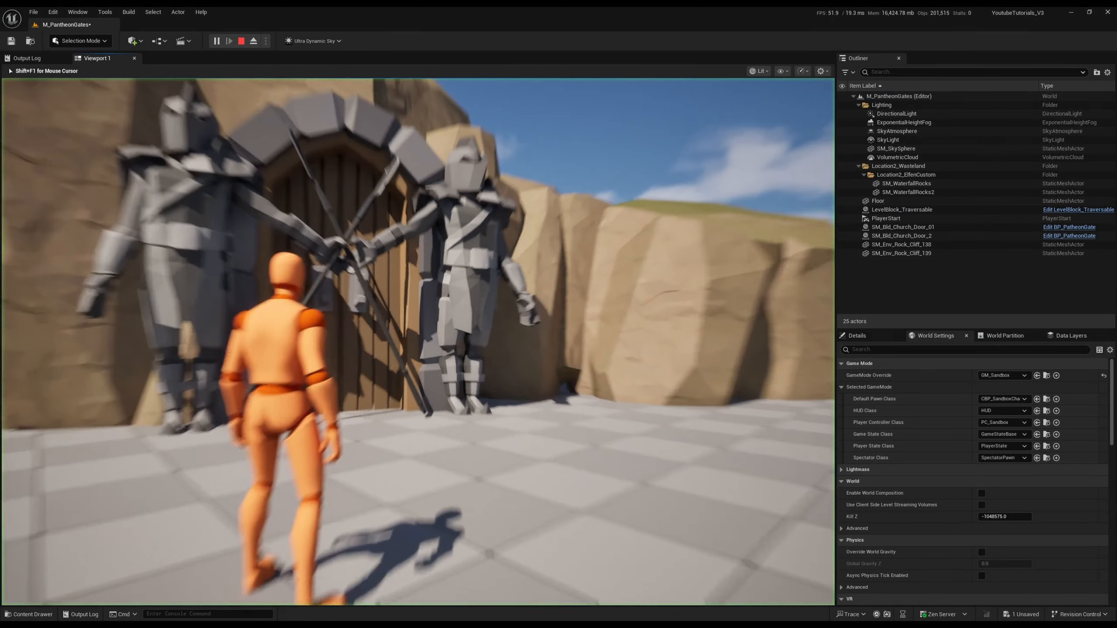
key("w")
key("w")
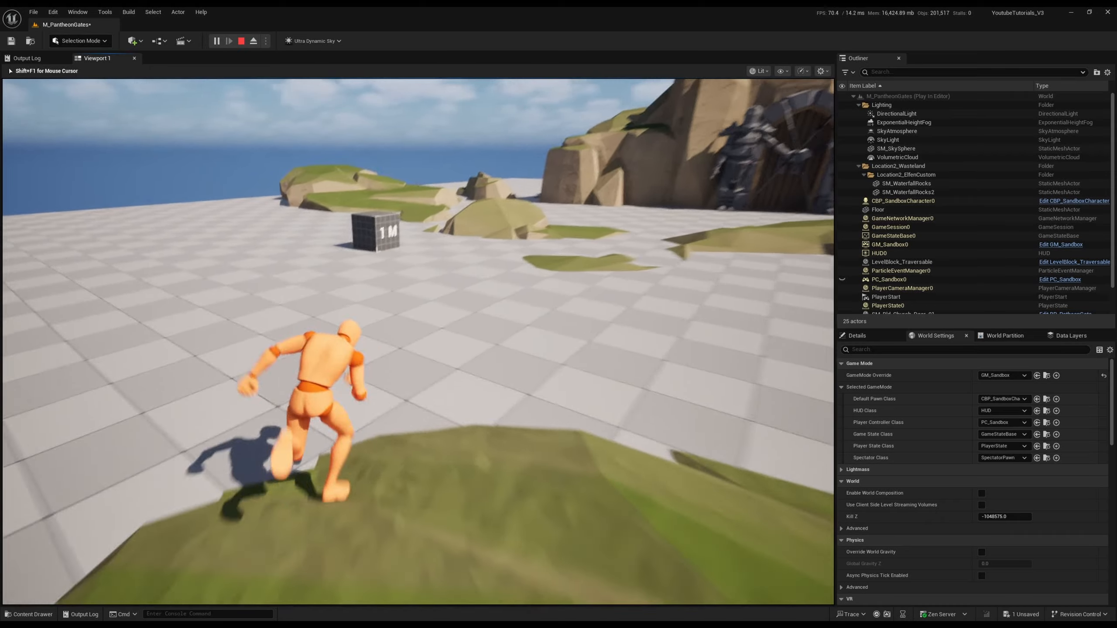
key("w")
key("space")
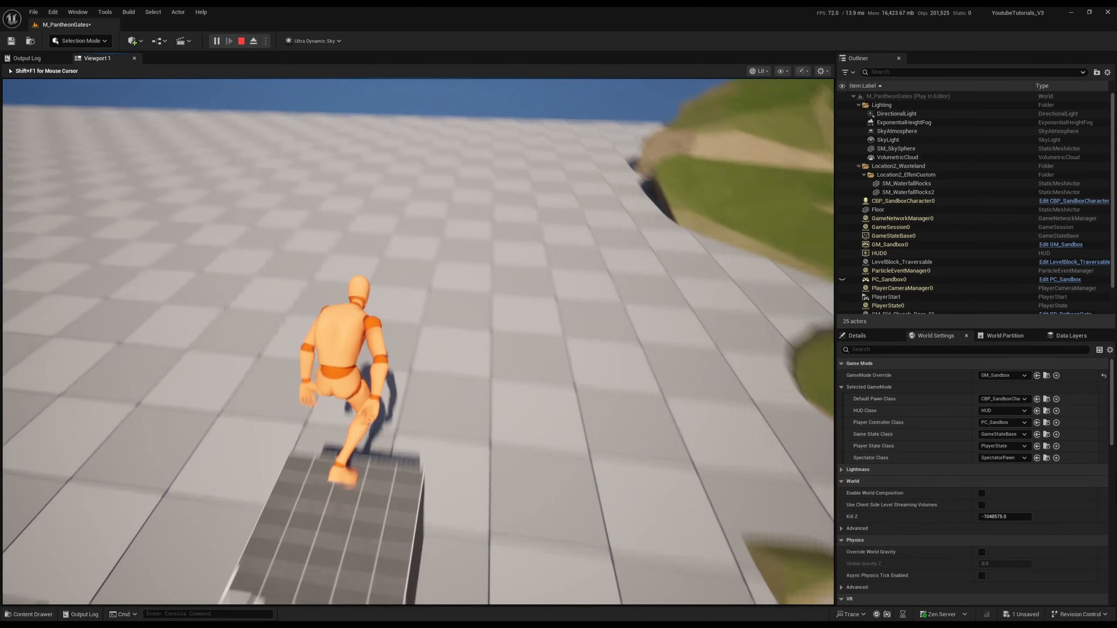
key("w")
key("space")
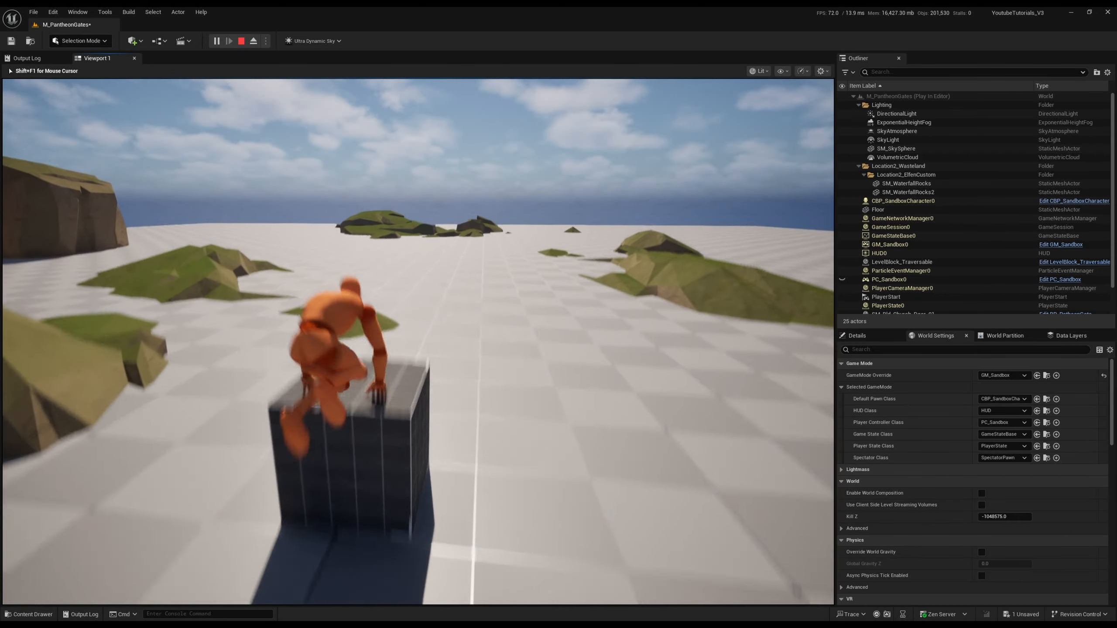
key("w")
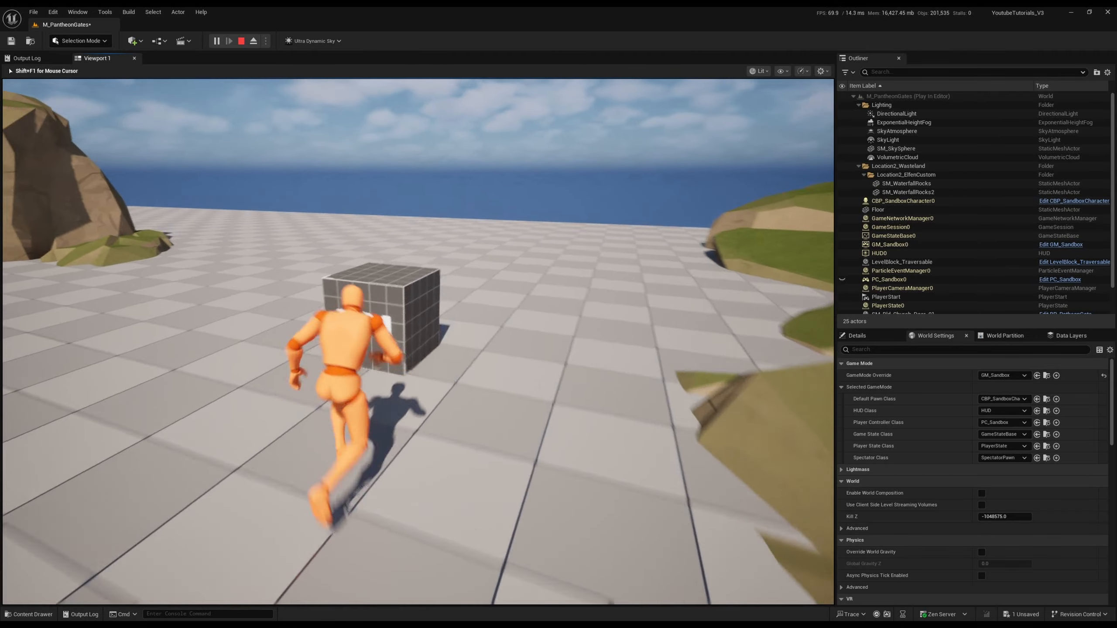
key("space")
key("Escape")
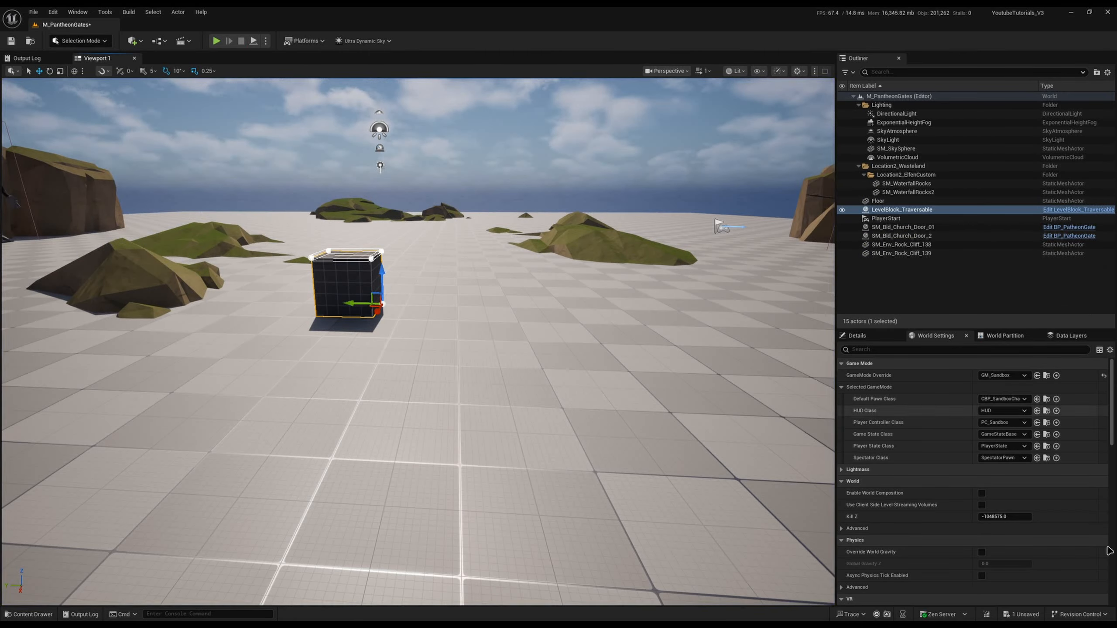
Save the M_PantheonGates level with the traversable block in it
right_click_drag(417, 342, 589, 334)
key("a")
key("a")
key("ctrl+s")
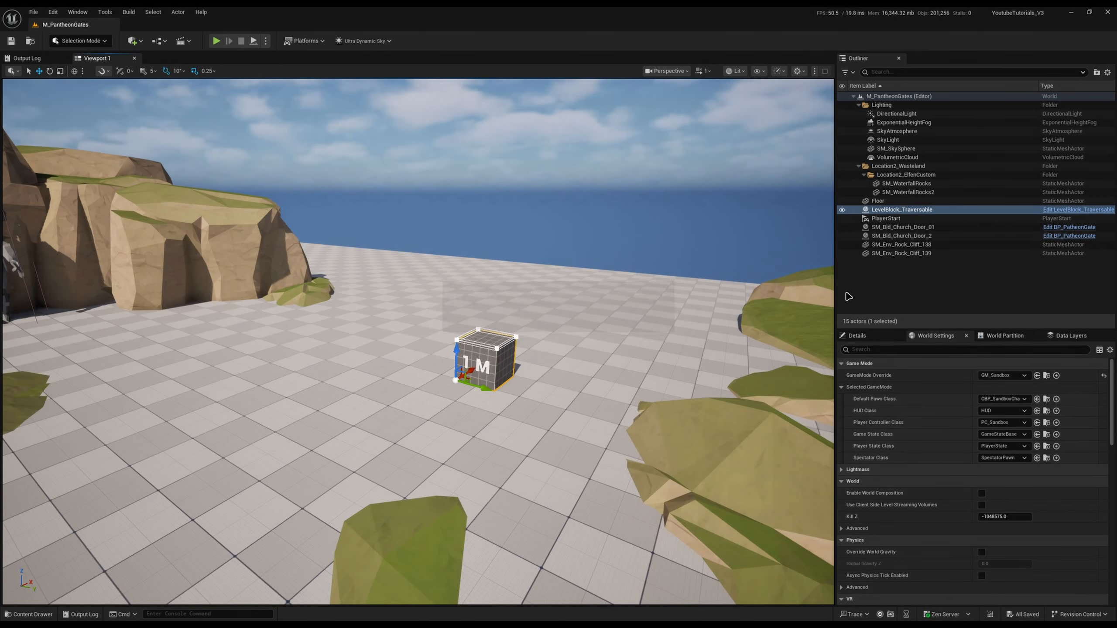
Examine the traversable block and the rock cliffs beside the gate from several viewpoints
right_click_drag(693, 370, 751, 410)
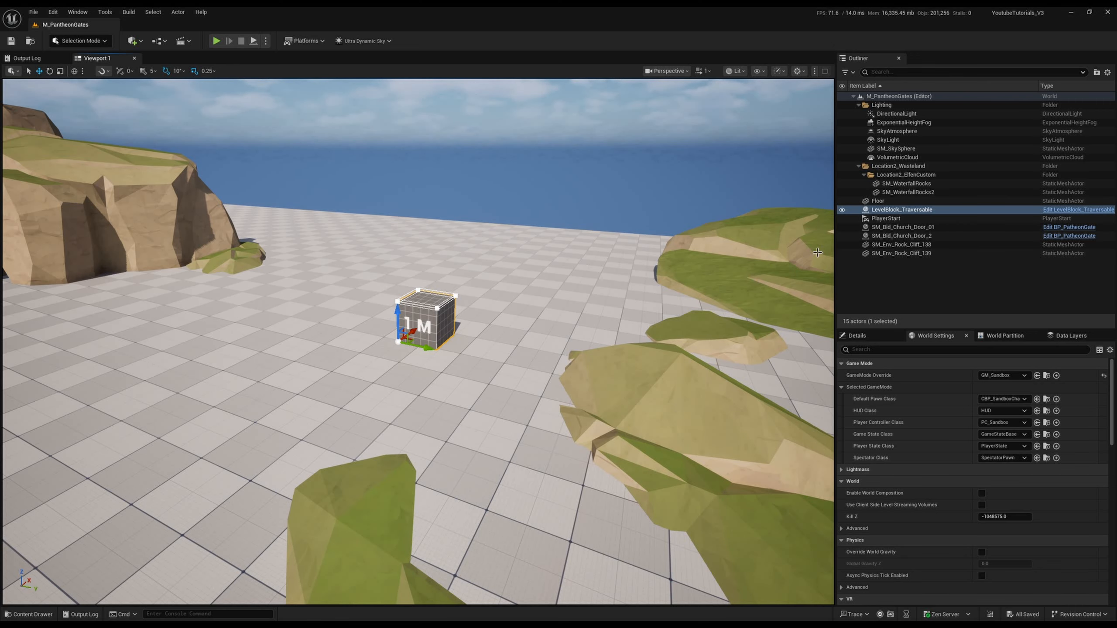
right_click_drag(339, 304, 317, 259)
key("w")
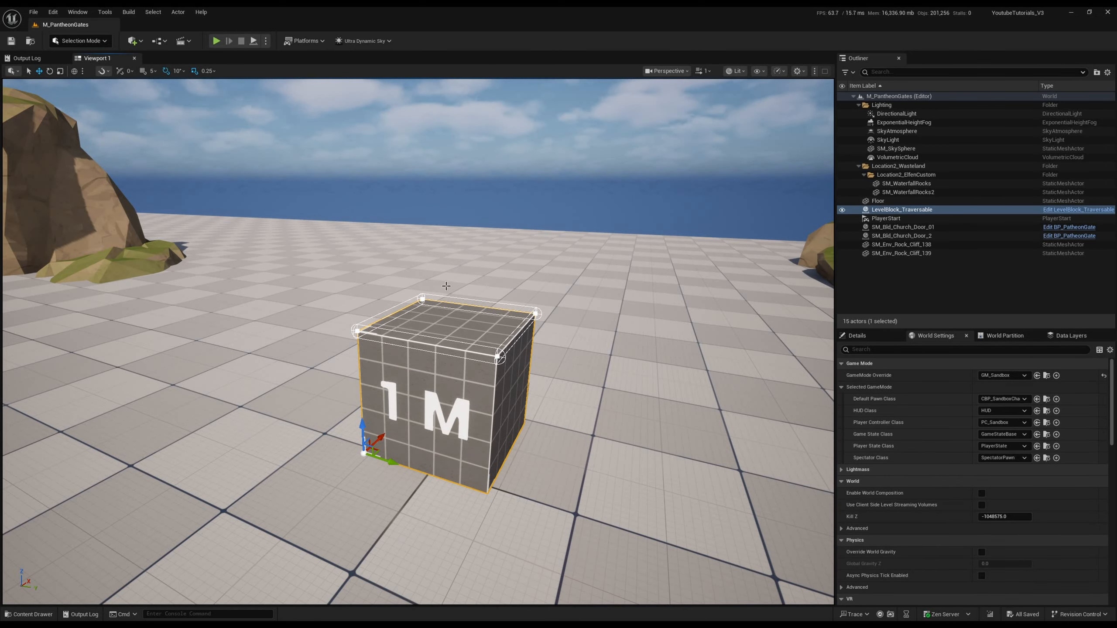
key("w")
right_click_drag(453, 312, 365, 352)
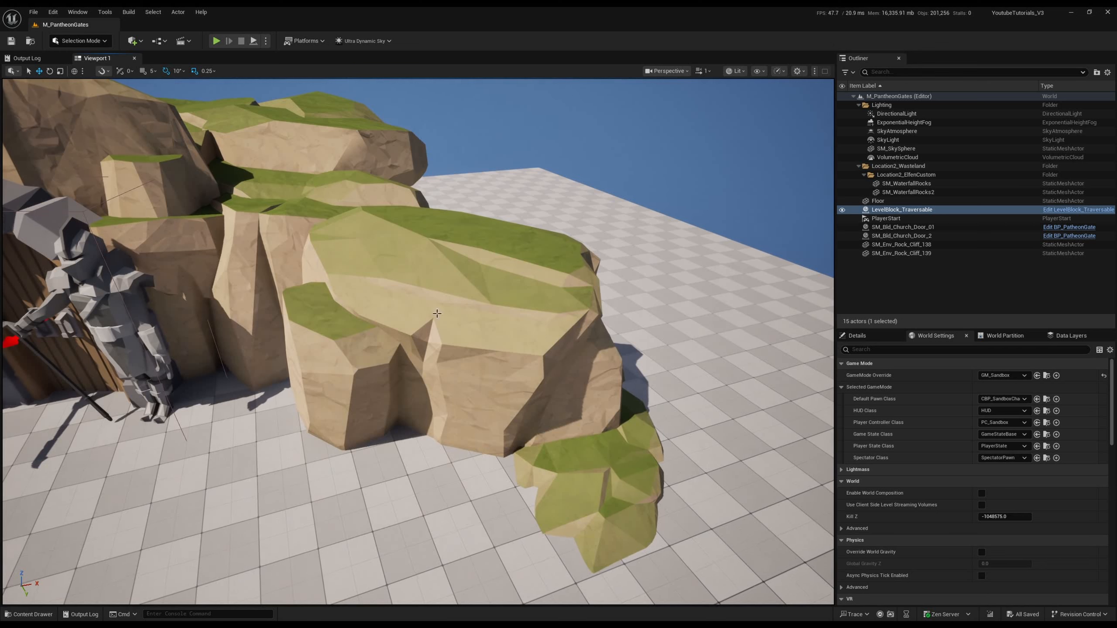
right_click_drag(493, 463, 559, 415)
key("s")
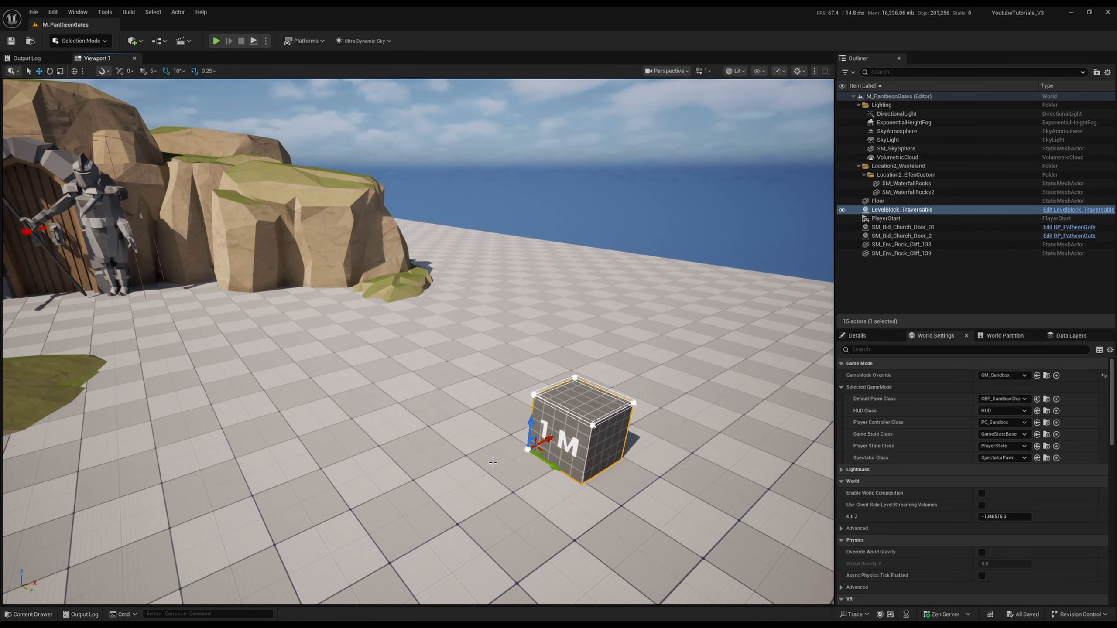
key("s")
right_click_drag(537, 273, 420, 251)
key("w")
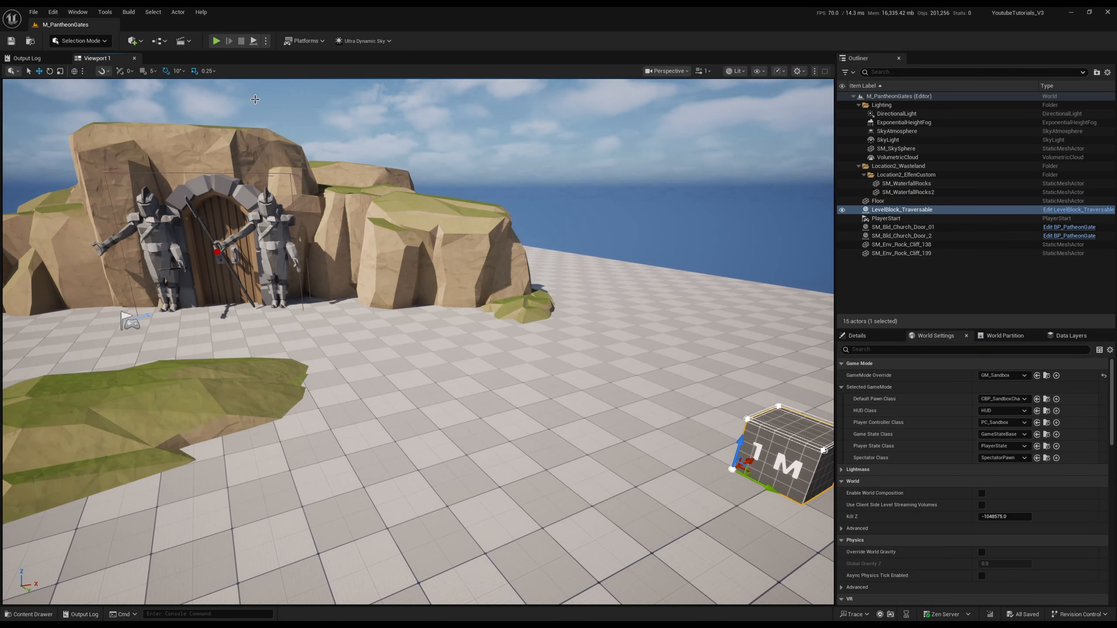
right_click_drag(414, 263, 450, 277)
key("s")
key("w")
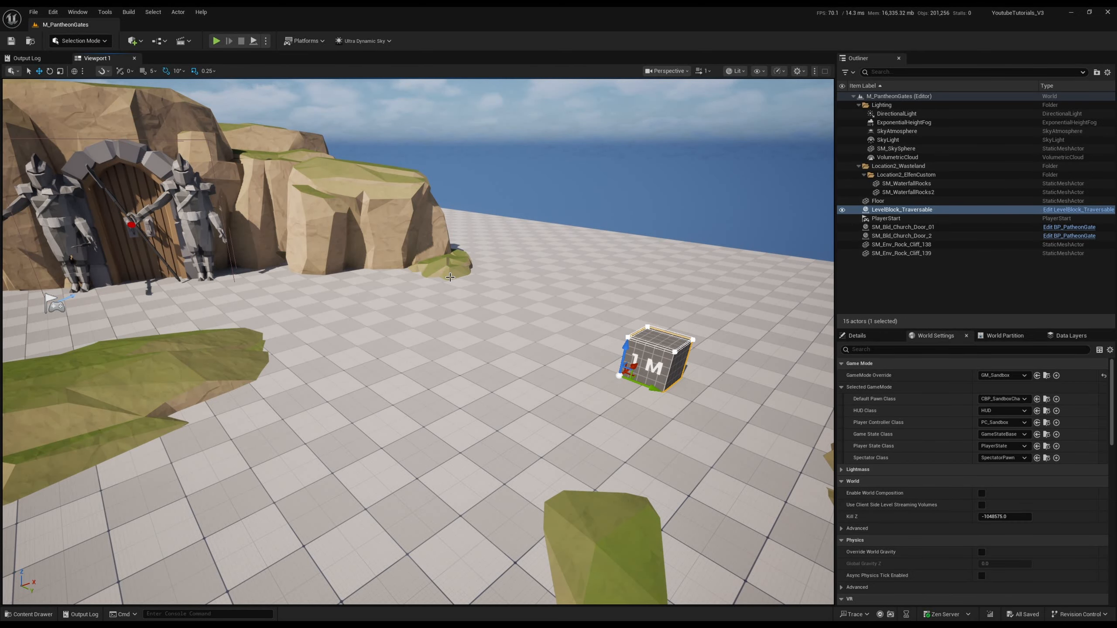
right_click_drag(443, 325, 440, 327)
key("w")
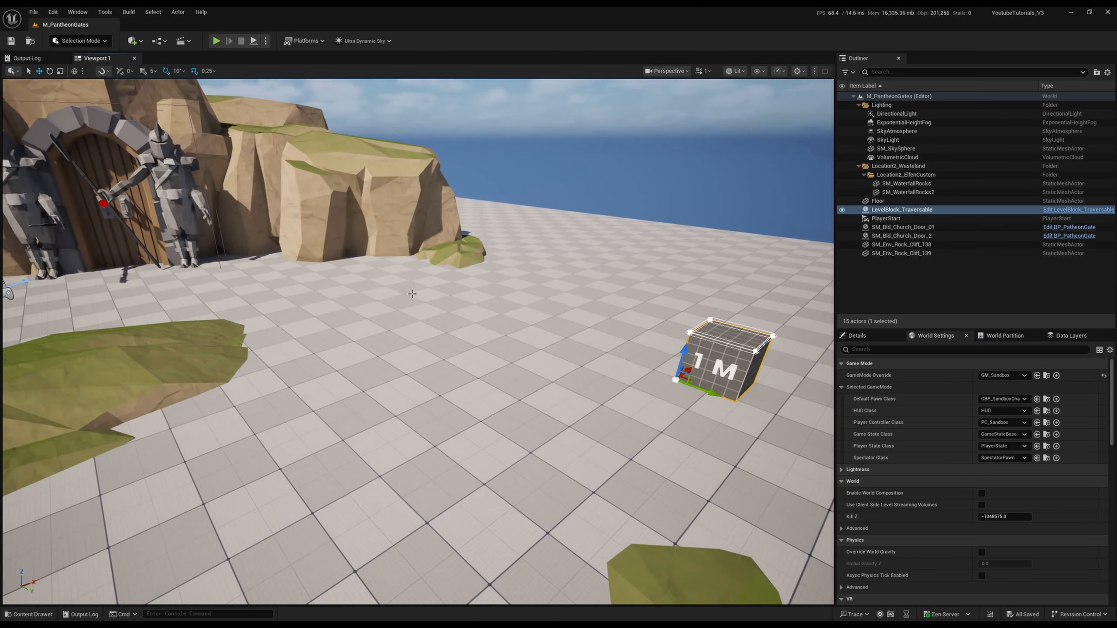
Play the level again to view the sandbox character near the gate, and end the play session
key("alt+p")
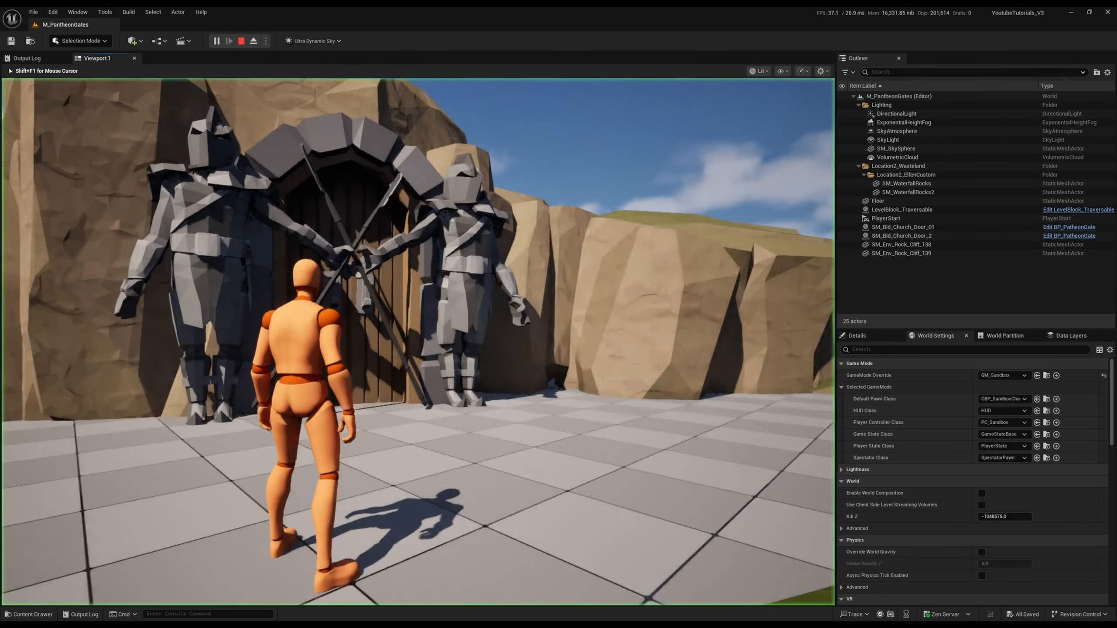
key("w")
key("shift+F1")
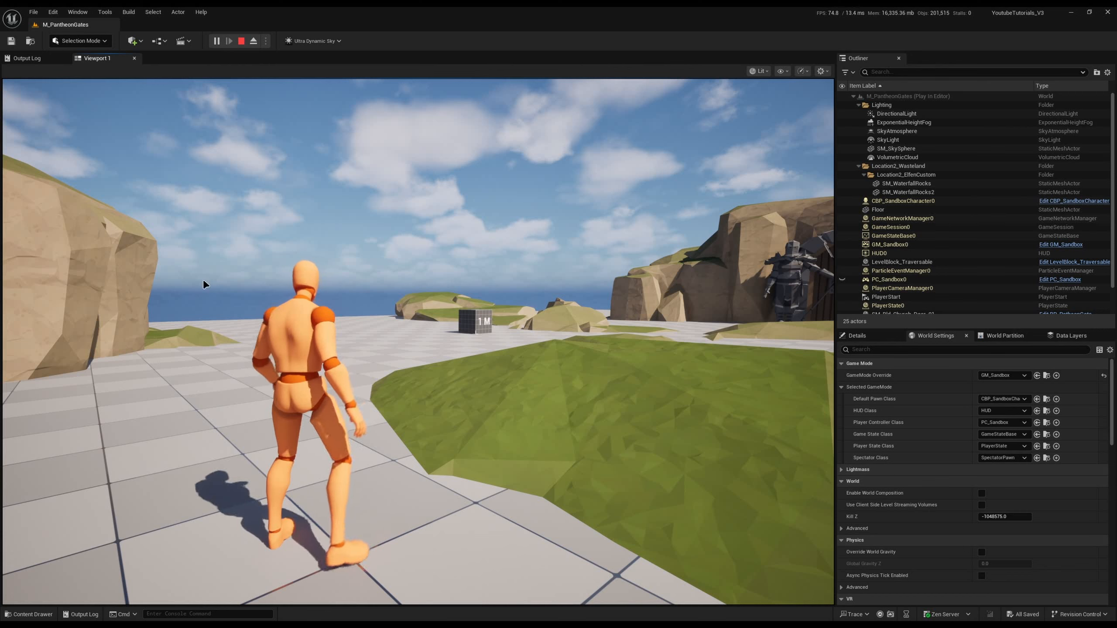
left_click(531, 441)
key("Escape")
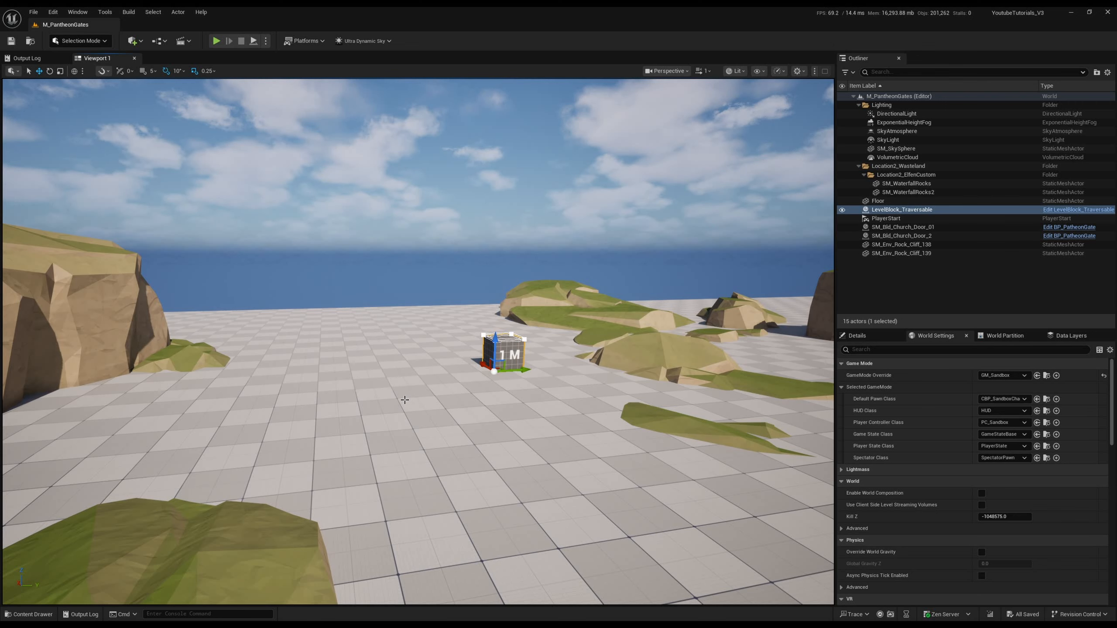
Open Retarget Animations for the ABP_SandboxCharacter animation blueprint in the GASP/Blueprints folder
key("ctrl+space")
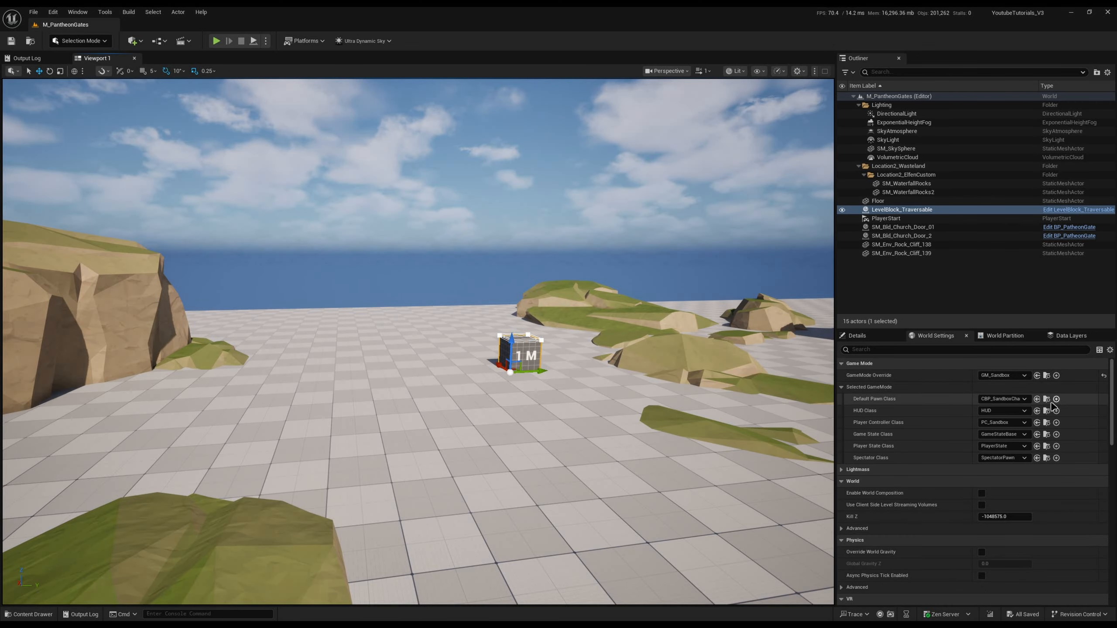
key("ctrl+space")
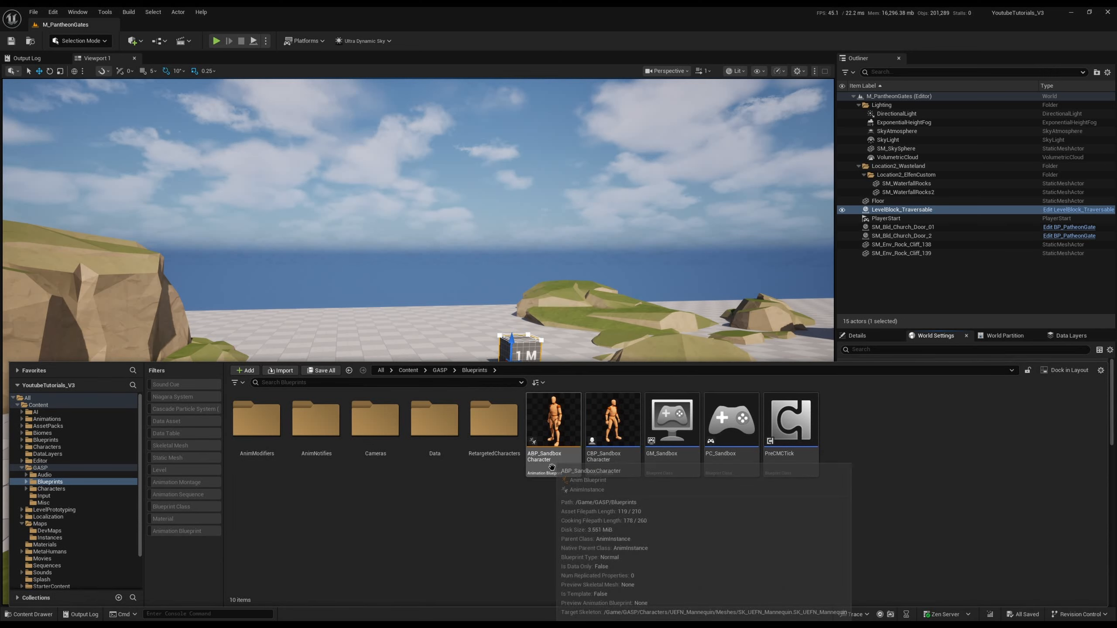
left_click(551, 465)
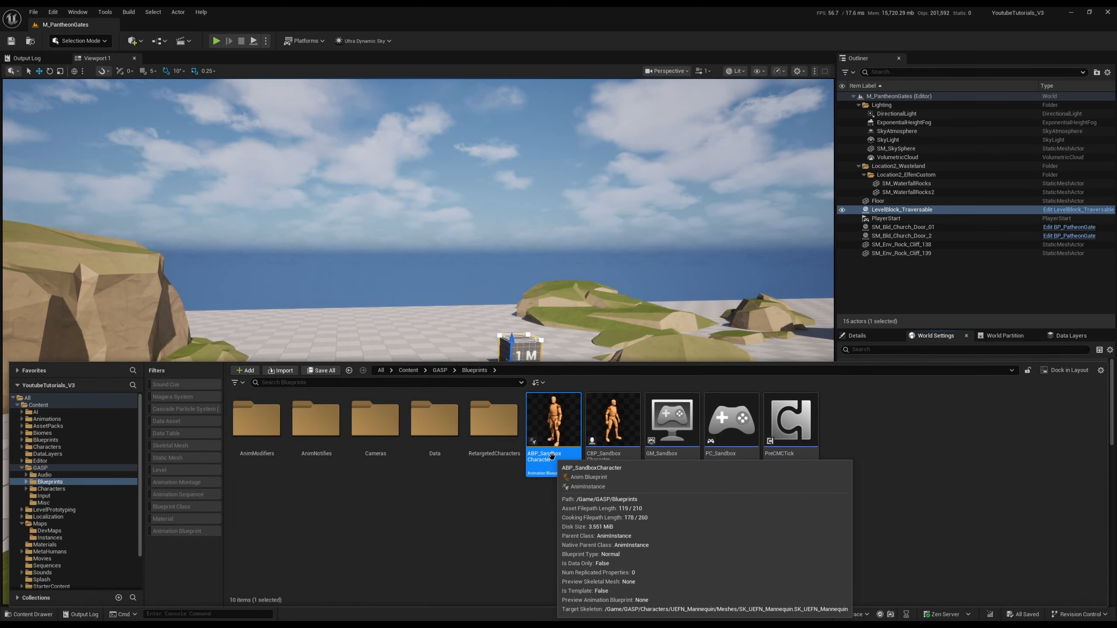
right_click(551, 456)
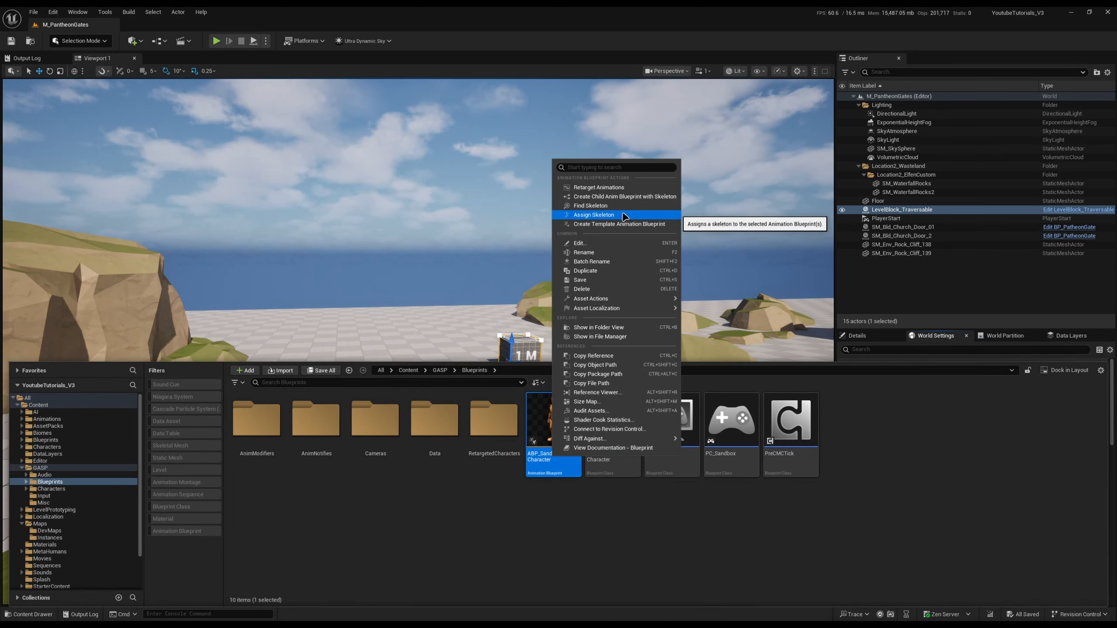
left_click(610, 189)
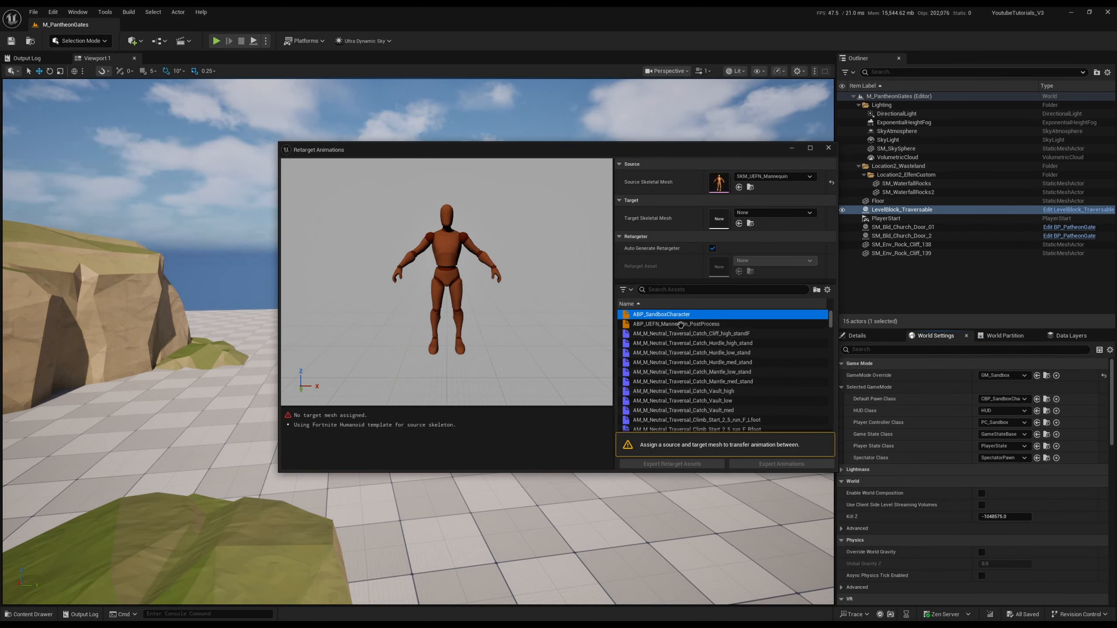
Set the target skeletal mesh for the retarget to the elven soldier SM_Chr_Soldier_Male_01
left_click(773, 212)
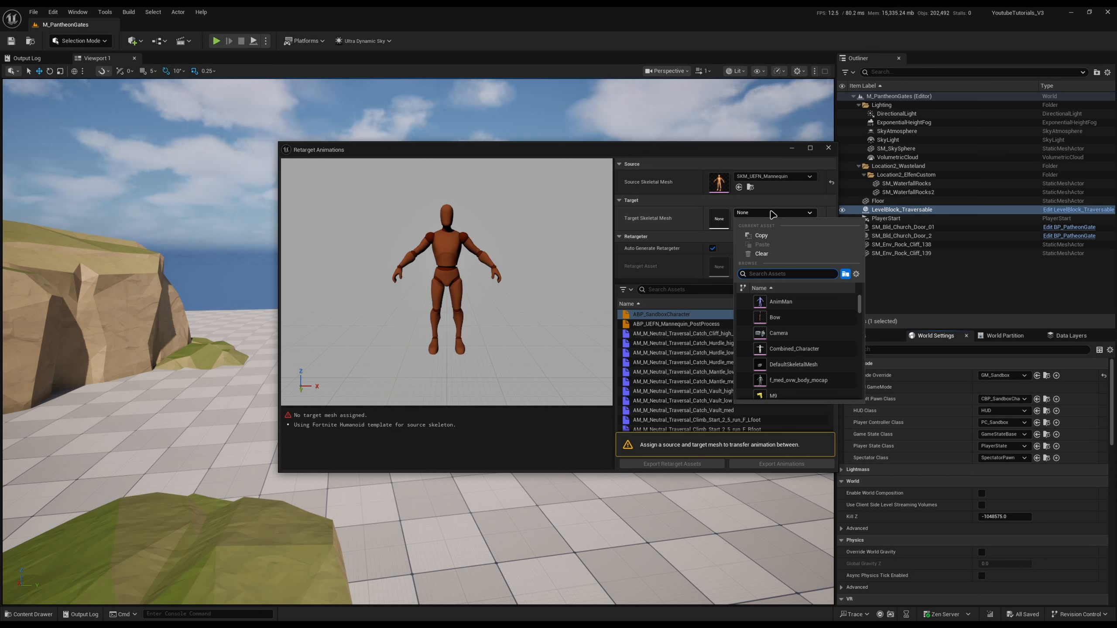
type("elven sol")
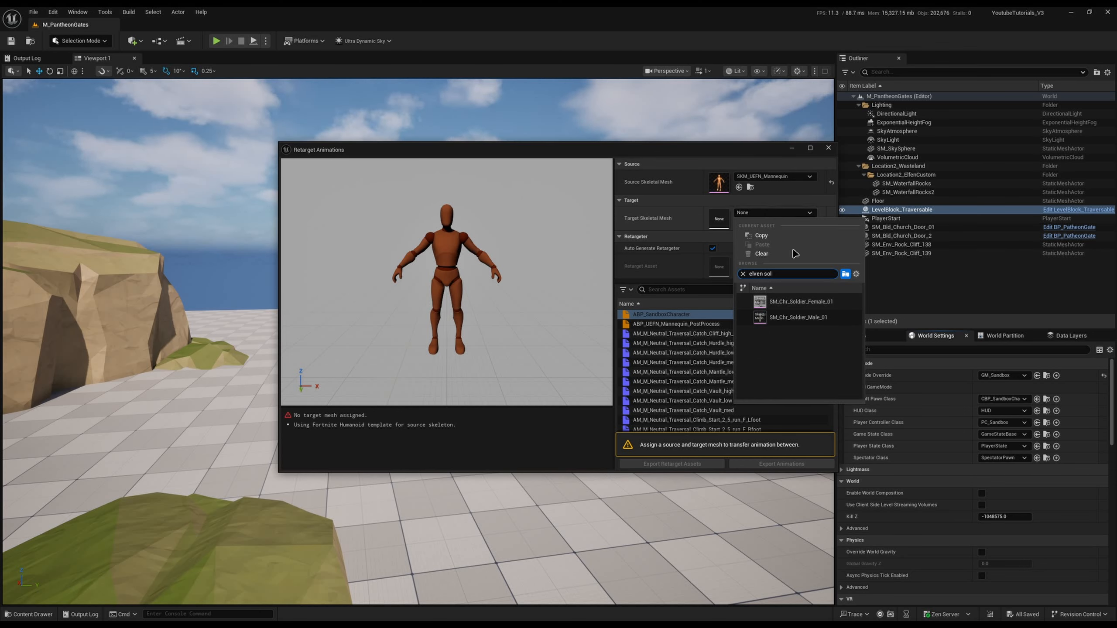
left_click(795, 317)
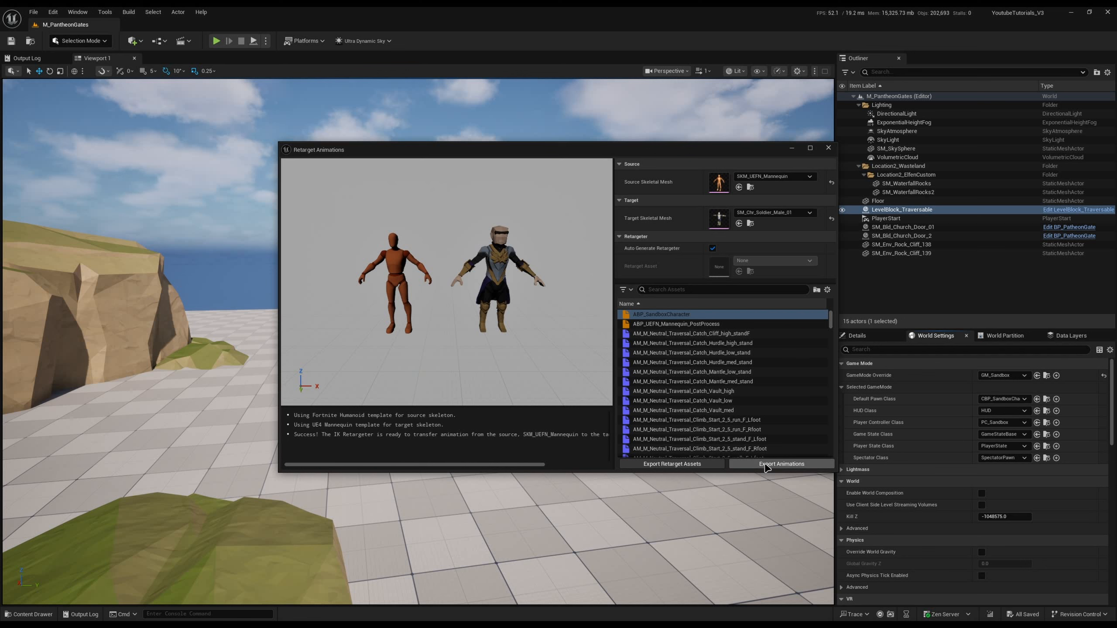
Export the retarget assets into a new folder named GASP inside Animations/PolygonElven
left_click(696, 465)
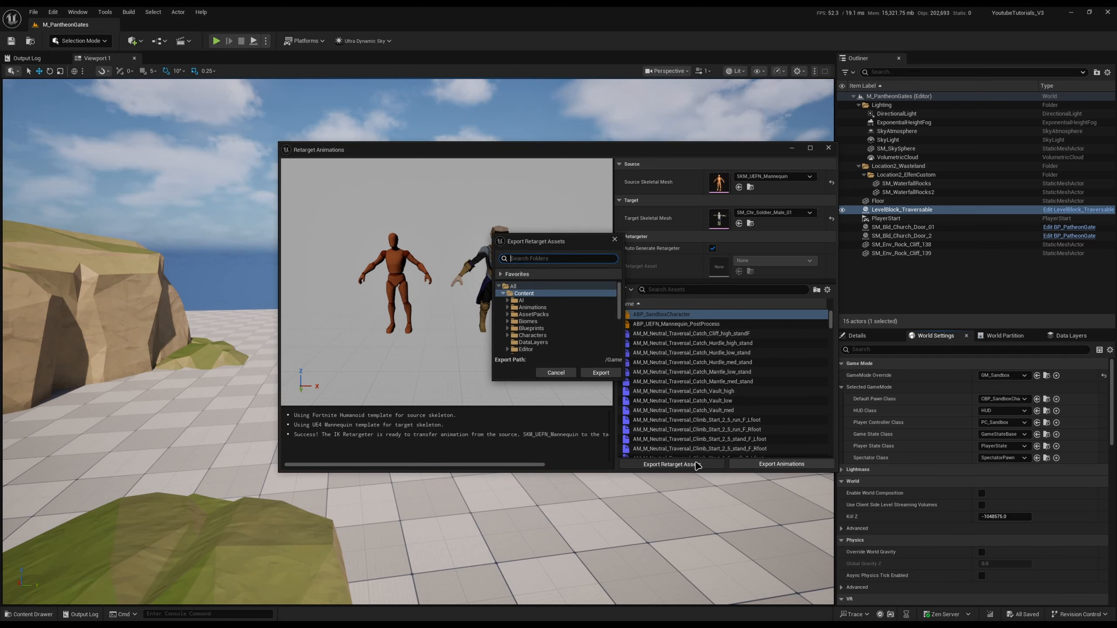
left_click(507, 307)
scroll(517, 319, "down", 2)
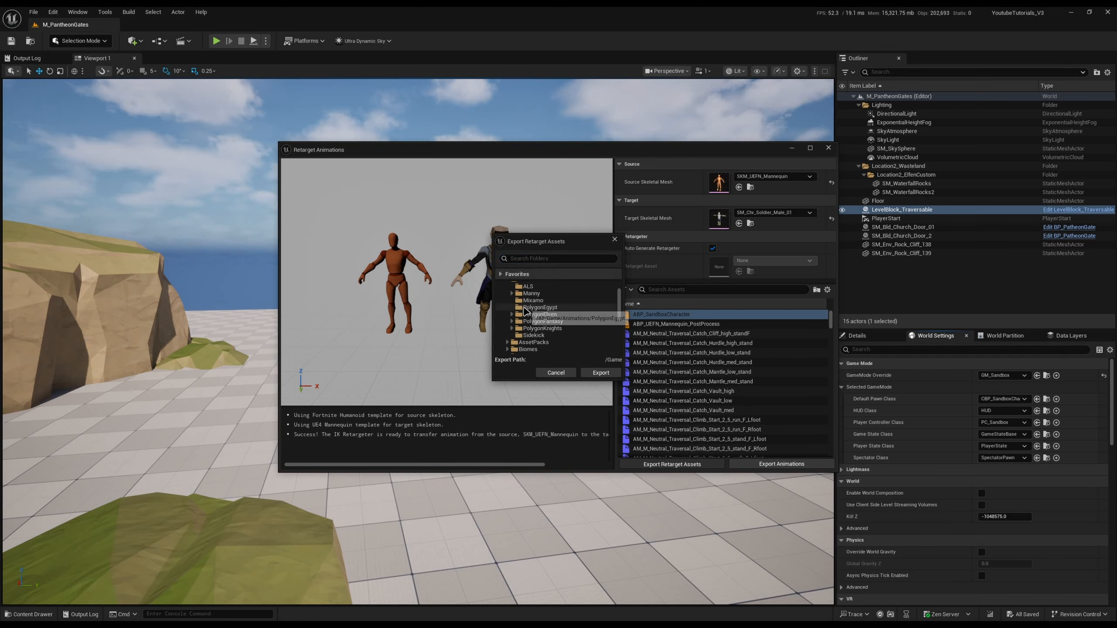
left_click(534, 316)
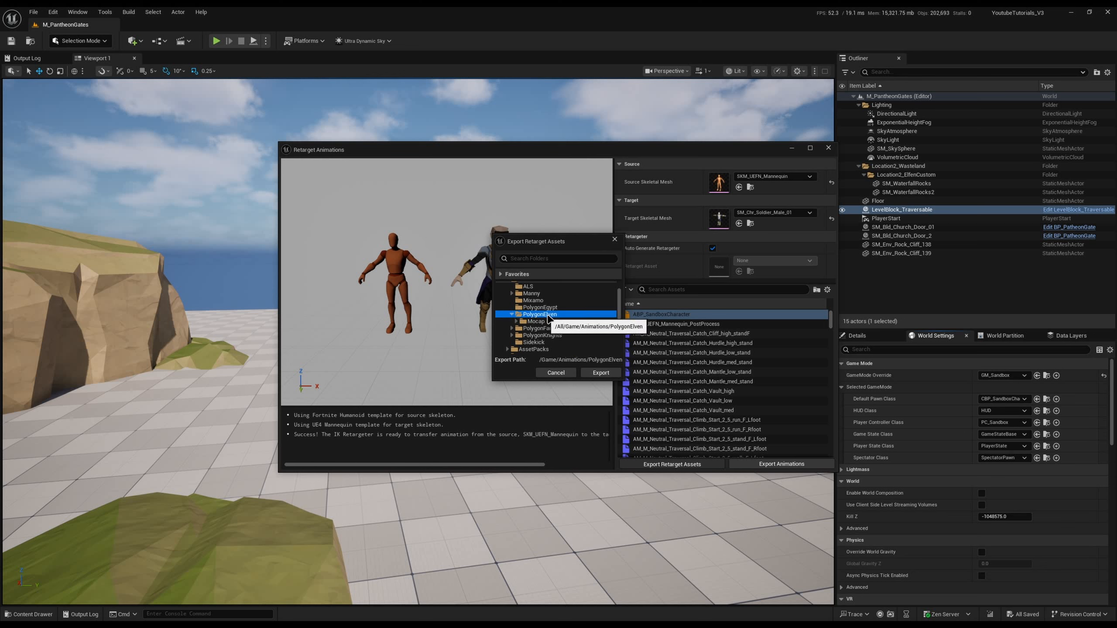
right_click(556, 316)
left_click(574, 325)
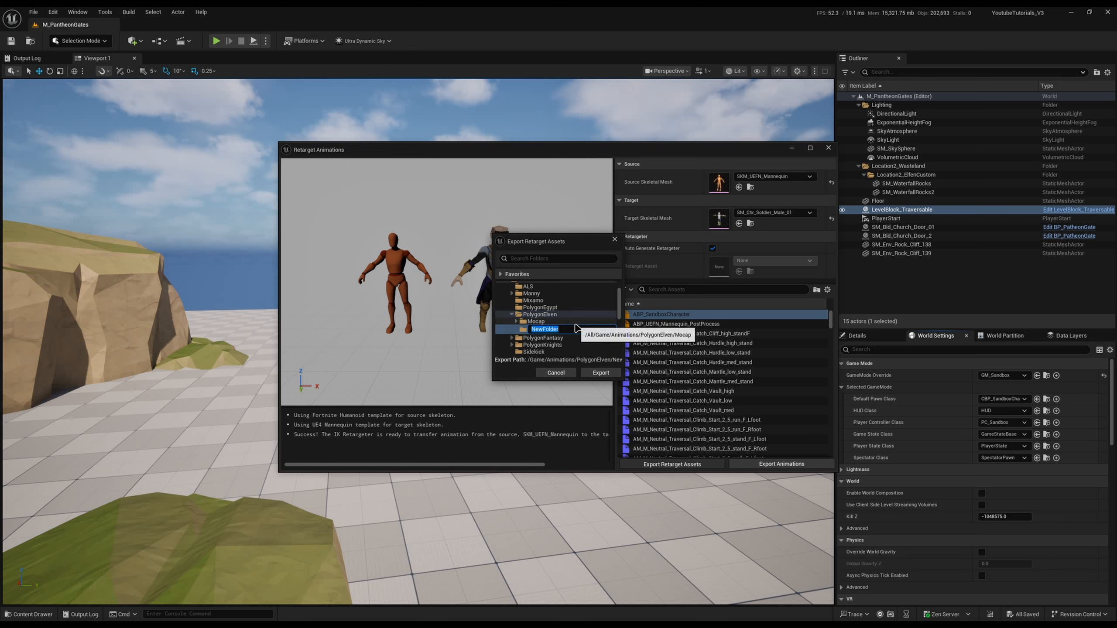
key("Return")
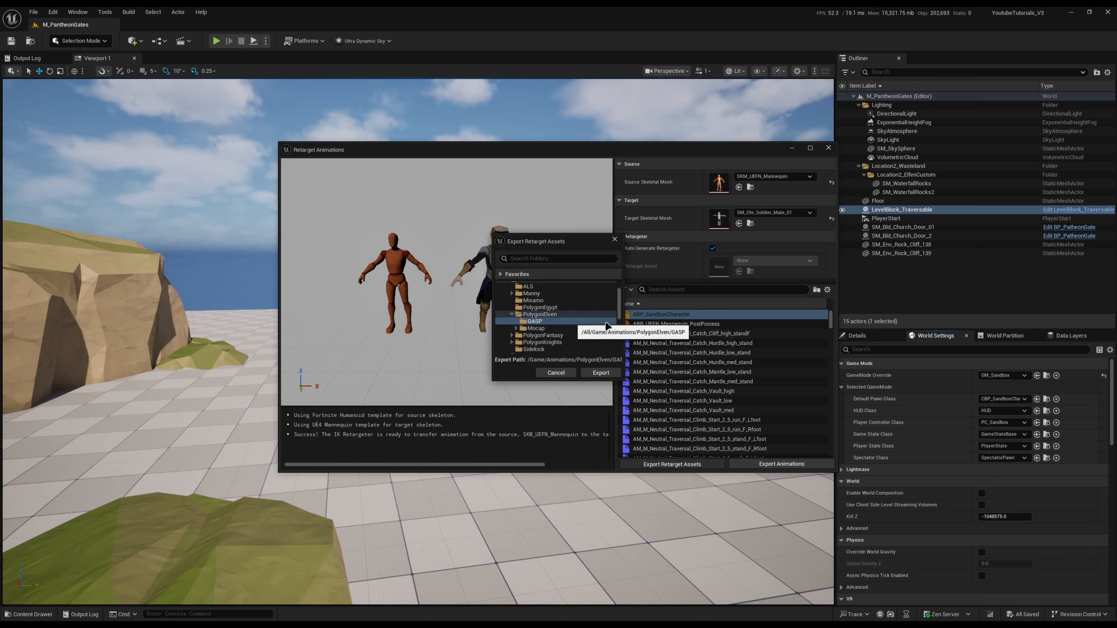
left_click(601, 372)
left_click(700, 337)
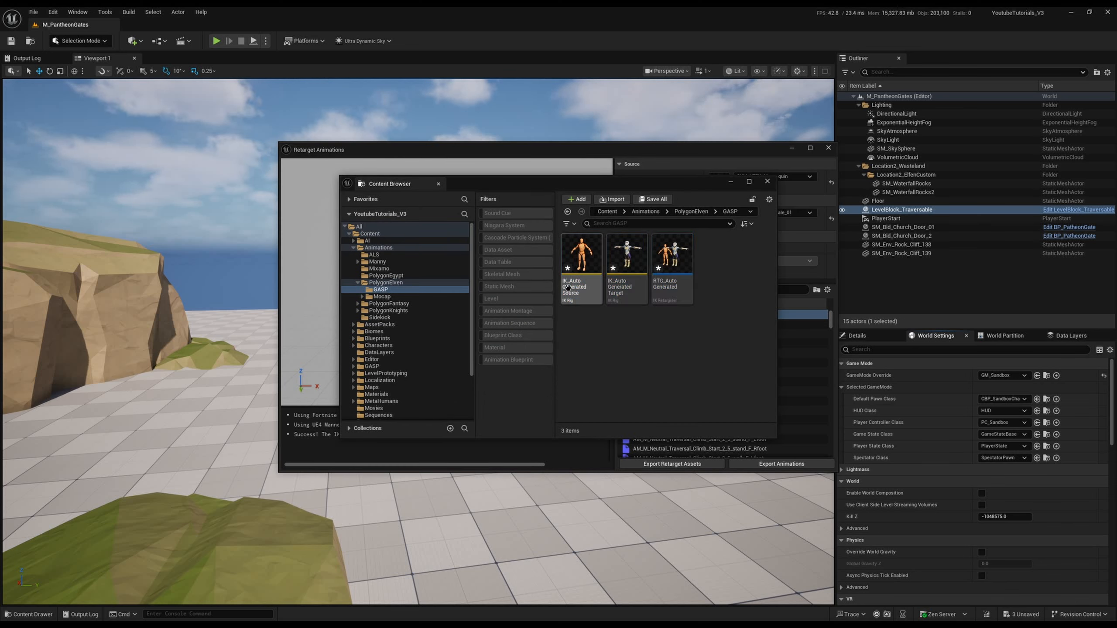
Rename the exported IK retargeter asset in the PolygonElven/GASP folder as IKR_PolygonElven
left_click(580, 286)
left_click(629, 289)
left_click(677, 282)
left_click(643, 355)
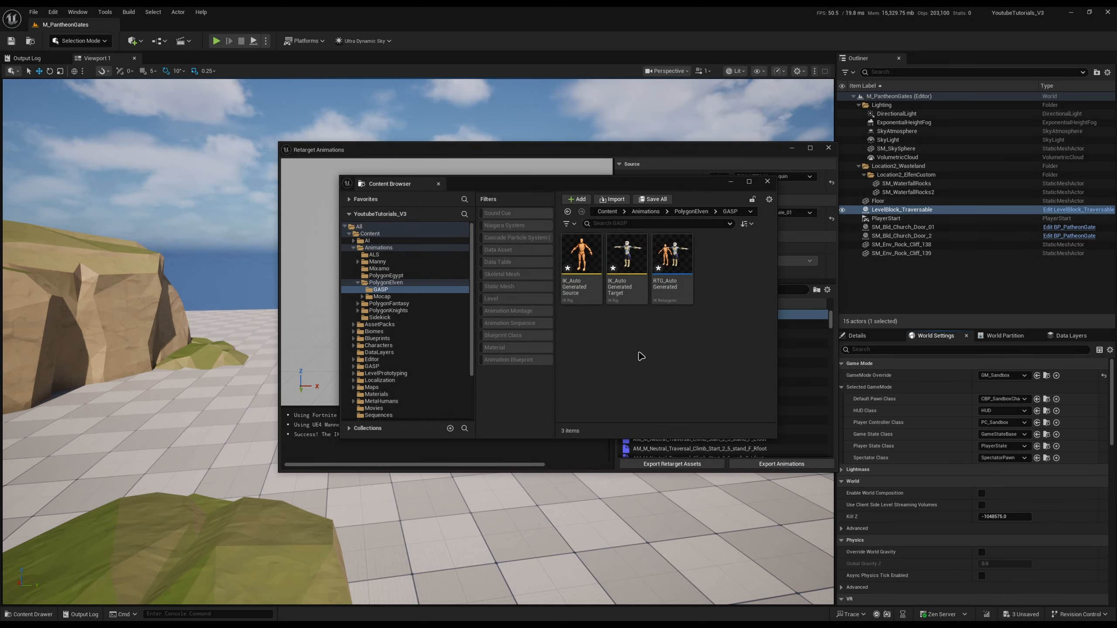
left_click(667, 290)
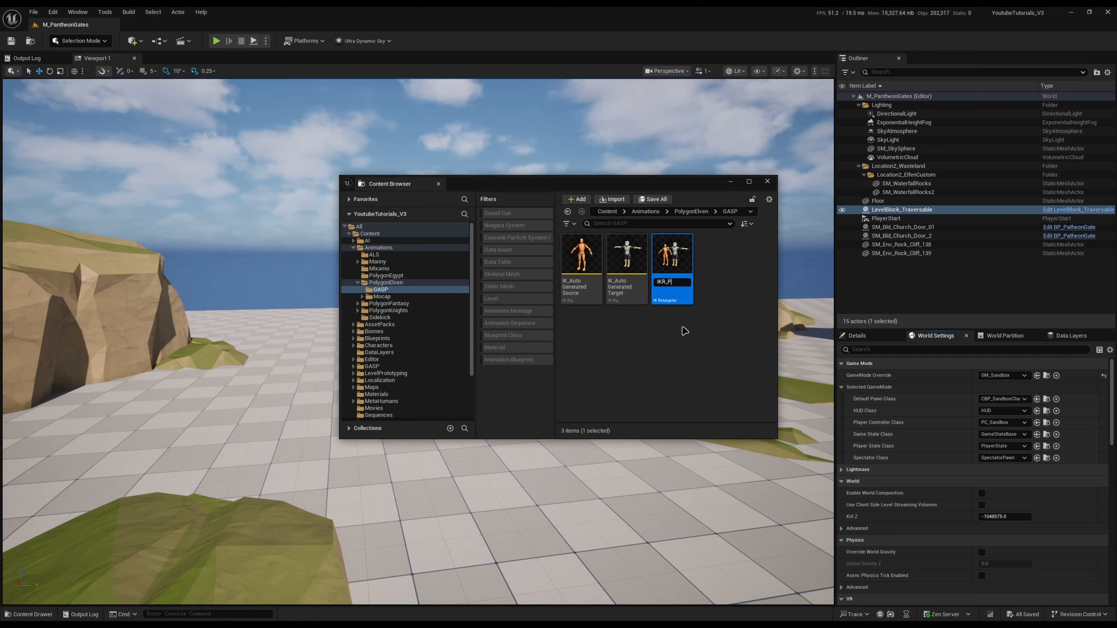
key("Return")
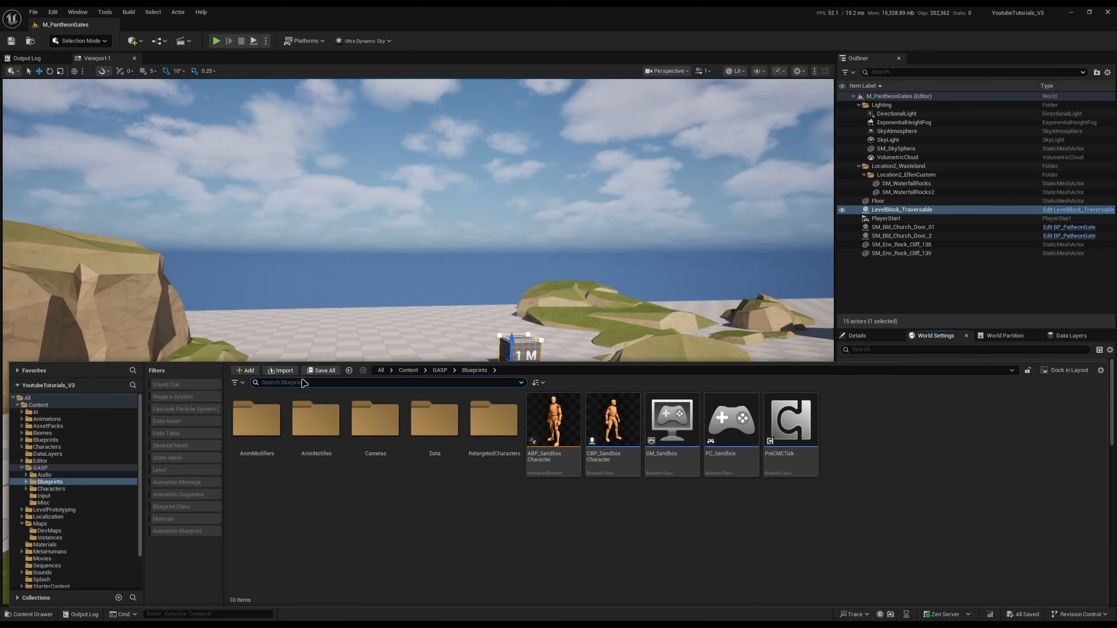
Search the GASP blueprints for "generic re" and open the ABP_GenericRetarget animation blueprint
type("eneric re")
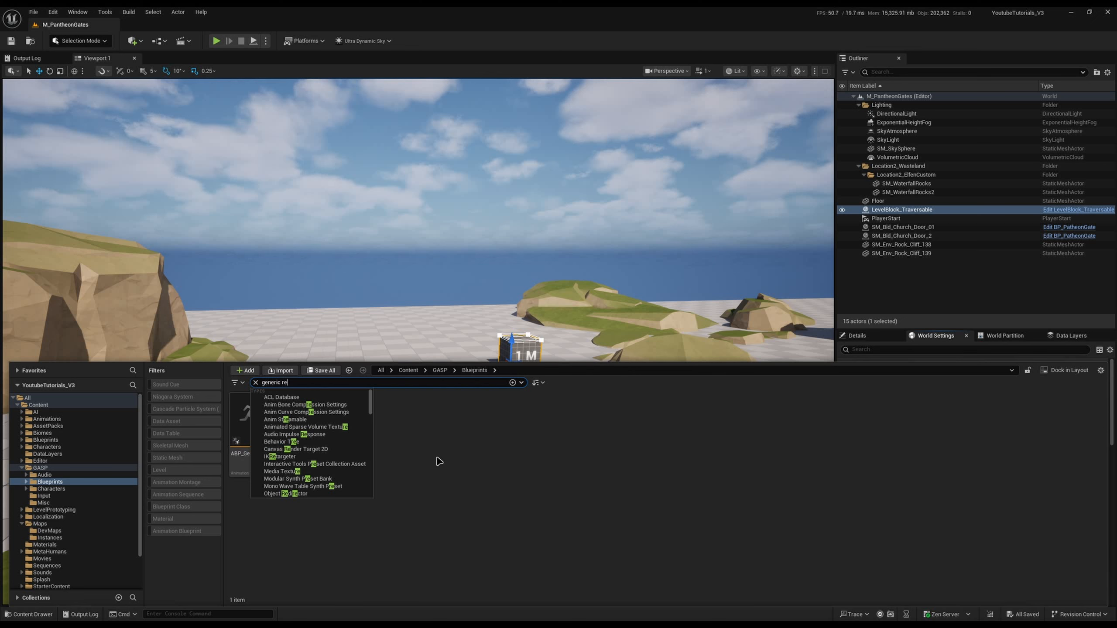
left_click(255, 439)
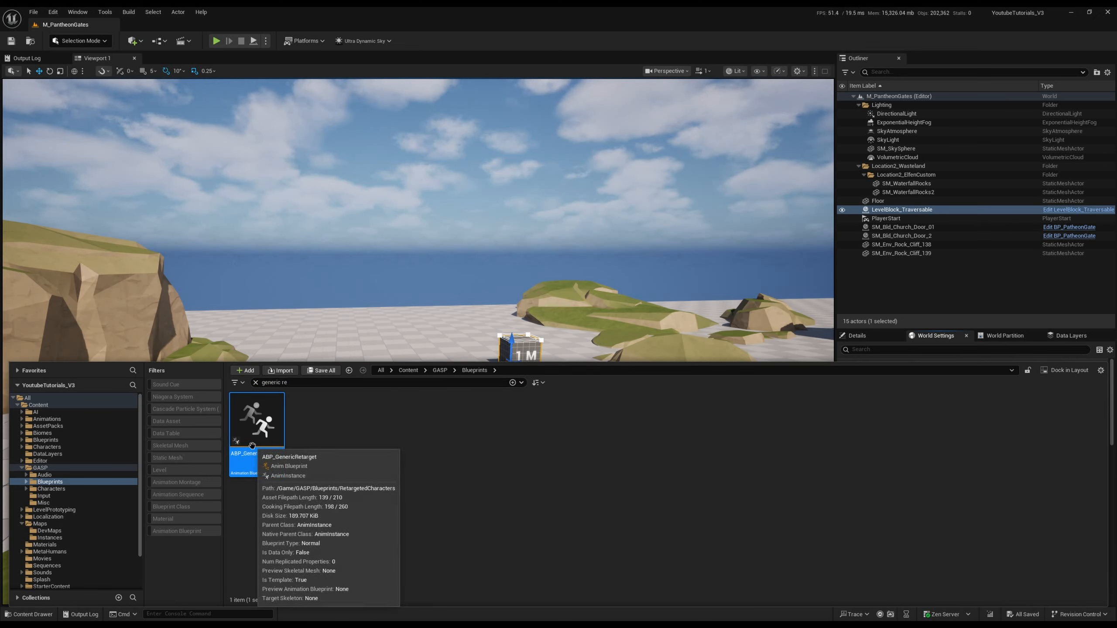
double_click(253, 447)
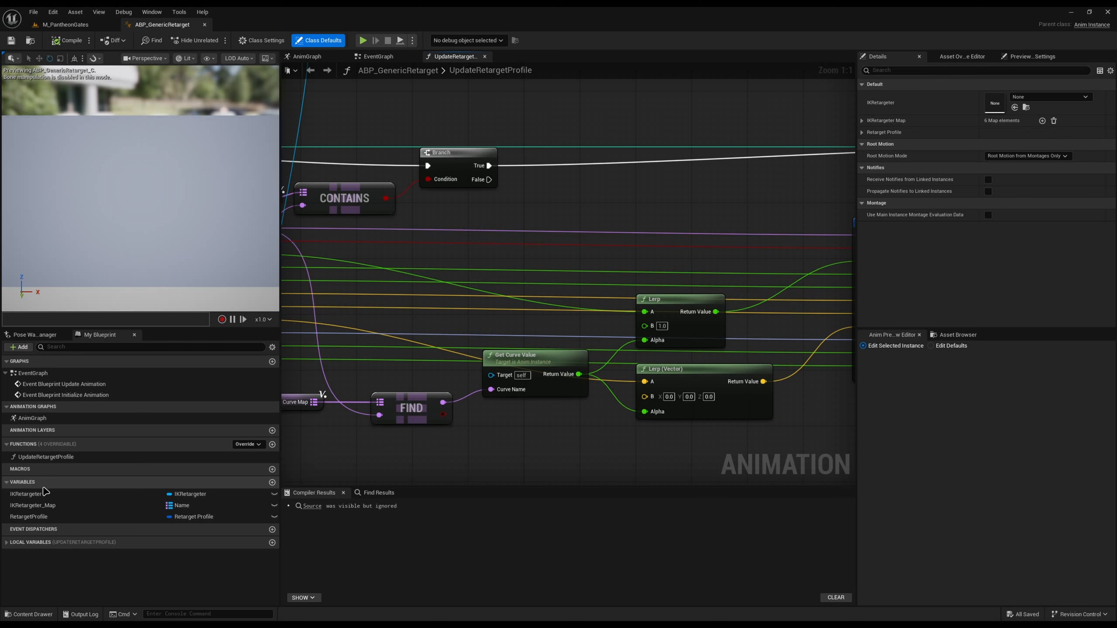
Delete the two Metahuman entries, the Echo entry and the UE5 Mannequin entry from the IKRetargeter_Map variable's default value
left_click(72, 506)
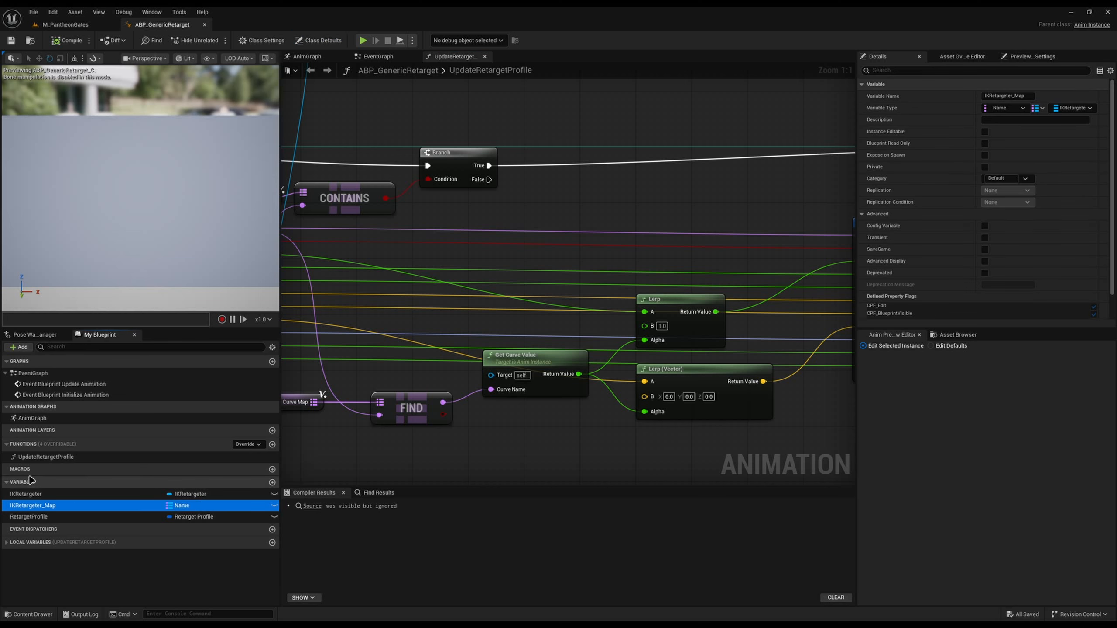
scroll(1057, 254, "down", 2)
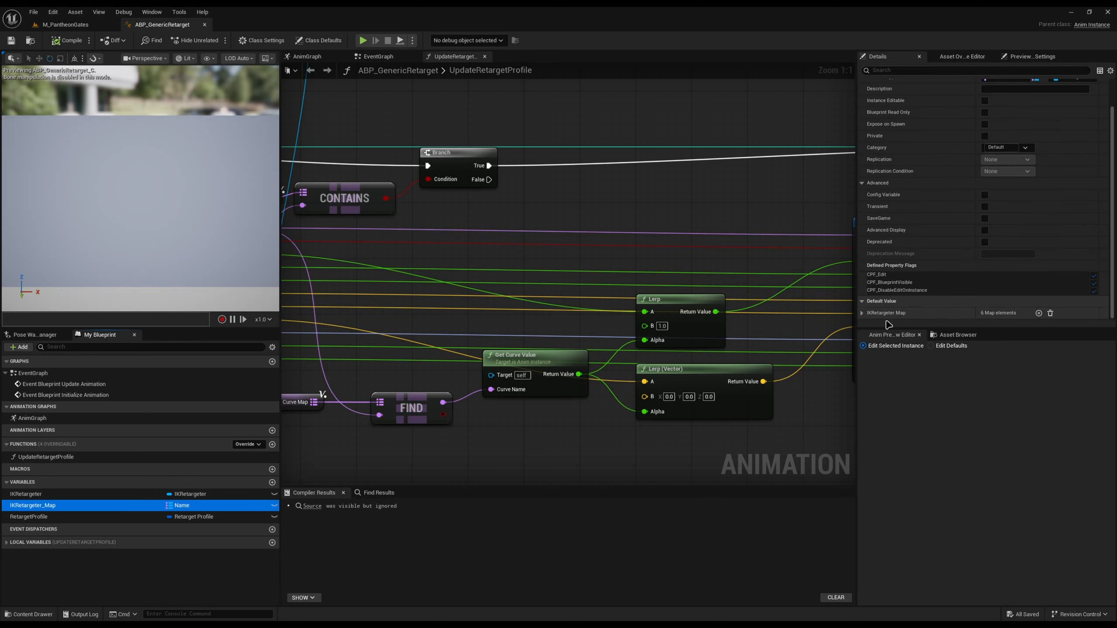
left_click(861, 314)
scroll(872, 220, "down", 3)
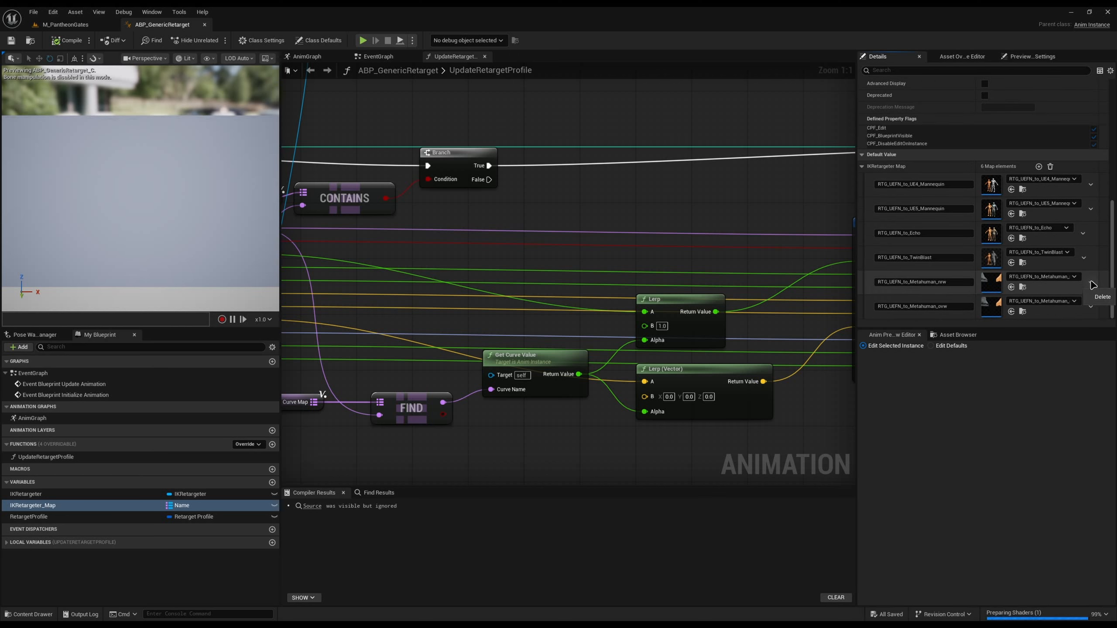
left_click(1098, 298)
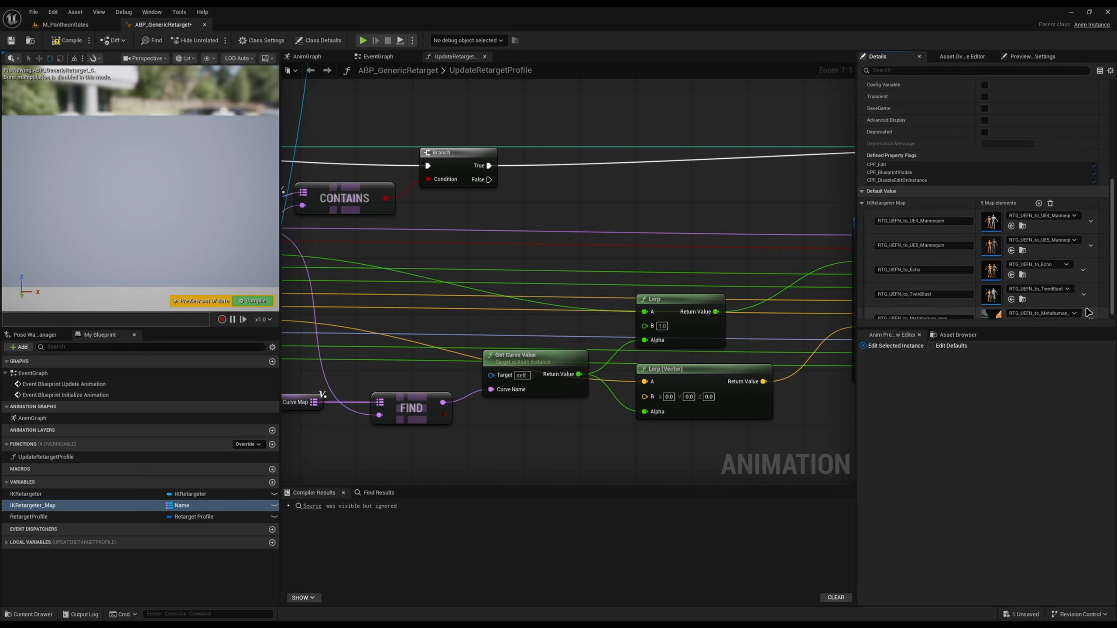
left_click(1091, 309)
left_click(1097, 319)
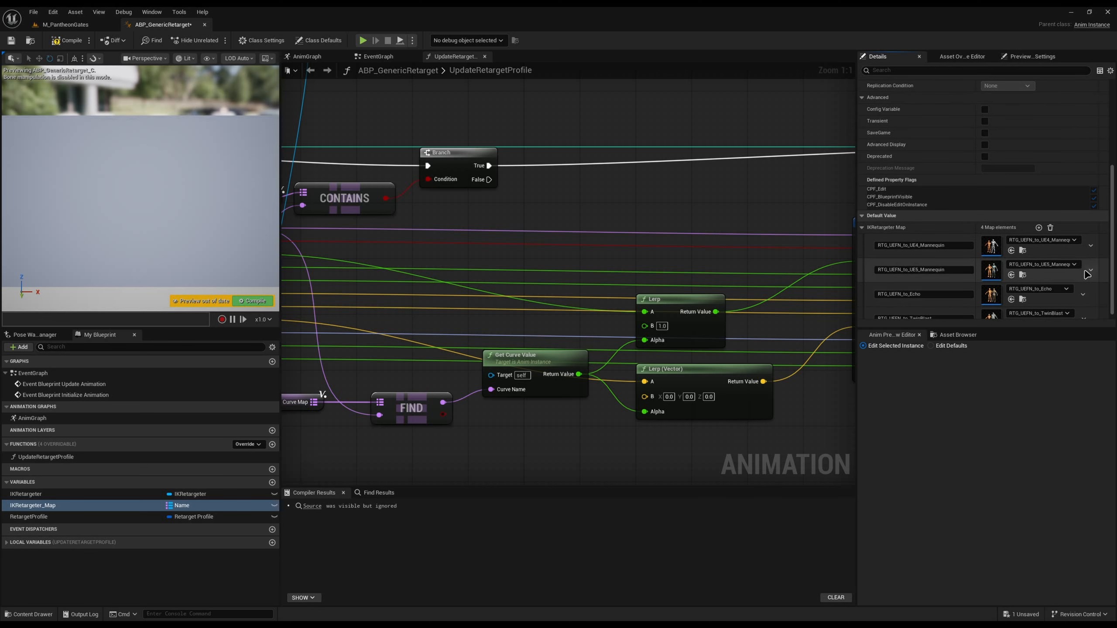
left_click(1085, 316)
left_click(1094, 309)
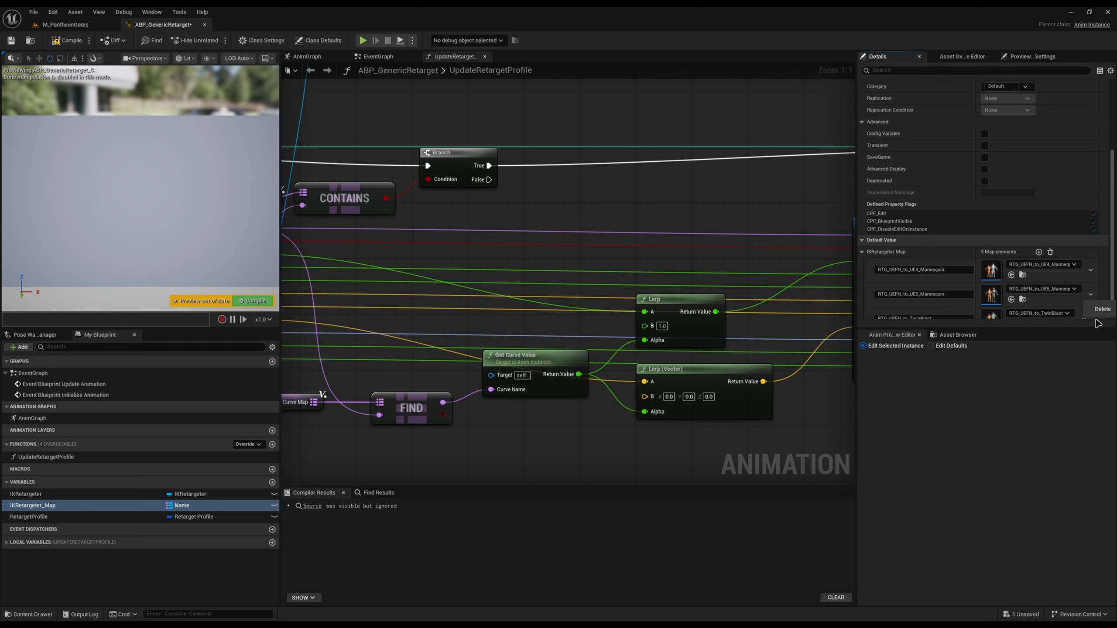
left_click(1090, 294)
left_click(1095, 308)
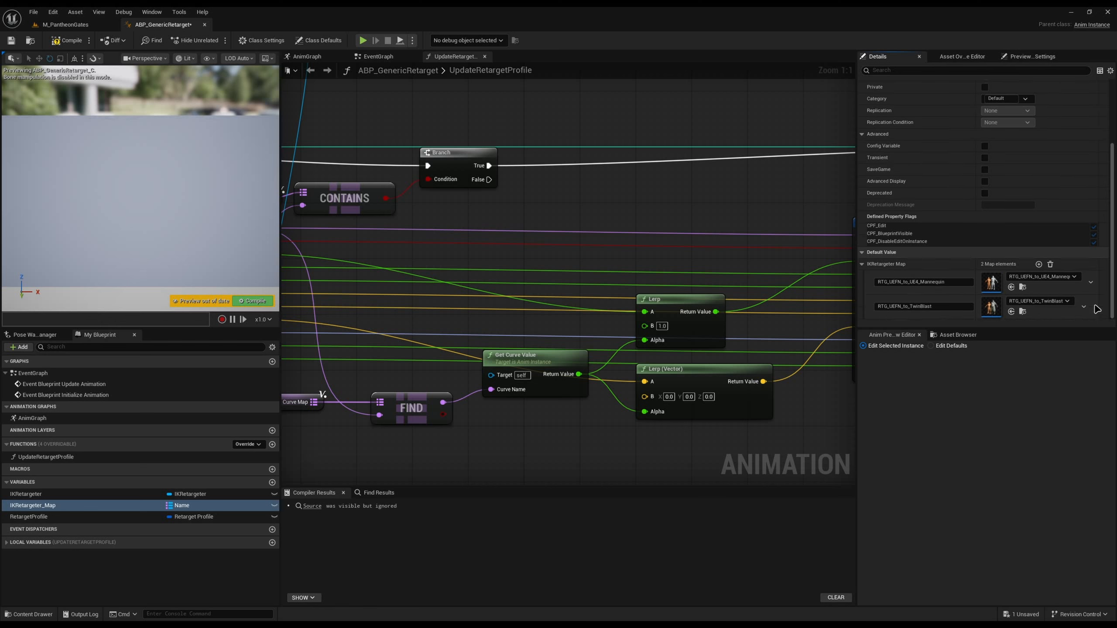
Add an element to IKRetargeter_Map and name its key IKR_PolygonElven, copied from the retargeter asset's name
left_click(1039, 264)
scroll(913, 291, "down", 1)
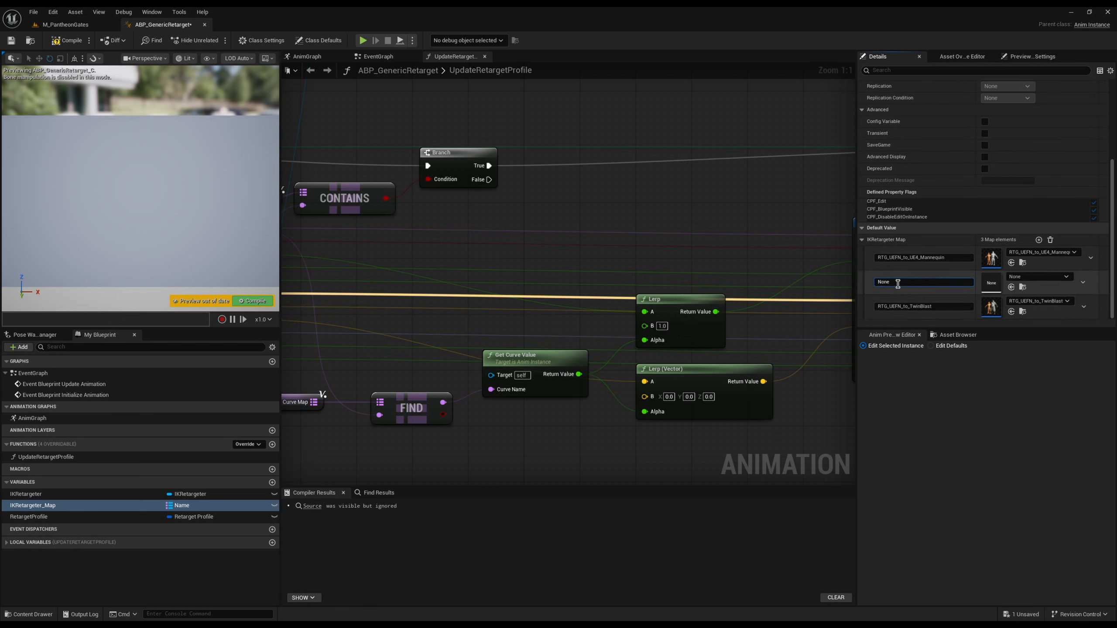
left_click(899, 282)
key("ctrl+space")
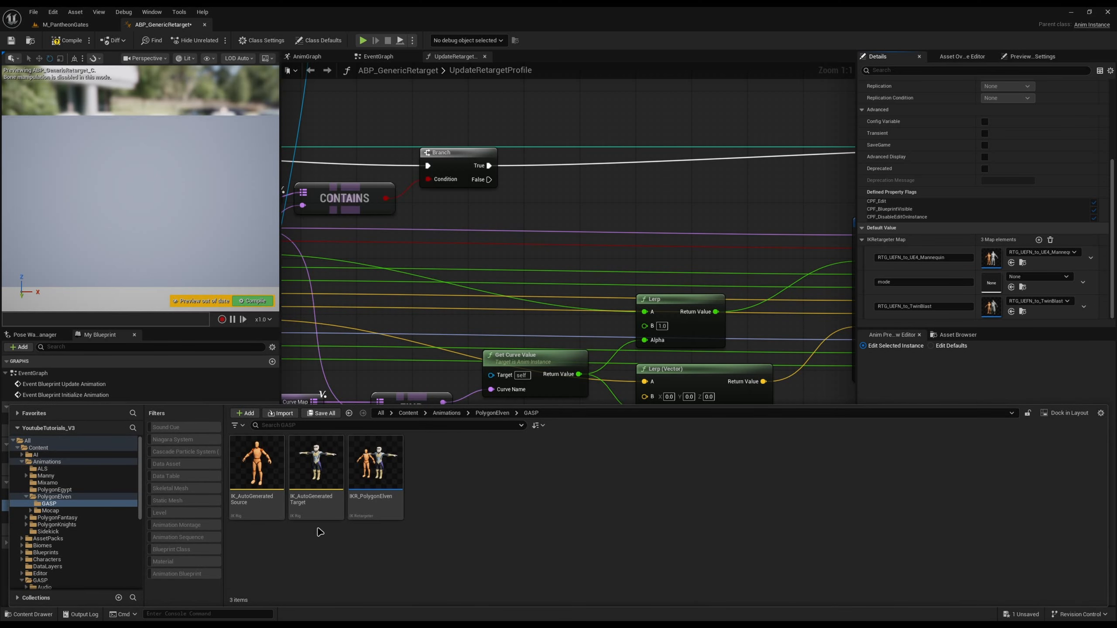
left_click(376, 475)
left_click(913, 282)
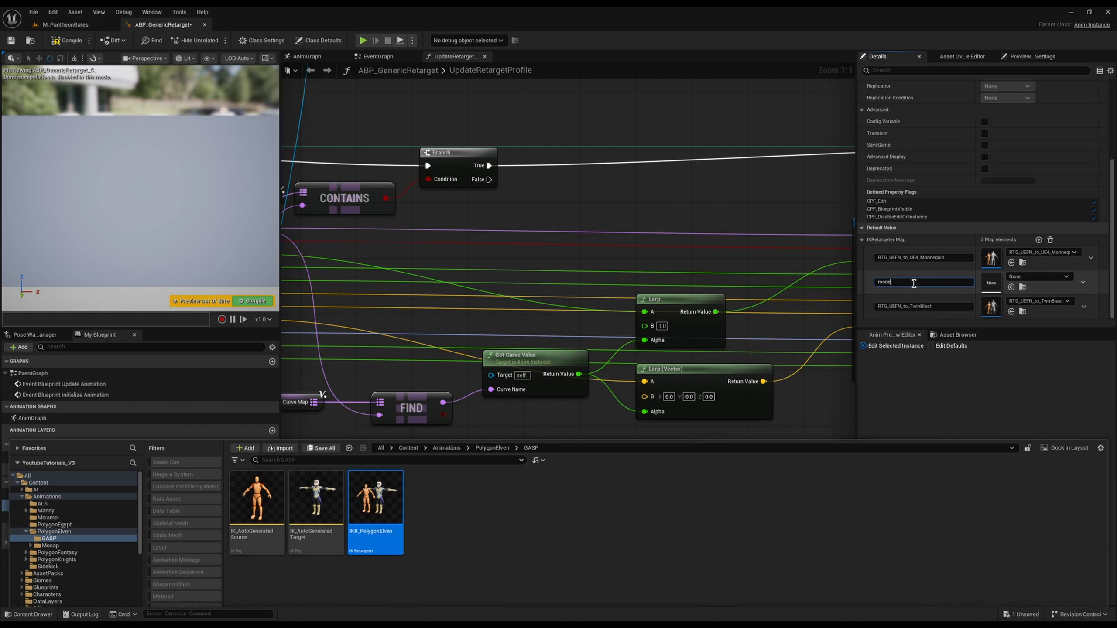
left_click_drag(913, 282, 848, 286)
type("IKR_PolygonElven")
key("Return")
Assign the IKR_PolygonElven retargeter as the value of the new map element
left_click(1029, 278)
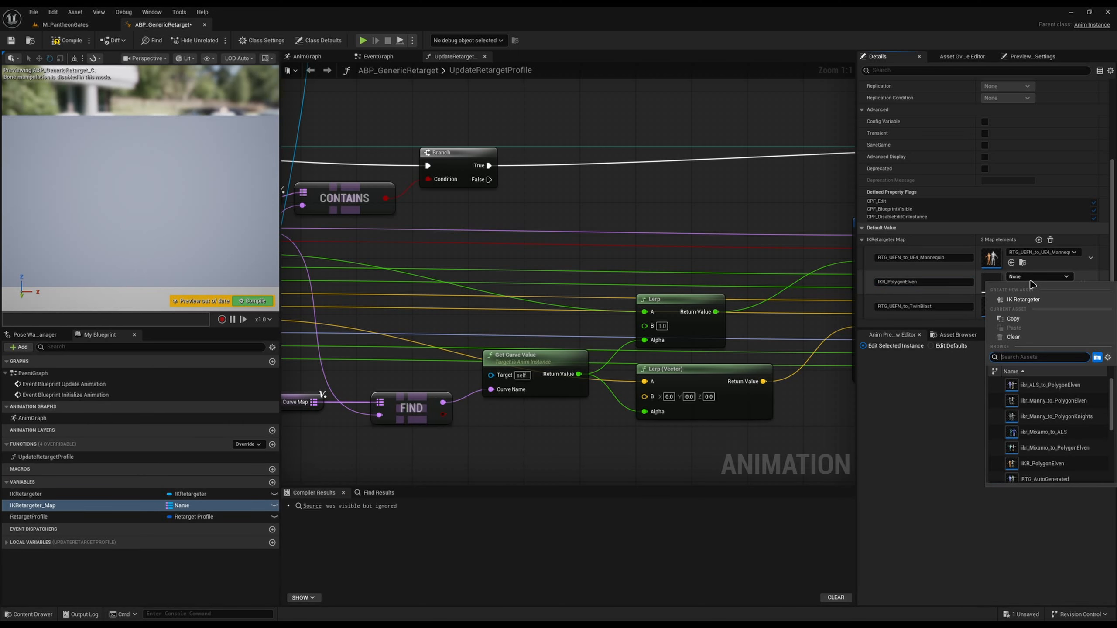
type("IKR_PolygonElven")
left_click(1051, 386)
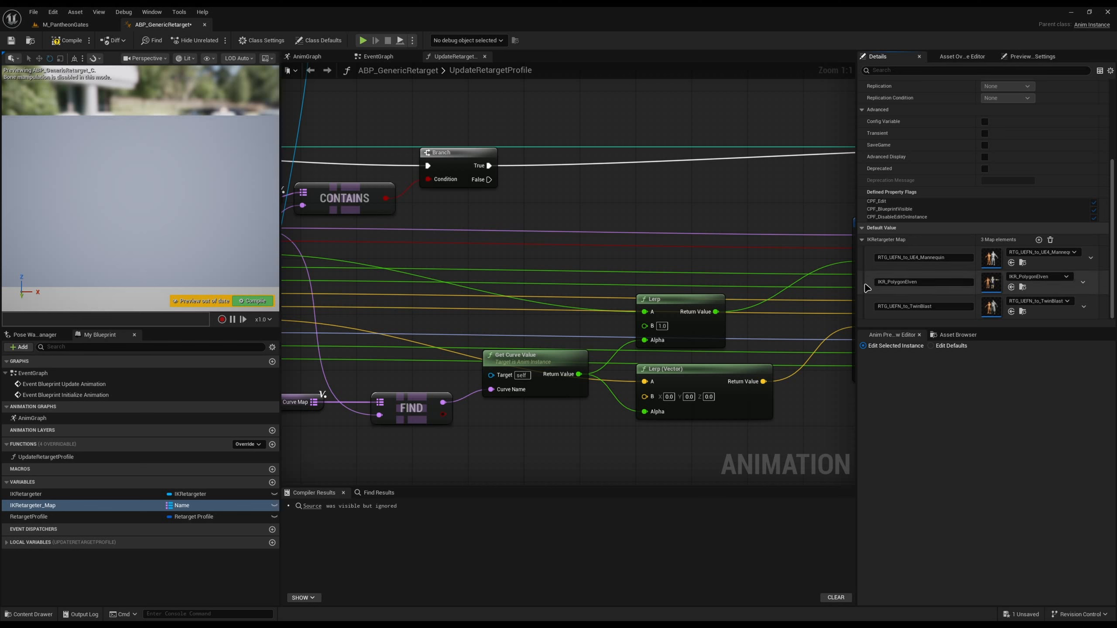
Compile and save ABP_GenericRetarget, and close its editor
left_click(71, 44)
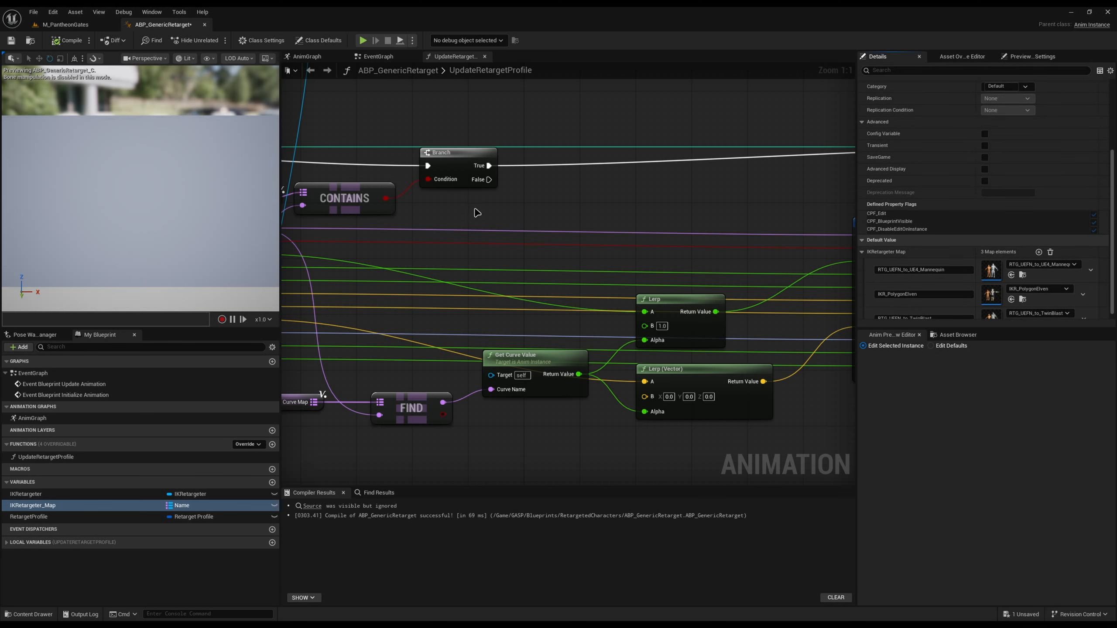
left_click(477, 212)
key("ctrl+s")
left_click(205, 24)
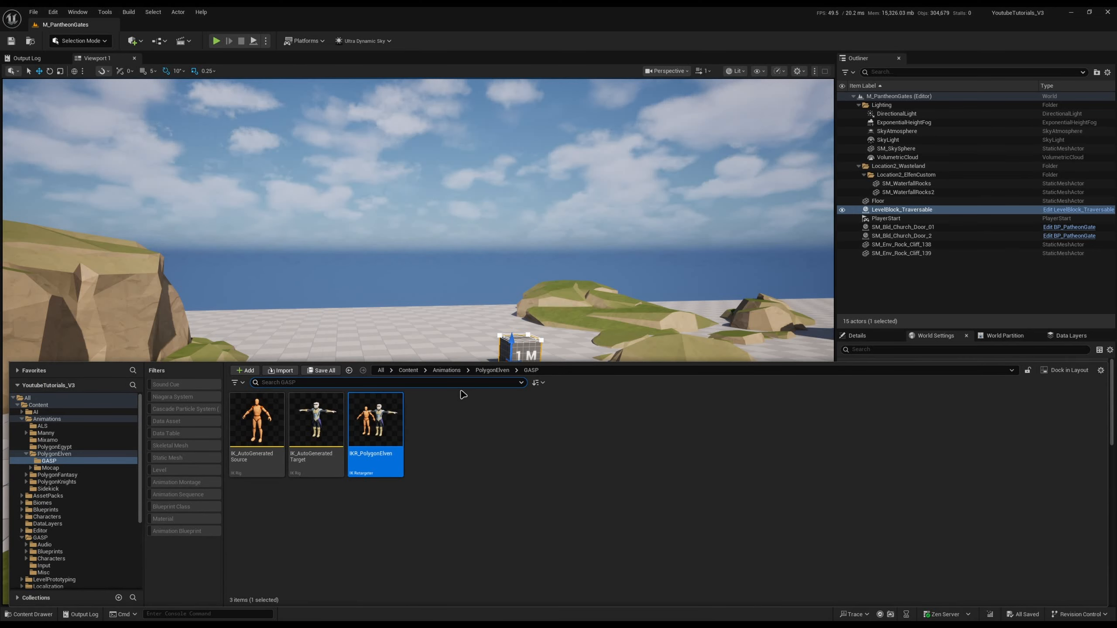
Open the RetargetedCharacters folder inside GASP/Blueprints
scroll(75, 510, "down", 2)
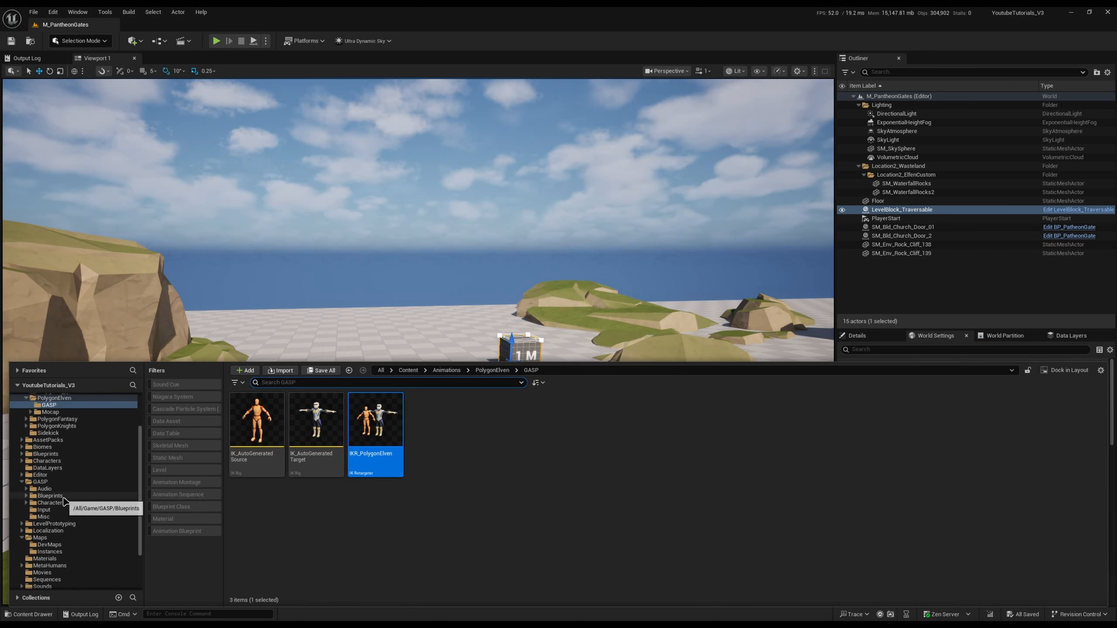
left_click(78, 504)
double_click(494, 420)
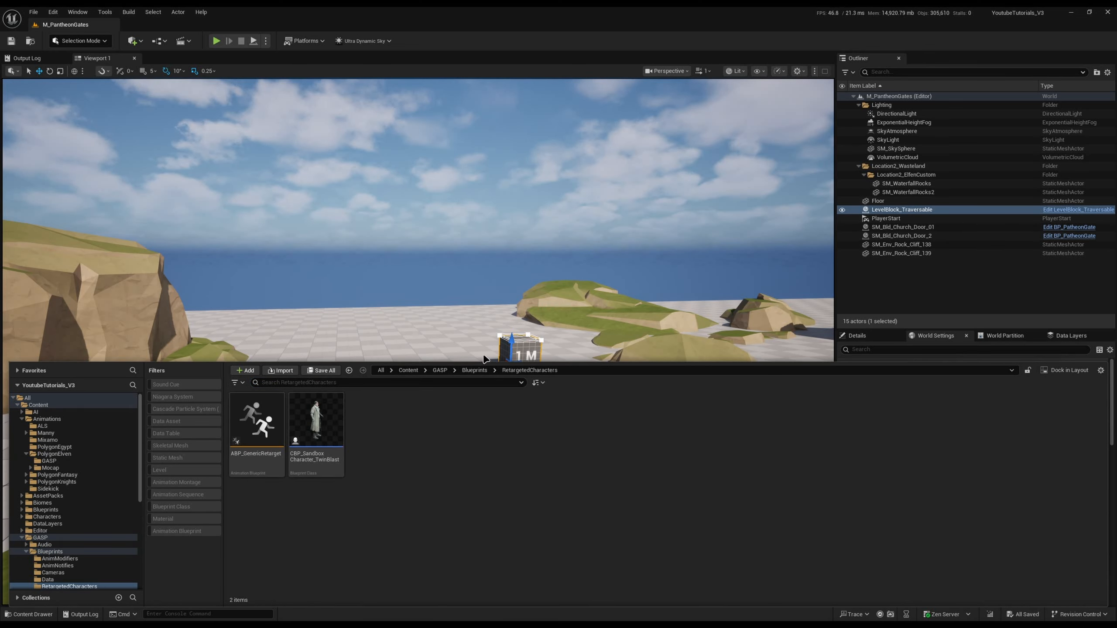
left_click(474, 371)
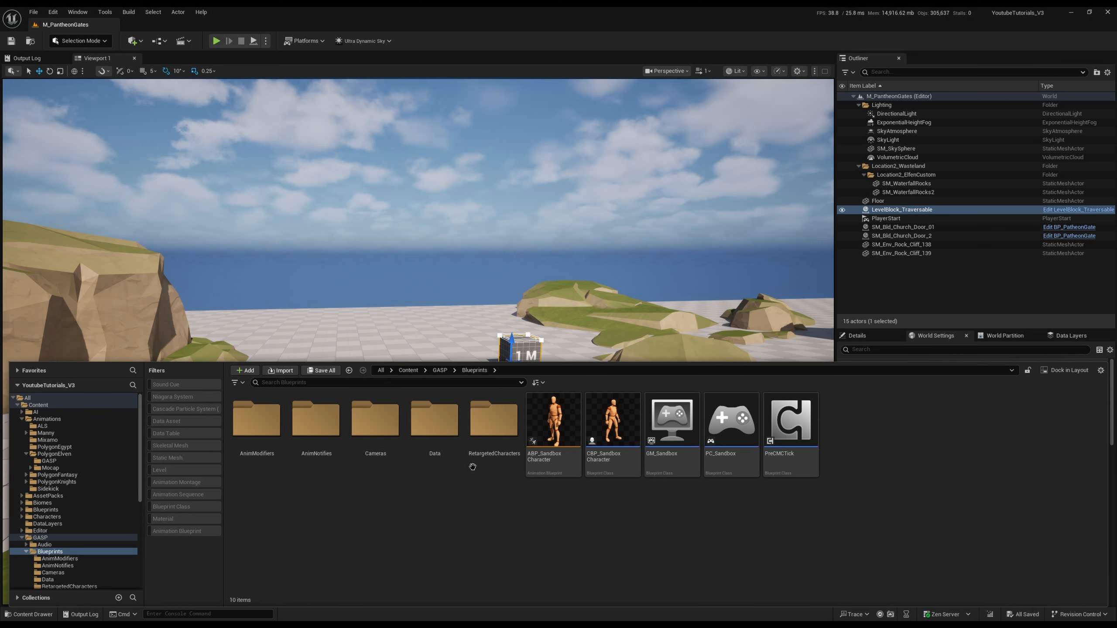
left_click(505, 449)
double_click(505, 448)
Duplicate the CBP_SandboxCharacter_TwinBlast blueprint as CBP_SandboxCharacter_PolygonElven and open the copy for editing
left_click(332, 466)
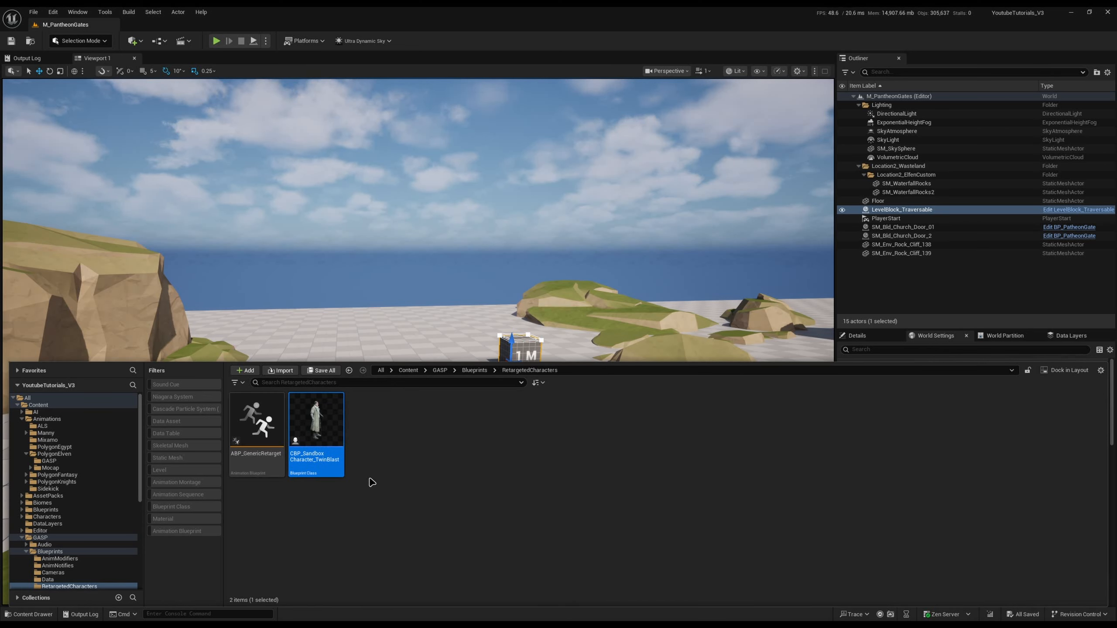
key("ctrl+d")
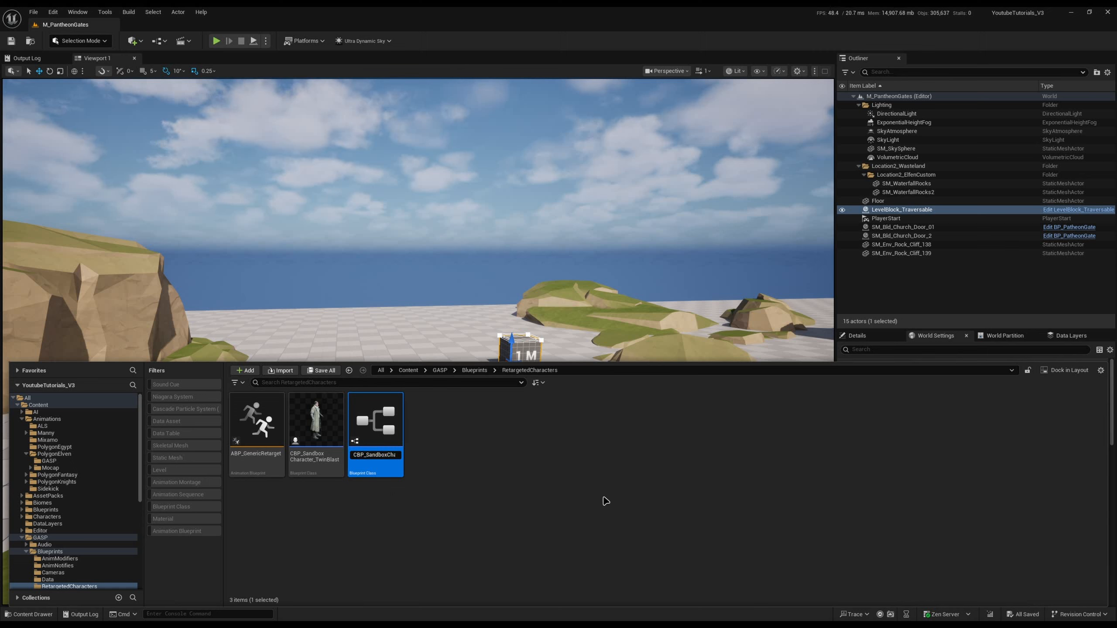
type("CBP_SandboxCharacter_Twi")
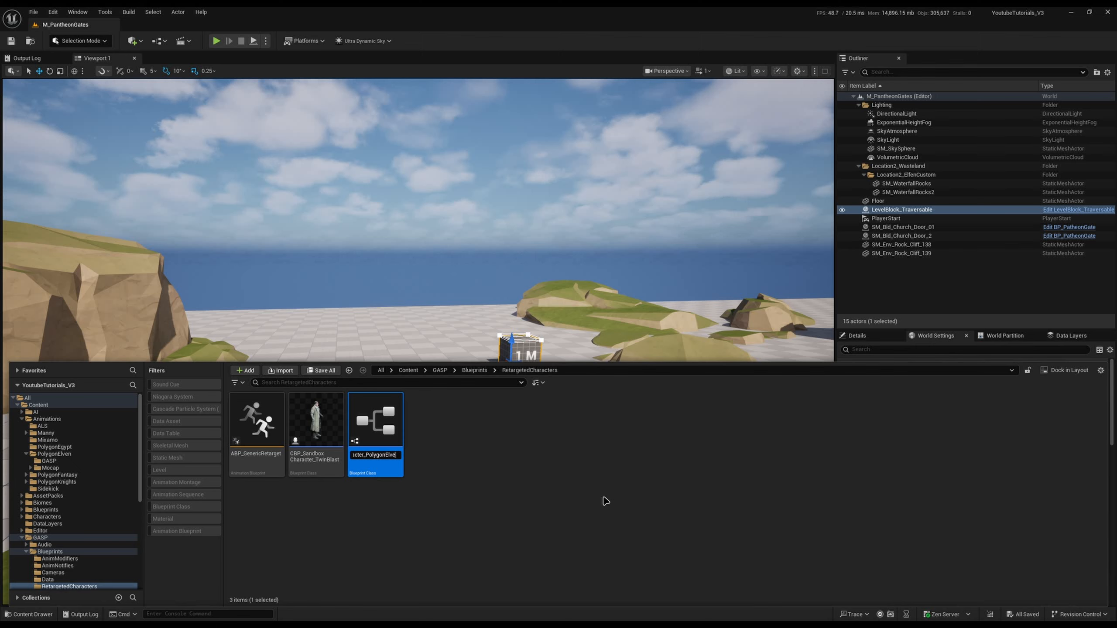
type("n")
key("Return")
key("Return")
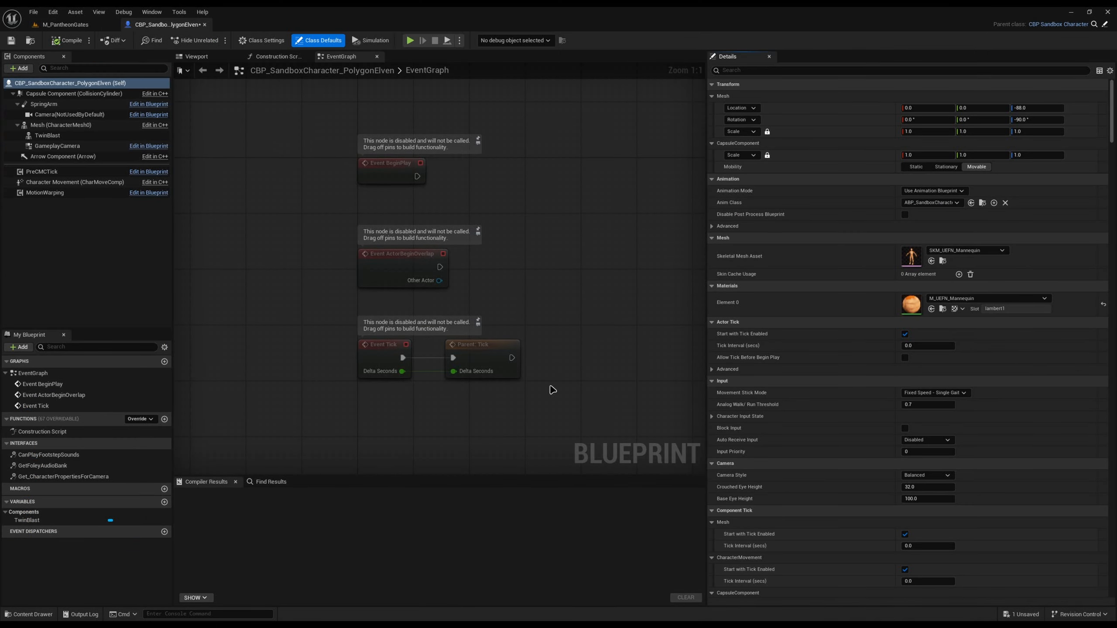
Rename the TwinBlast mesh component of the duplicated character blueprint to Skeleton
left_click(80, 136)
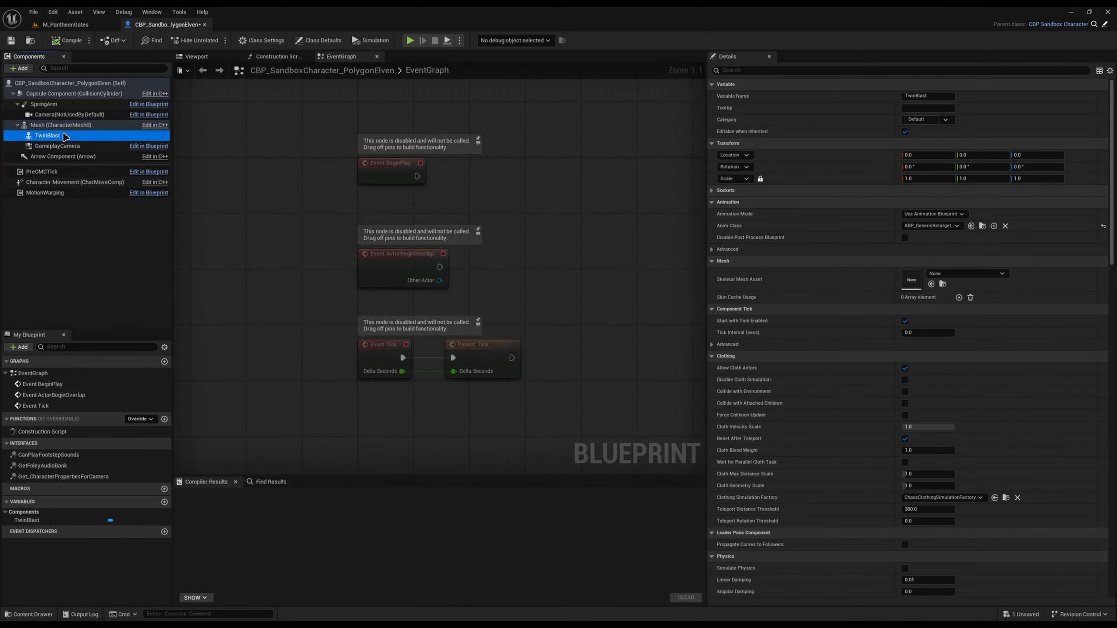
left_click(78, 137)
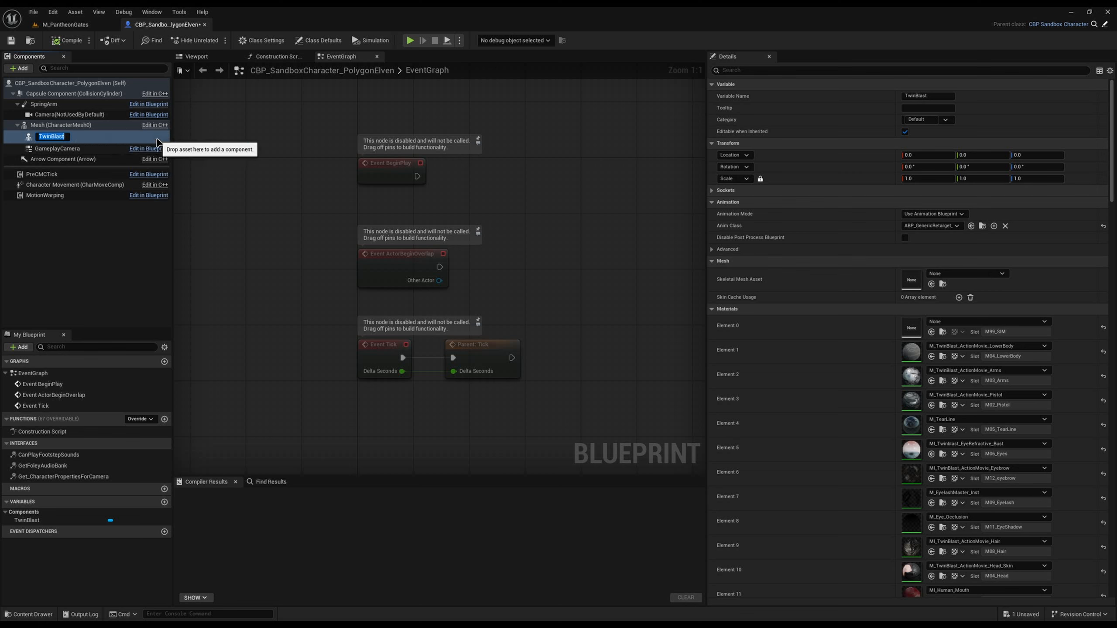
type("Skeleton")
key("Return")
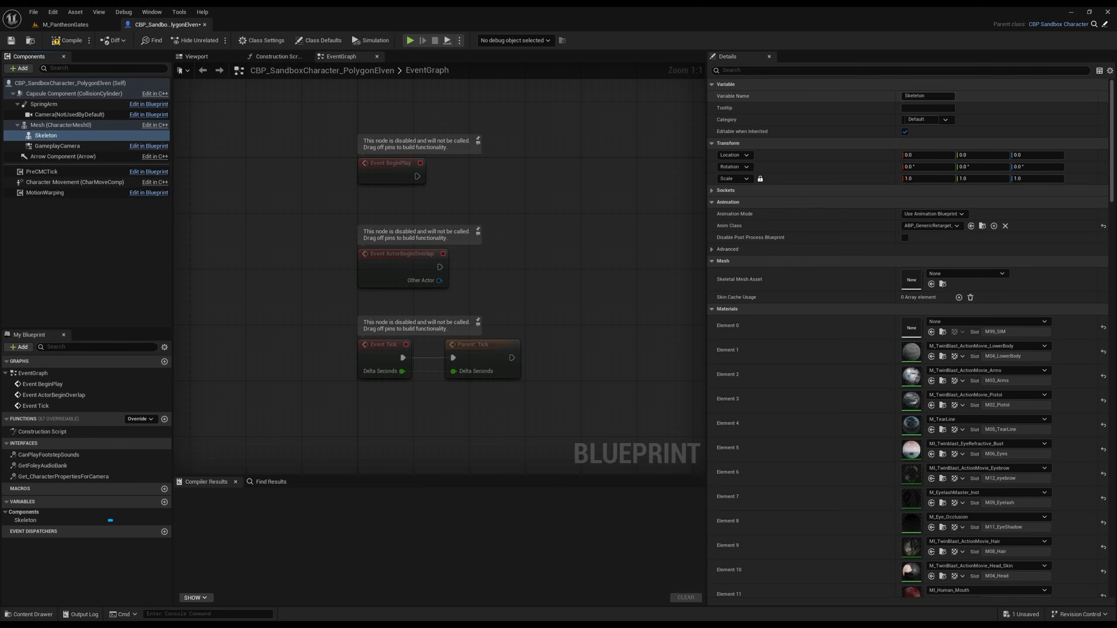
Assign SM_Chr_Soldier_Male_01 as the Skeleton component's skeletal mesh, and compile and save the blueprint
left_click(963, 273)
left_click(967, 387)
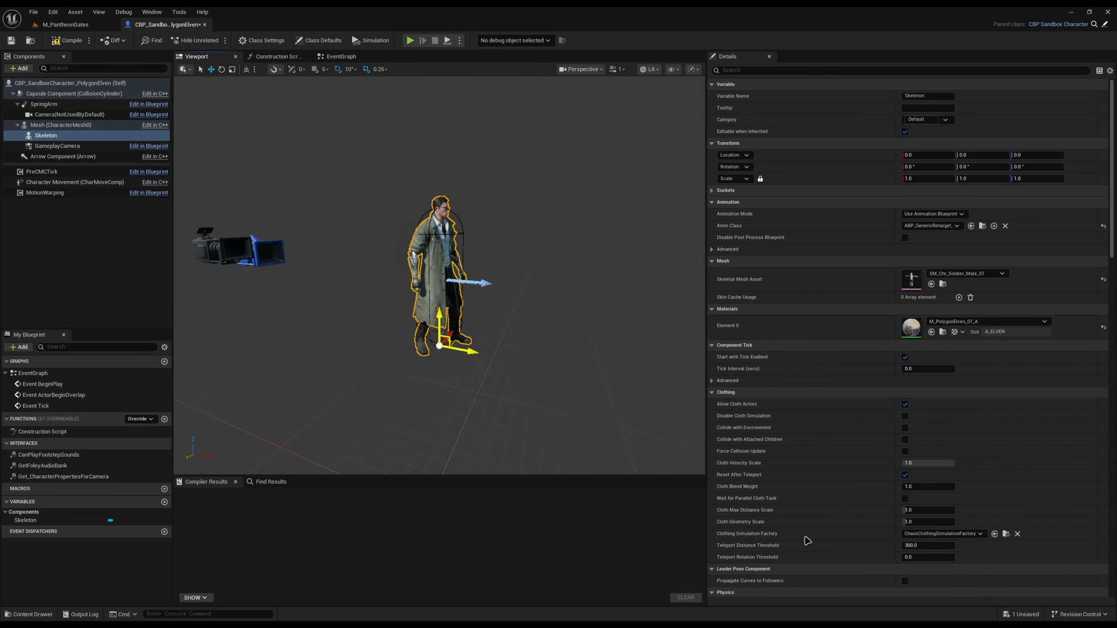
left_click(66, 40)
key("ctrl+s")
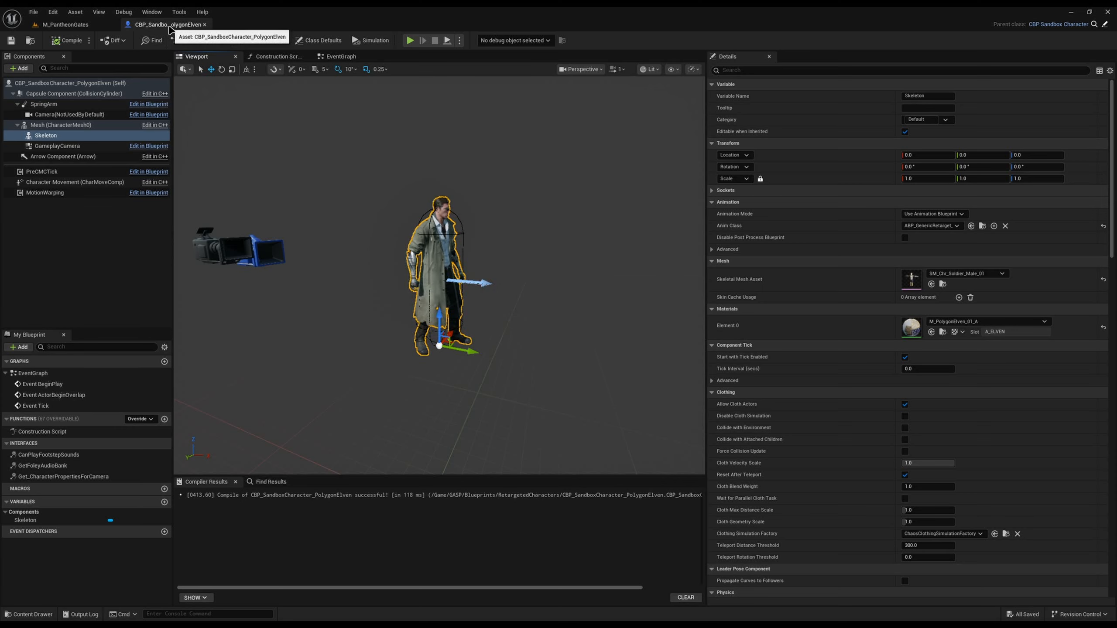
Close and reopen CBP_SandboxCharacter_PolygonElven and inspect the elven character in the blueprint's 3D preview
middle_click(169, 25)
key("ctrl+space")
double_click(315, 420)
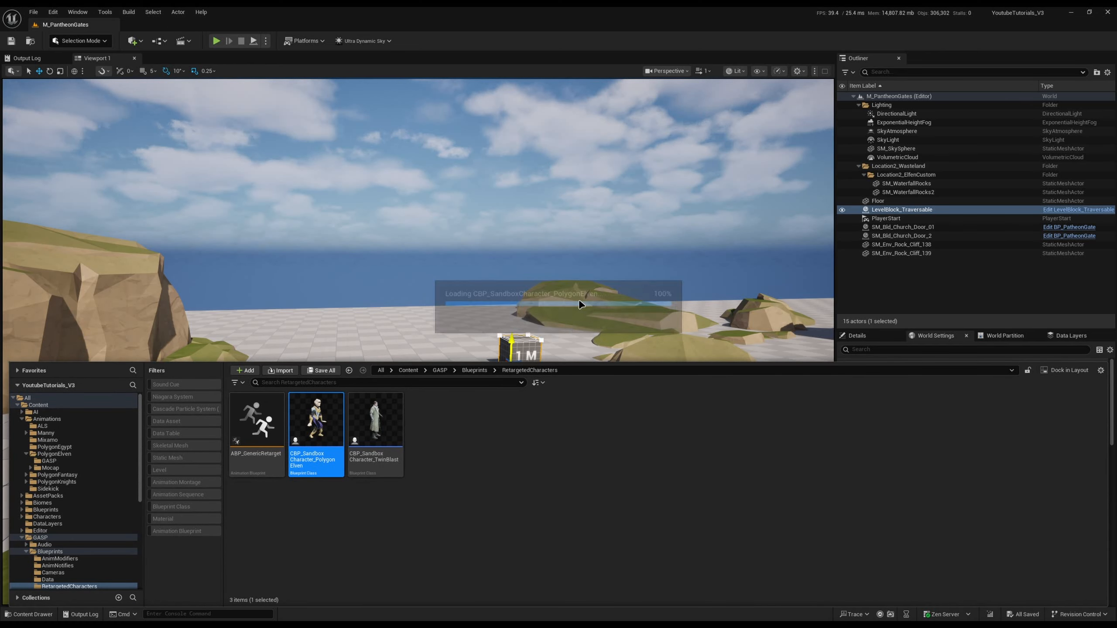
left_click(209, 60)
mouse_move(381, 169)
right_mouse_down()
mouse_move(308, 181)
mouse_move(308, 162)
mouse_move(374, 165)
right_mouse_up()
scroll(439, 275, "down", 4)
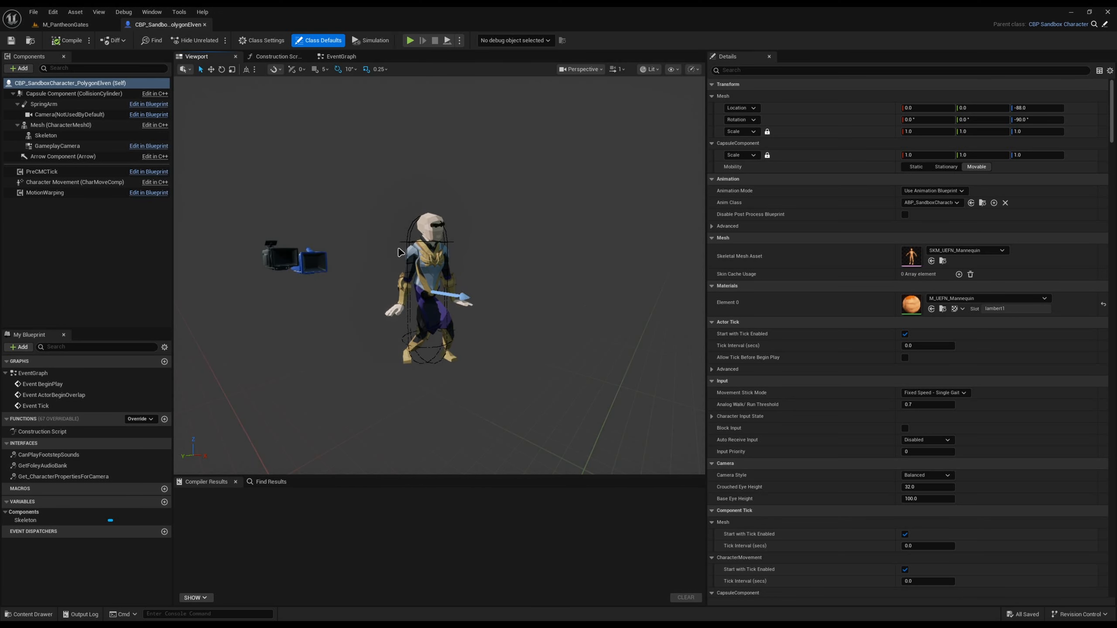
Set the Skeleton component's component tag to IKR_PolygonElven, and compile and save the blueprint
left_click(45, 136)
left_click(807, 70)
type("tag")
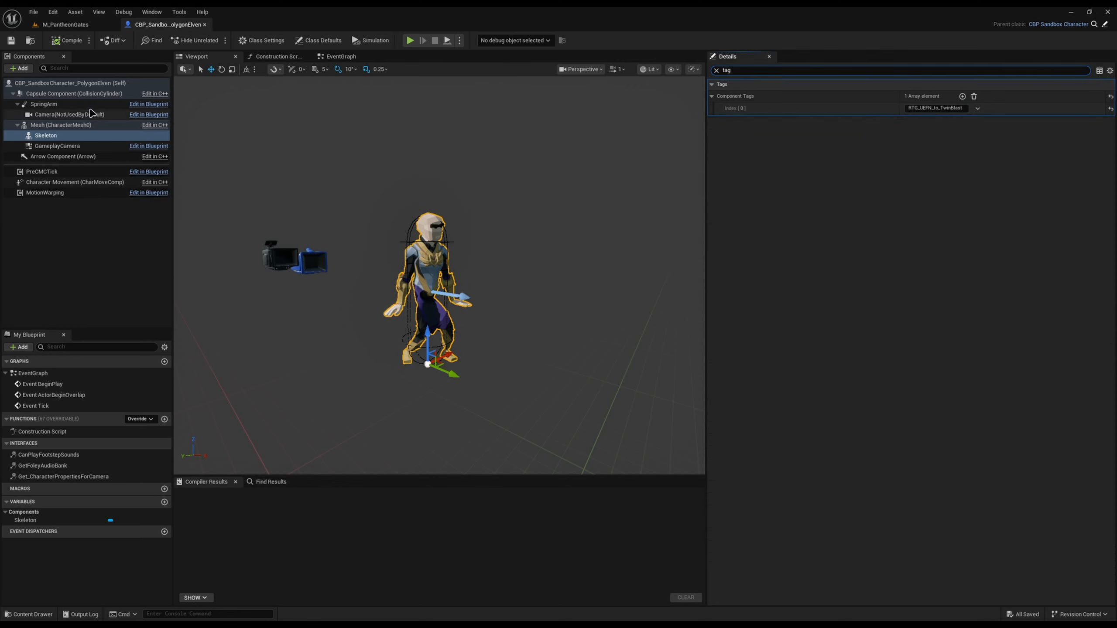
left_click(83, 125)
left_click(86, 135)
left_click(936, 109)
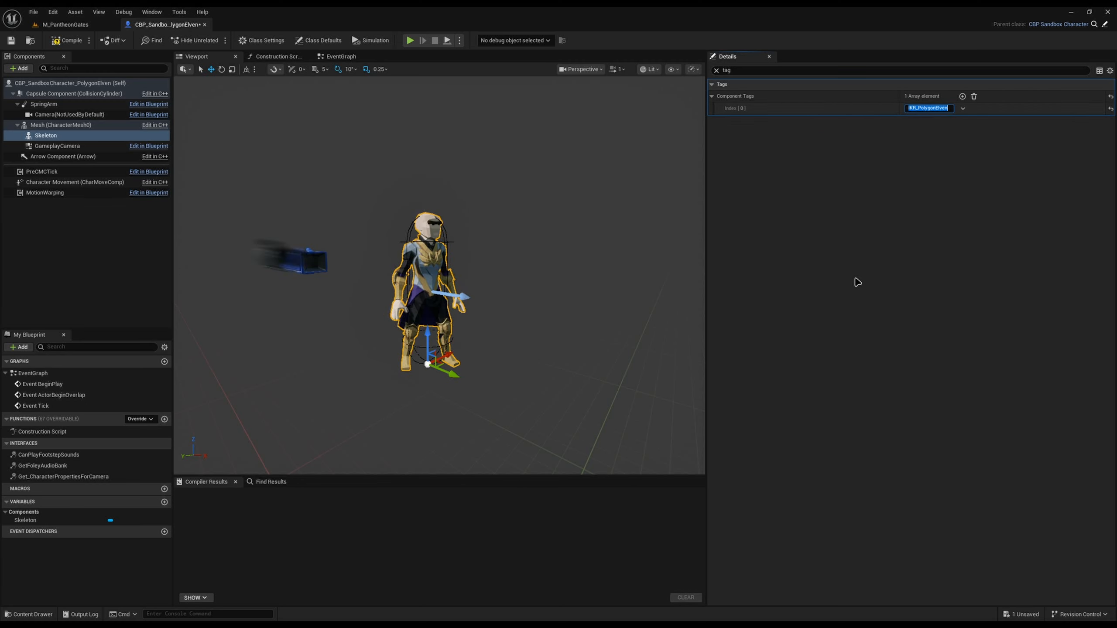
left_click(70, 41)
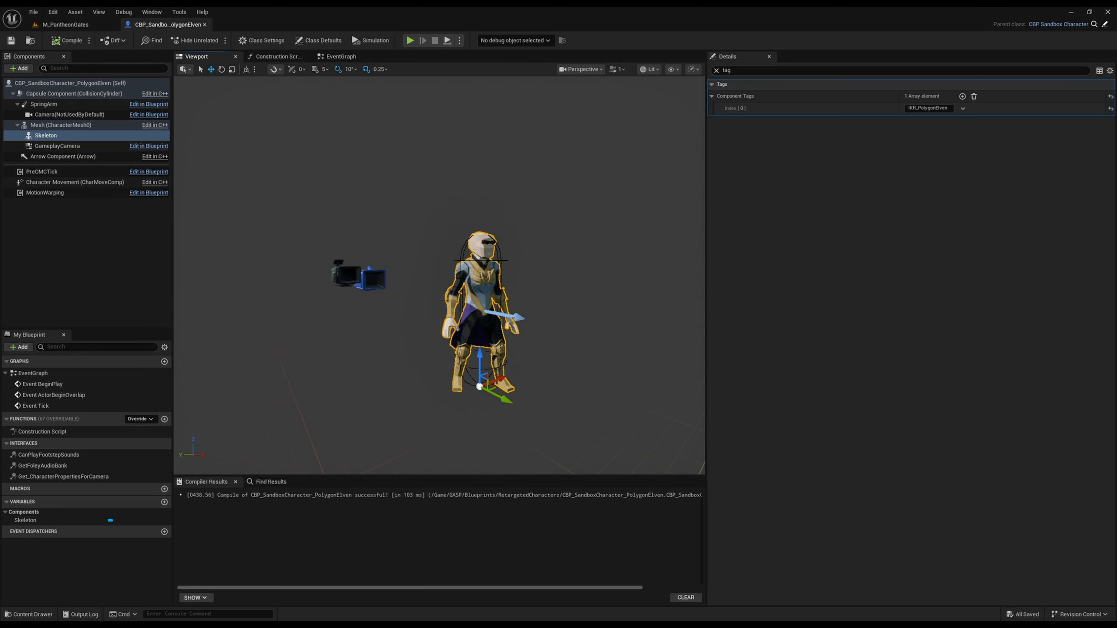
Set GM_Sandbox's Default Pawn Class to CBP_SandboxCharacter_PolygonElven, and compile and save the game mode
key("ctrl+space")
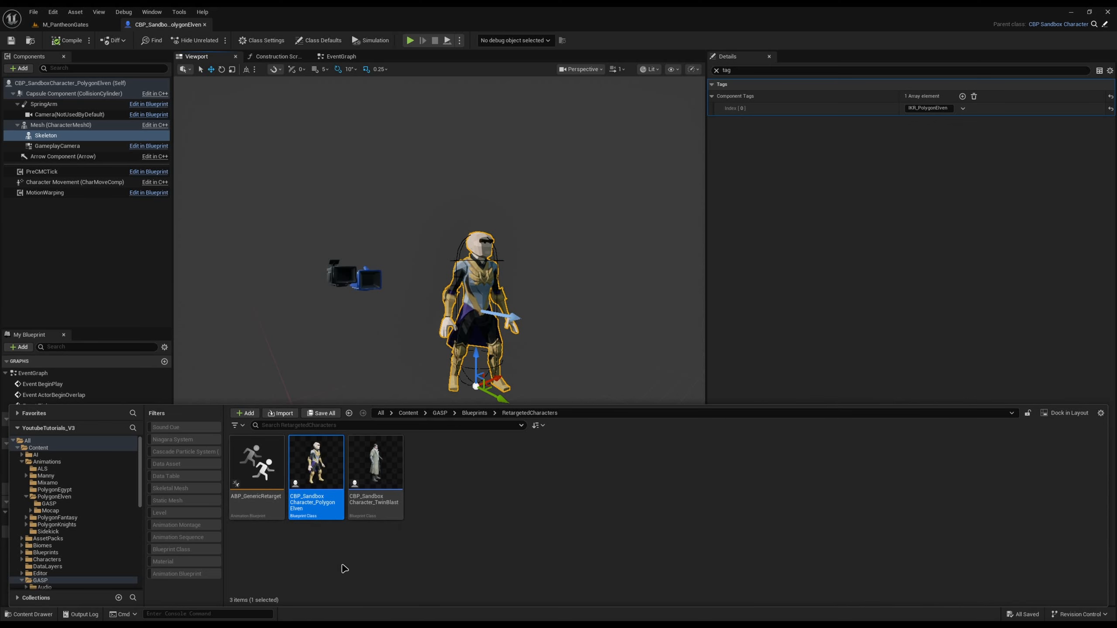
left_click(65, 25)
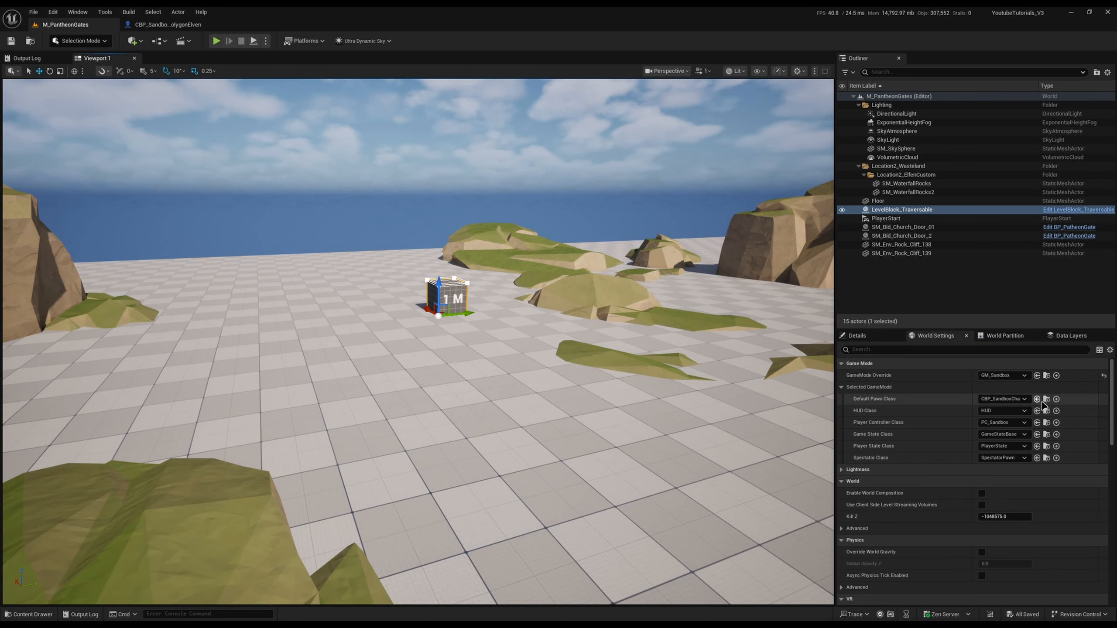
left_click(1040, 401)
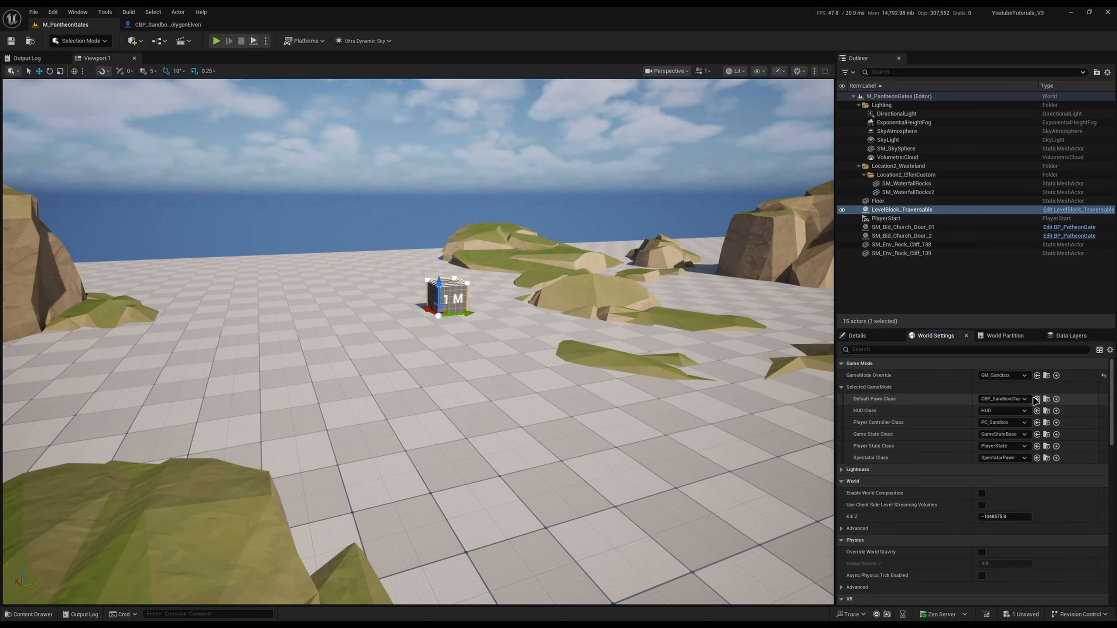
left_click(1047, 375)
double_click(672, 433)
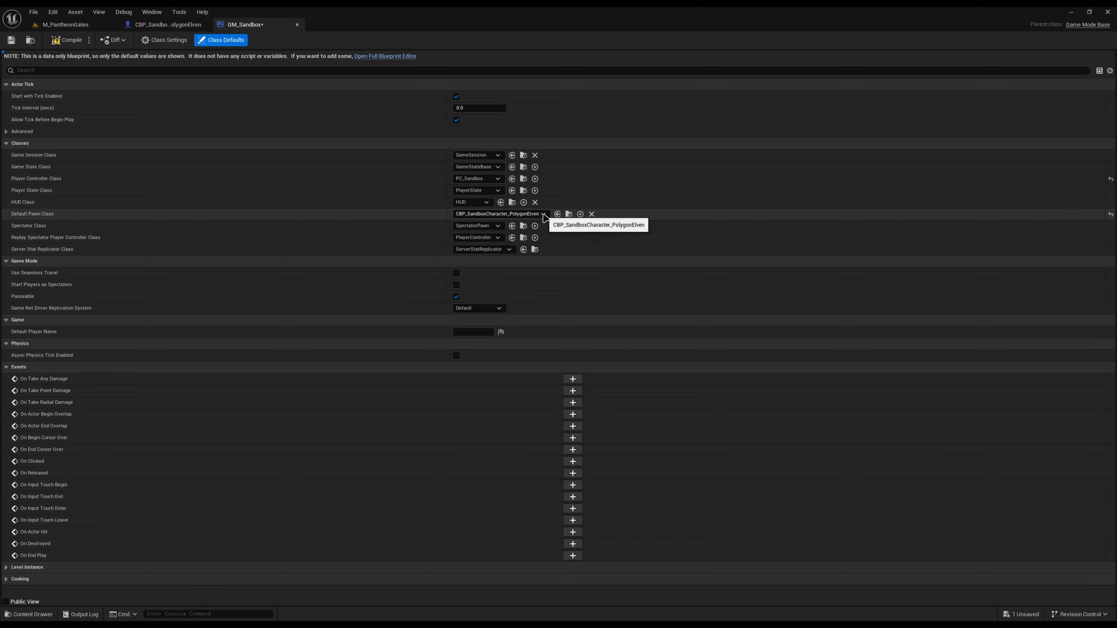
left_click(66, 41)
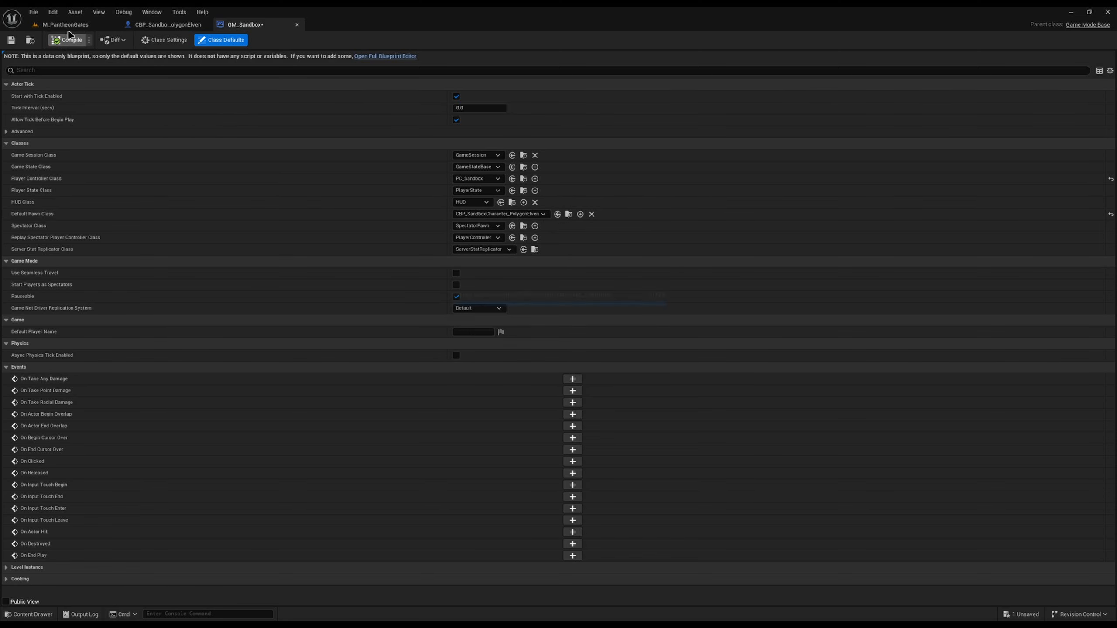
Play the M_PantheonGates level and test running and jumping with the elven character
left_click(65, 24)
key("alt+p")
key("w")
key("w")
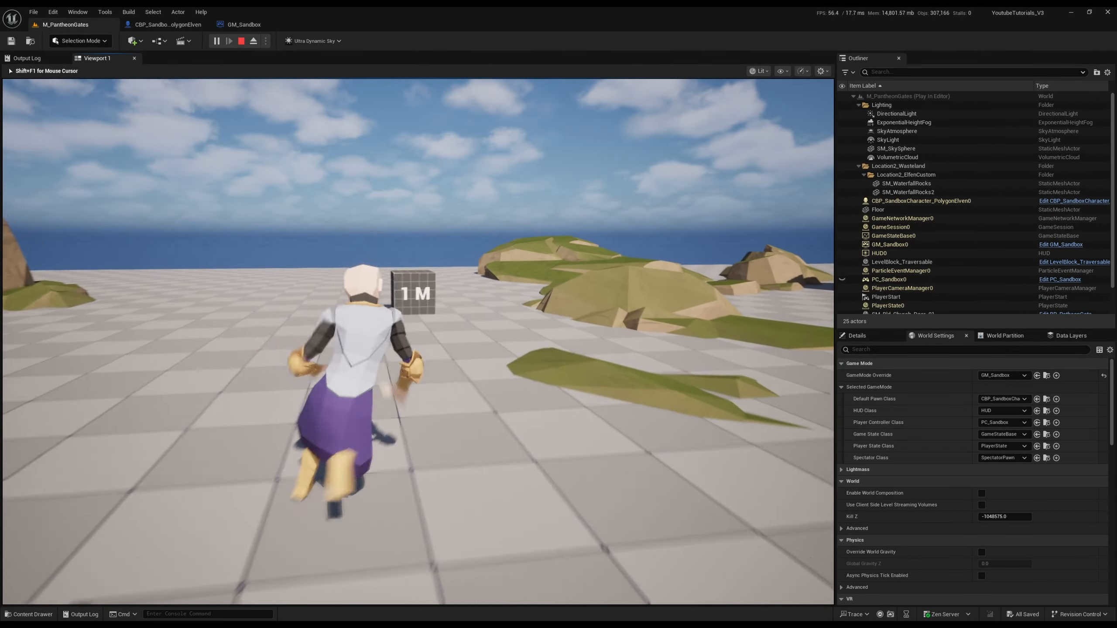
key("space")
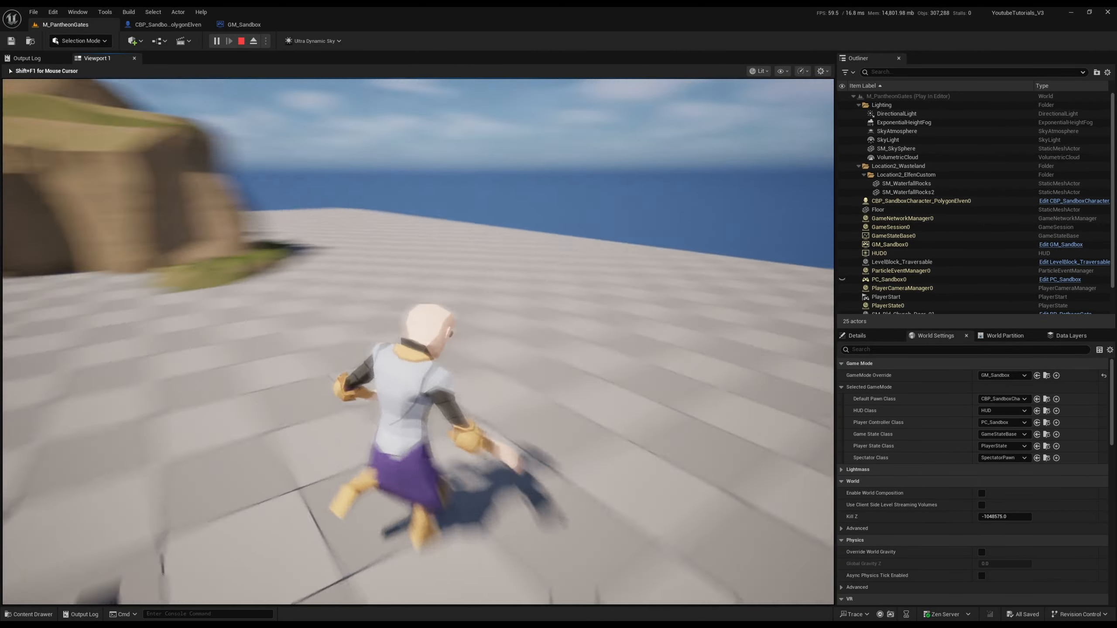
key("w")
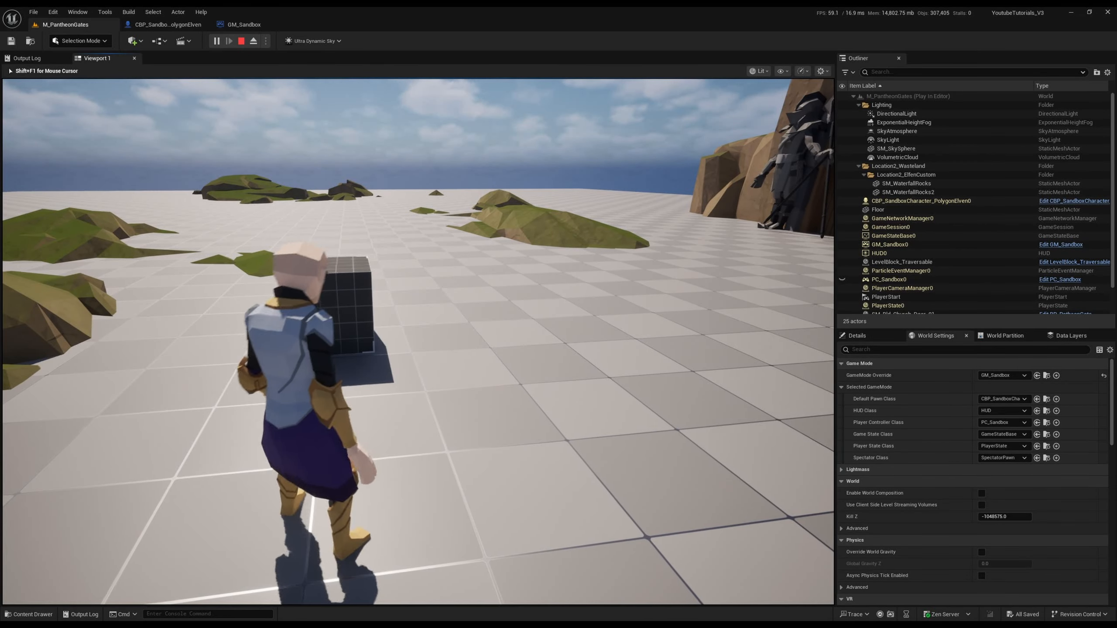
Test crouching and traversing the 1 m block with the elven character, and stop the play session
key("c")
key("c")
key("c")
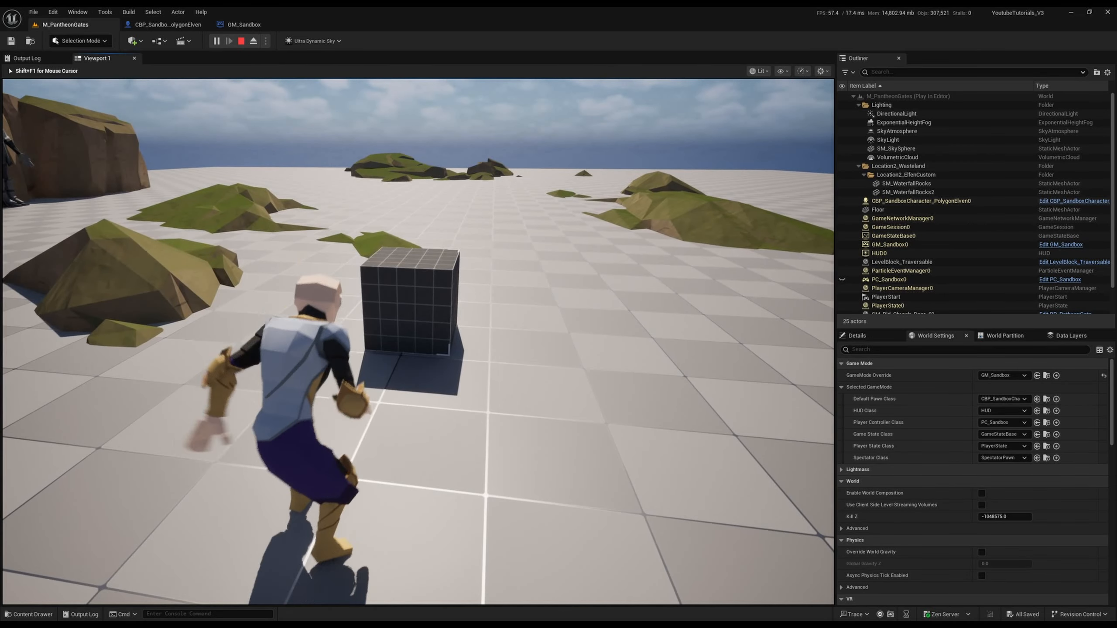
key("w")
key("space")
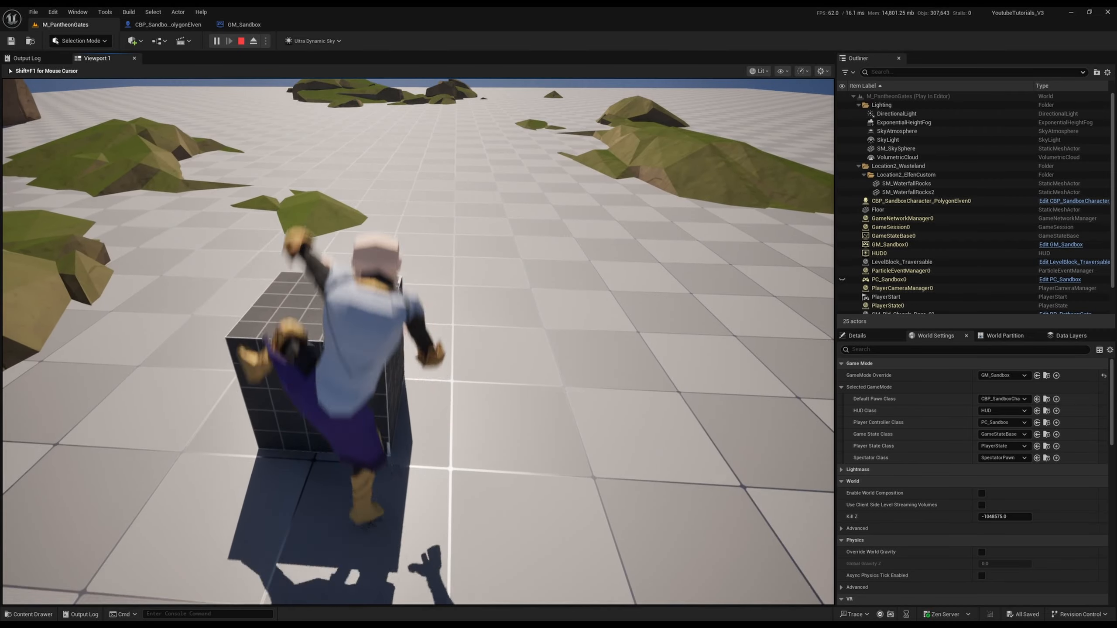
key("s")
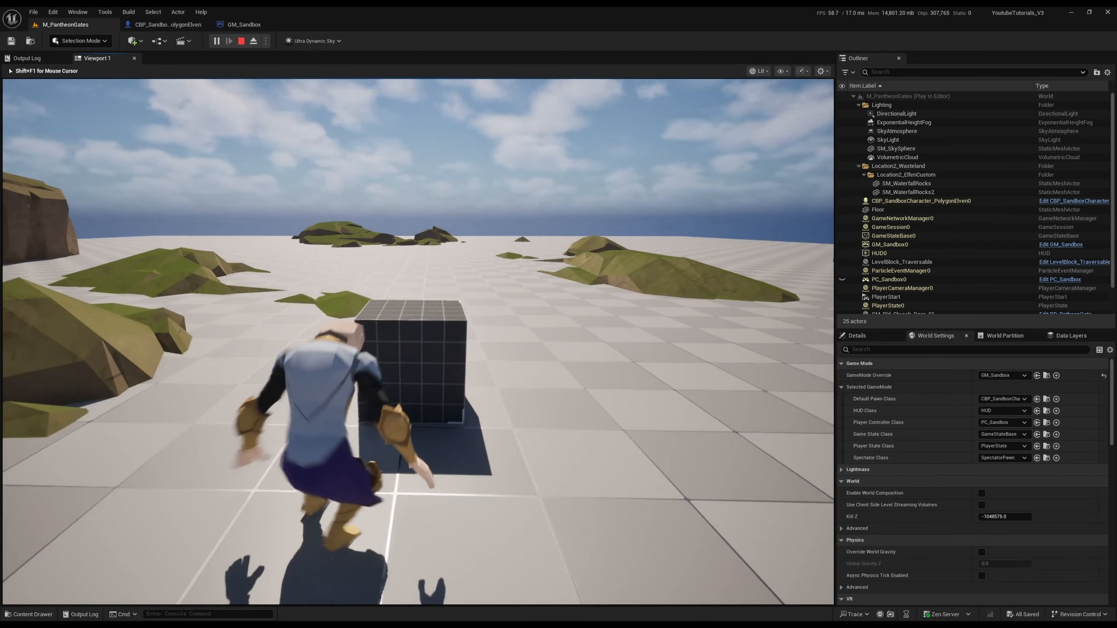
key("w")
key("space")
key("w")
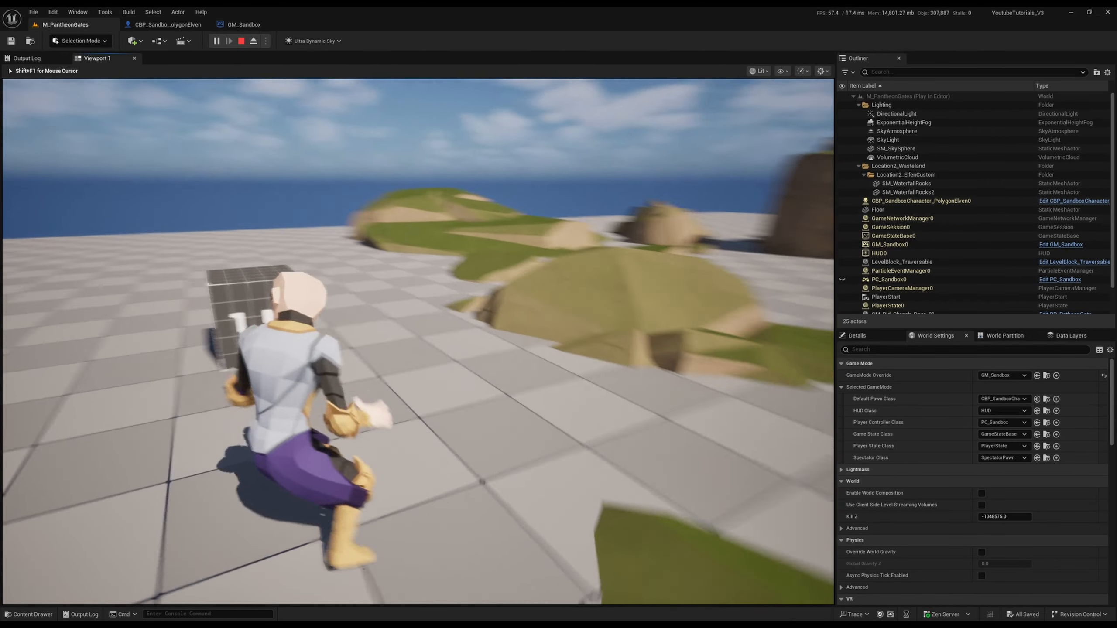
key("space")
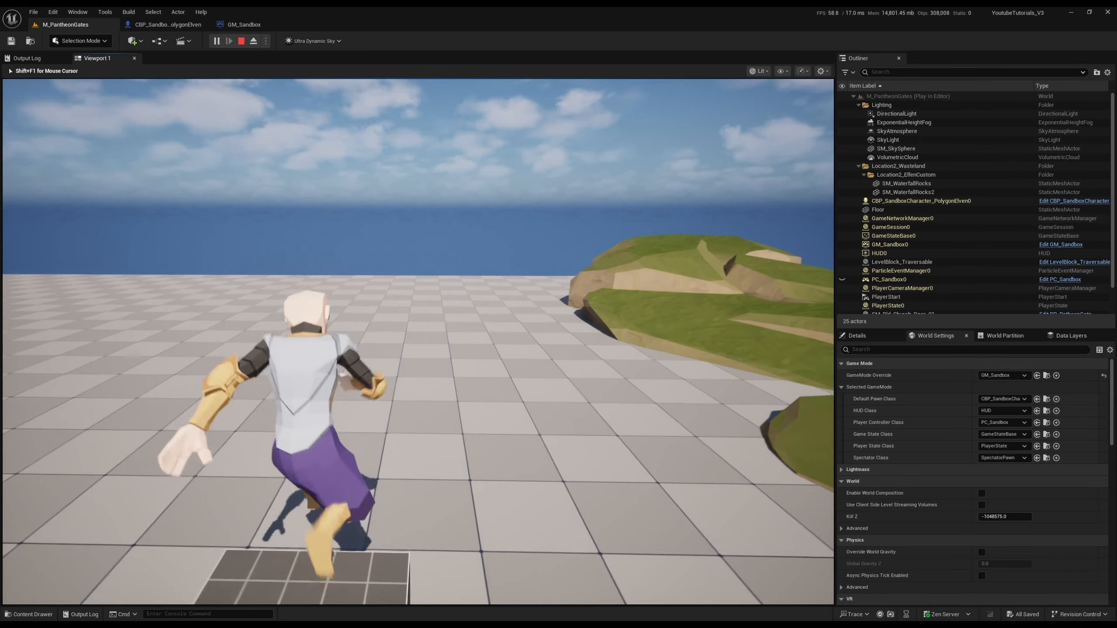
key("w")
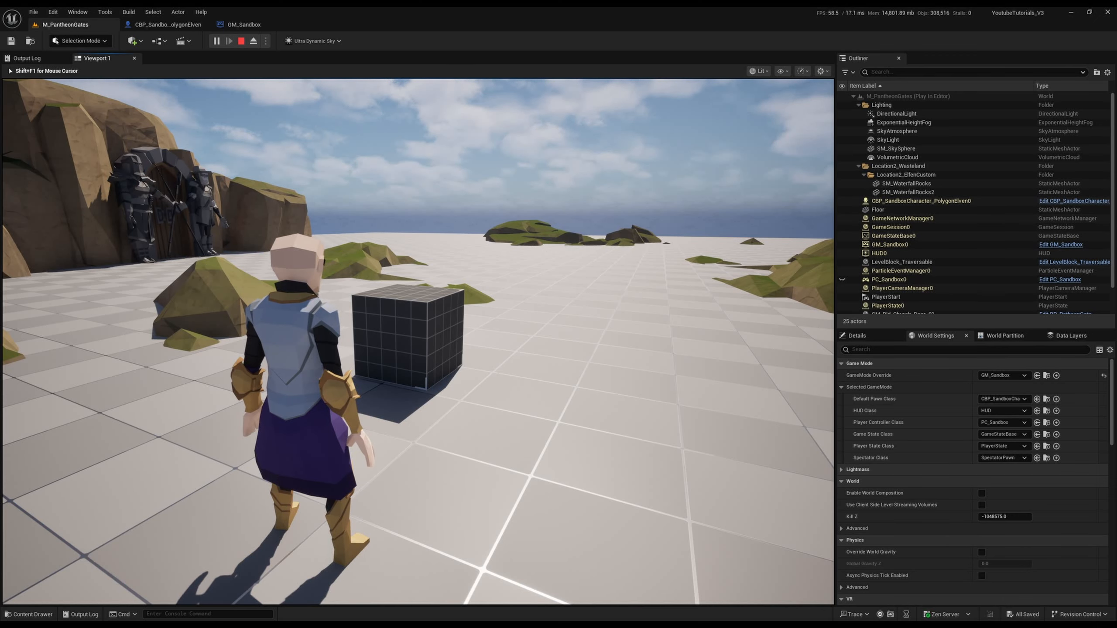
key("Escape")
Open the parent blueprint CBP_SandboxCharacter from the elven character blueprint and show its EventGraph
right_click_drag(628, 416, 499, 459)
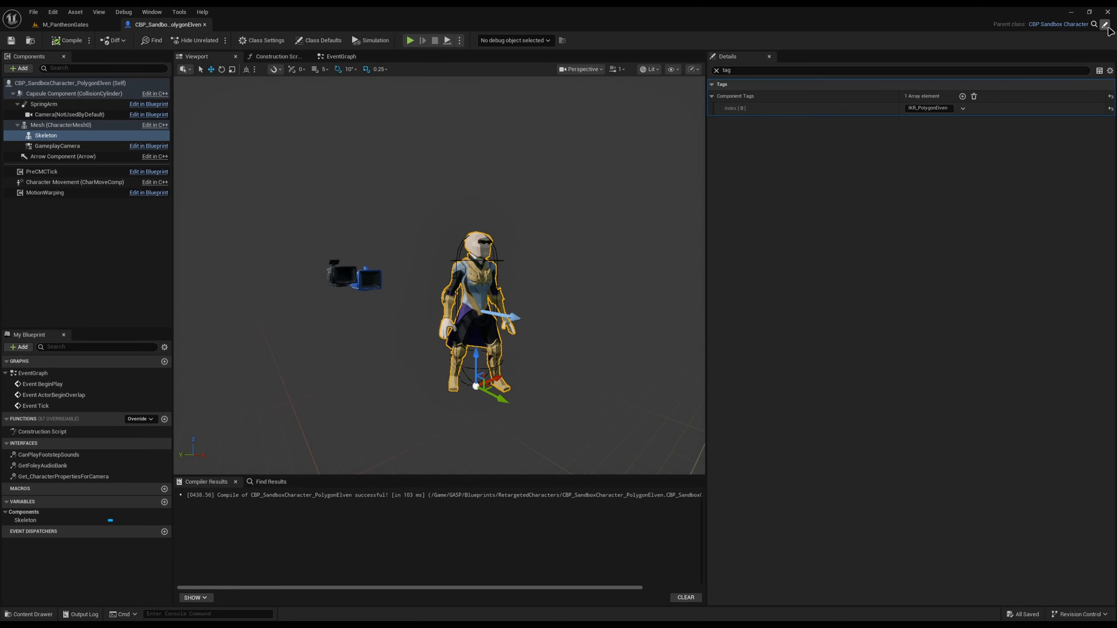
left_click(1104, 24)
right_click_drag(254, 224, 546, 228)
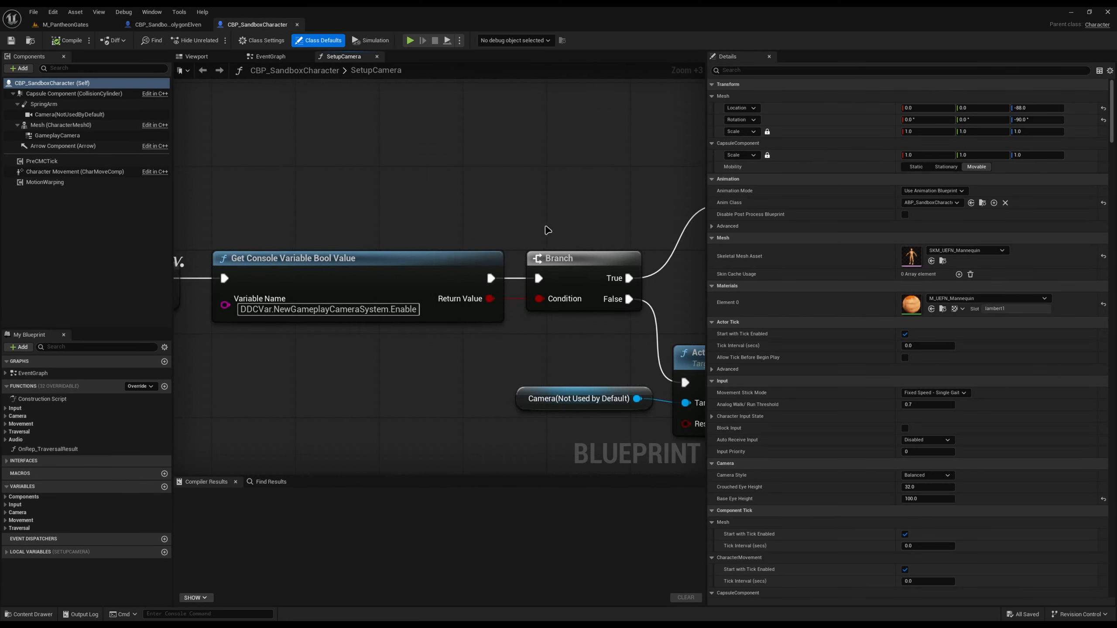
scroll(478, 235, "down", 9)
scroll(424, 300, "up", 2)
left_click(271, 59)
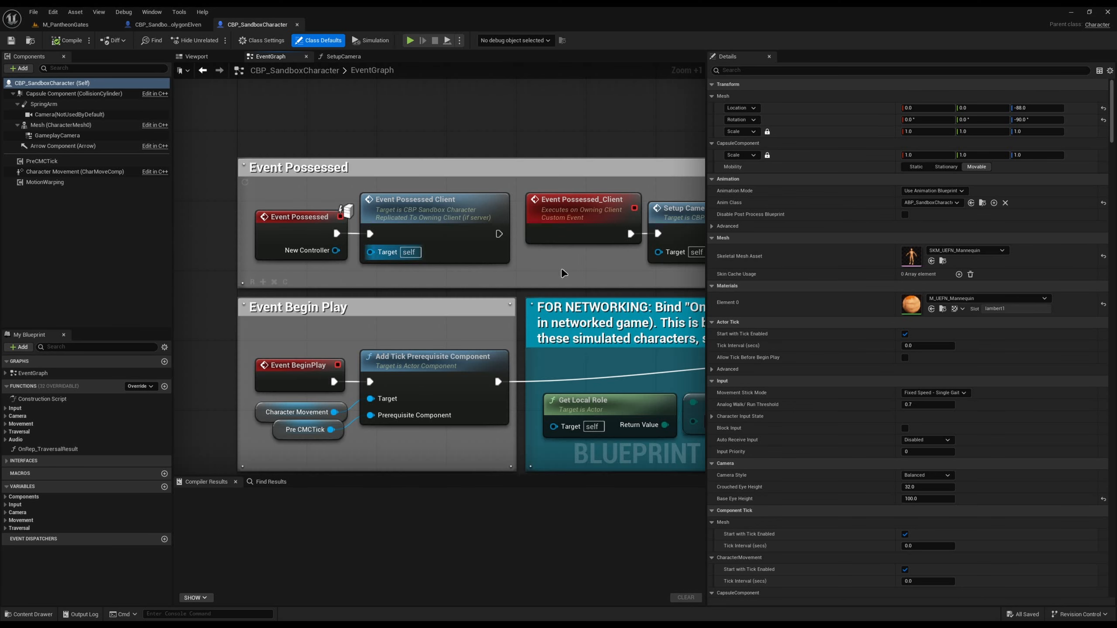
Examine the parent character's EventGraph from the Event Possessed group to the Movement Input group
left_click(198, 56)
right_click_drag(534, 352, 470, 341)
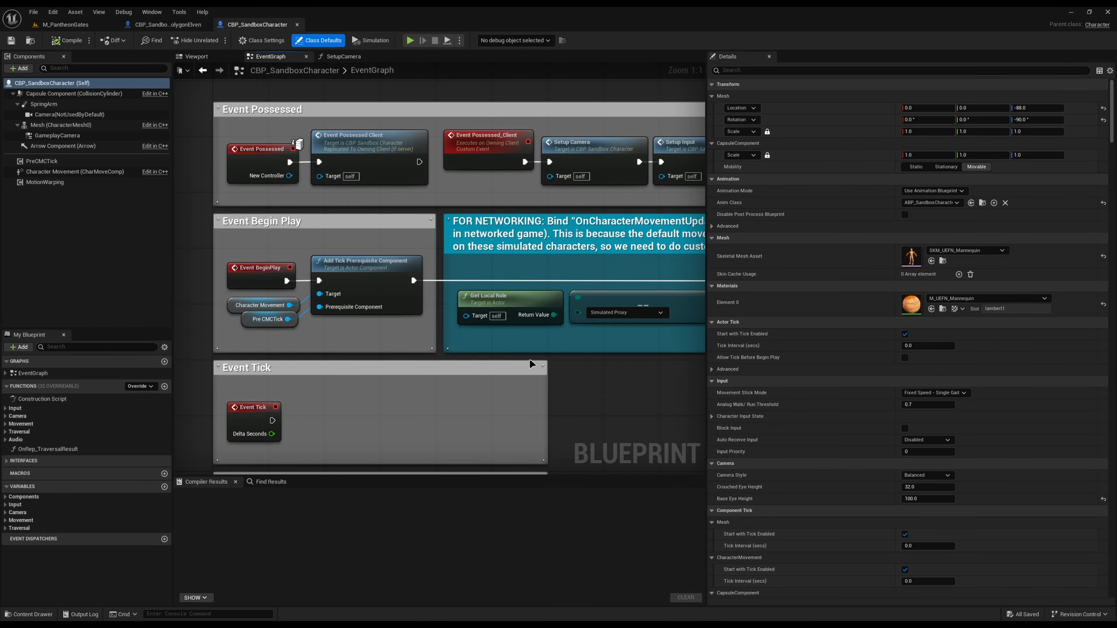
scroll(497, 352, "down", 4)
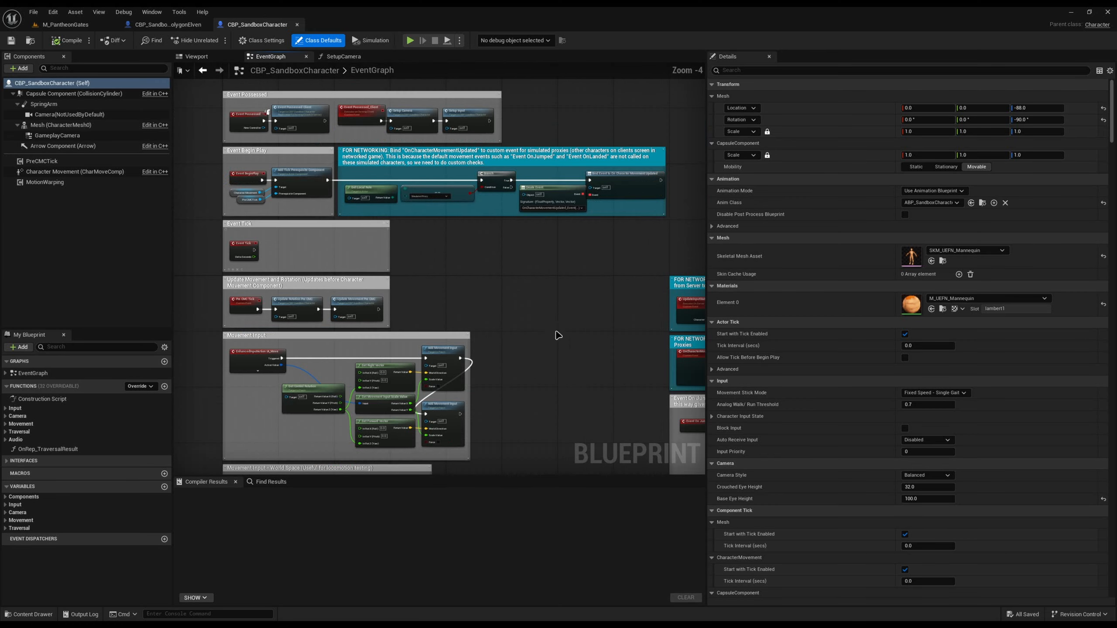
right_click_drag(556, 332, 417, 215)
right_click_drag(446, 422, 444, 302)
right_click_drag(362, 419, 468, 449)
scroll(374, 227, "down", 3)
scroll(414, 255, "up", 6)
left_click(414, 383)
right_click_drag(443, 395, 458, 220)
right_click_drag(328, 368, 277, 376)
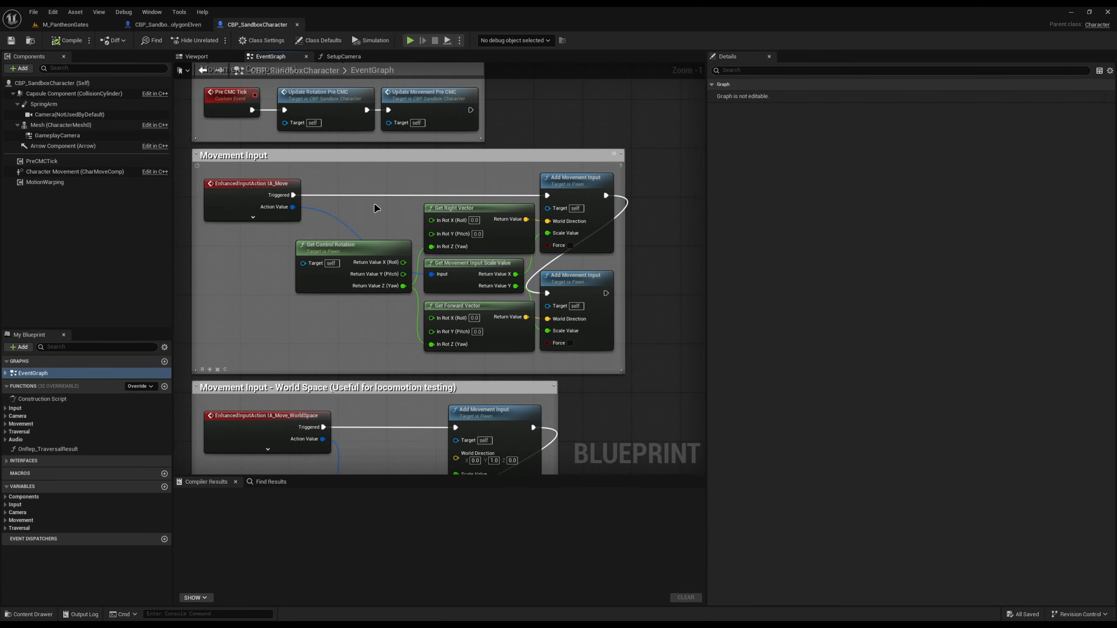
Select the nodes of the Movement Input group and of the World Space movement group to inspect their logic
left_click_drag(365, 182, 575, 332)
right_click_drag(547, 369, 582, 209)
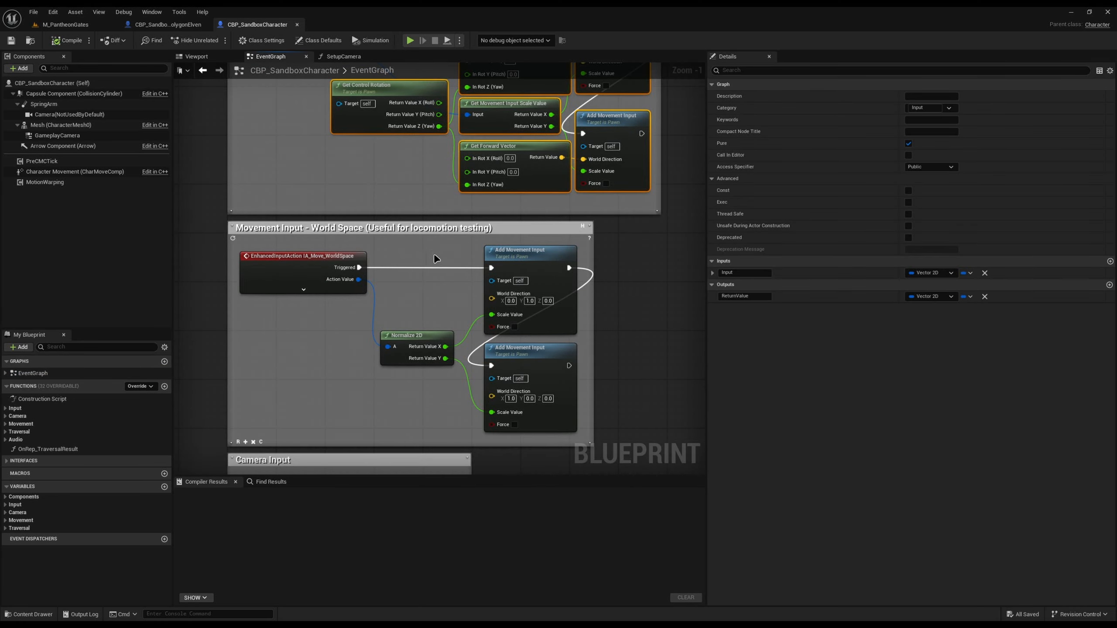
left_click_drag(434, 257, 604, 417)
right_click_drag(604, 418, 610, 229)
right_click_drag(496, 321, 462, 349)
Review the Event Possessed, Event Begin Play, networking and Event Tick groups in the EventGraph
scroll(462, 350, "down", 6)
right_click_drag(492, 90, 473, 362)
scroll(388, 212, "up", 5)
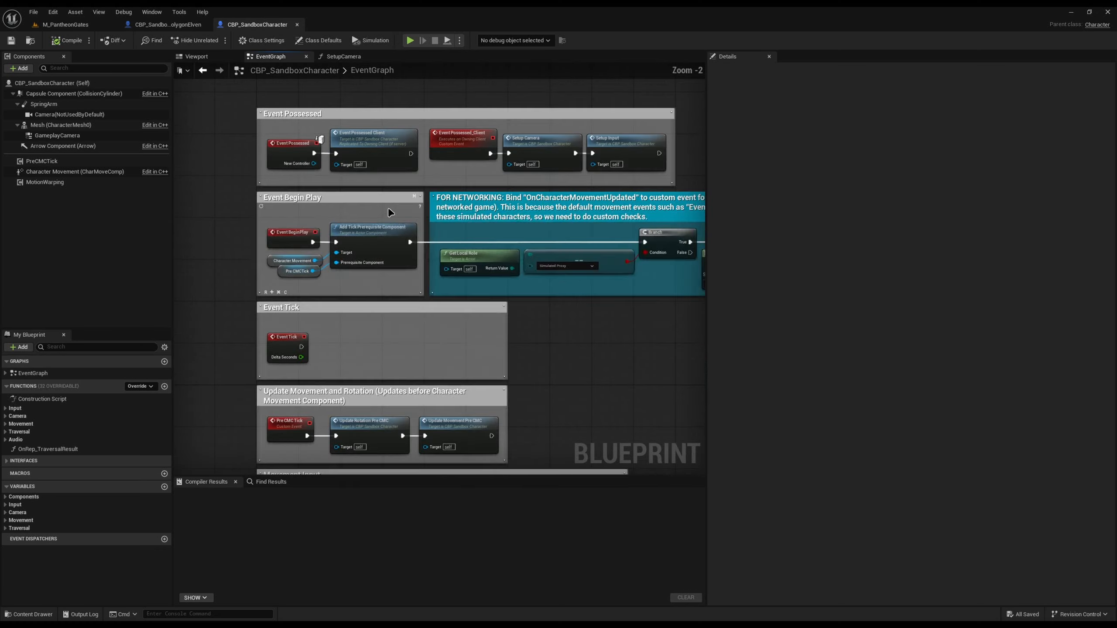
scroll(388, 212, "up", 2)
right_click_drag(466, 194, 486, 262)
right_click_drag(569, 283, 448, 174)
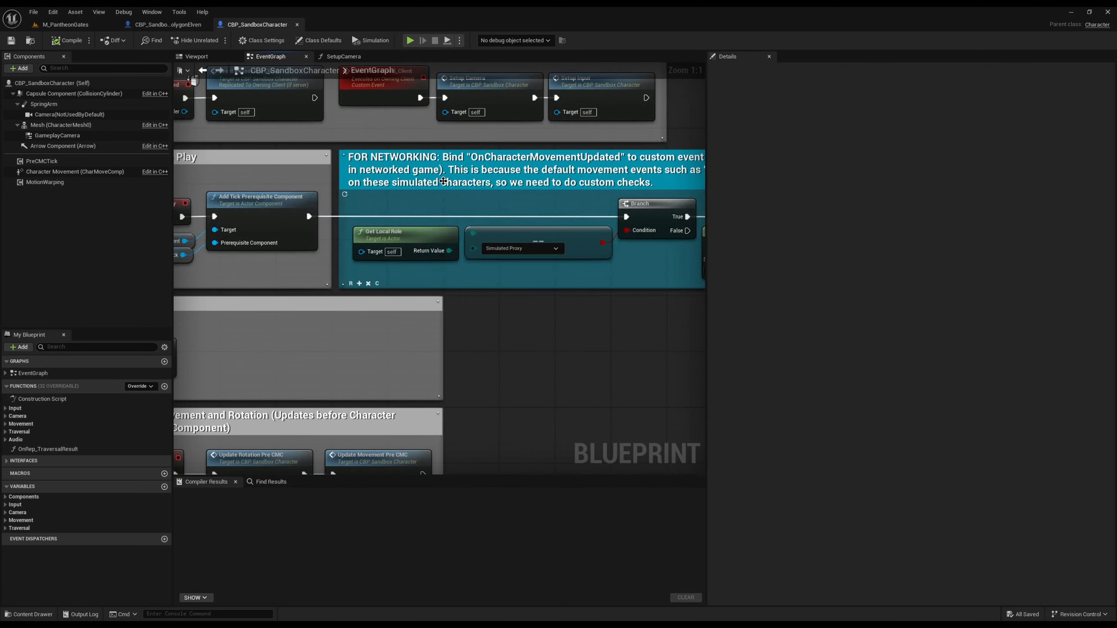
scroll(476, 308, "down", 2)
right_click_drag(476, 307, 581, 211)
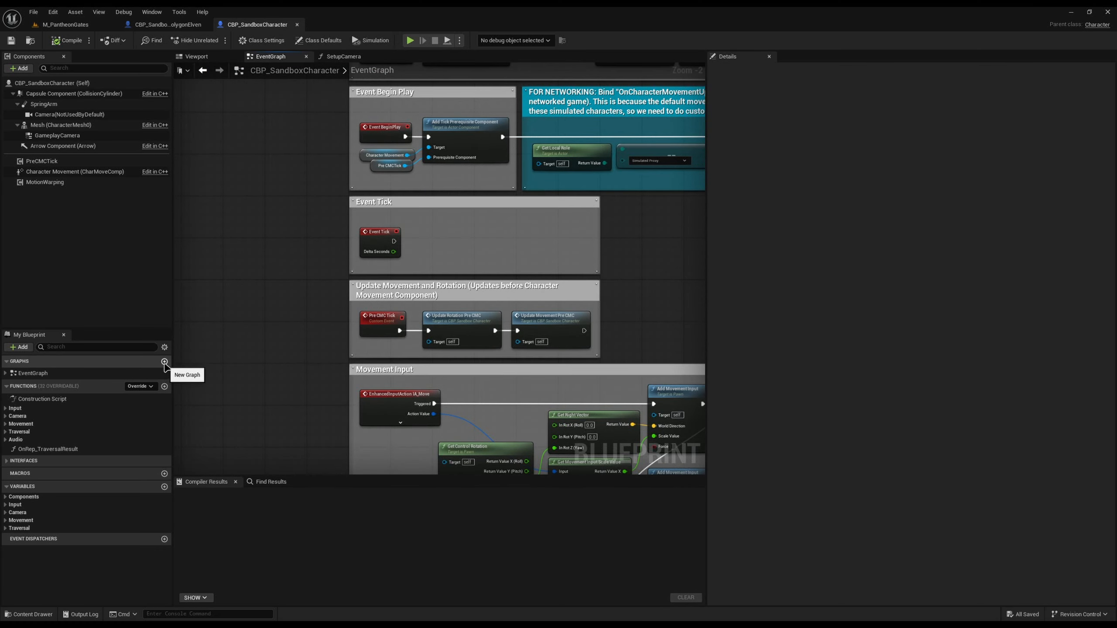
Add a new graph named GameSystems to CBP_SandboxCharacter, and compile and save the blueprint
left_click(164, 362)
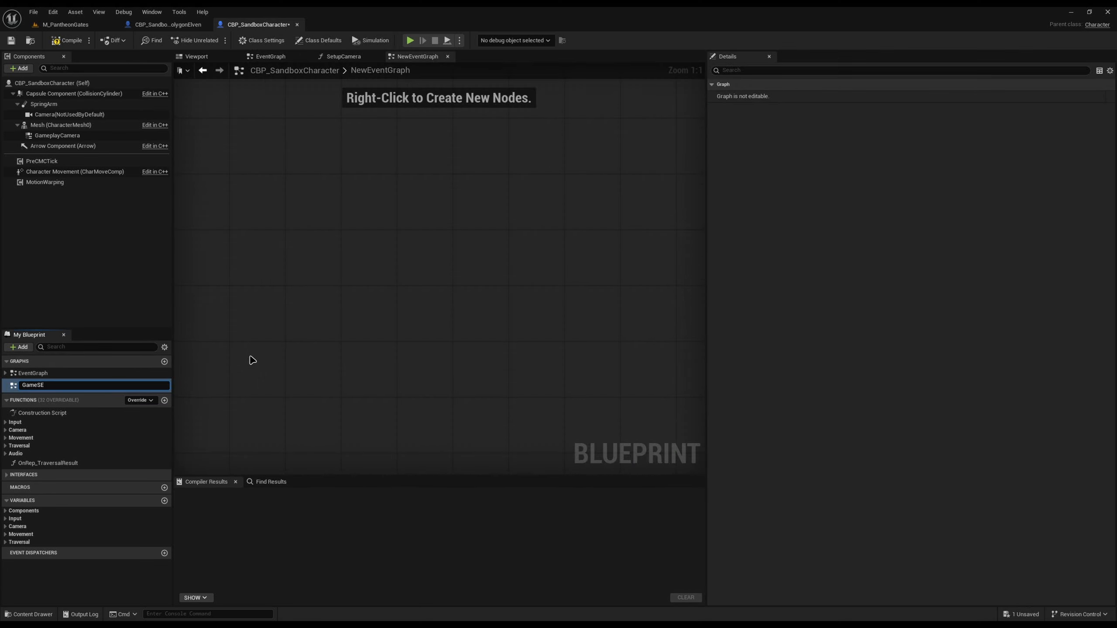
type("GameSystems")
key("Return")
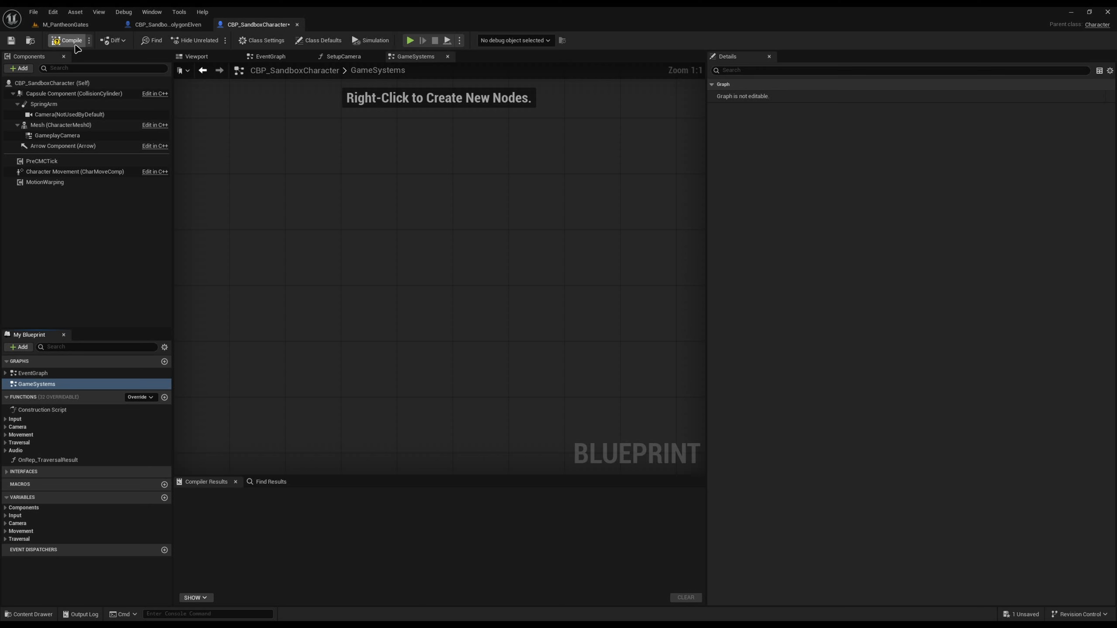
key("ctrl+s")
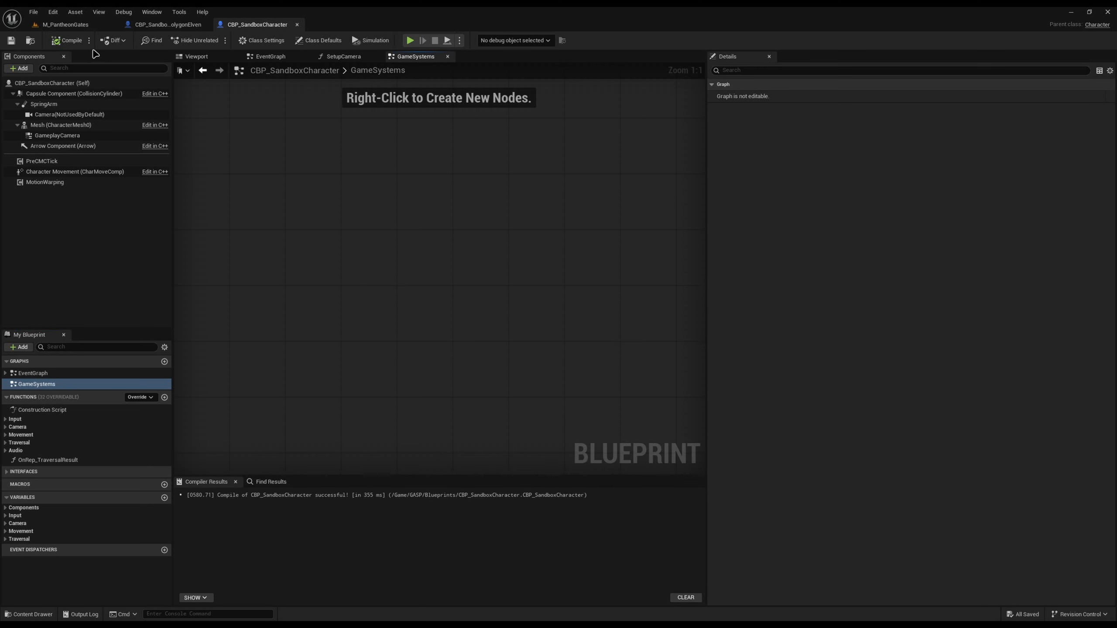
Open ALS_GameMode_SP, close BP_ThirdPersonGameMode, and open the default pawn blueprint ALS_CharacterBP
key("ctrl+space")
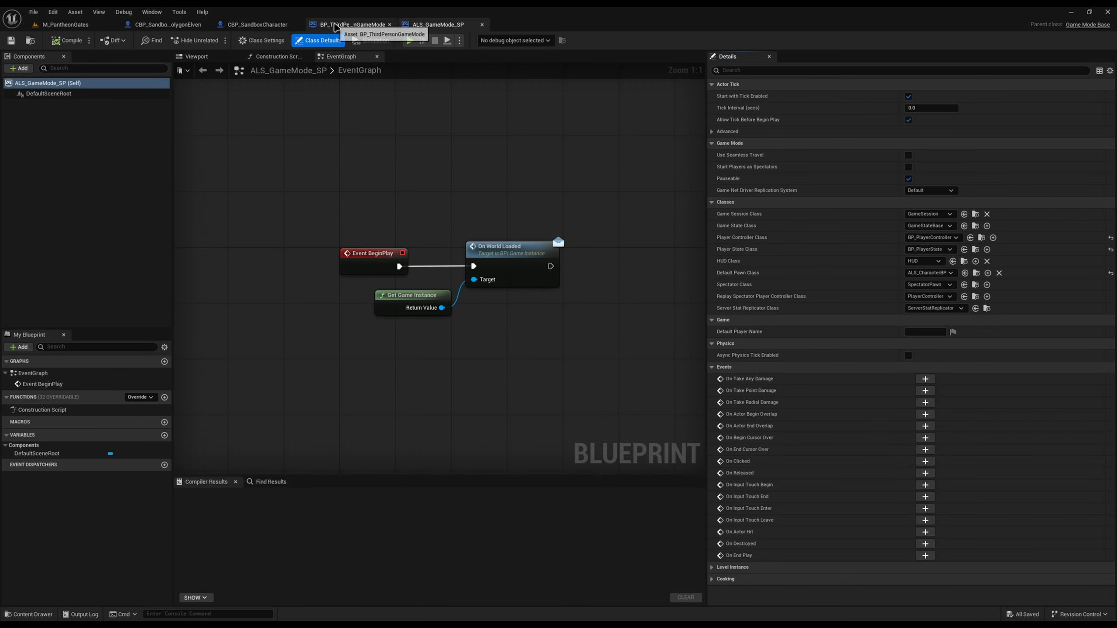
left_click(390, 24)
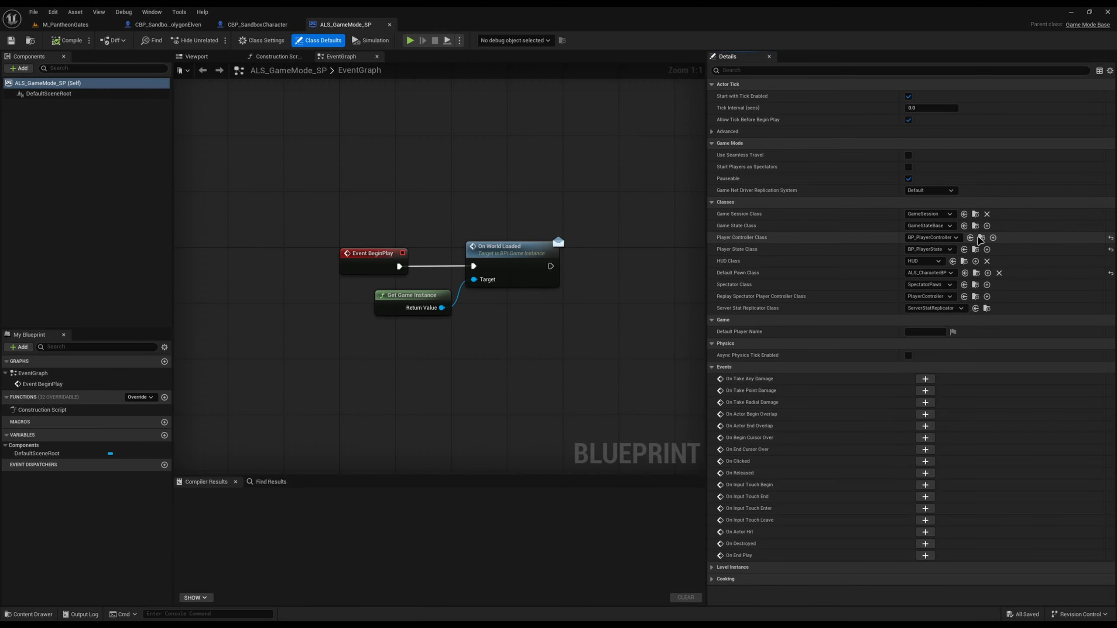
left_click(976, 273)
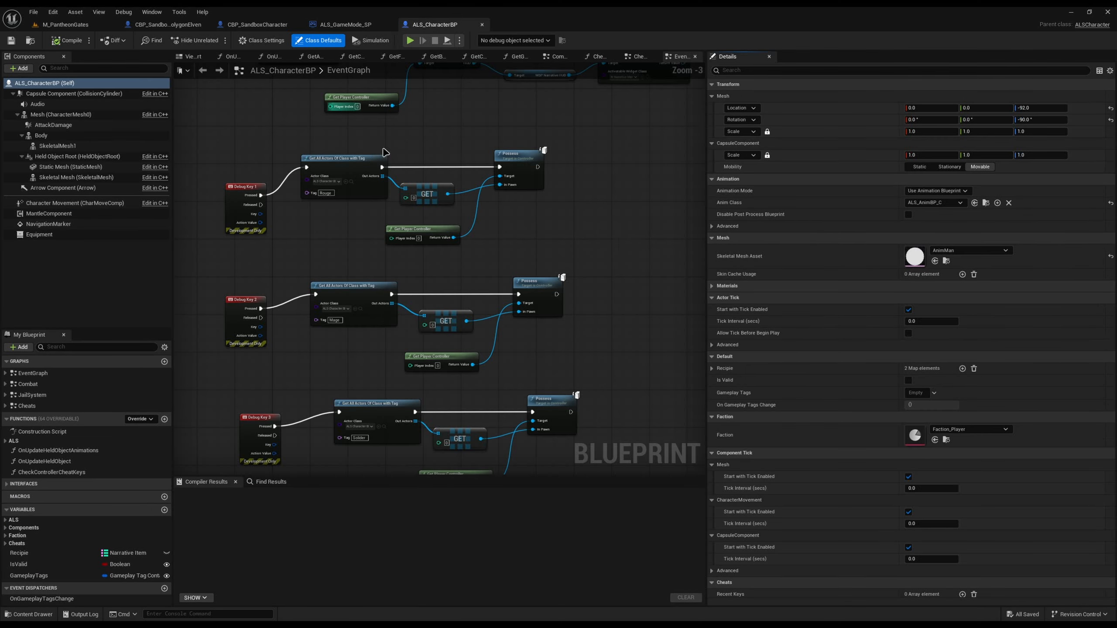
Look over the EventGraph of ALS_CharacterBP and show its class settings with the implemented interfaces
scroll(383, 151, "down", 6)
right_click_drag(456, 200, 408, 182)
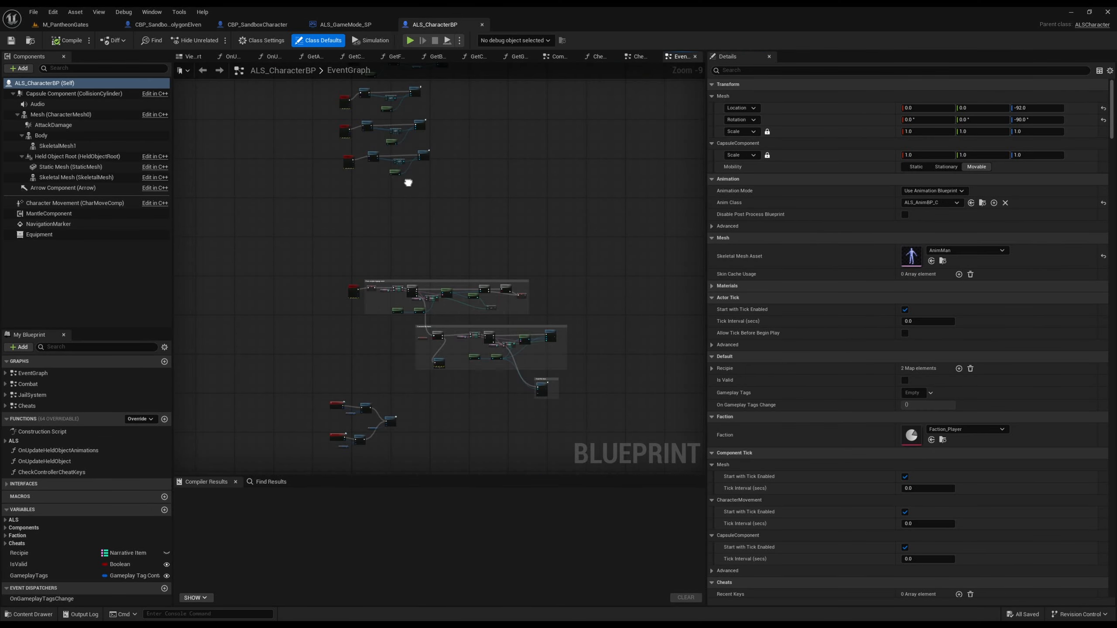
scroll(440, 308, "down", 2)
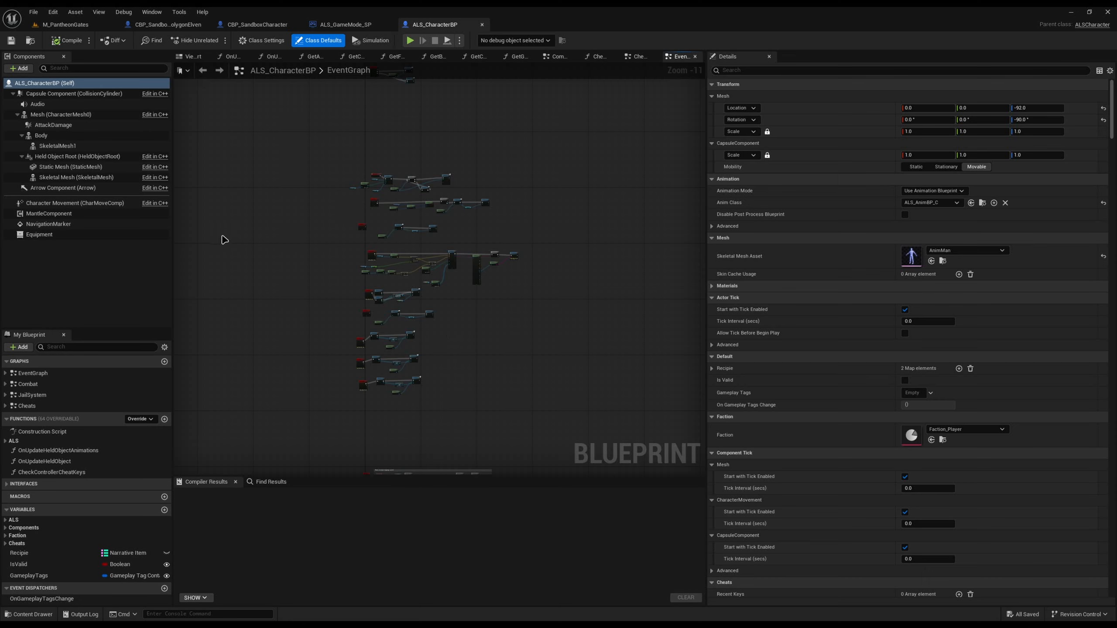
left_click(261, 40)
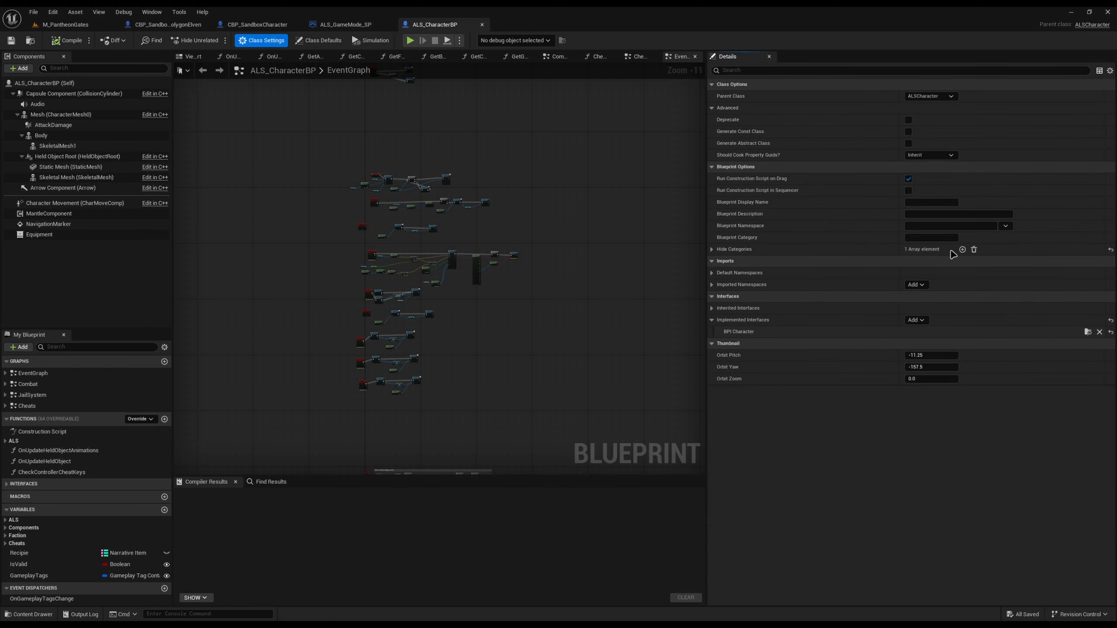
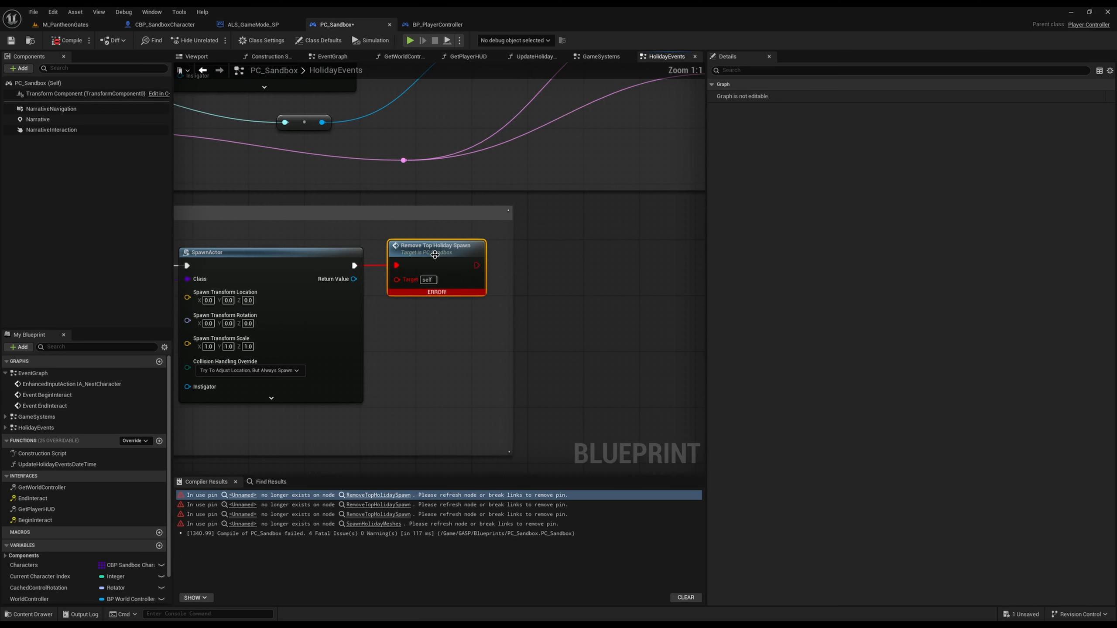
Refresh the broken Remove Top Holiday Spawn and Spawn Holiday Meshes nodes in HolidayEvents, and compile and save PC_Sandbox
right_click(430, 251)
left_click(475, 320)
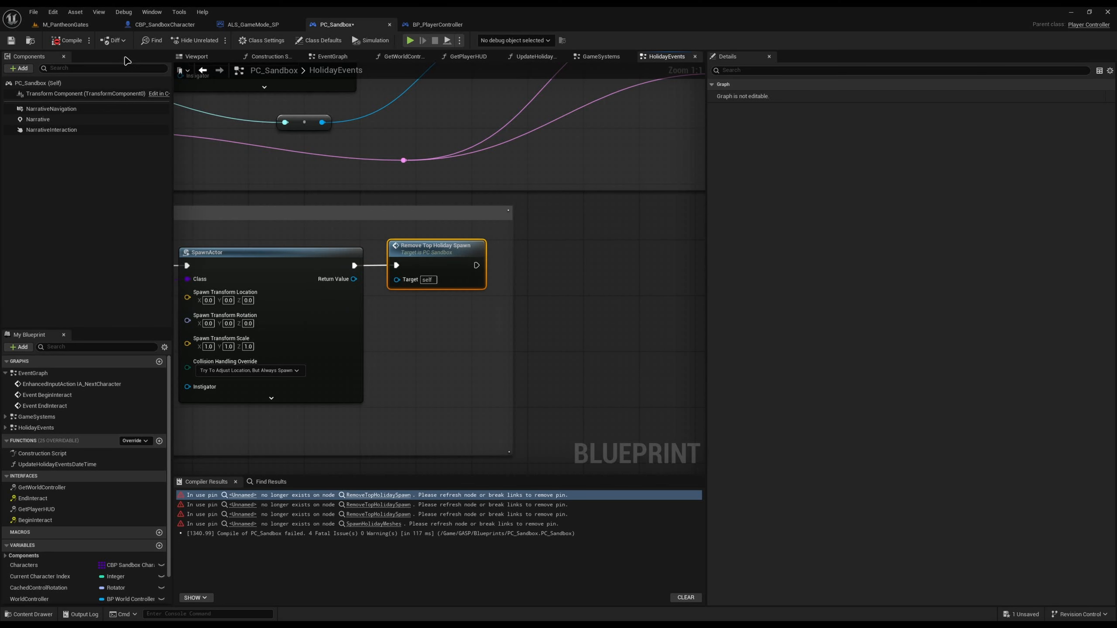
left_click(70, 40)
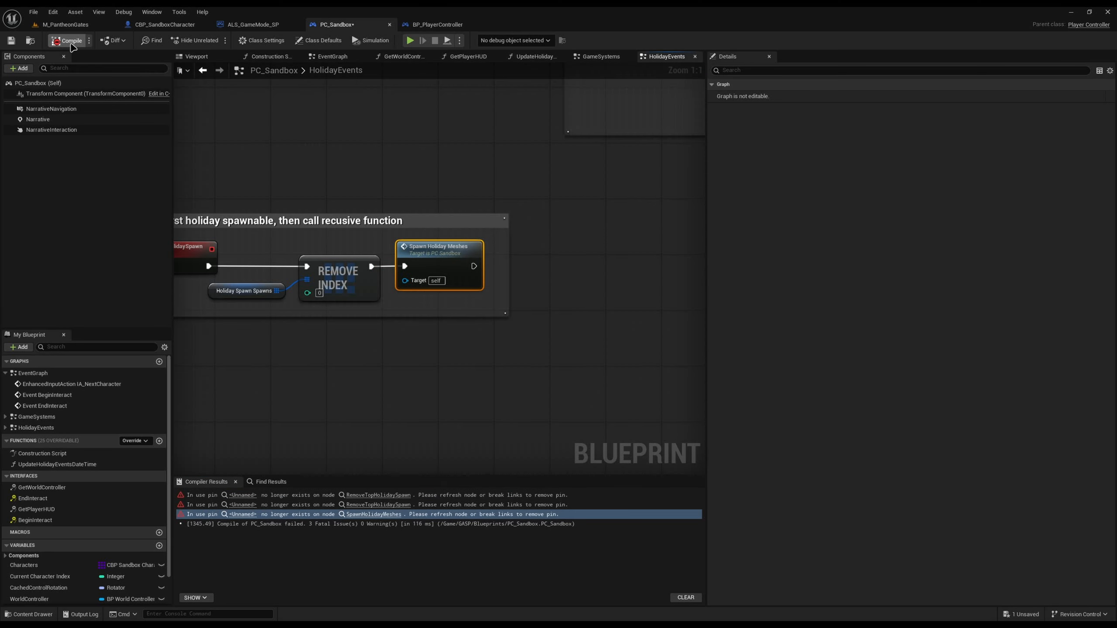
left_click(70, 40)
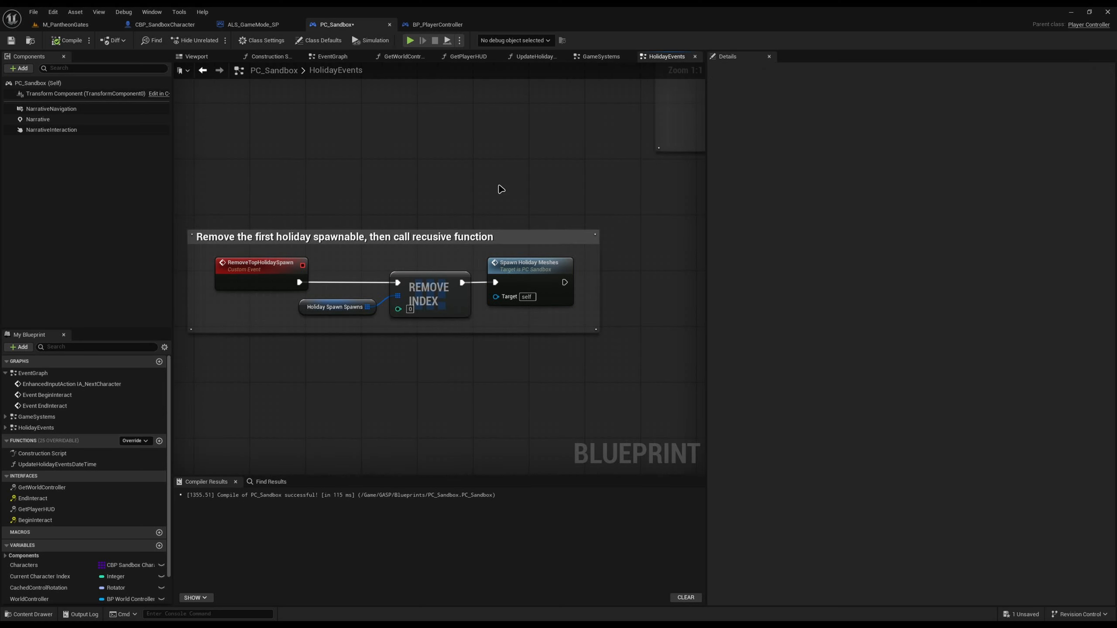
key("ctrl+s")
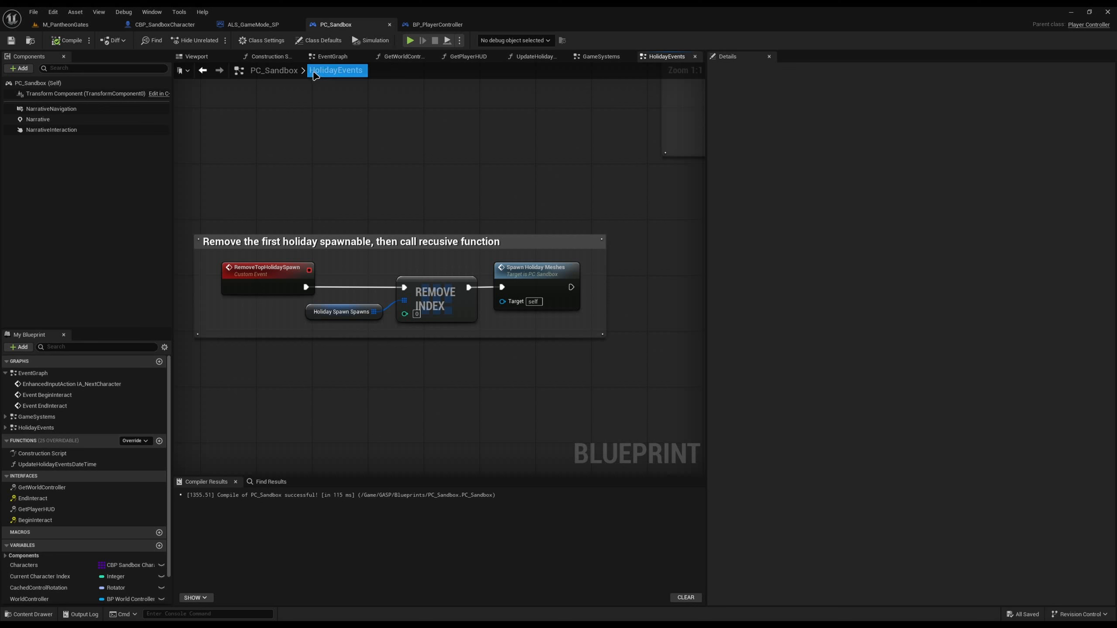
Open BP_PlayerState from the Player State Class of ALS_GameMode_SP and review its inventory loading and looting events
left_click(256, 28)
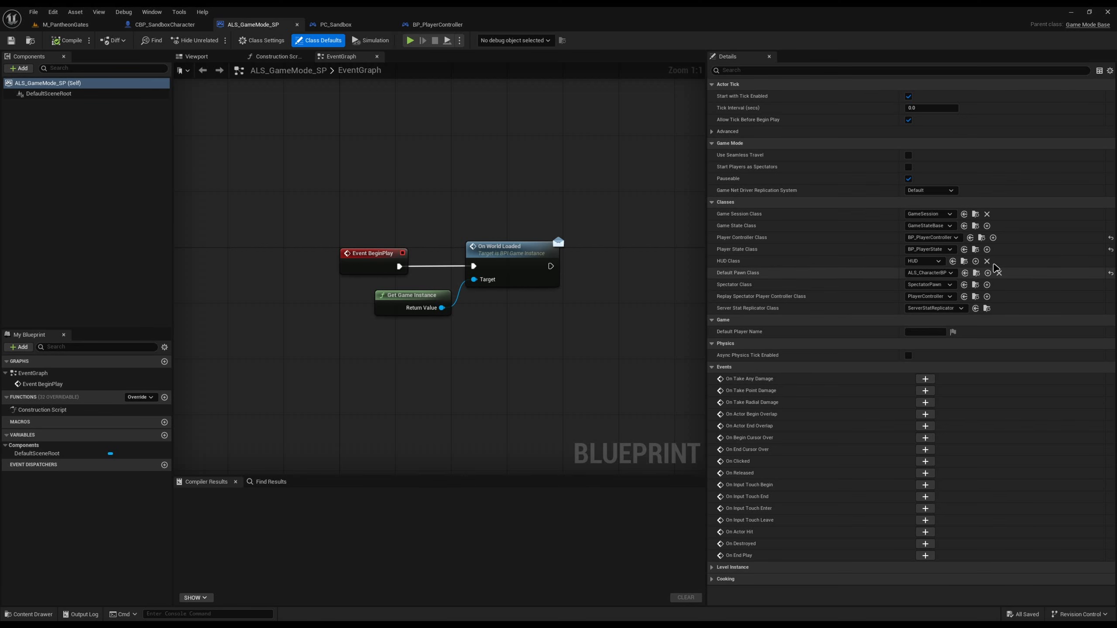
left_click(975, 250)
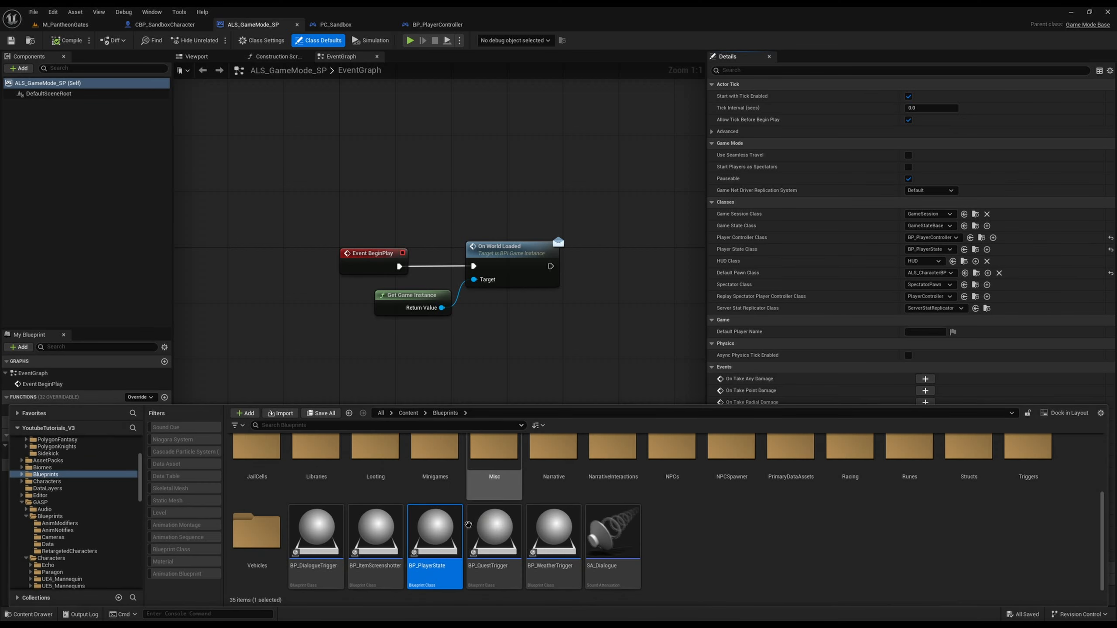
double_click(433, 554)
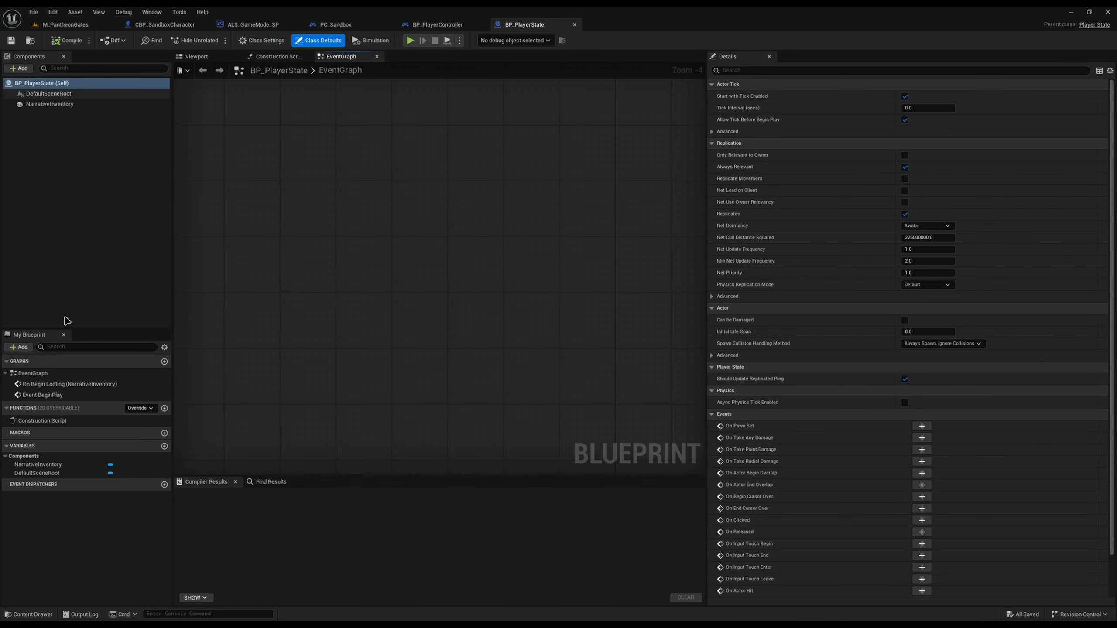
scroll(311, 207, "down", 7)
scroll(423, 227, "up", 8)
scroll(400, 236, "up", 1)
right_click_drag(358, 262, 513, 312)
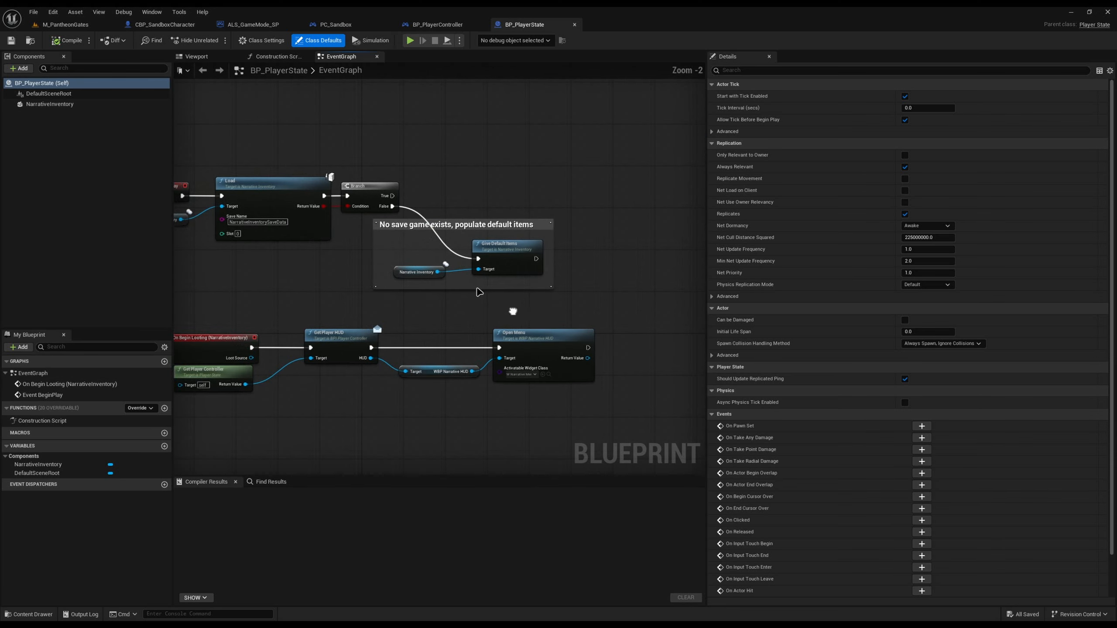
Set GM_Sandbox's Player State Class to BP_PlayerState and show the EventGraph of BP_PlayerState
key("ctrl+space")
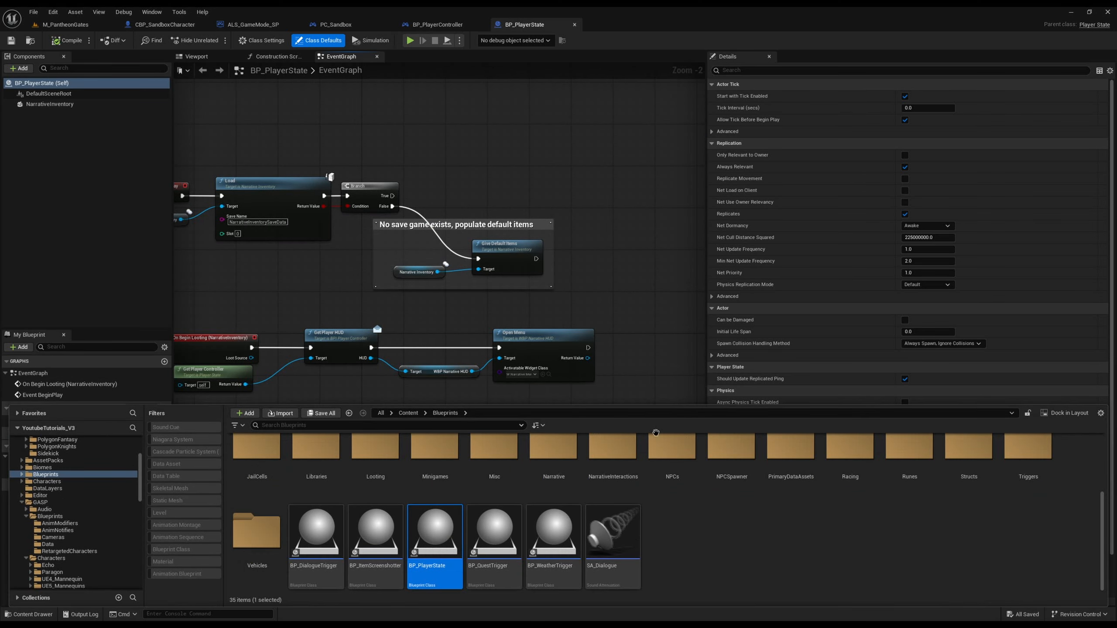
left_click(65, 24)
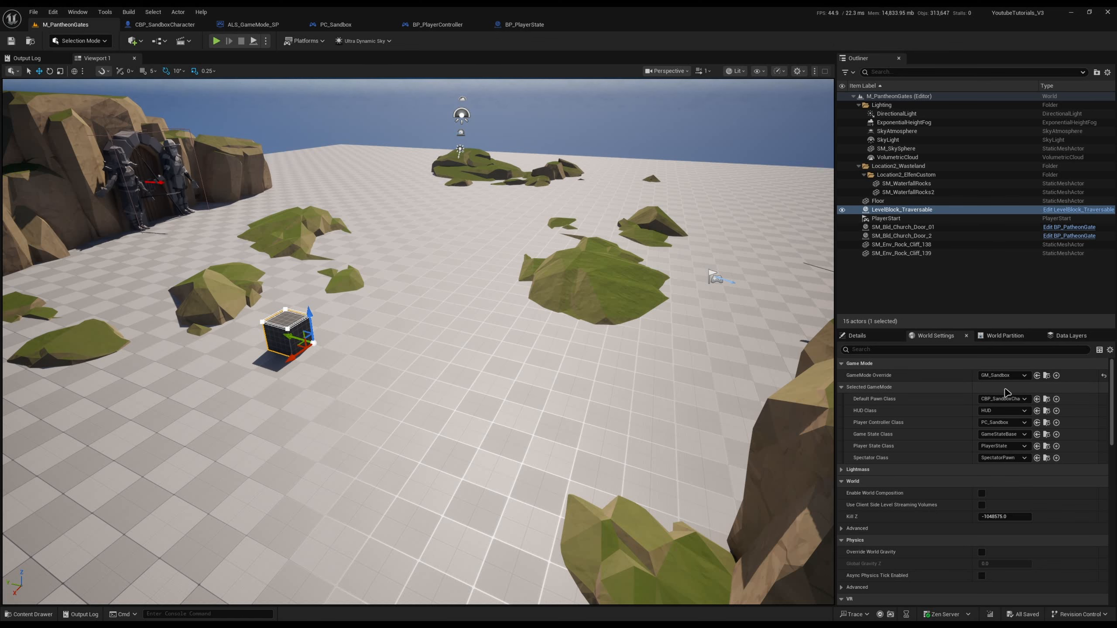
left_click(1047, 375)
double_click(672, 442)
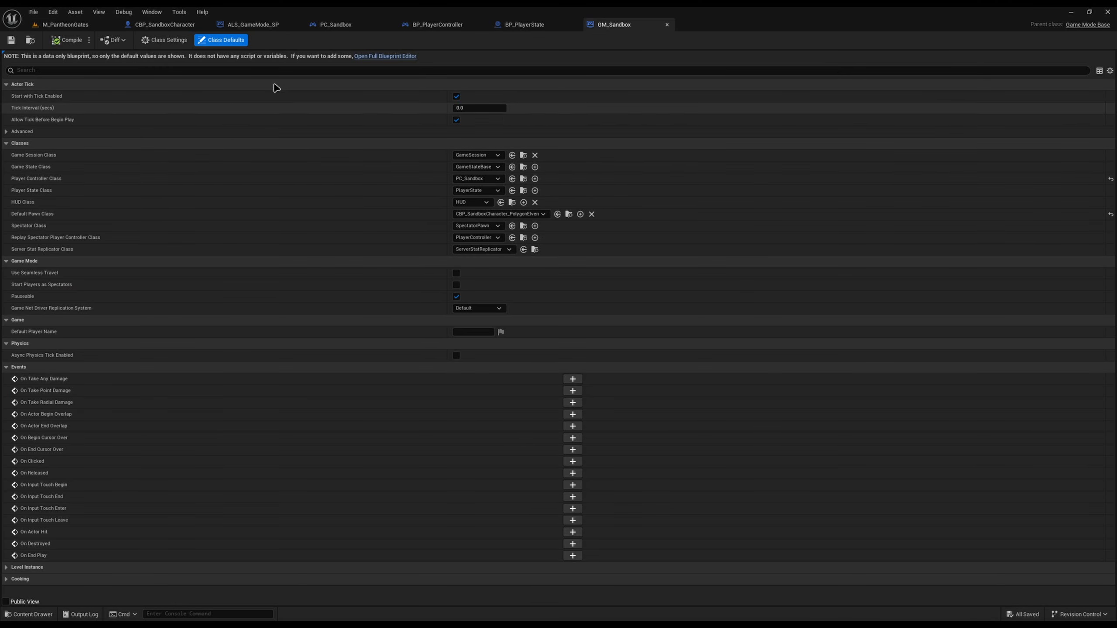
left_click(483, 191)
left_click(490, 214)
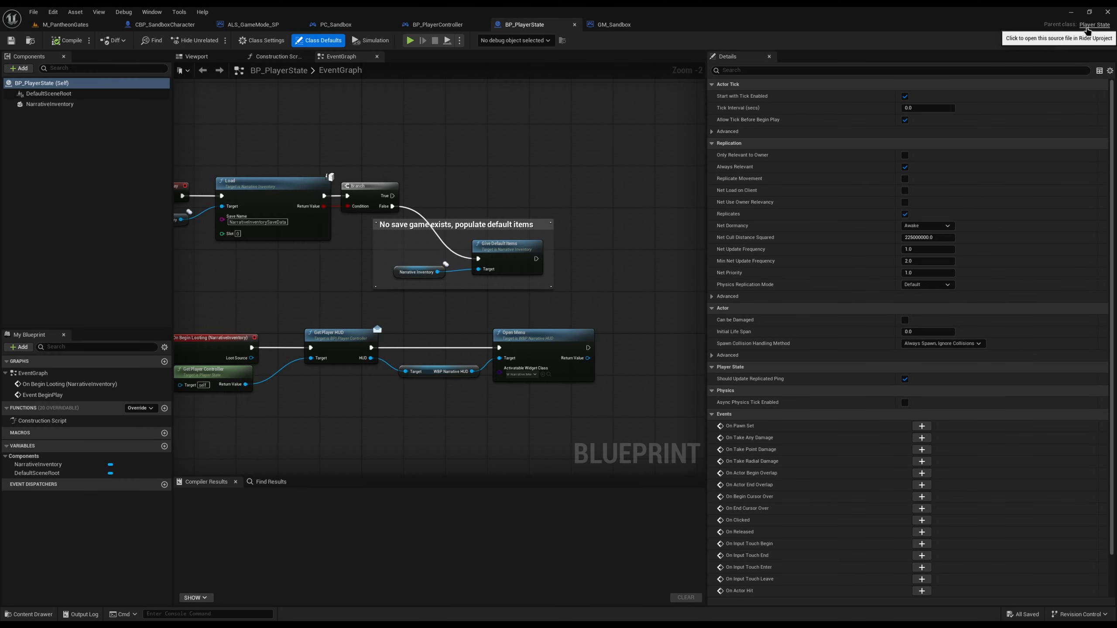
right_click_drag(534, 205, 669, 191)
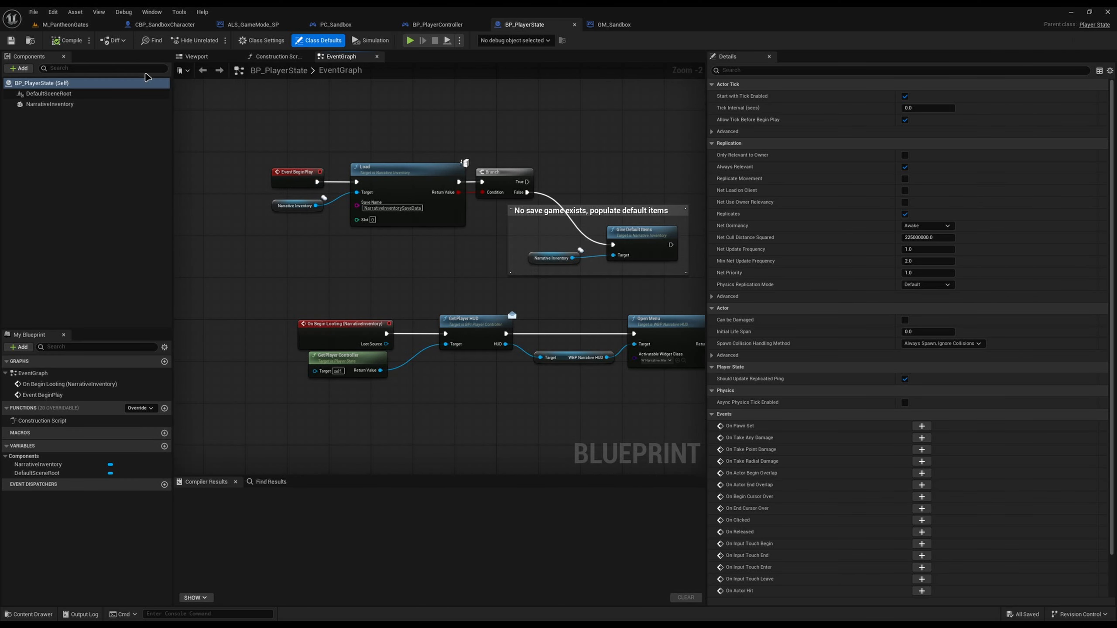
Play the M_PantheonGates level and run the elven character toward the 1 m block to test the new setup
left_click(62, 25)
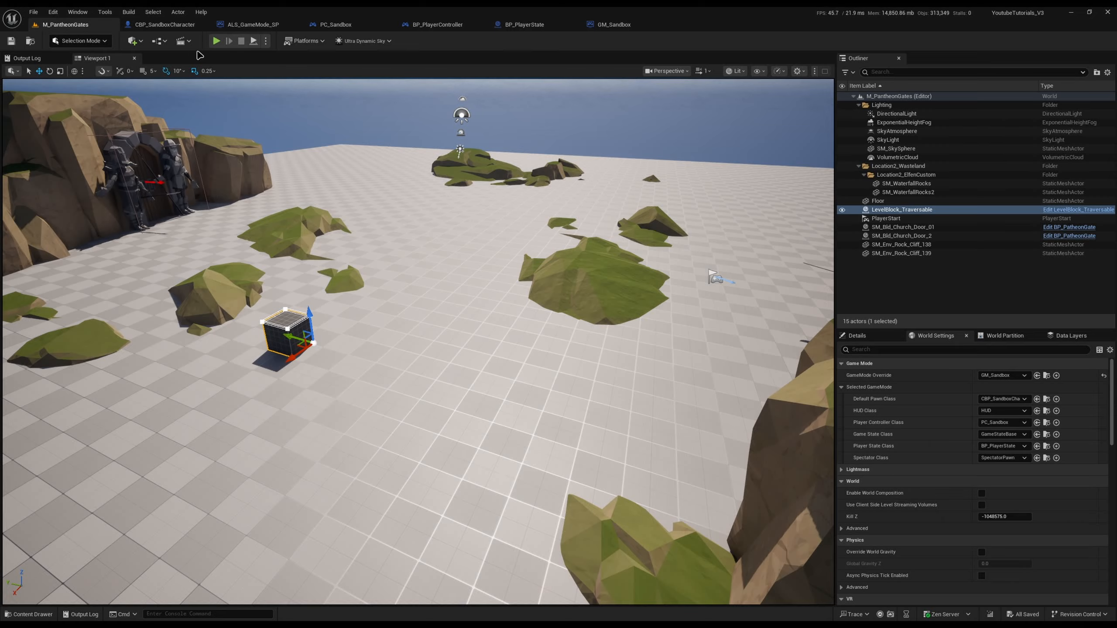
left_click(216, 40)
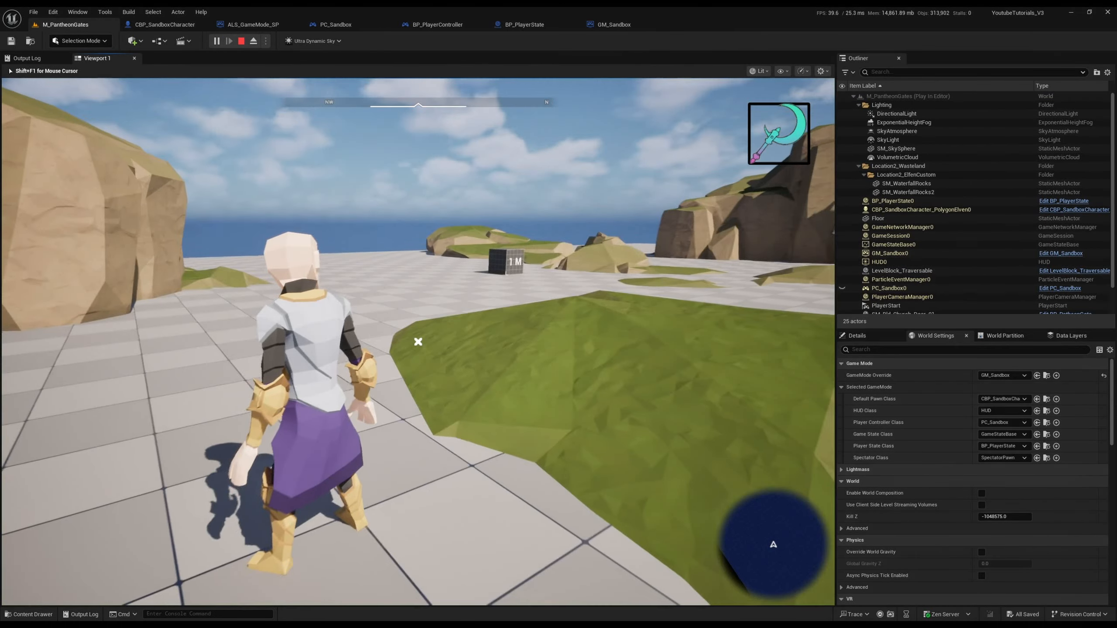
key("w")
key("w")
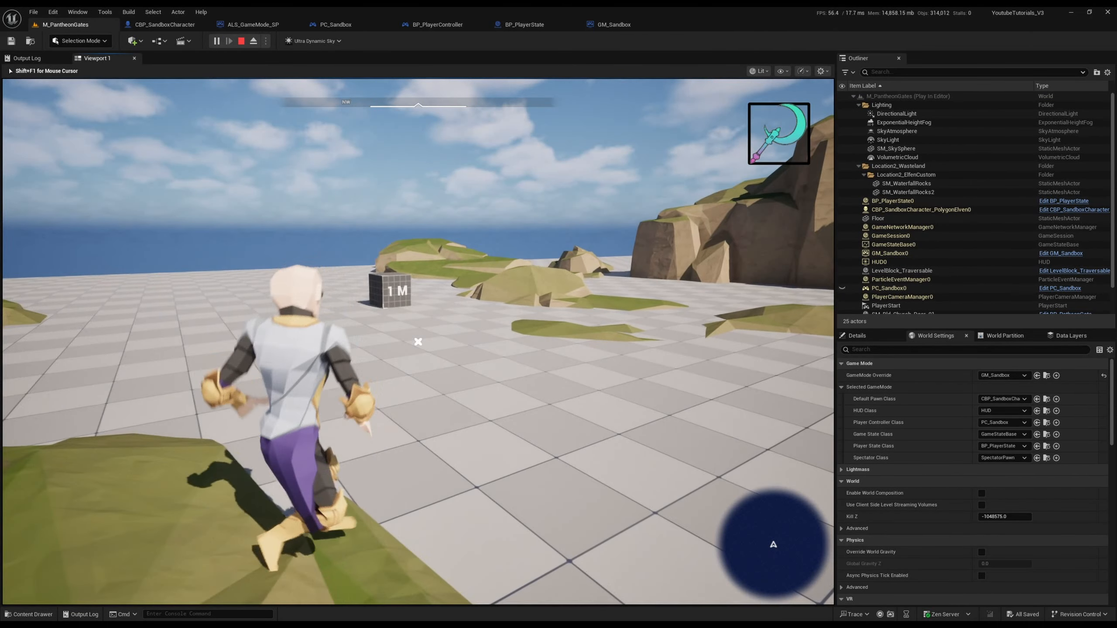
key("w")
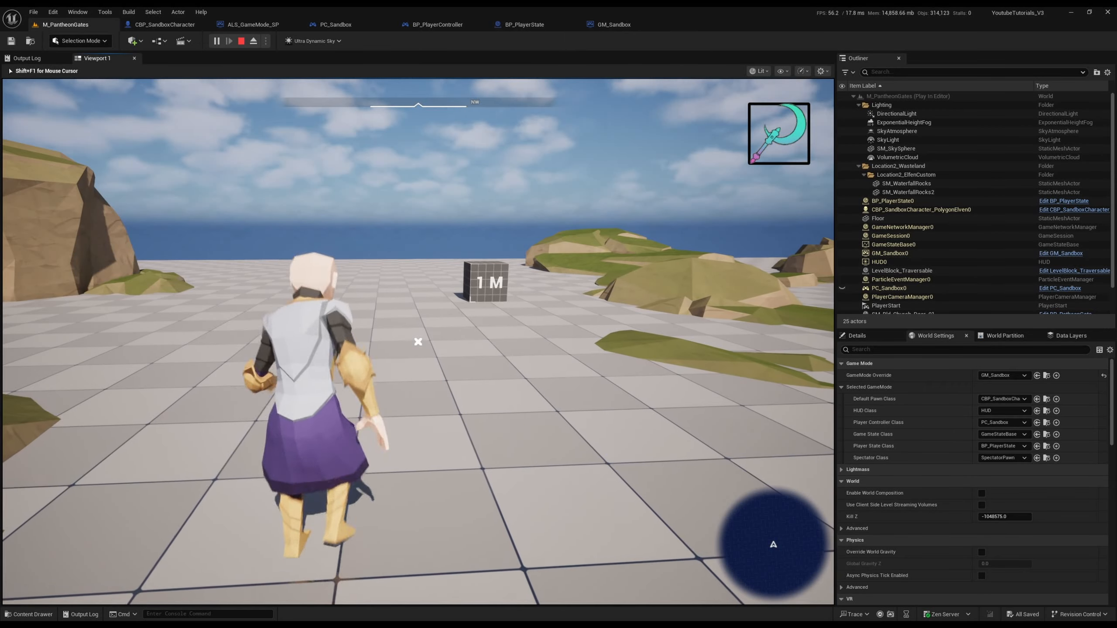
key("w")
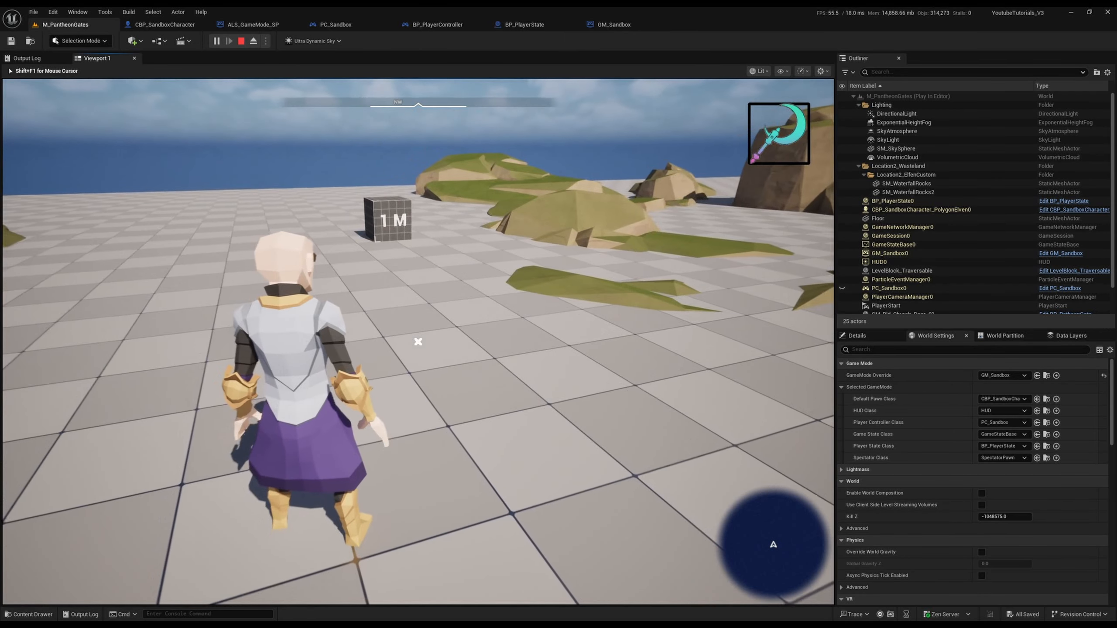
Run the elven character over the 1 m block to the Pantheon Gate to test its interaction, and end the play session
key("w")
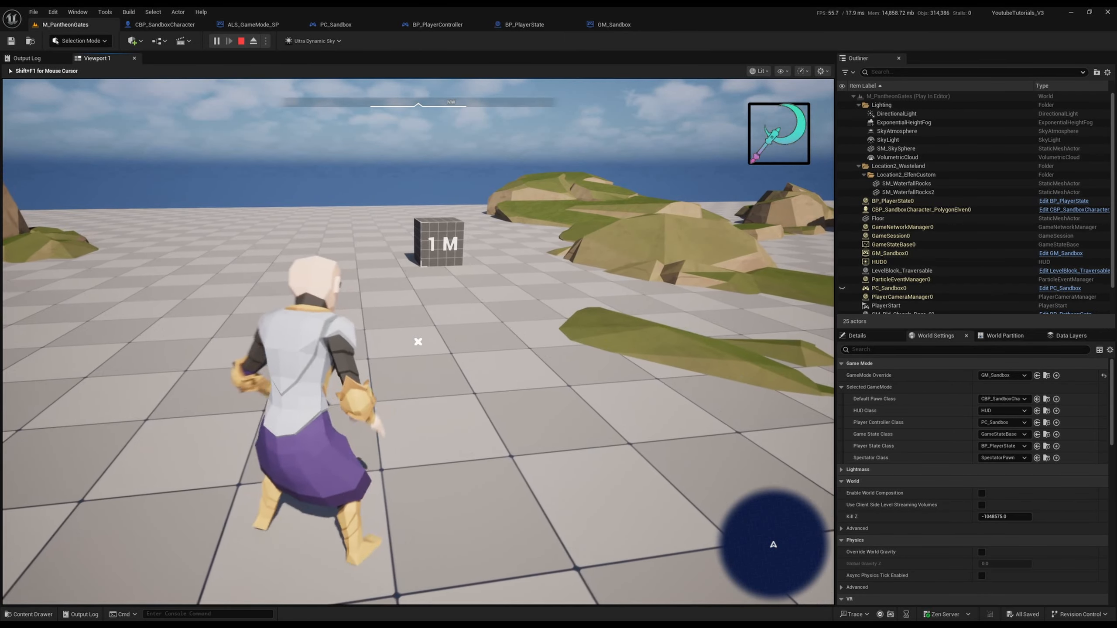
key("w")
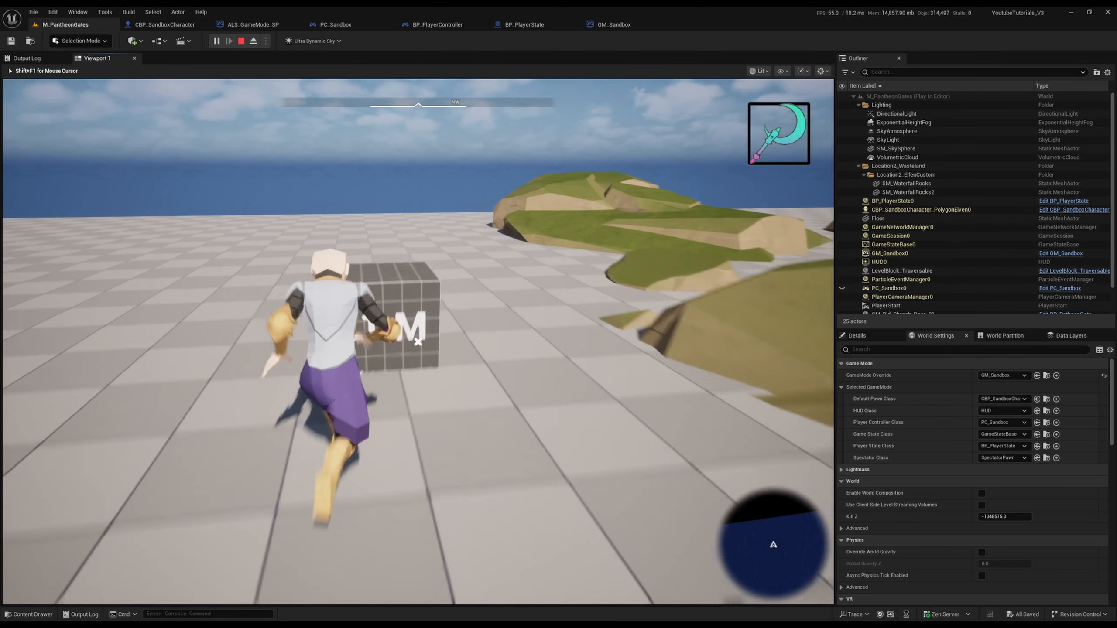
key("space")
key("w")
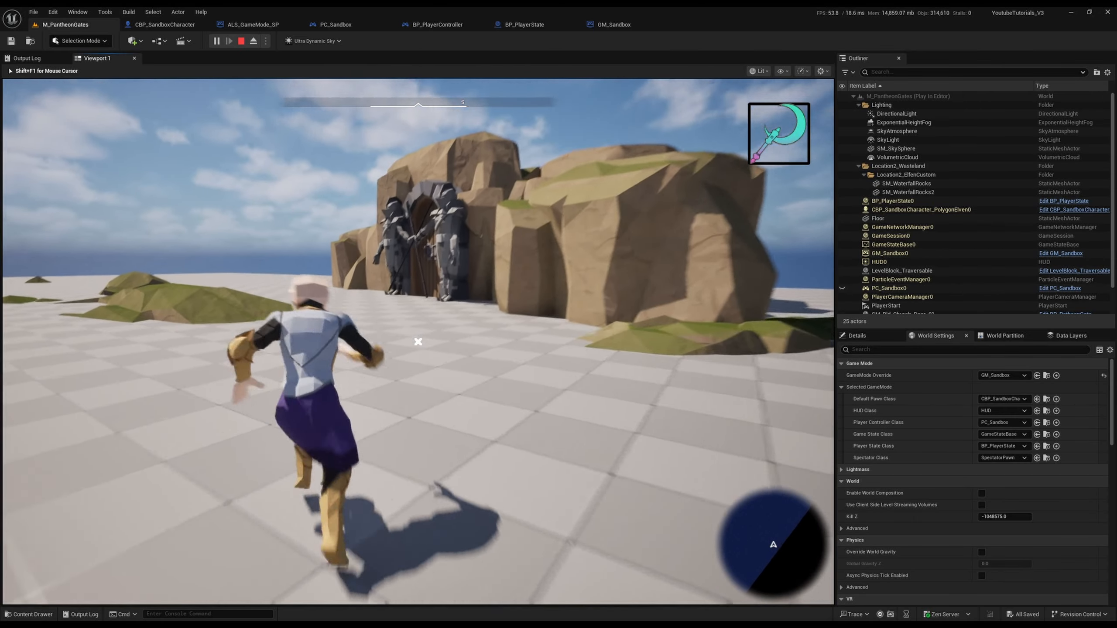
key("w")
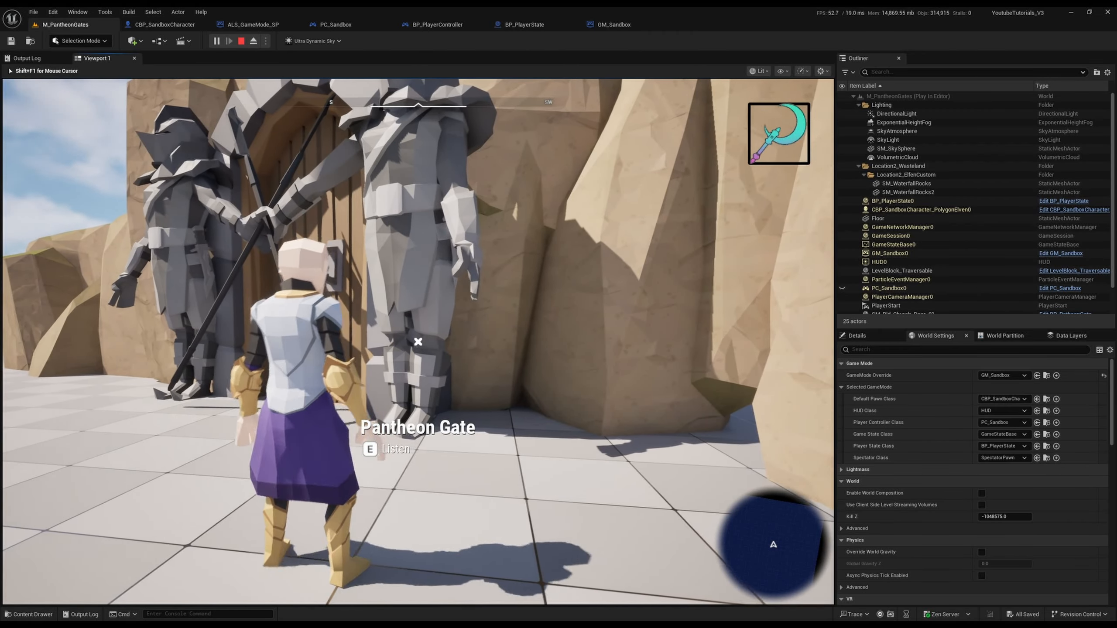
key("a")
key("Escape")
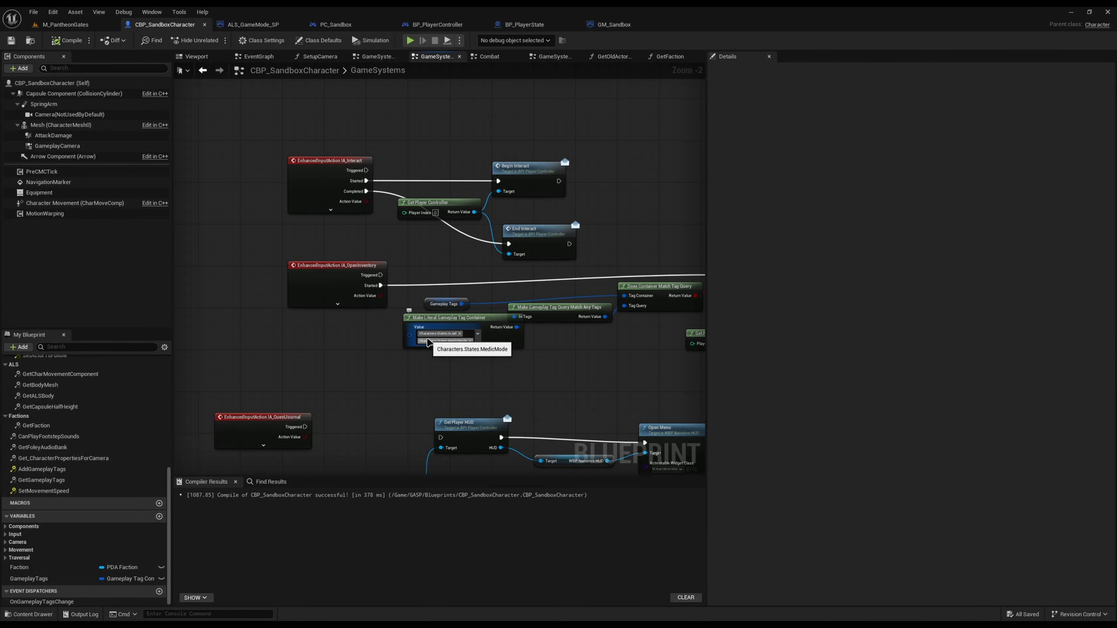
Open the Setup Input function from the Event Possessed section of CBP_SandboxCharacter's EventGraph
right_click_drag(432, 192, 434, 237)
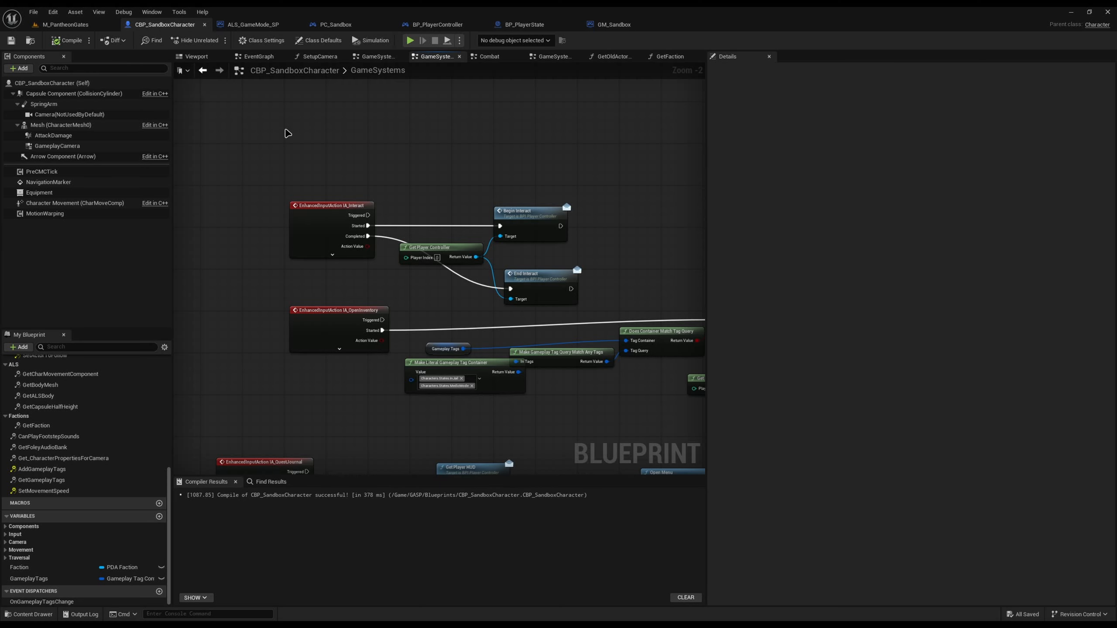
scroll(88, 440, "up", 8)
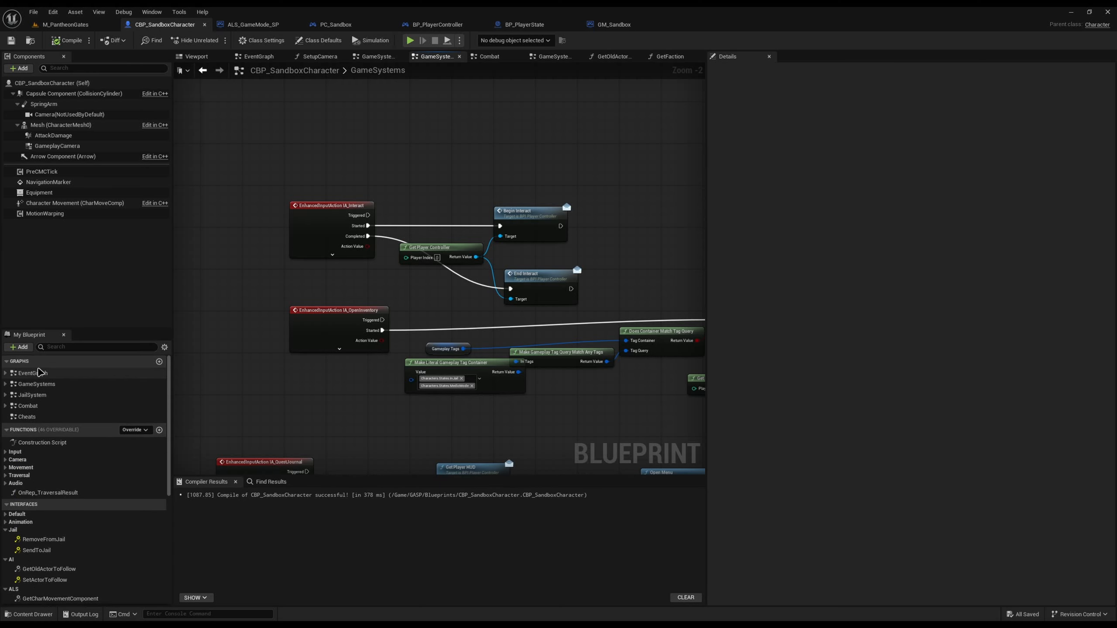
left_click(54, 374)
double_click(55, 378)
scroll(427, 334, "up", 10)
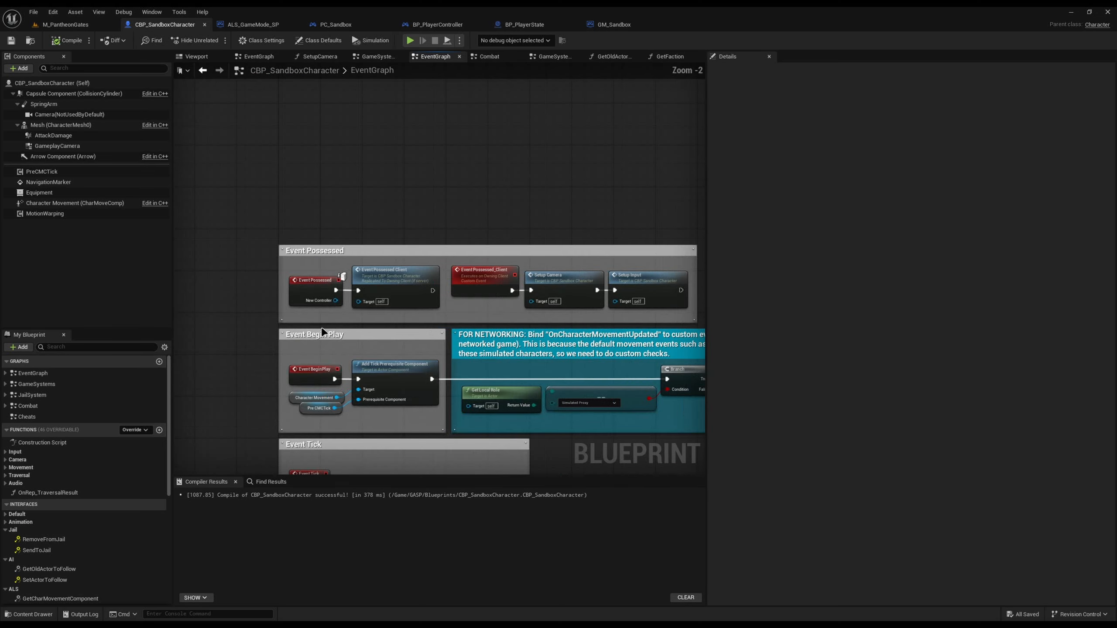
right_click_drag(427, 334, 464, 327)
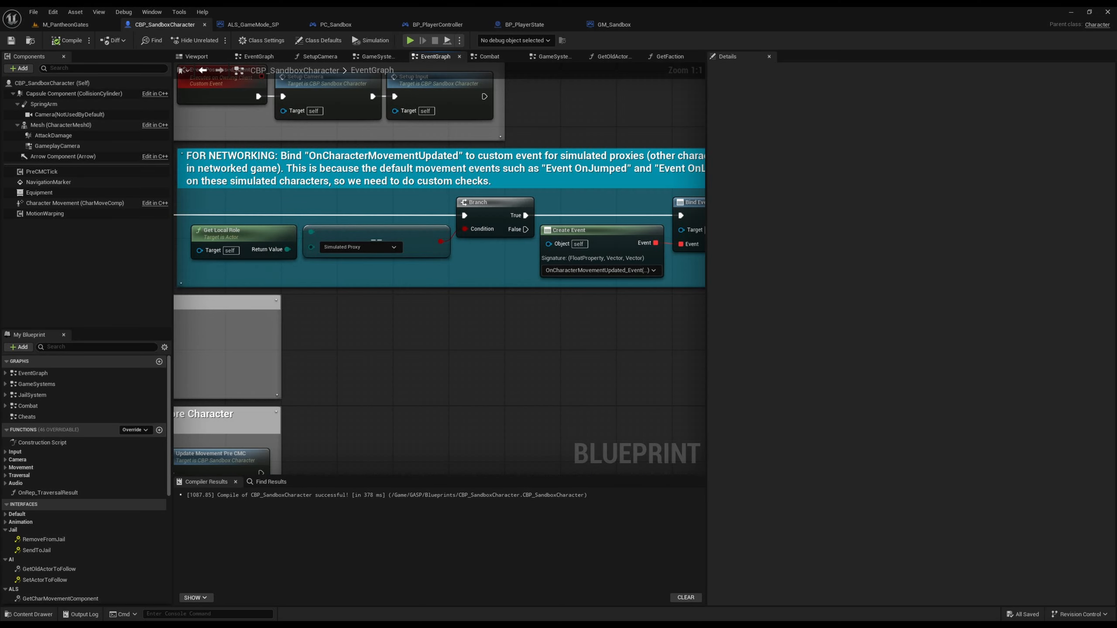
right_click_drag(638, 324, 352, 322)
right_click_drag(544, 329, 704, 465)
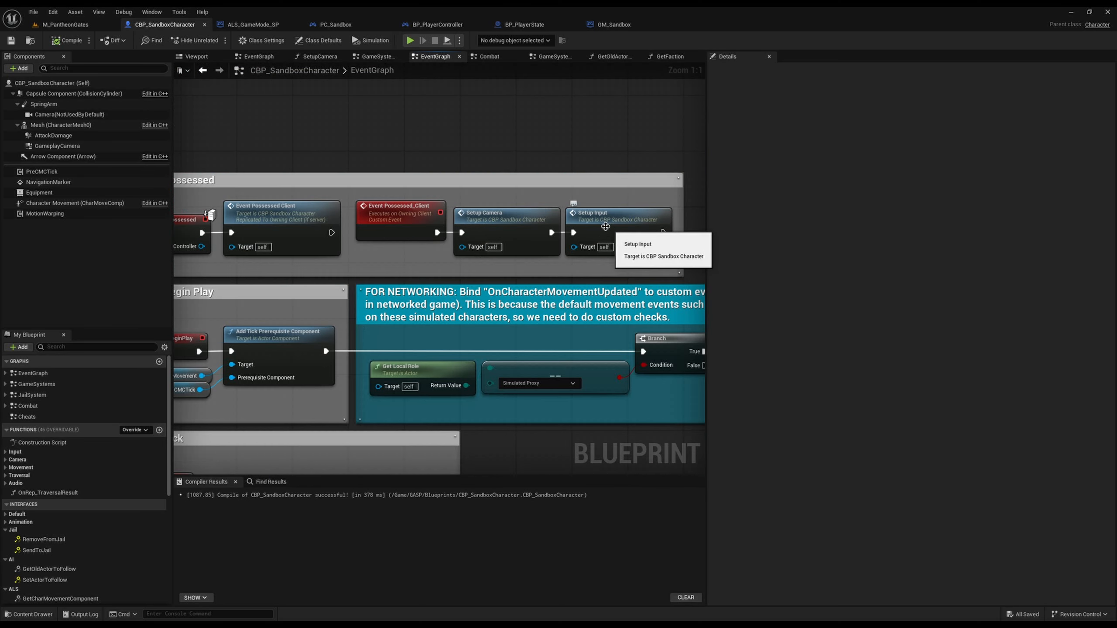
left_click(604, 224)
double_click(600, 222)
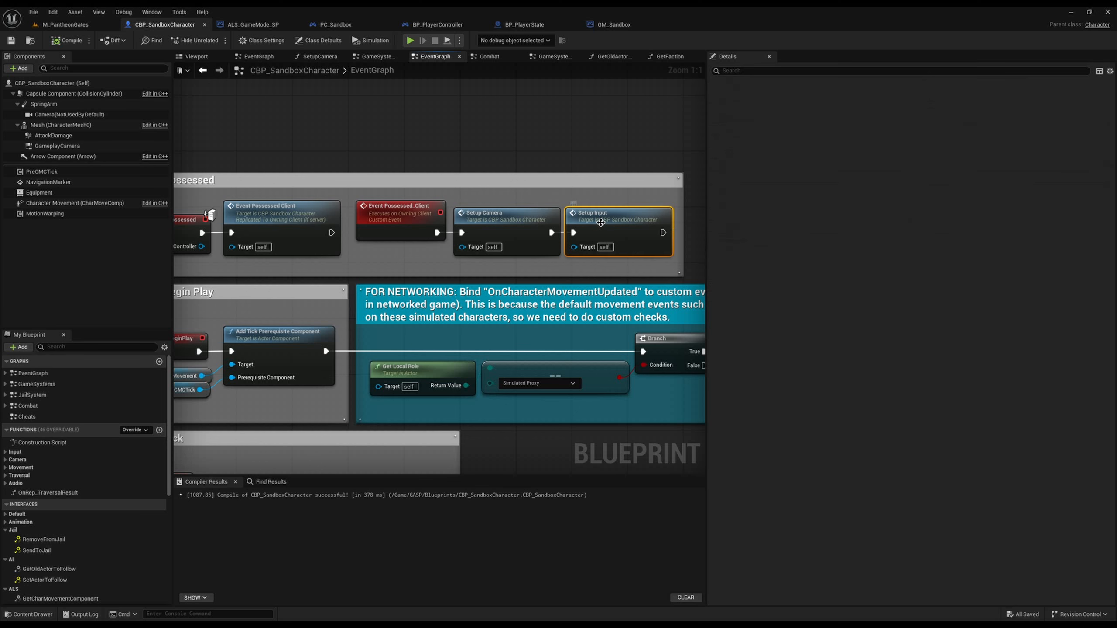
Locate the IMC_Sandbox asset assigned to the Add Mapping Context node and open it
scroll(481, 348, "up", 1)
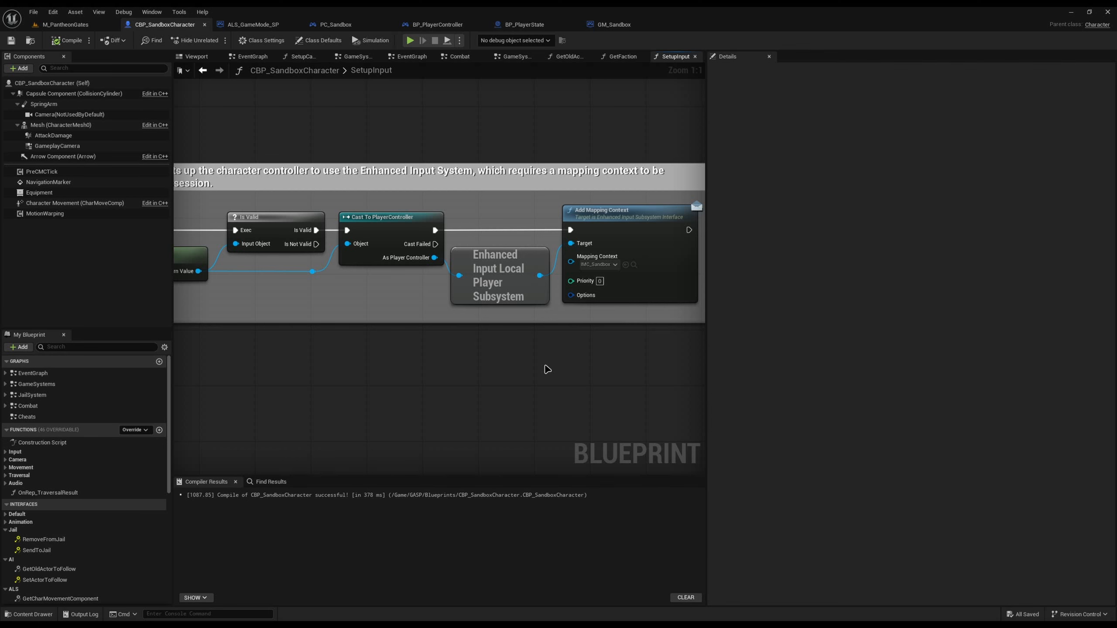
right_click_drag(403, 395, 430, 387)
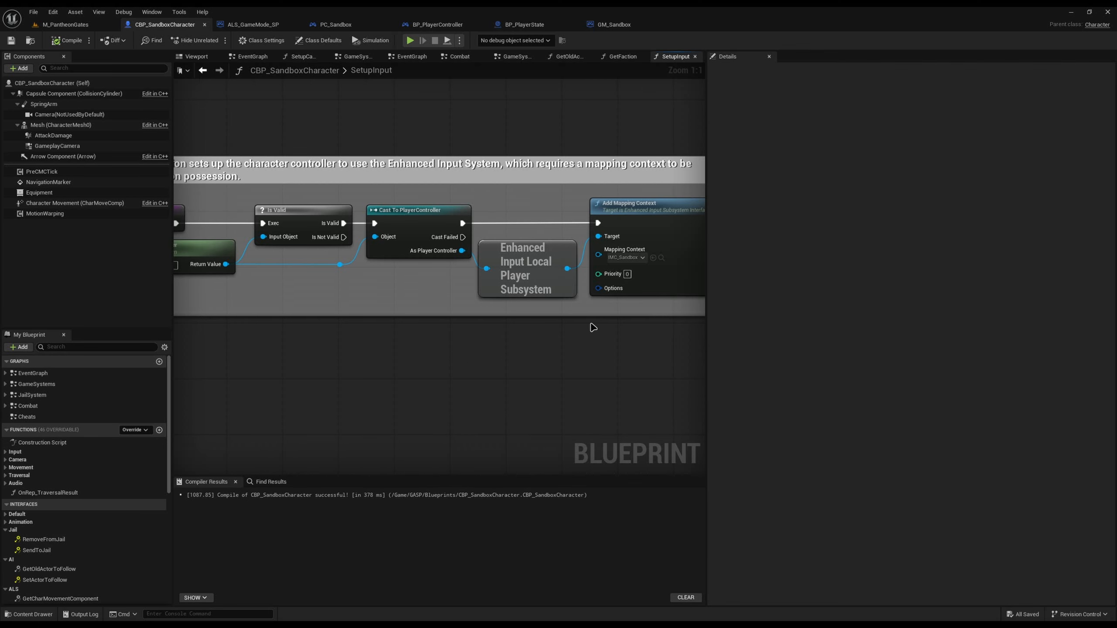
left_click(662, 258)
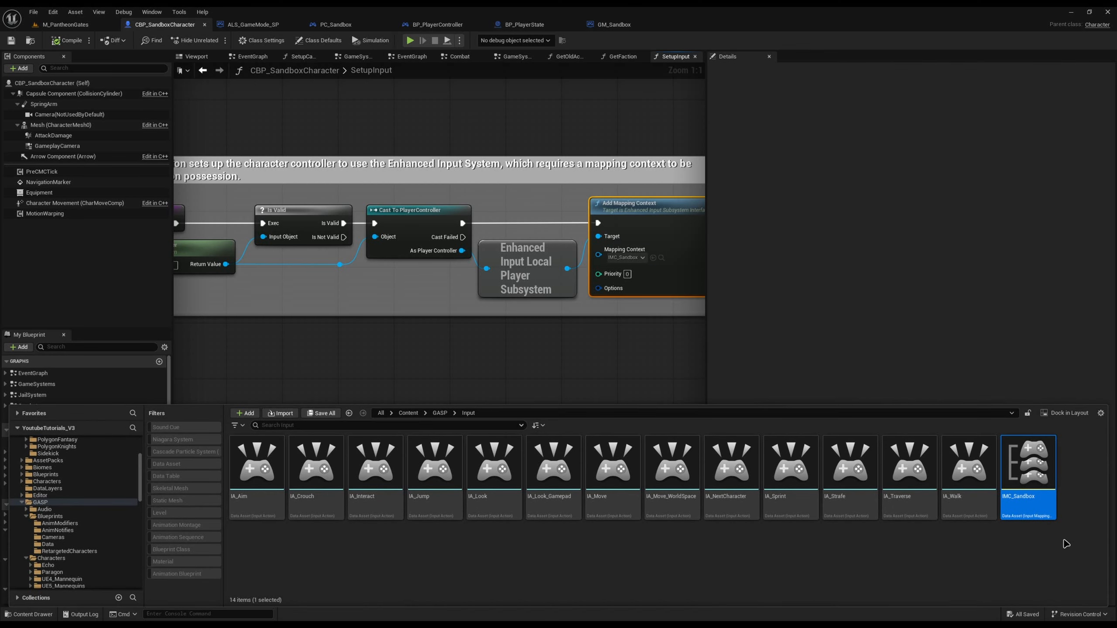
double_click(1024, 491)
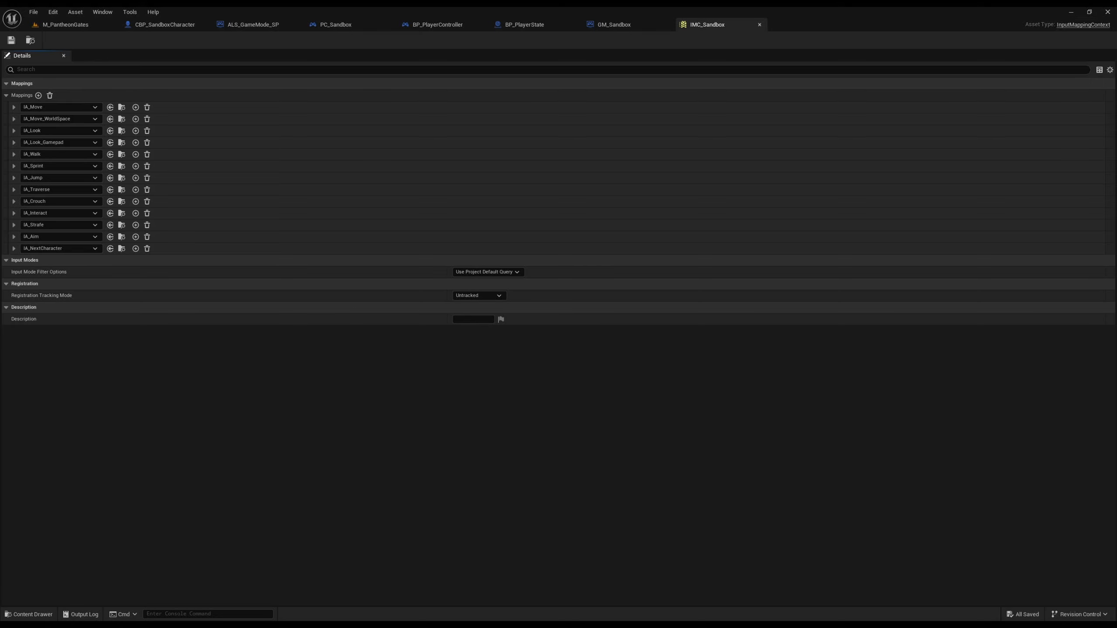
Check BP_PlayerController's graphs for input setup and open IMC_Default from AdvancedLocomotionV4's Blueprints/Input folder
left_click(269, 25)
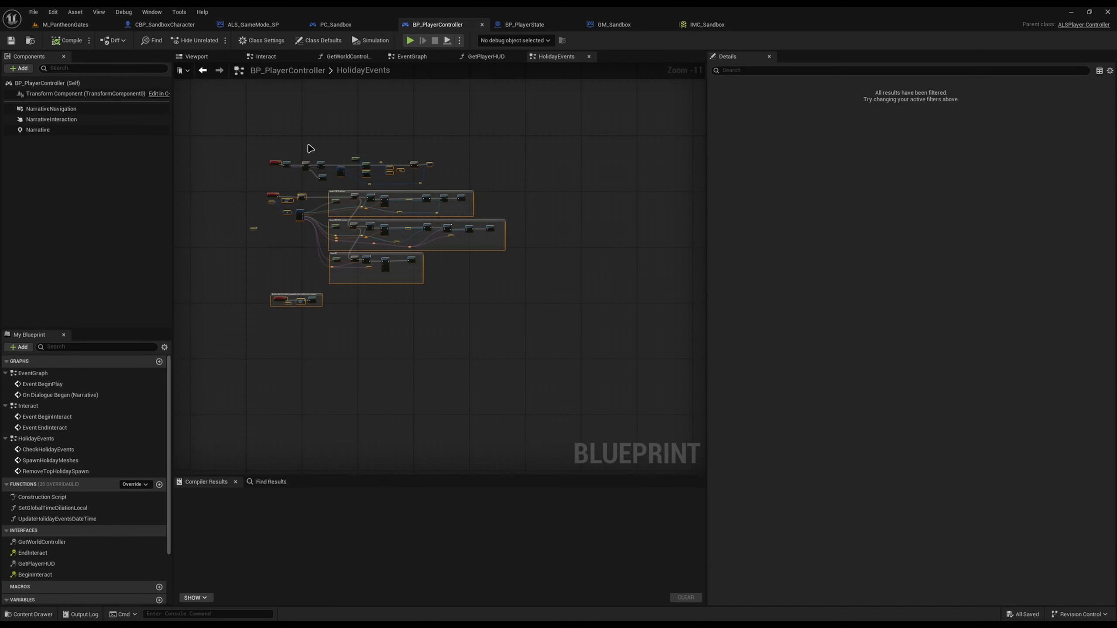
scroll(318, 152, "up", 3)
scroll(508, 190, "up", 2)
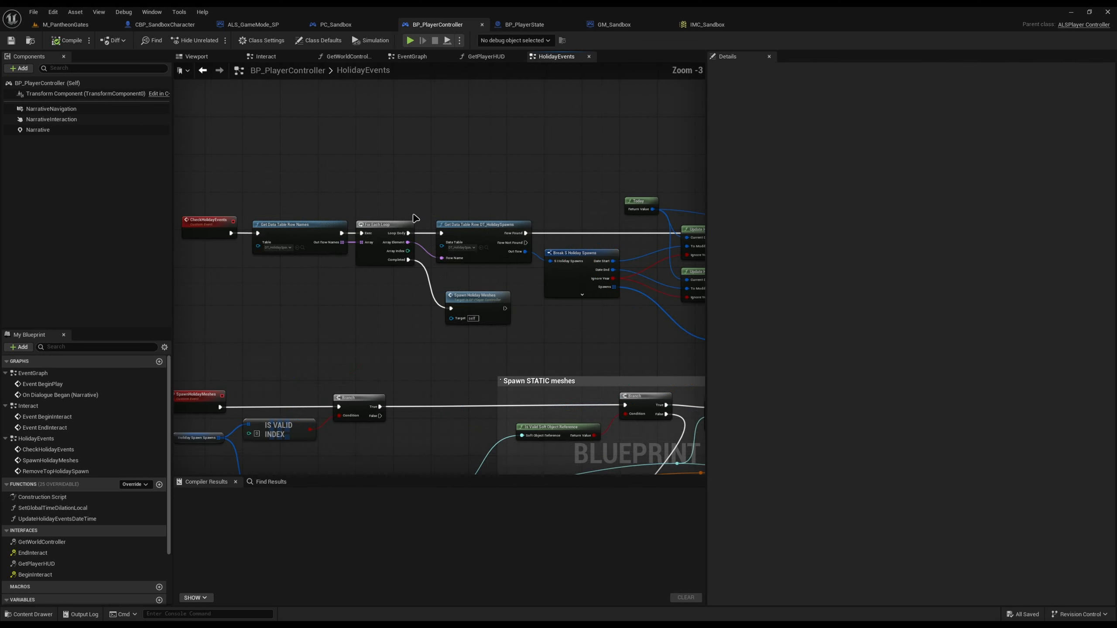
double_click(21, 382)
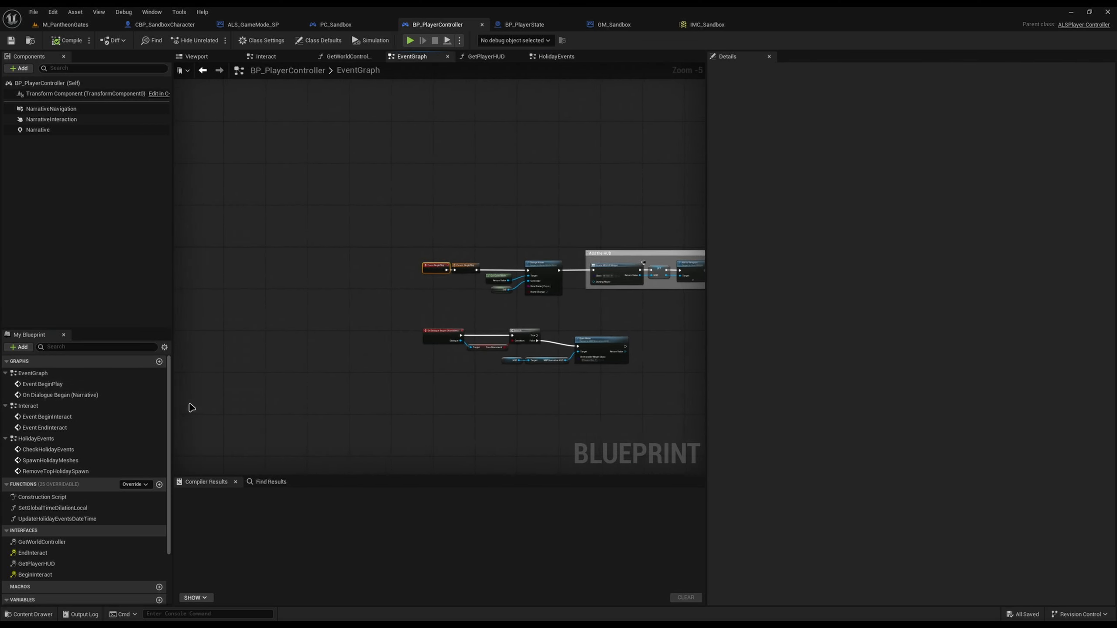
right_click_drag(566, 375, 419, 336)
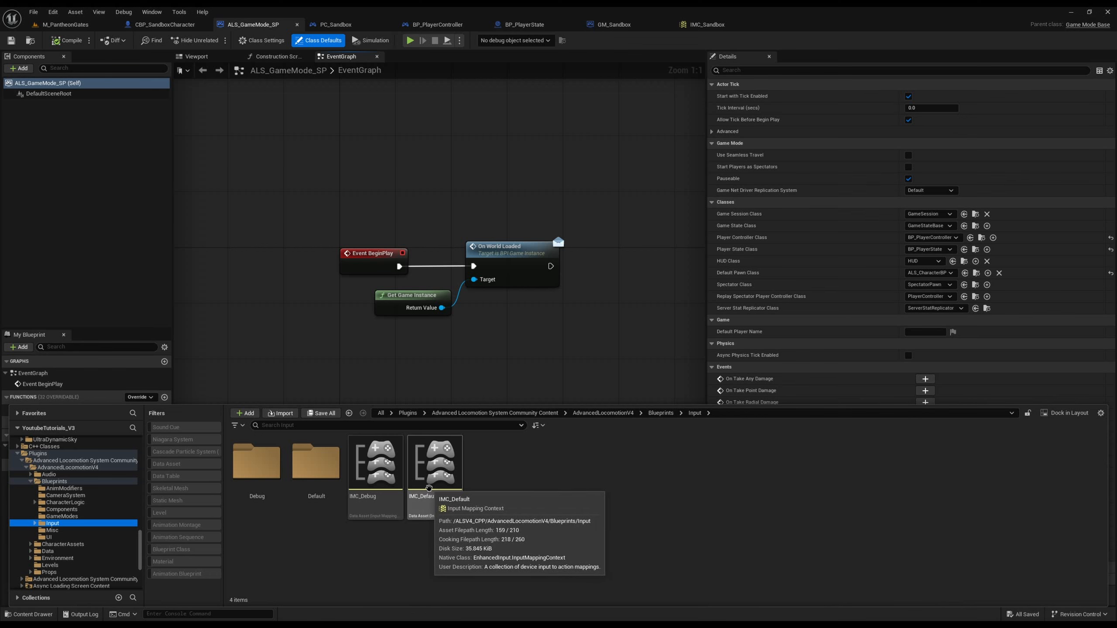
double_click(416, 495)
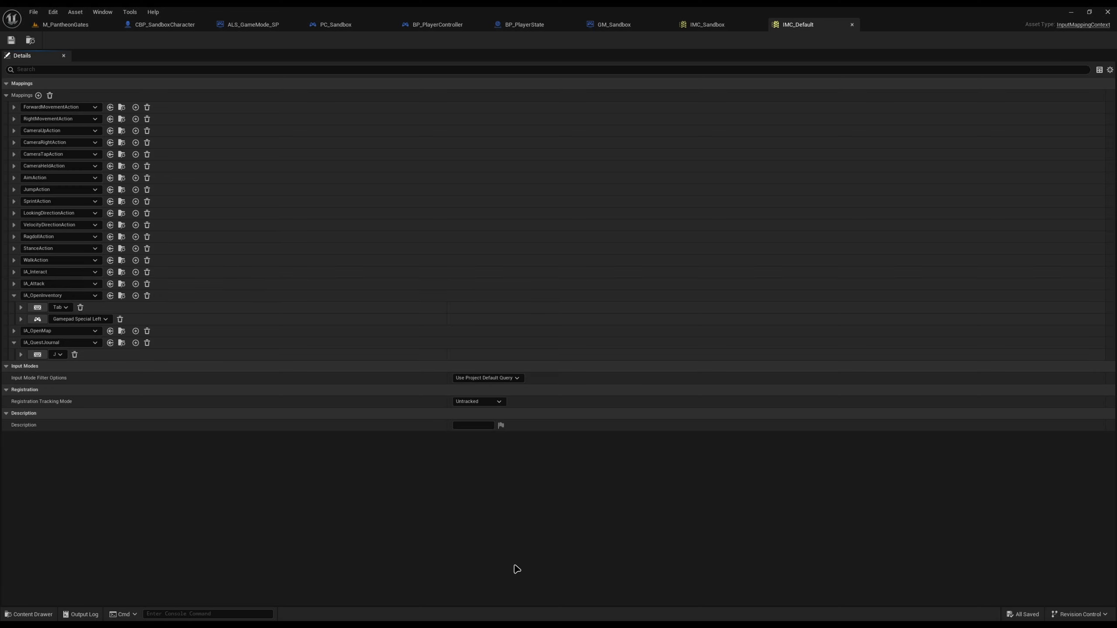
Move IA_Attack, IA_OpenInventory, IA_OpenMap and IA_QuestJournal from the ALS Input/Default folder to GASP/Input
left_click(122, 296)
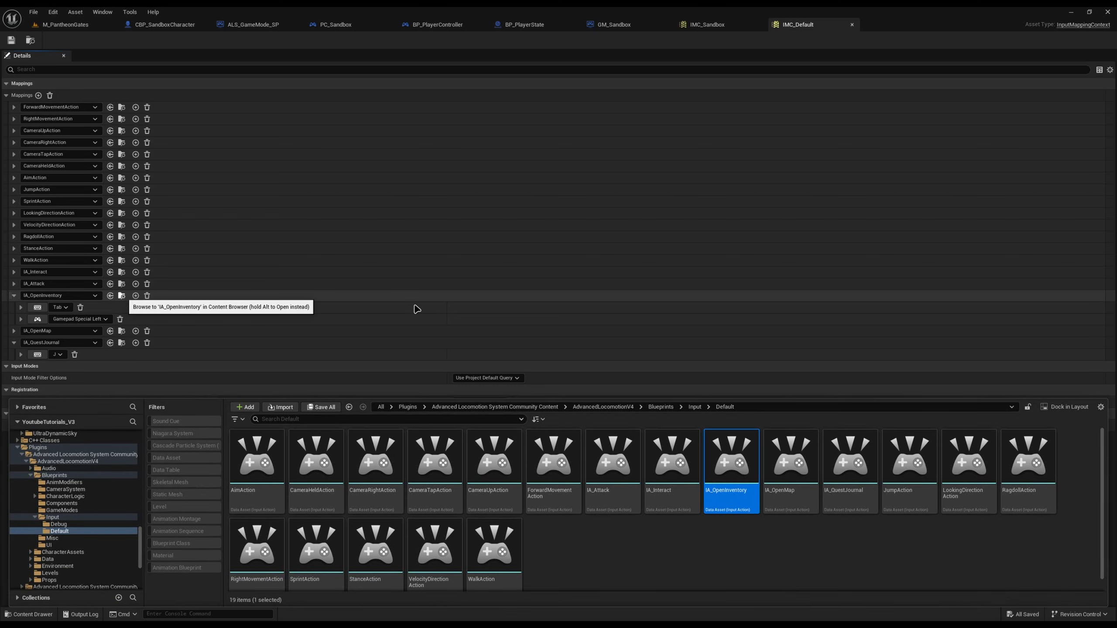
left_click(658, 499, "ctrl")
left_click(619, 457, "ctrl")
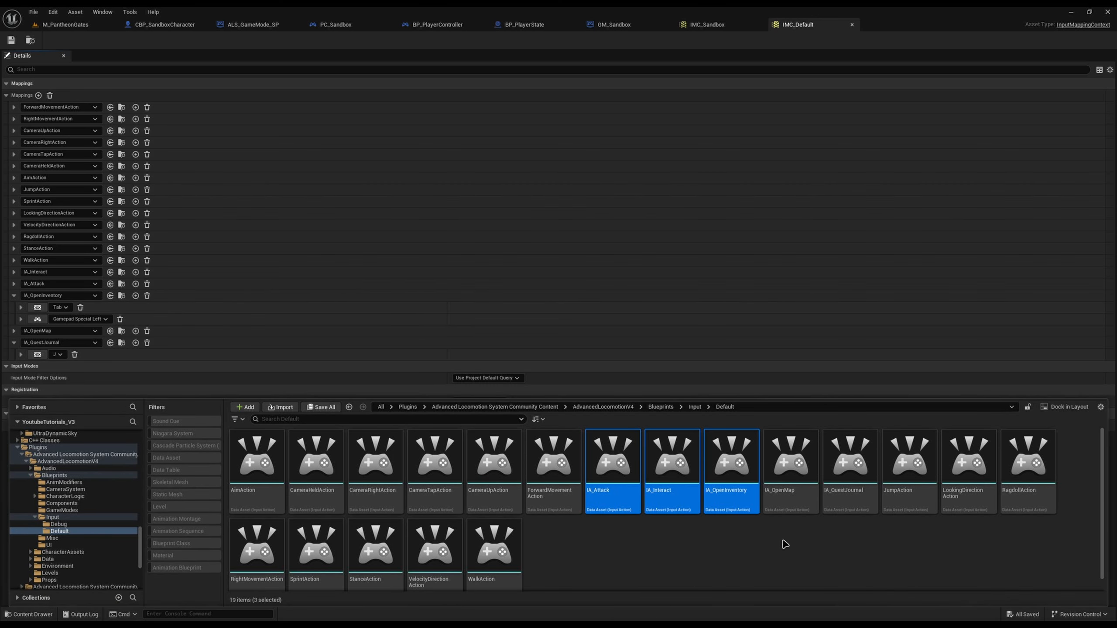
left_click(790, 484, "ctrl")
left_click(847, 502, "ctrl")
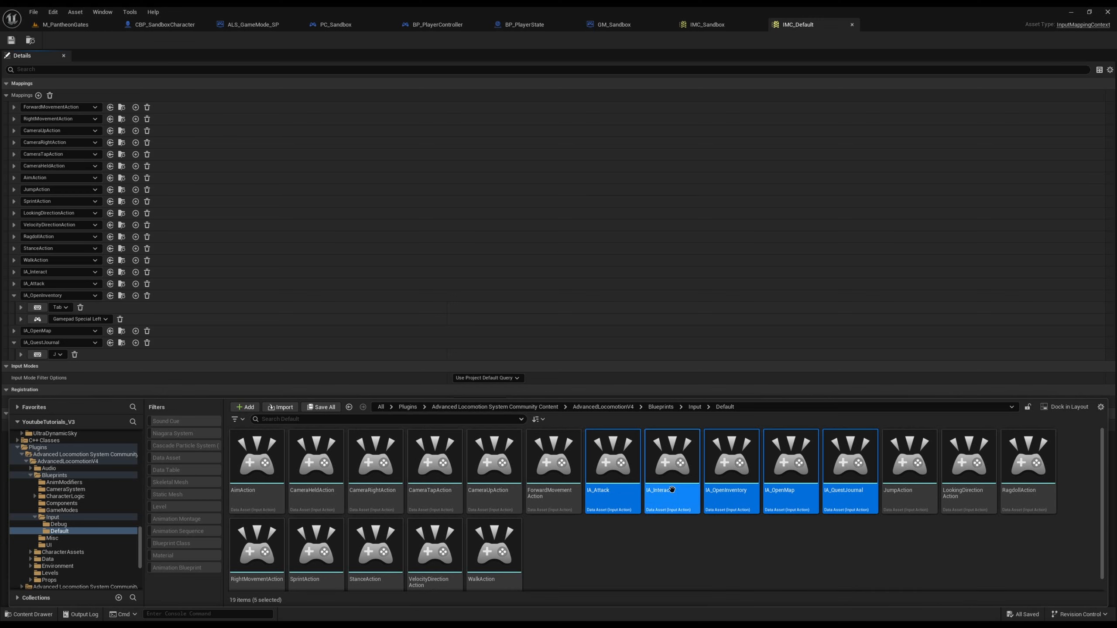
right_click(621, 489)
scroll(56, 508, "down", 5)
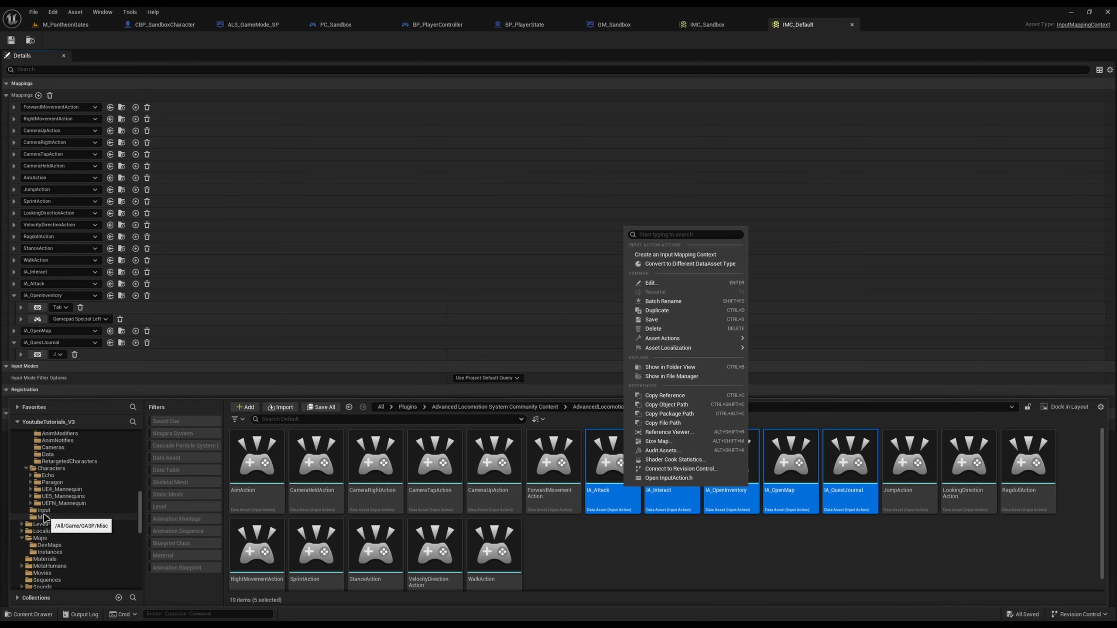
left_click(44, 510)
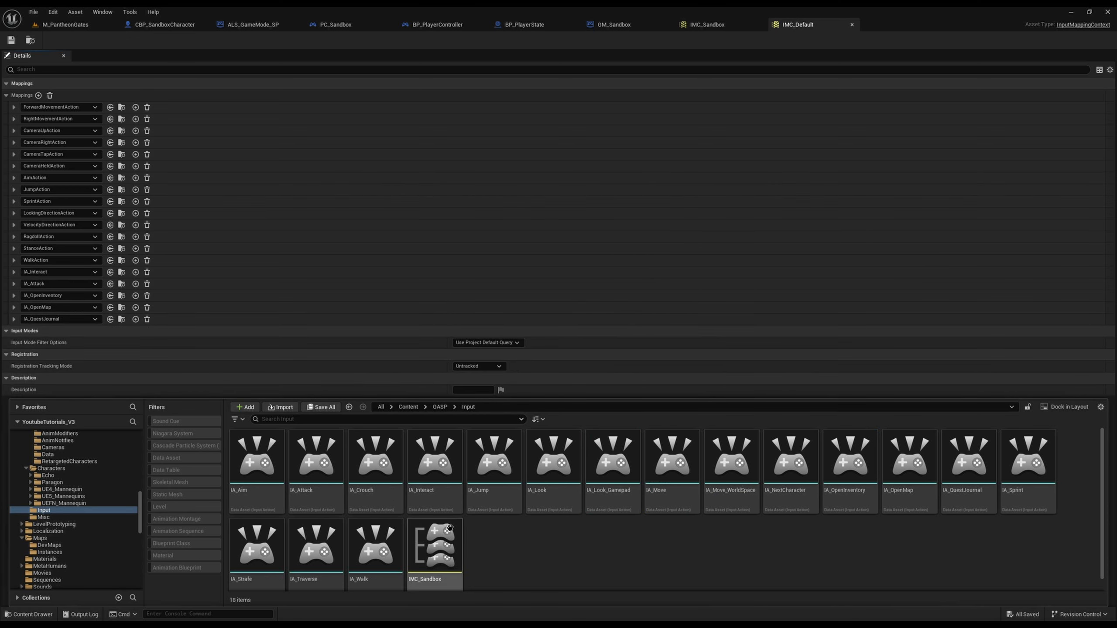
Close IMC_Default and add an empty mapping at the end of the IMC_Sandbox mappings
left_click(450, 528)
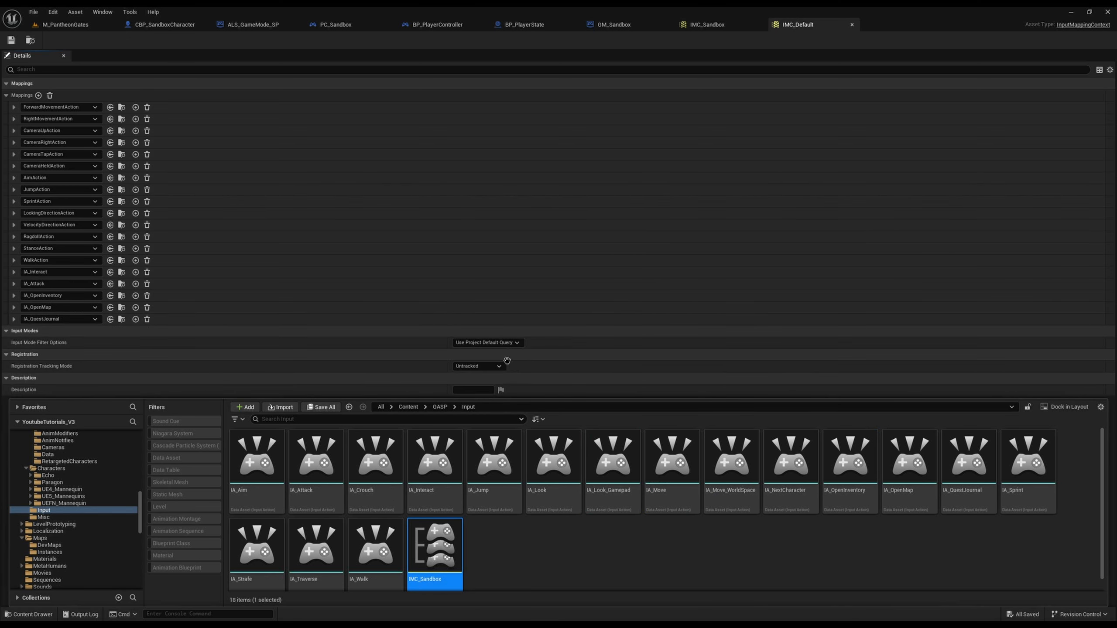
middle_click(793, 30)
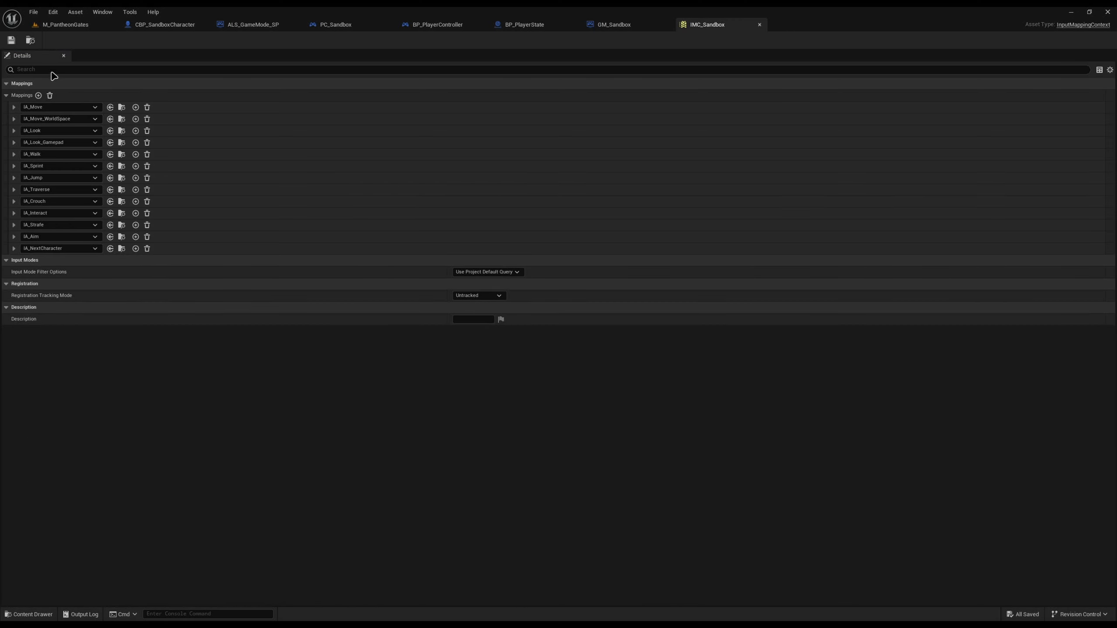
left_click(38, 95)
left_click(22, 249)
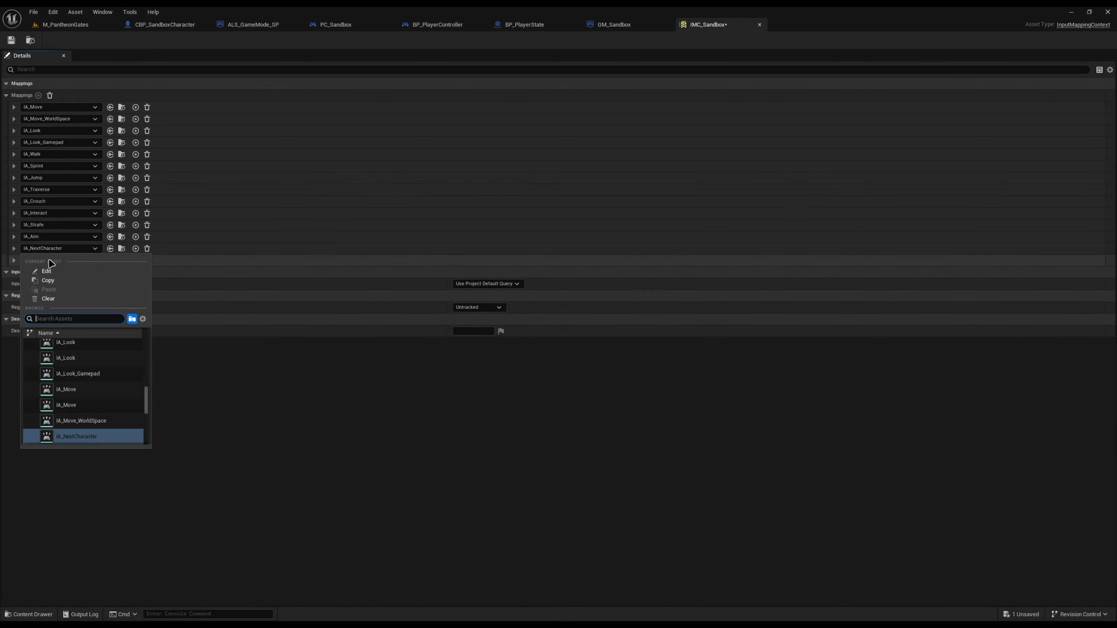
left_click(13, 248)
left_click(39, 270)
left_click(36, 261)
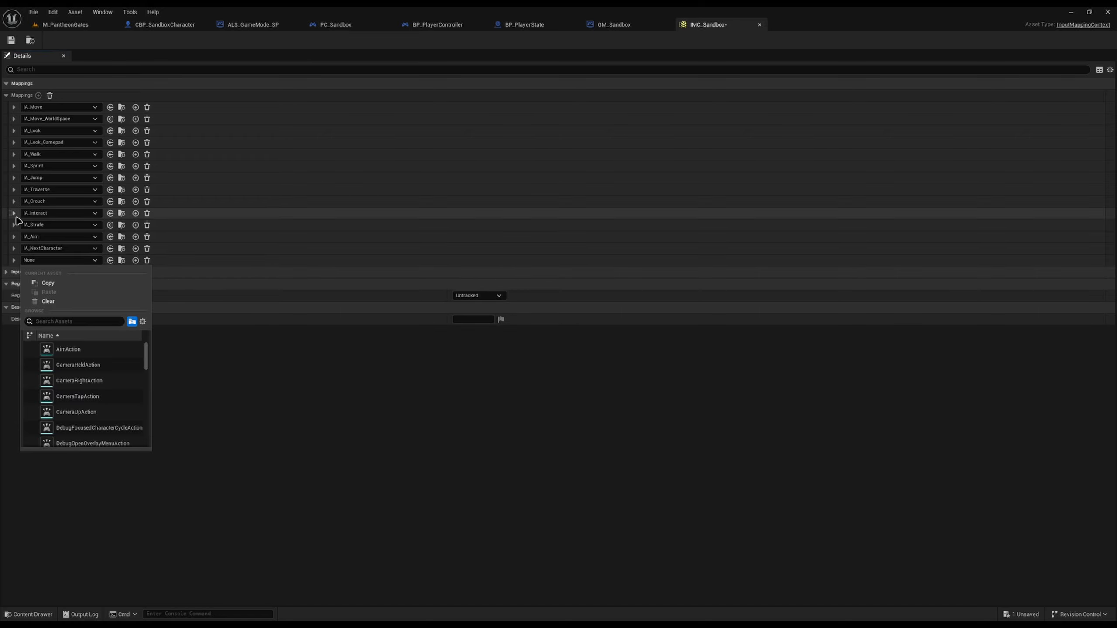
Expand IA_Interact's bindings in IMC_Sandbox and rename the duplicate IA_Interact in the ALS Input/Default folder to IA_Interact_old
left_click(14, 214)
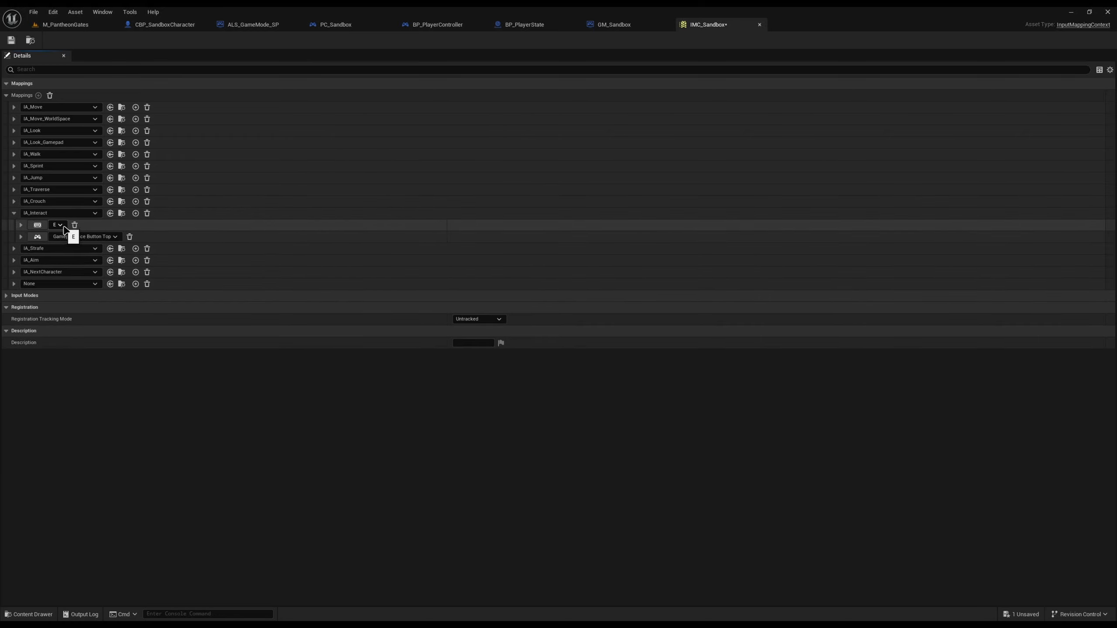
left_click(122, 213)
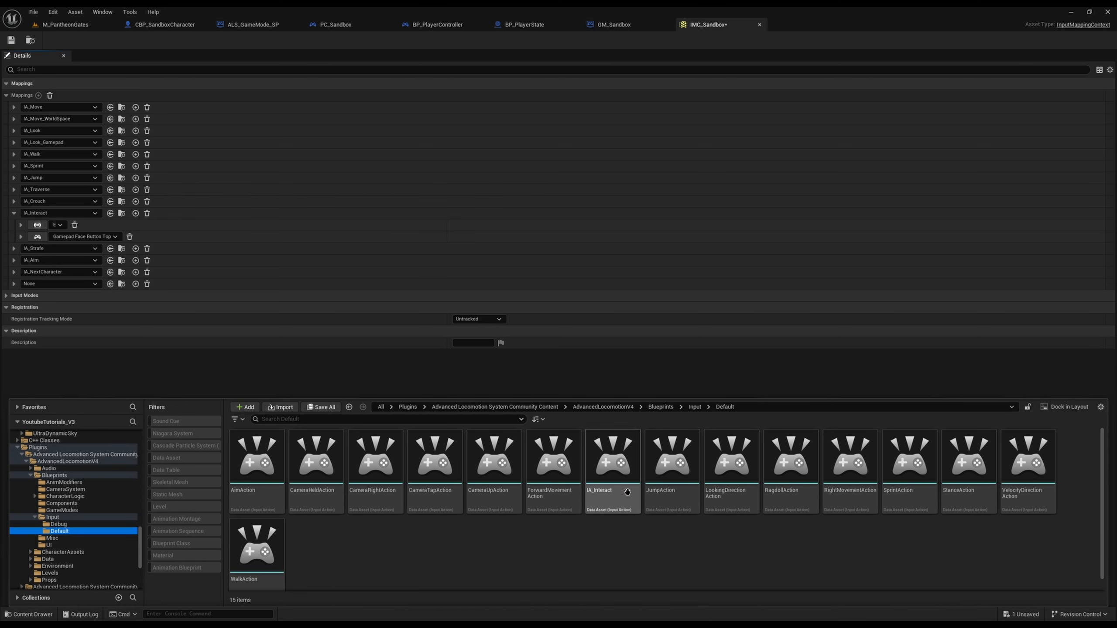
type("old")
key("Return")
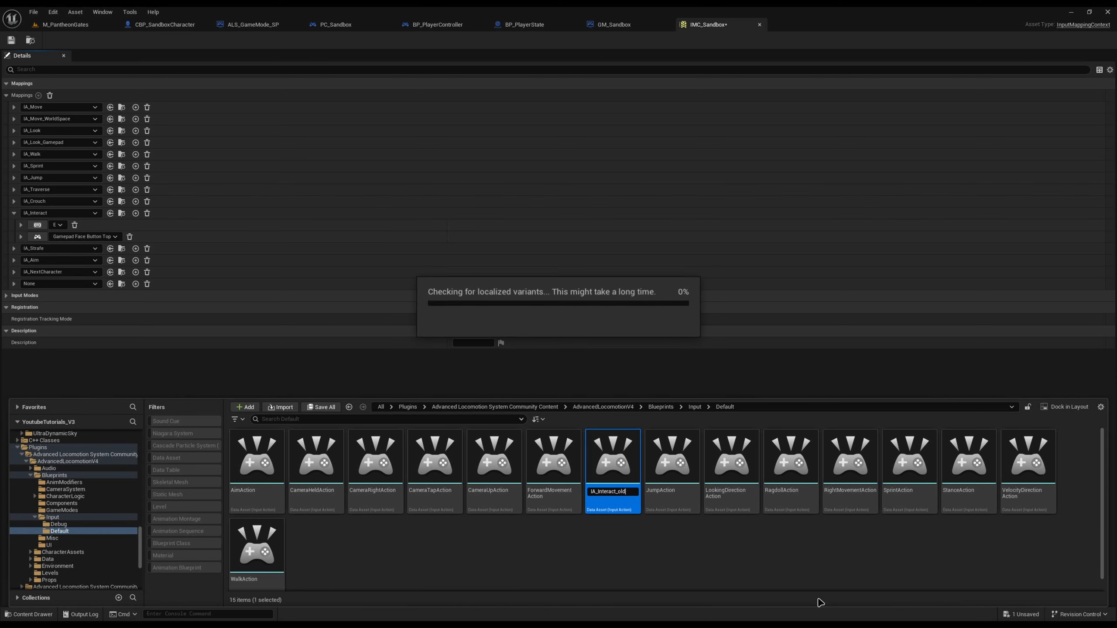
left_click(569, 550)
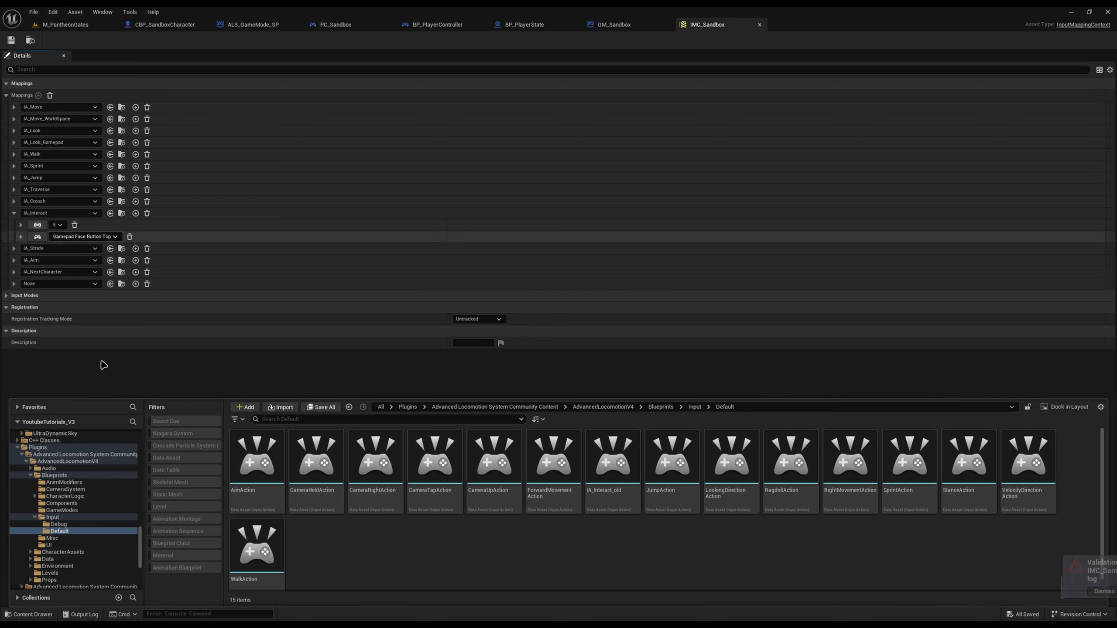
Assign IA_OpenInventory to the empty mapping in IMC_Sandbox and bind it to the Tab key
left_click(42, 284)
left_click(44, 284)
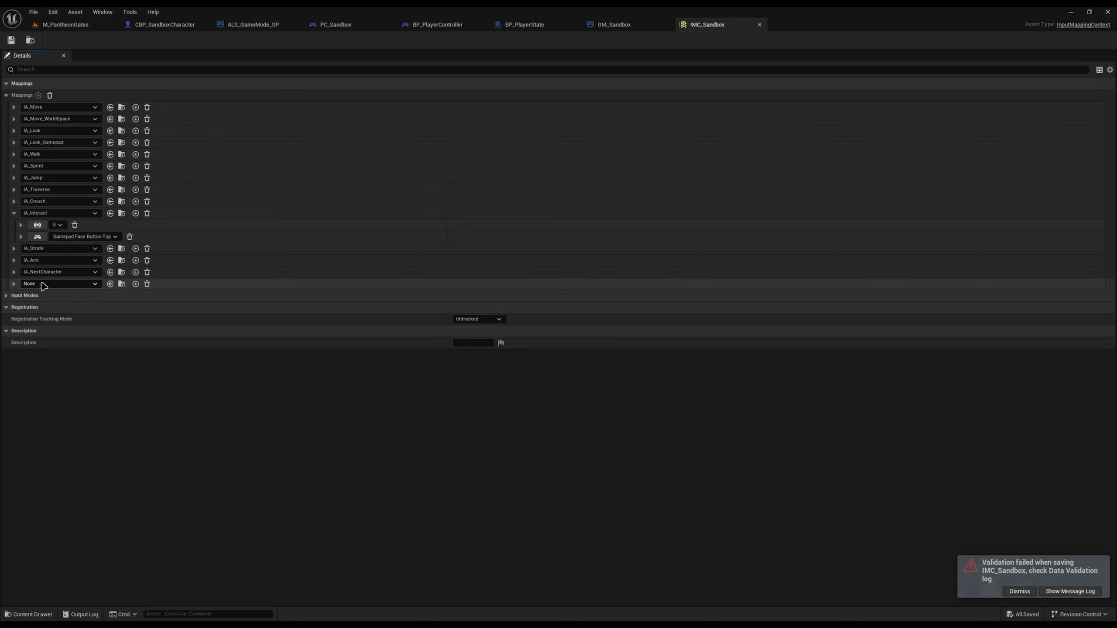
left_click(69, 283)
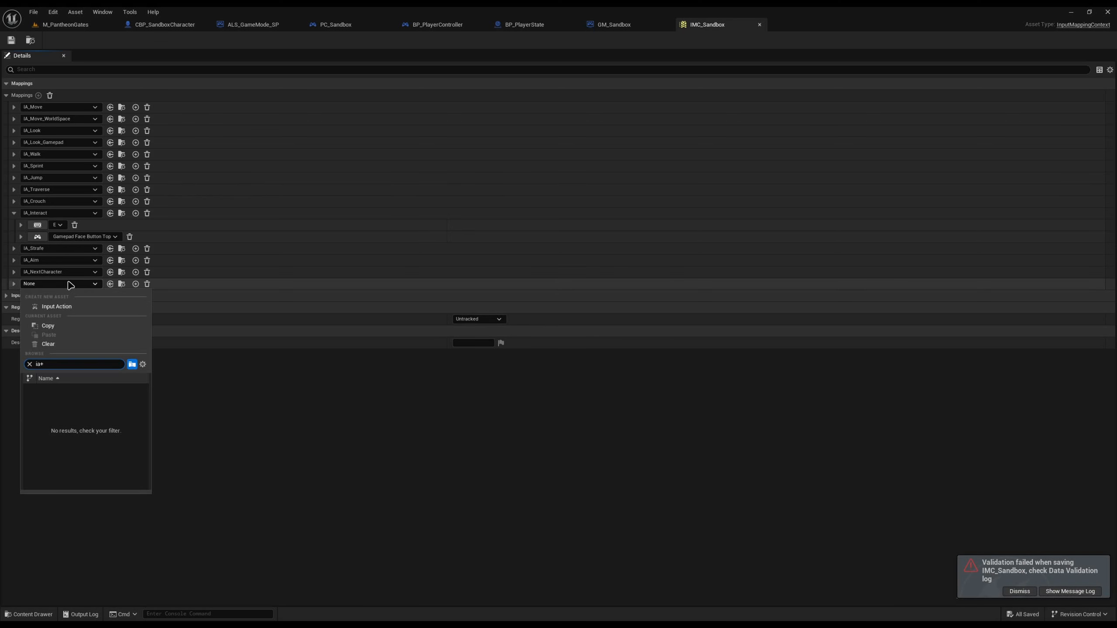
key("ctrl+space")
left_click_drag(864, 510, 36, 283)
left_click(43, 297)
key("Tab")
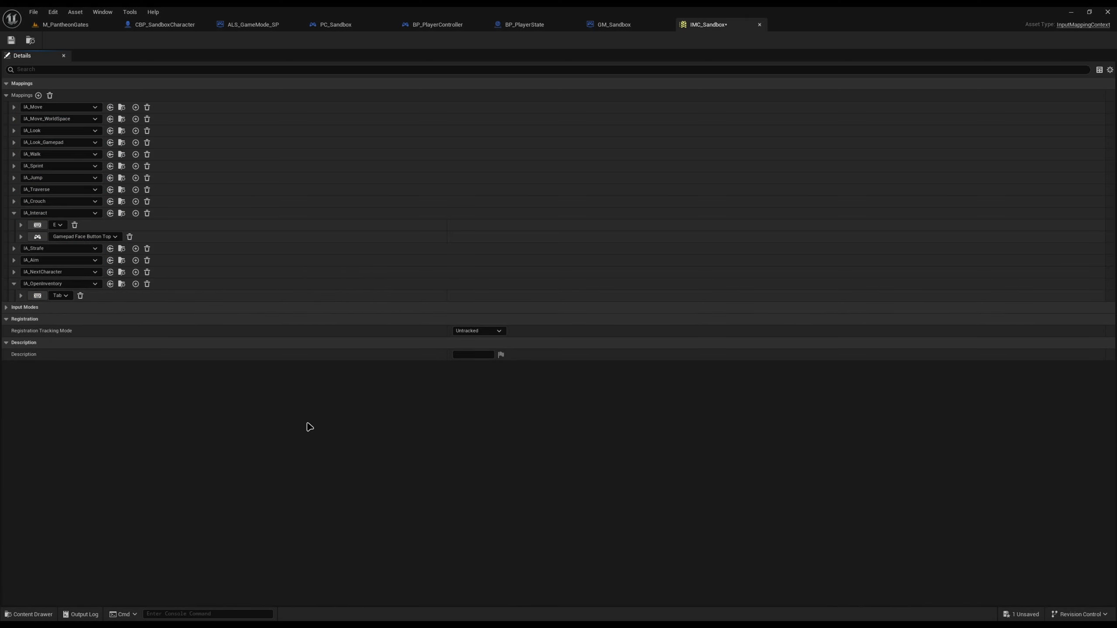
Find the ALS IA_Interact input event in CBP_SandboxCharacter's GameSystems graph and delete it
left_click(164, 24)
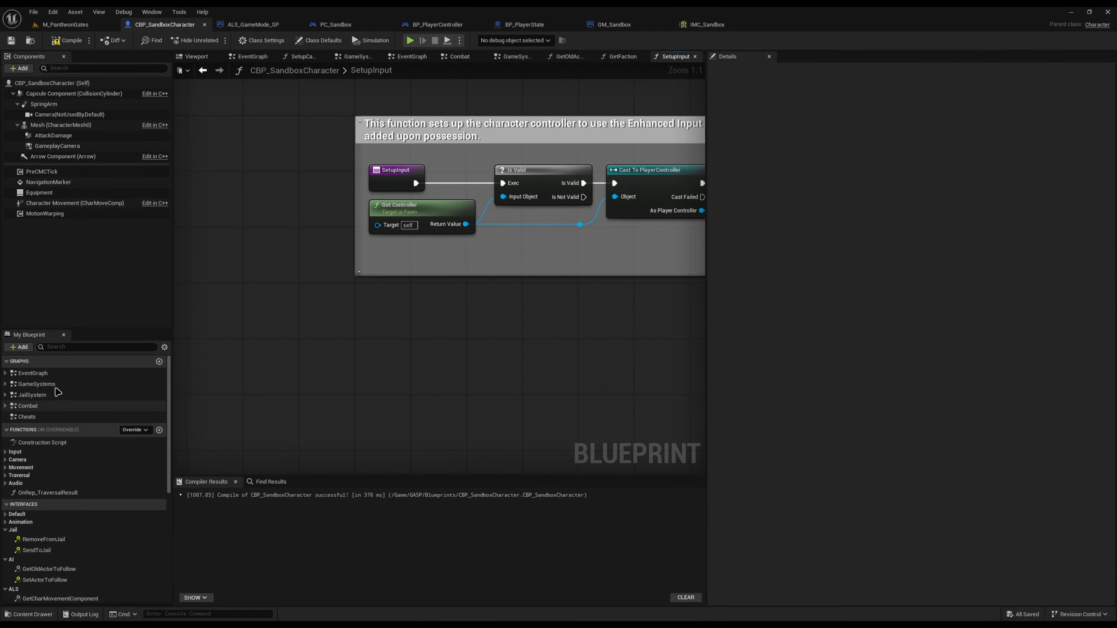
left_click(74, 347)
type("int")
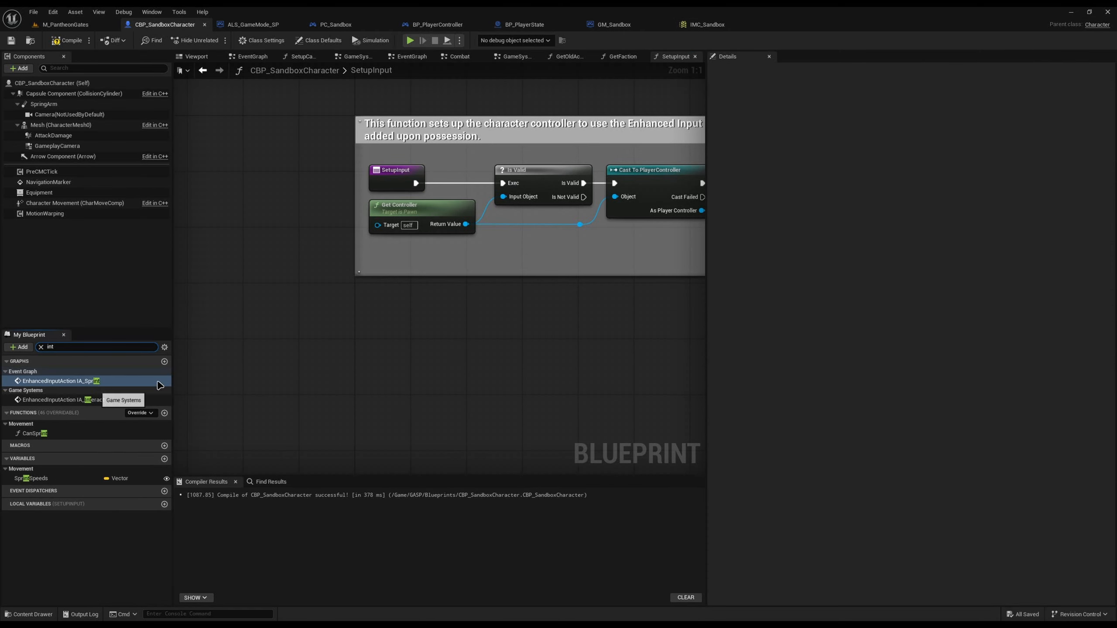
double_click(66, 400)
left_click_drag(286, 173, 620, 342)
left_click_drag(287, 243, 294, 193)
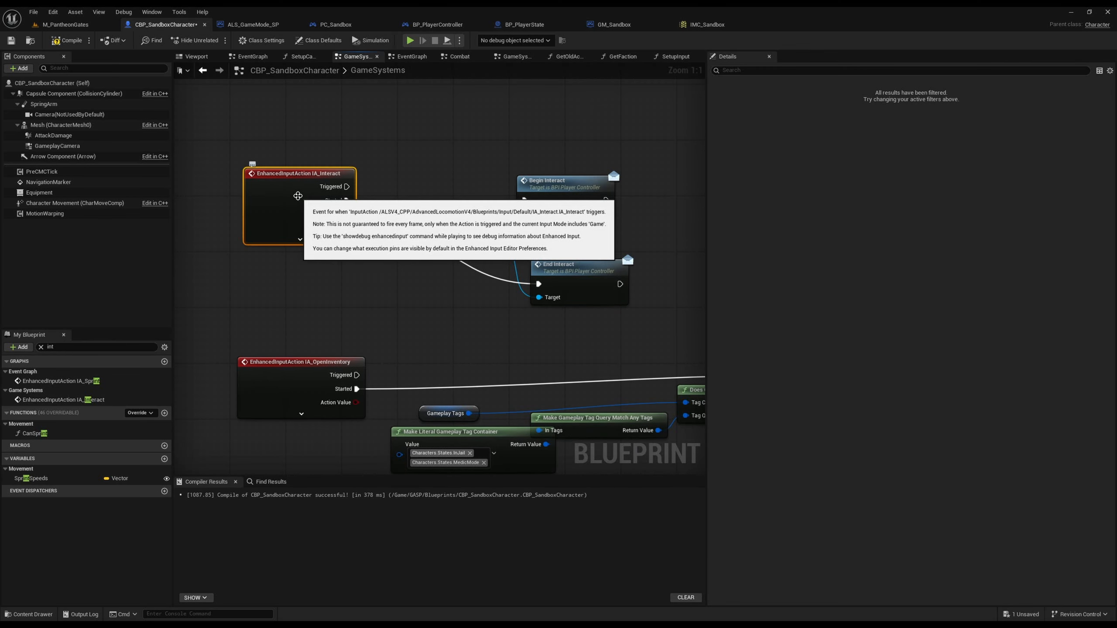
key("Delete")
Add the GASP IA_Interact event, wire Started to Begin Interact and Canceled and Completed to End Interact, and save CBP_SandboxCharacter
right_click_drag(290, 190, 344, 202)
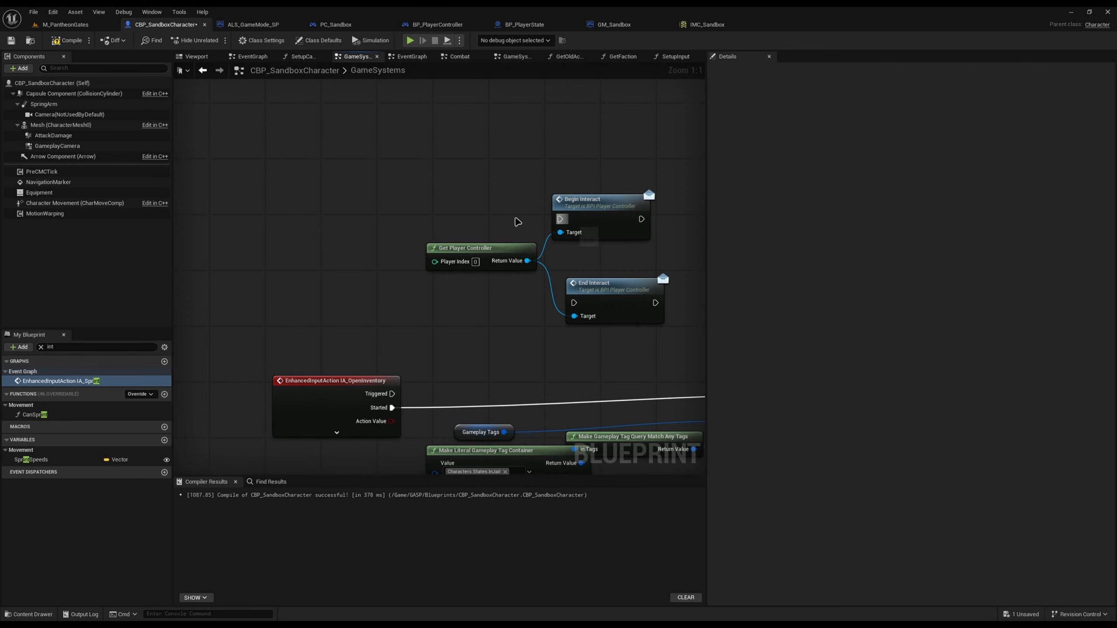
left_click_drag(560, 219, 312, 213)
type("inter")
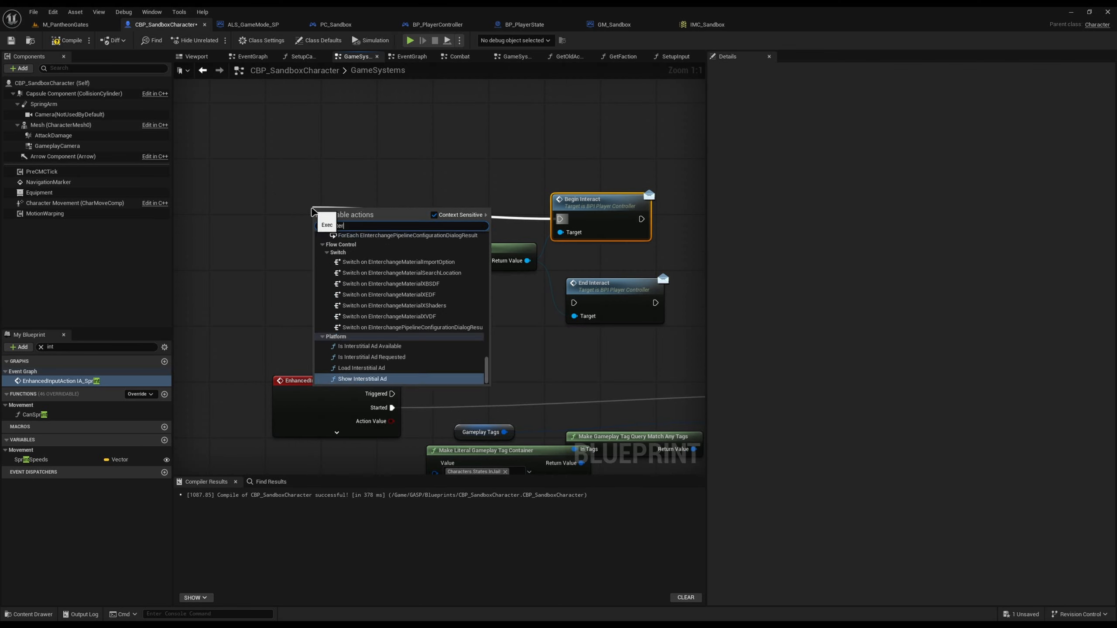
type("act")
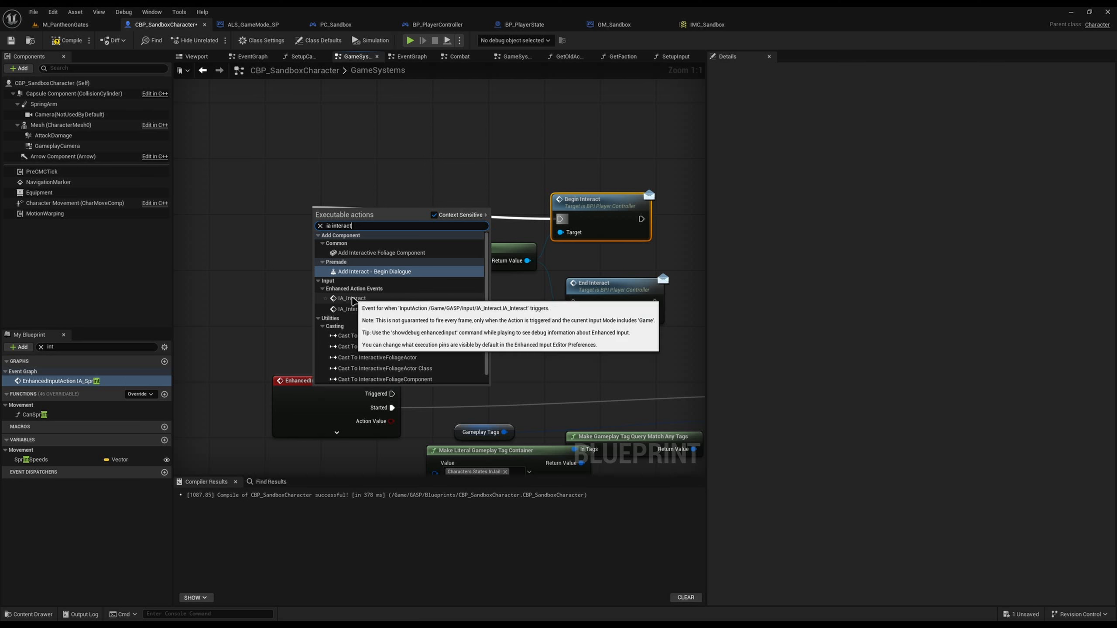
left_click(351, 299)
left_click(363, 251)
left_click_drag(410, 240, 560, 219)
left_click(410, 226, "alt")
mouse_move(409, 268)
left_mouse_down()
mouse_move(545, 277)
mouse_move(572, 304)
mouse_move(409, 282)
left_mouse_up()
left_click(363, 346)
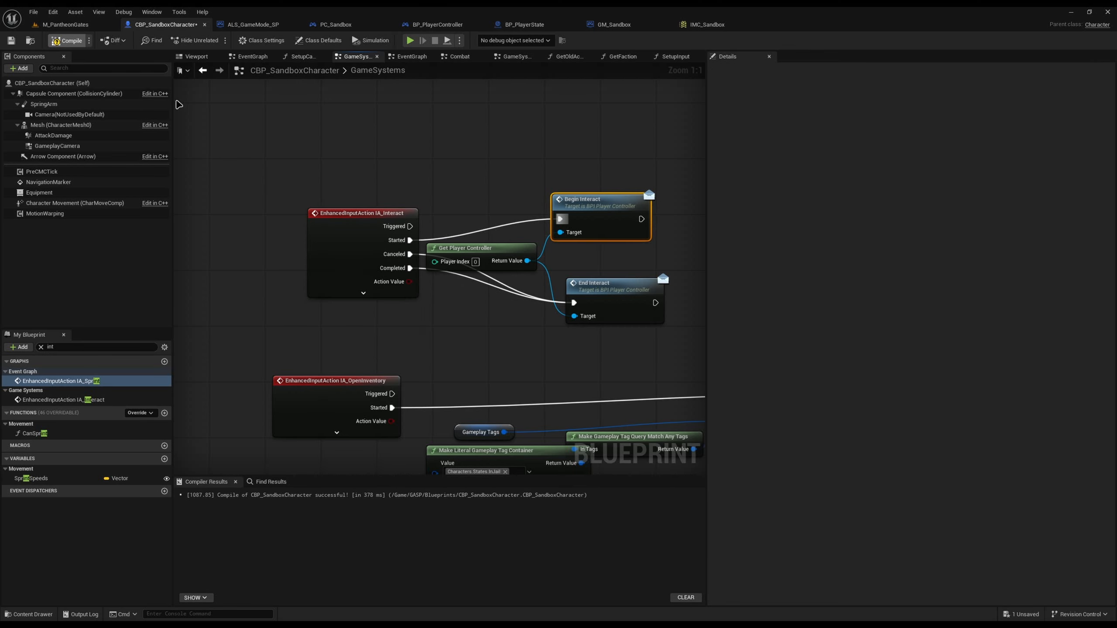
left_click(176, 101)
key("ctrl+s")
Play-test M_PantheonGates, opening and closing the player's inventory in game
left_click(65, 24)
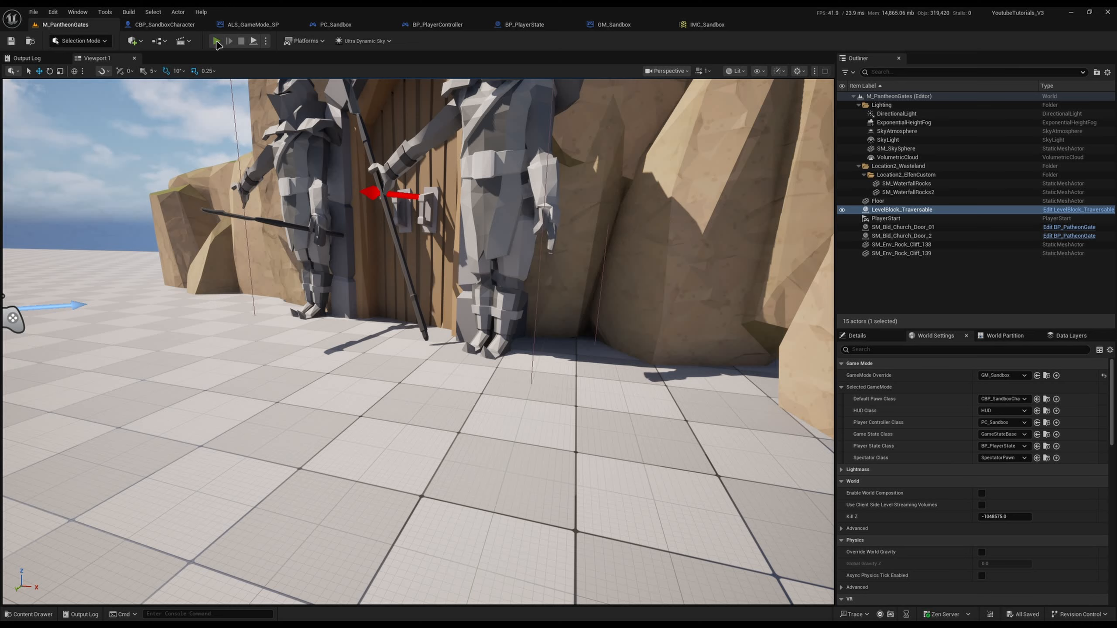
key("alt+p")
key("i")
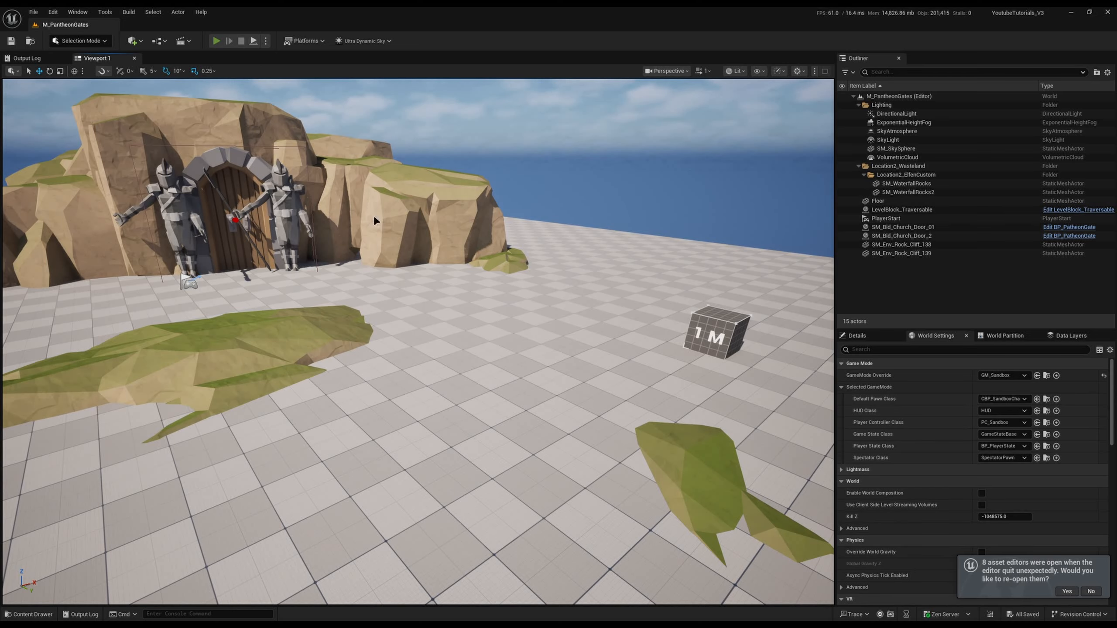
key("alt+p")
key("i")
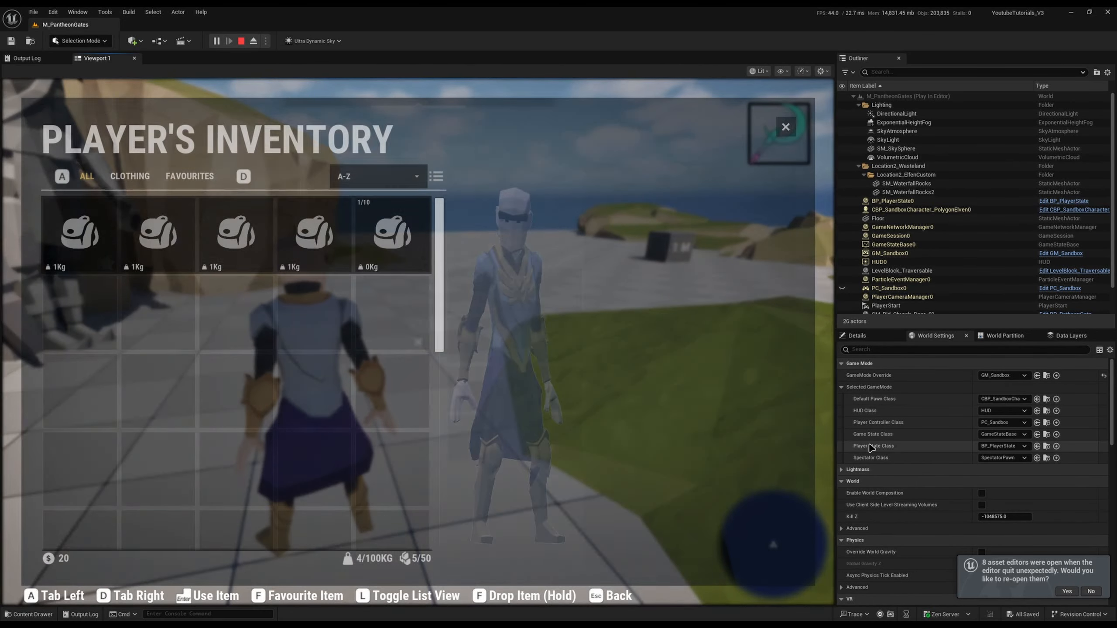
mouse_move(426, 242)
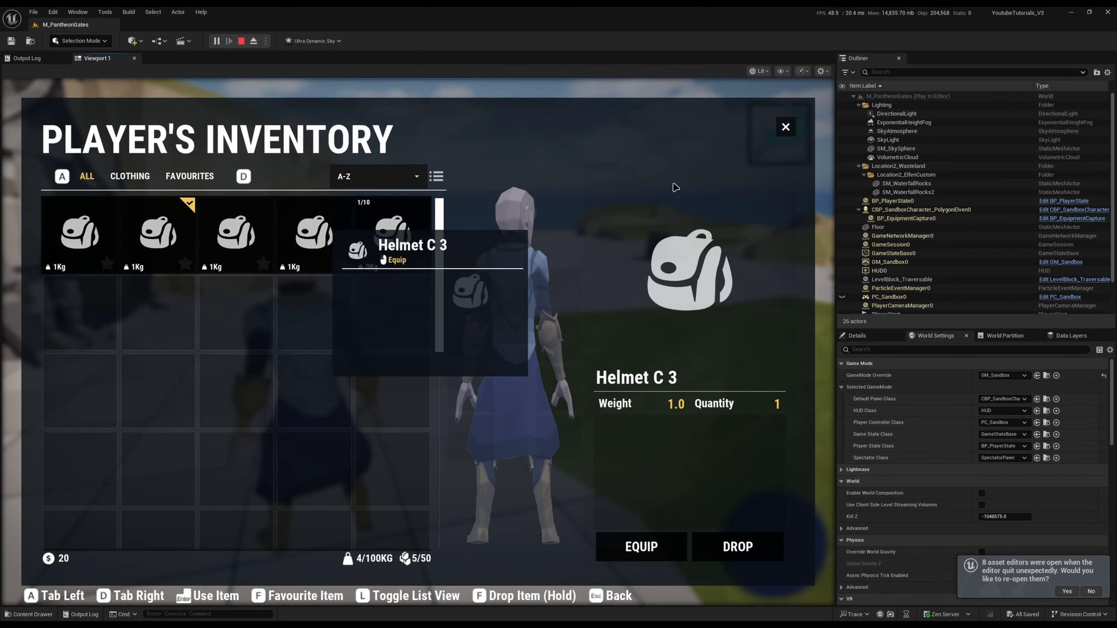
left_click(785, 127)
key("w")
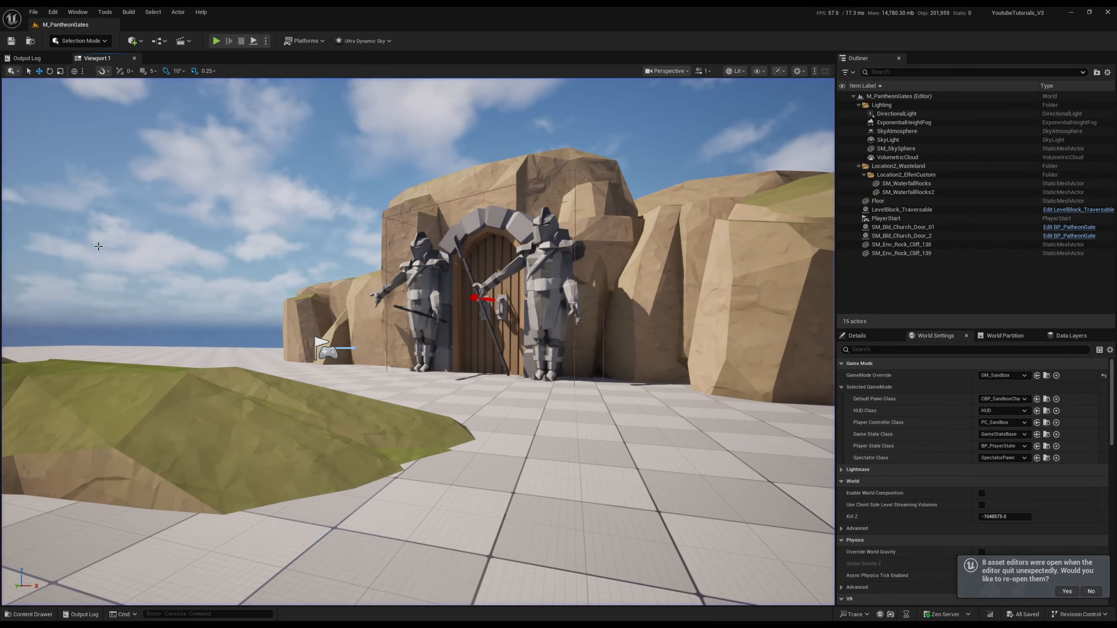
Browse to AdvancedLocomotionV4's Blueprints/CharacterLogic folder in the Advanced Locomotion System Community plugin content
right_click_drag(99, 247, 423, 330)
right_click_drag(578, 319, 546, 294)
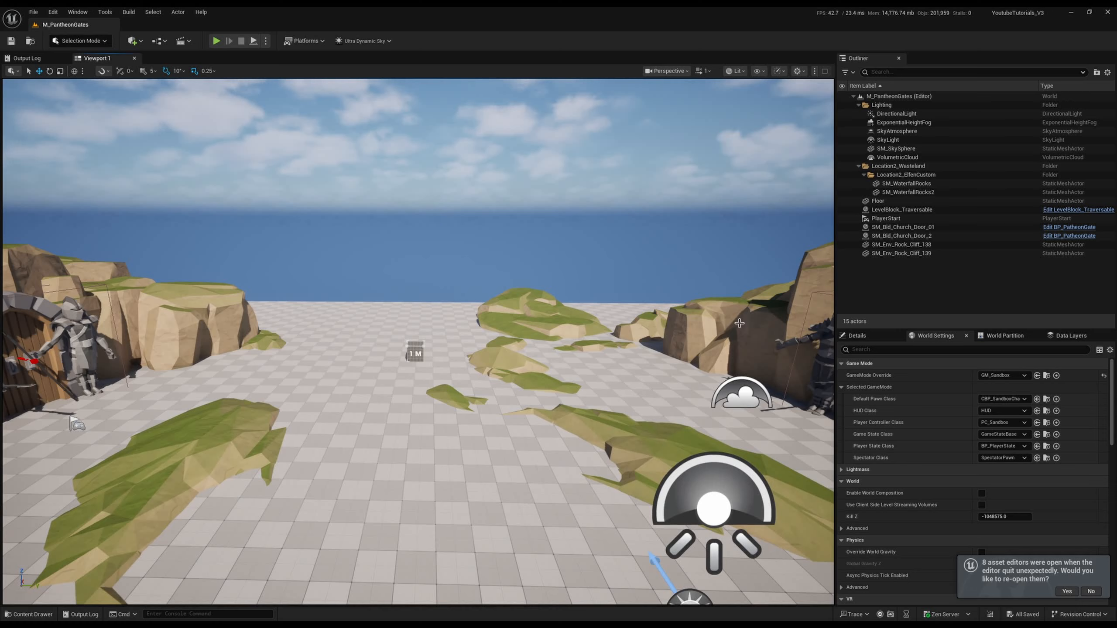
key("ctrl+space")
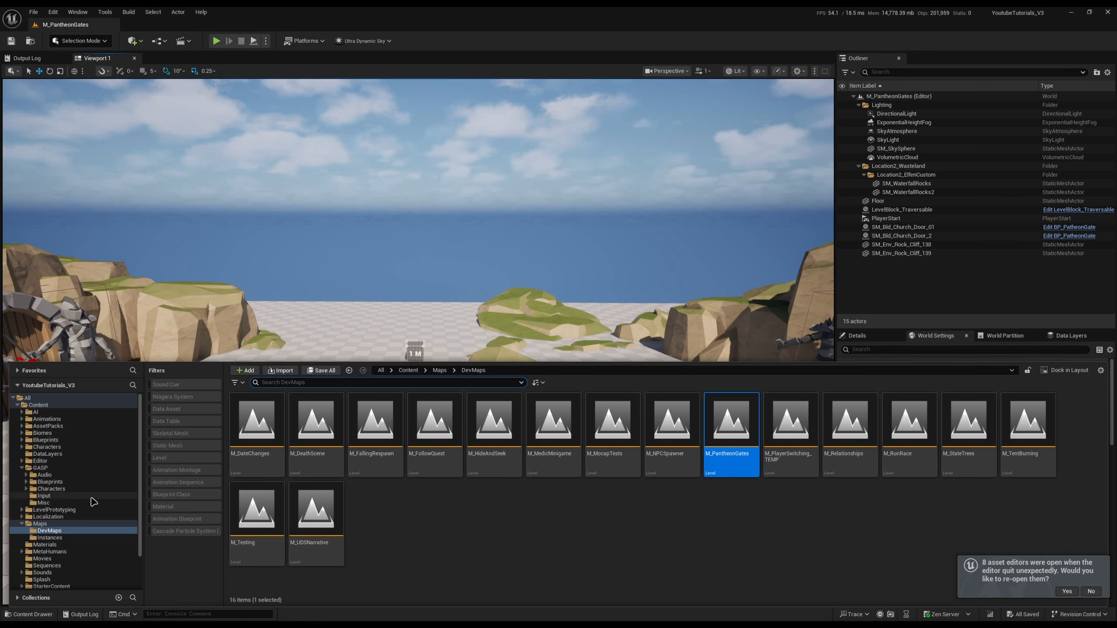
scroll(93, 502, "down", 2)
scroll(79, 528, "down", 1)
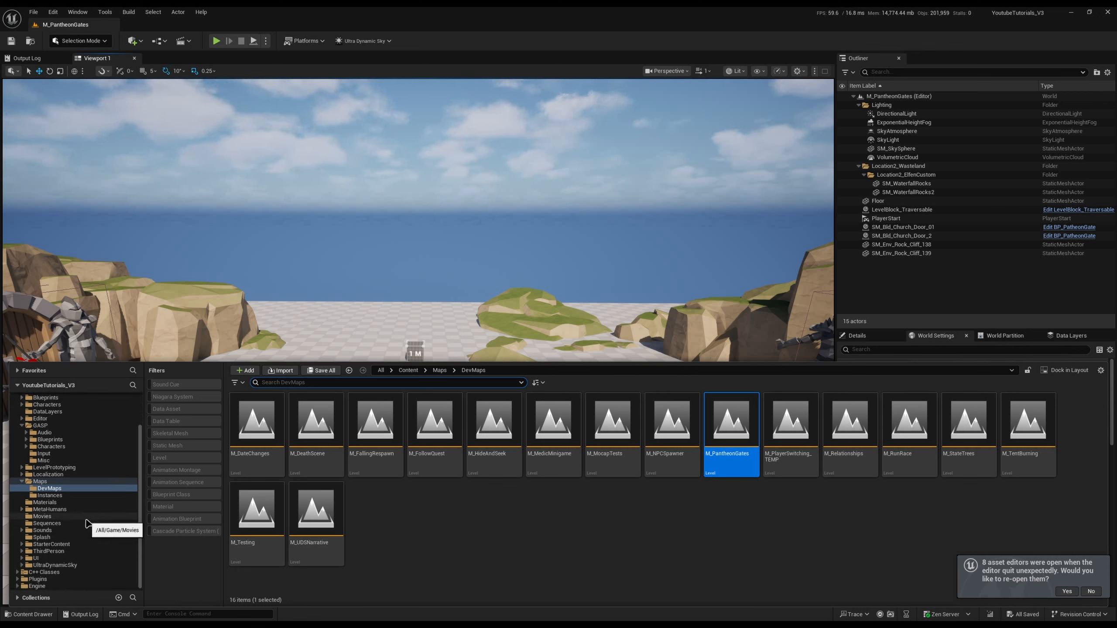
left_click(37, 586)
left_click(37, 579)
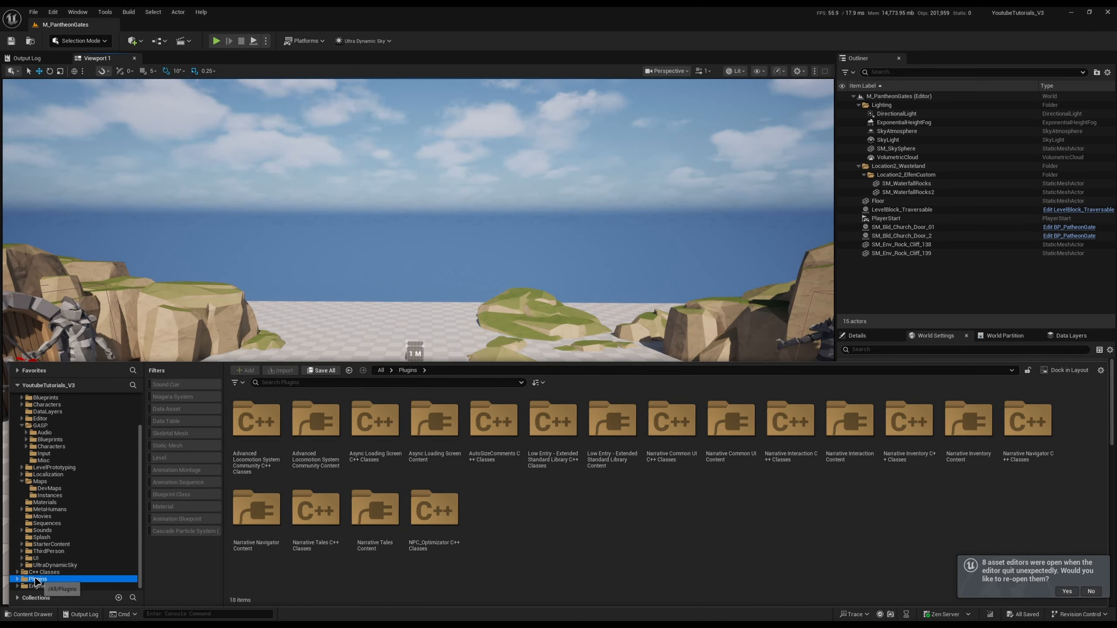
double_click(316, 422)
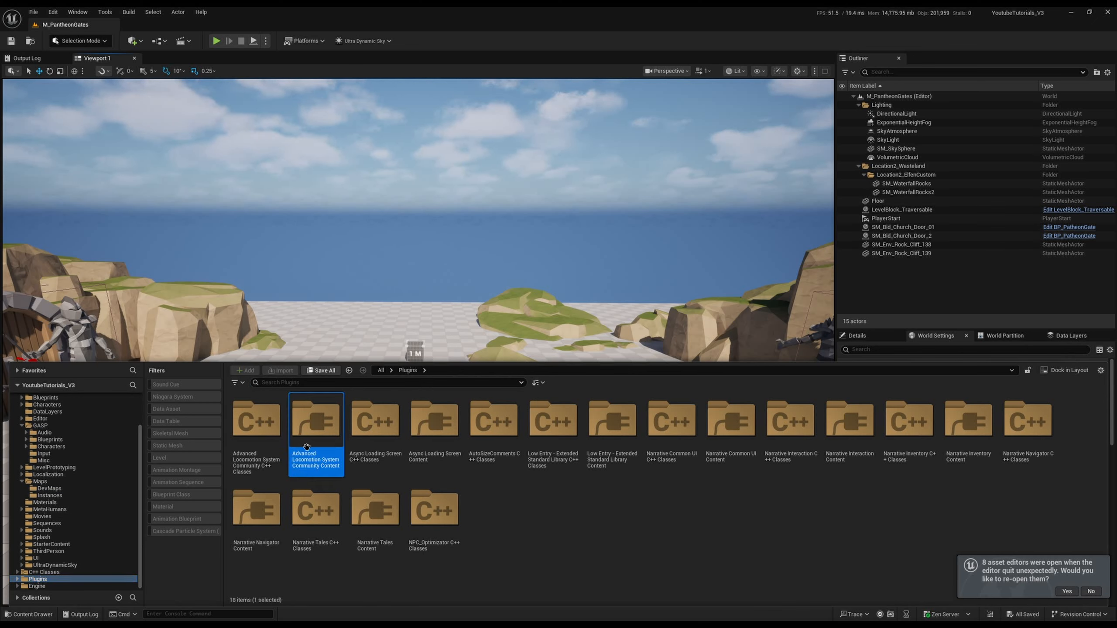
double_click(259, 422)
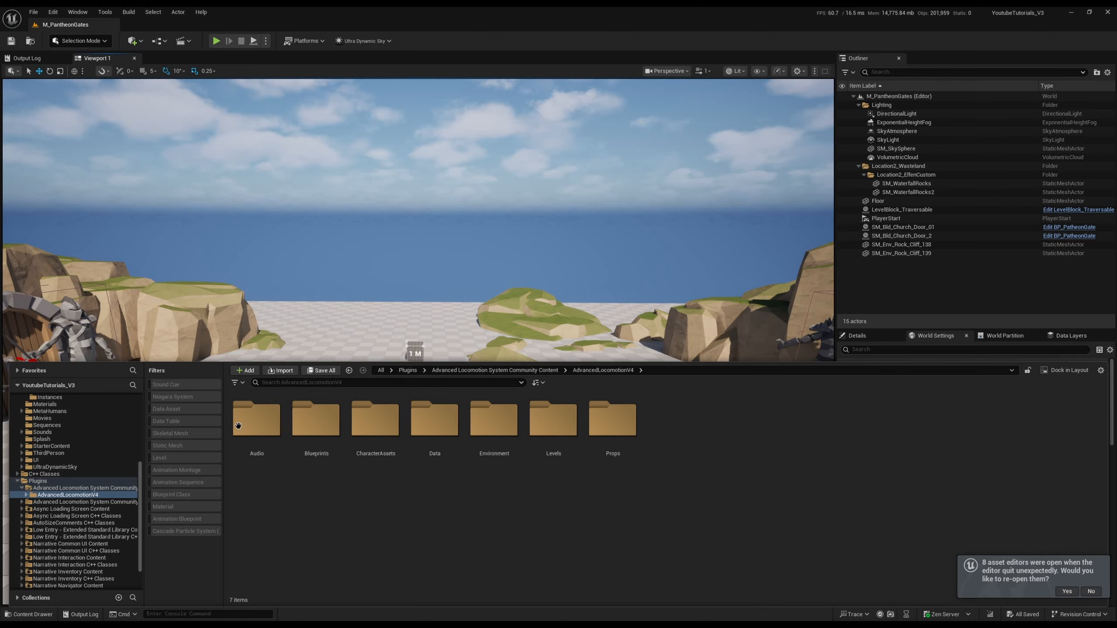
left_click(329, 410)
double_click(329, 411)
left_click(318, 418)
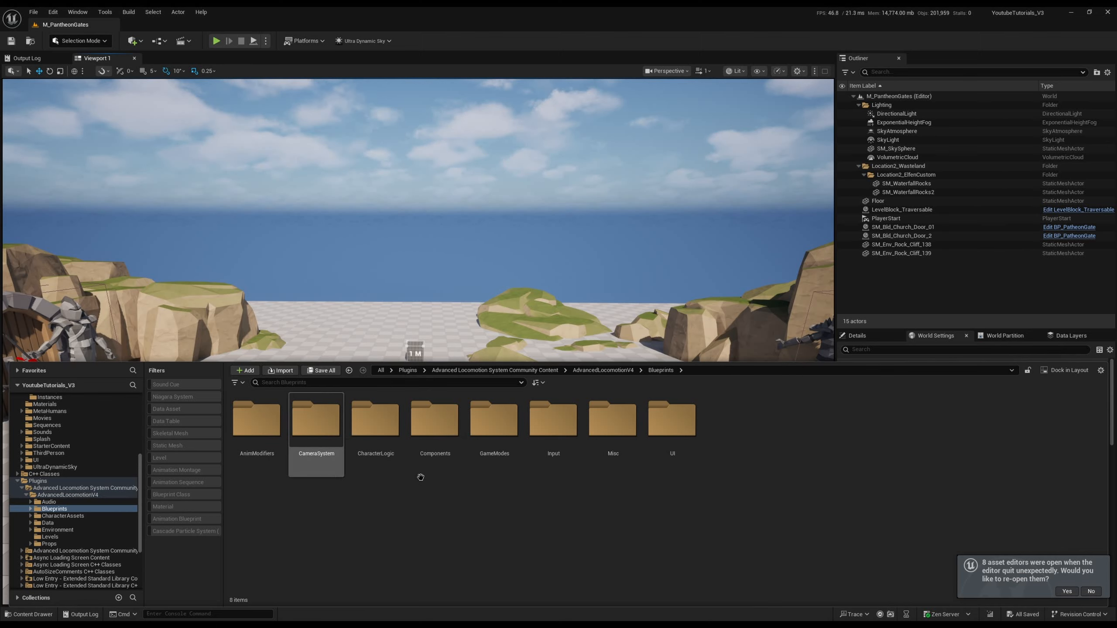
double_click(325, 422)
Open the Reference Viewer for ALS_CharacterBP and examine which assets reference it
right_click(324, 424)
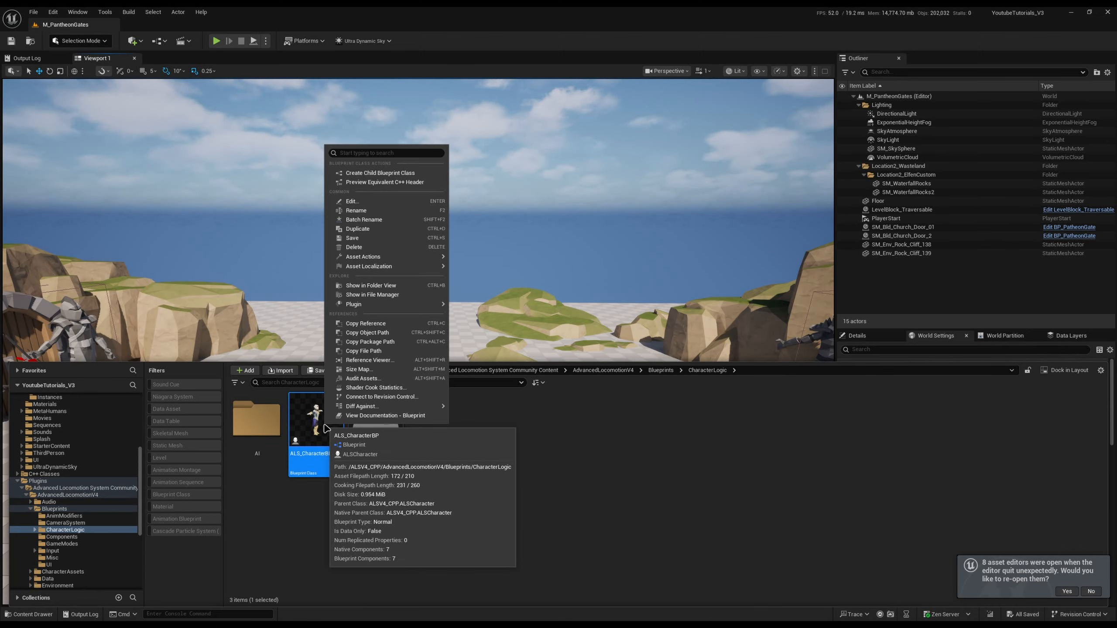
left_click(402, 363)
scroll(570, 347, "up", 4)
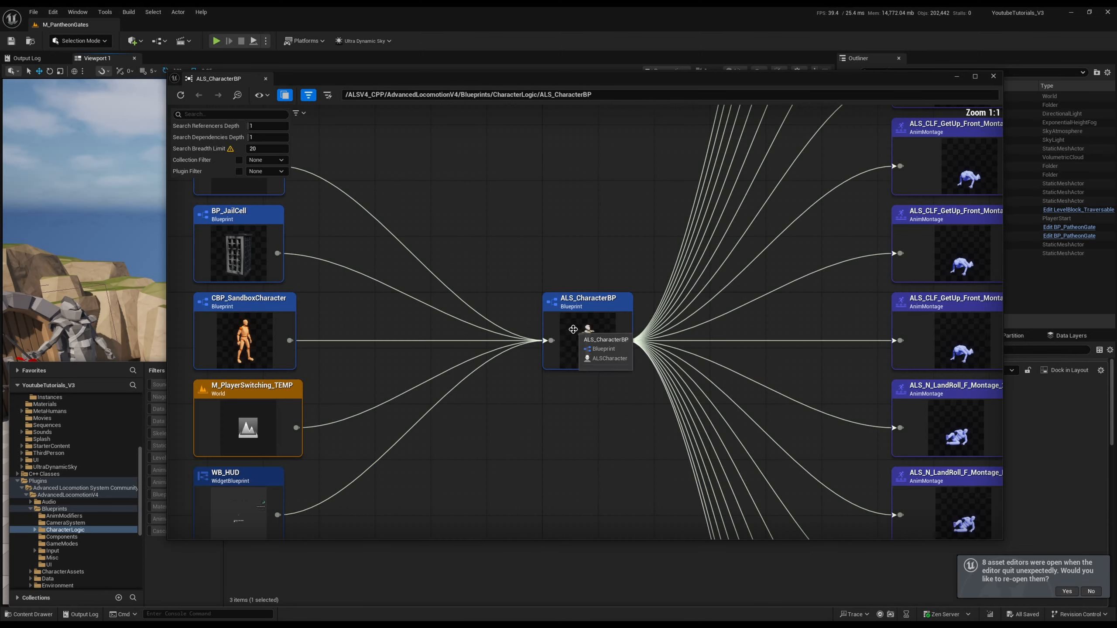
right_click_drag(557, 415, 499, 431)
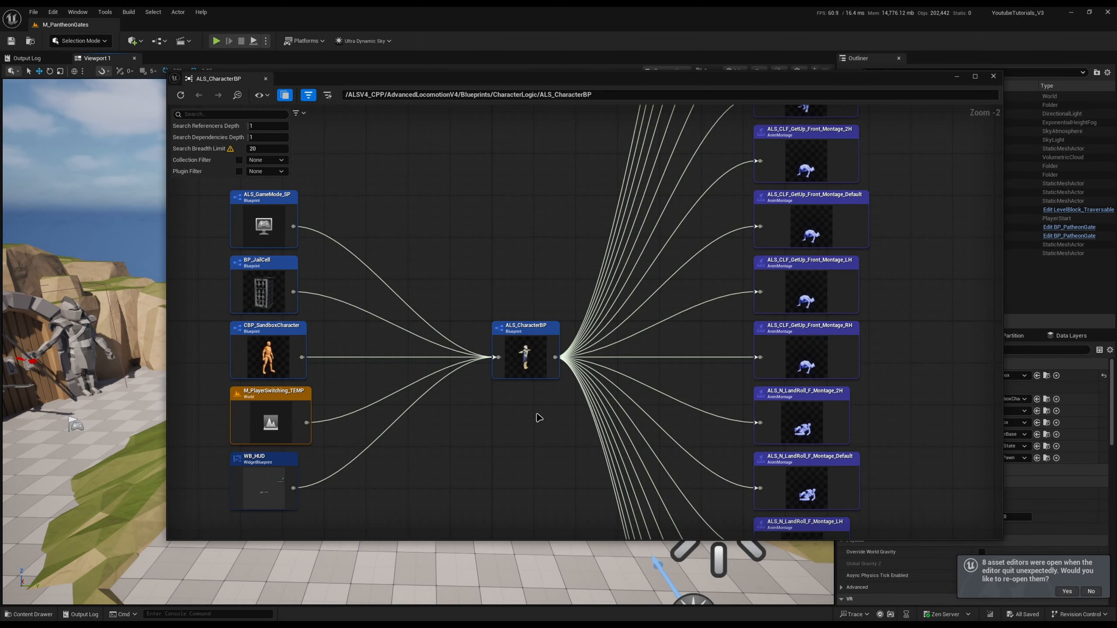
right_click_drag(734, 326, 625, 349)
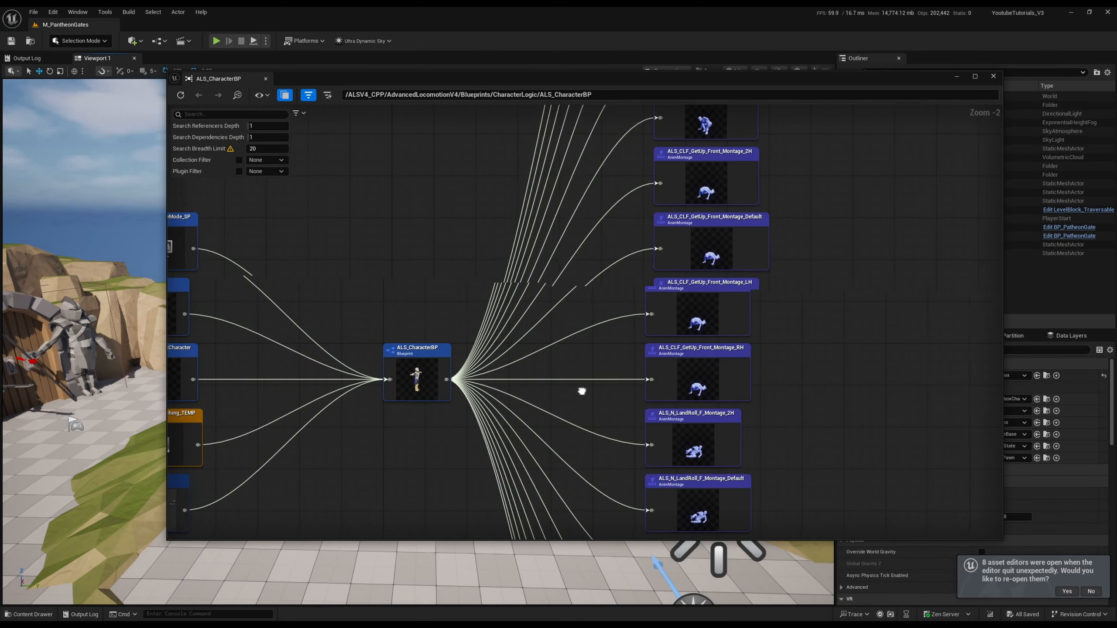
right_click_drag(580, 391, 628, 392)
right_click_drag(755, 242, 731, 304)
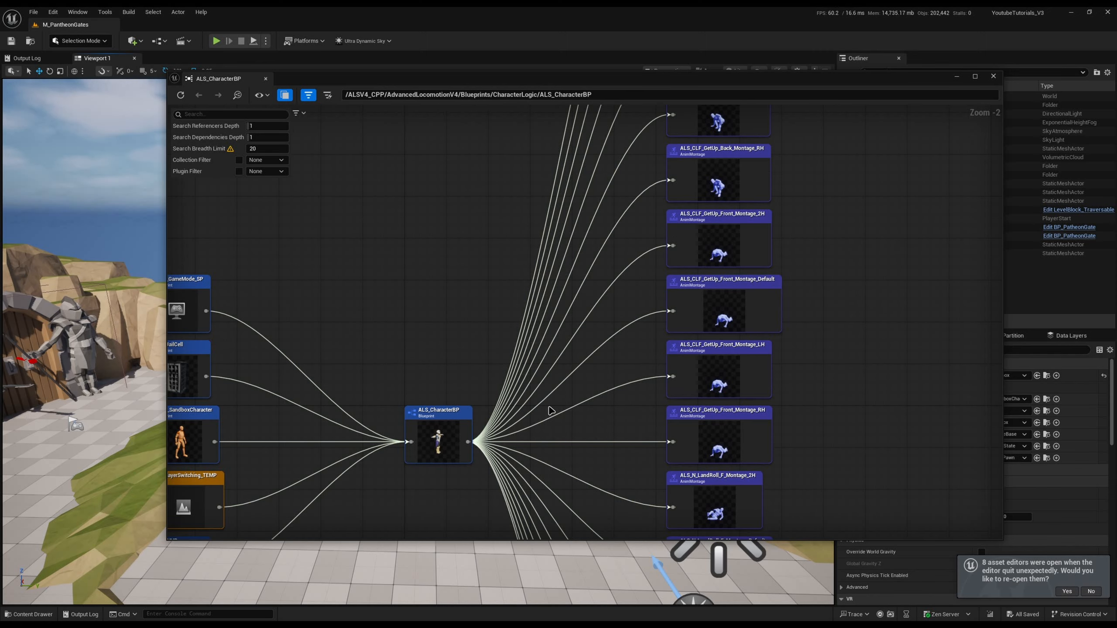
scroll(603, 233, "down", 5)
scroll(689, 186, "up", 7)
right_click_drag(351, 446, 637, 374)
right_click_drag(377, 513, 730, 221)
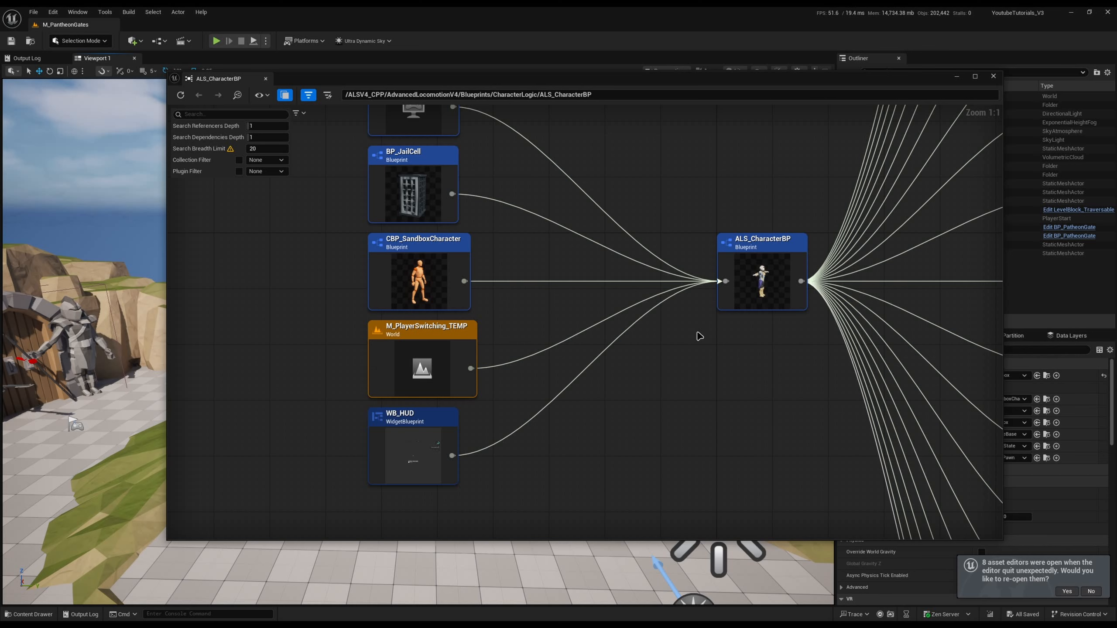
scroll(655, 297, "down", 1)
right_click_drag(474, 419, 496, 391)
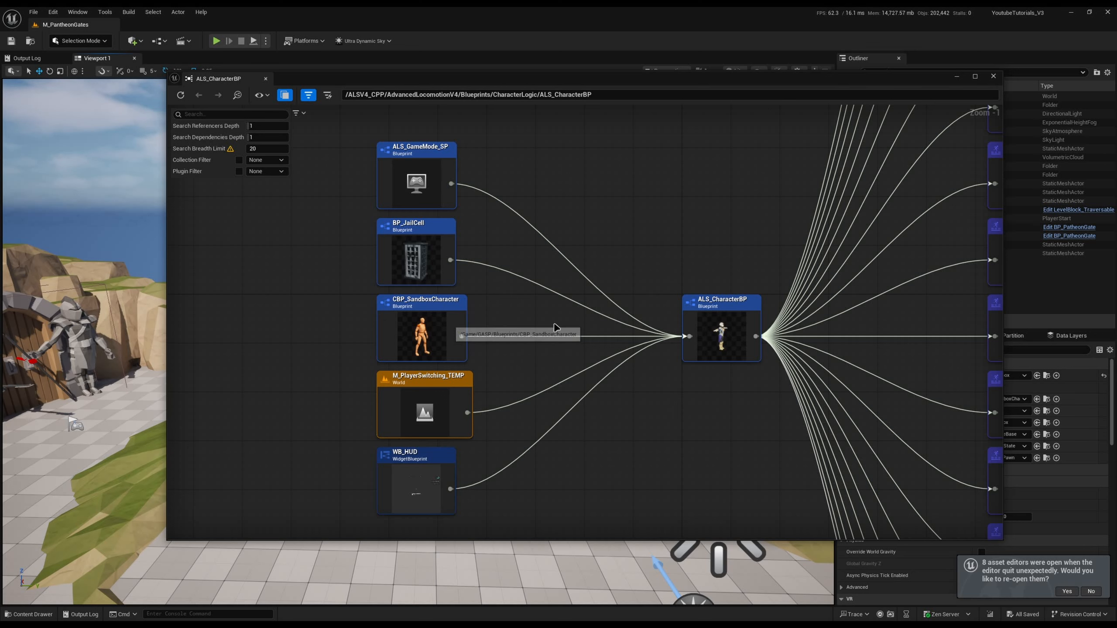
right_click_drag(477, 301, 489, 321)
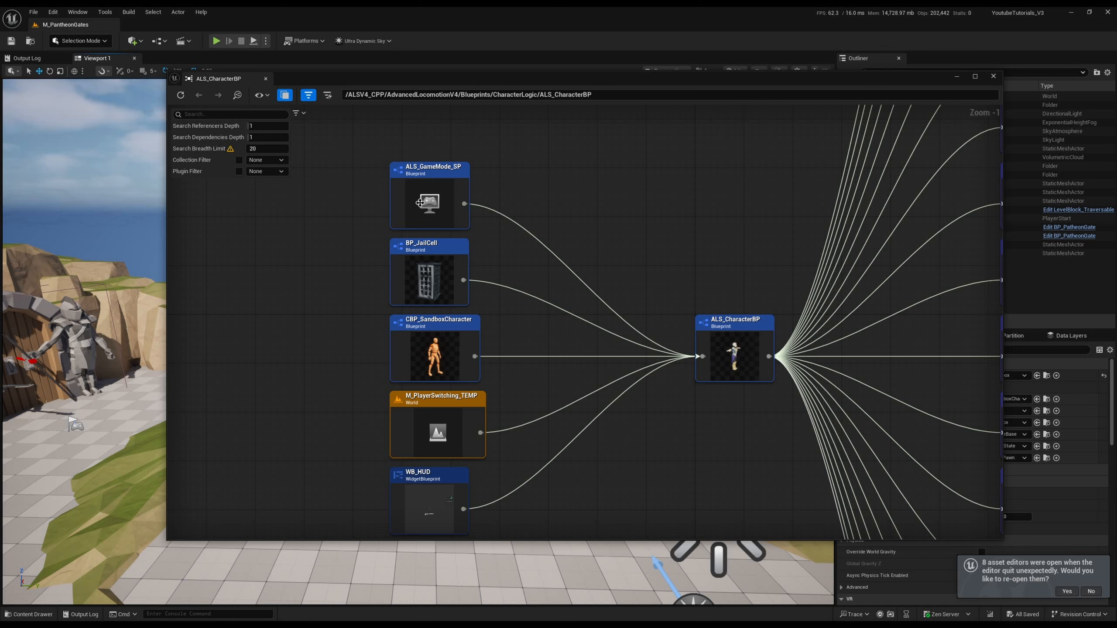
right_click_drag(429, 160, 433, 133)
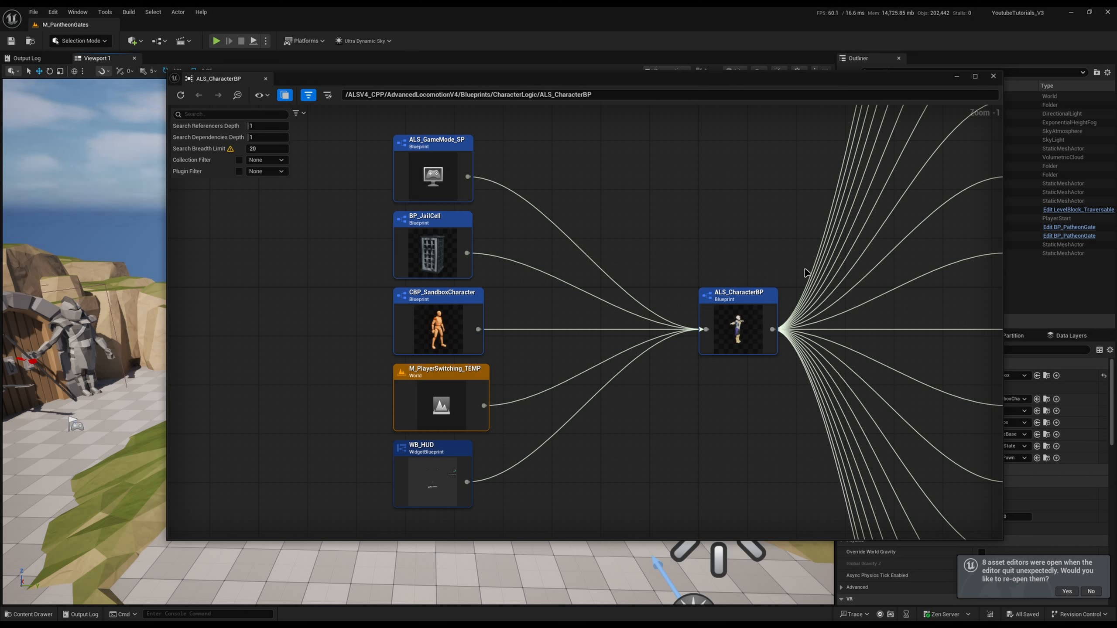
Open CBP_SandboxCharacter from the reference graph and find its als_characterbp references in the GameSystems graph
right_click(448, 312)
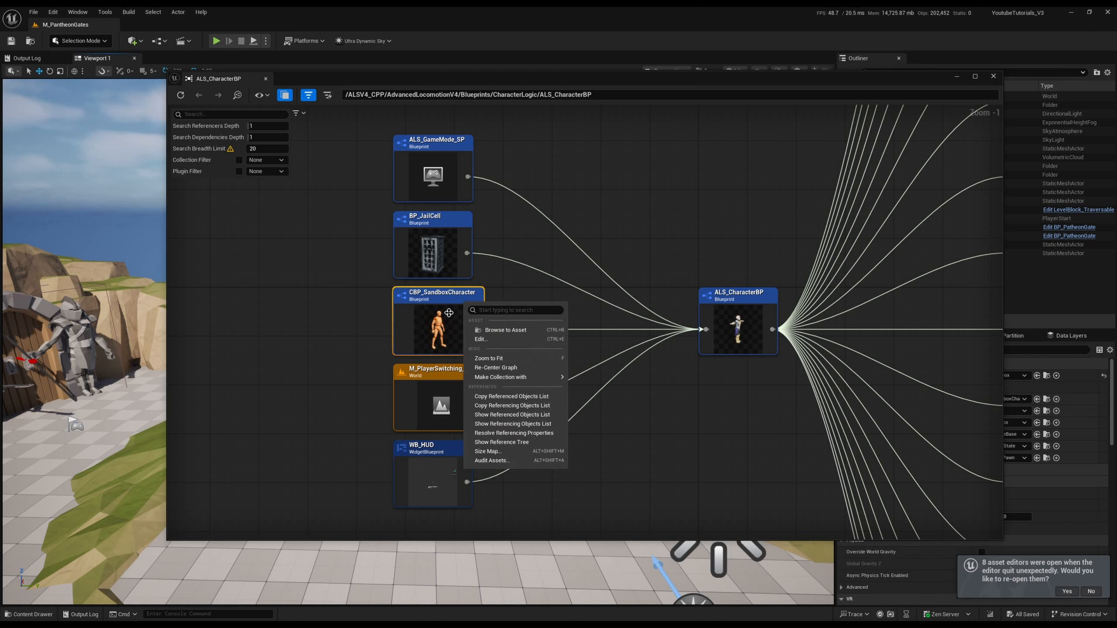
left_click(479, 339)
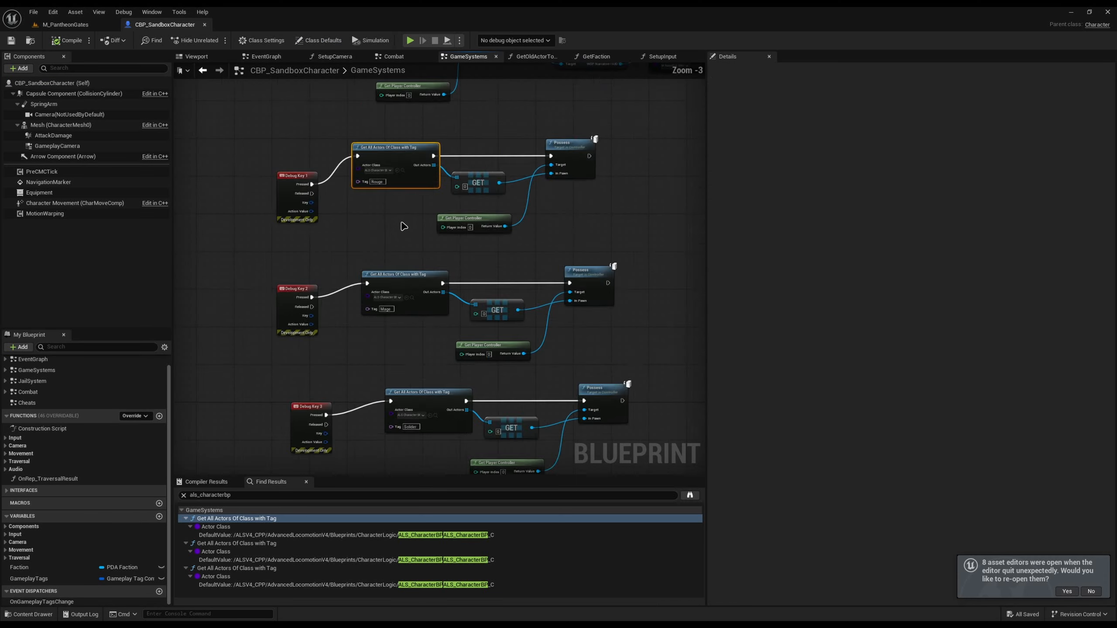
right_click_drag(399, 227, 404, 268)
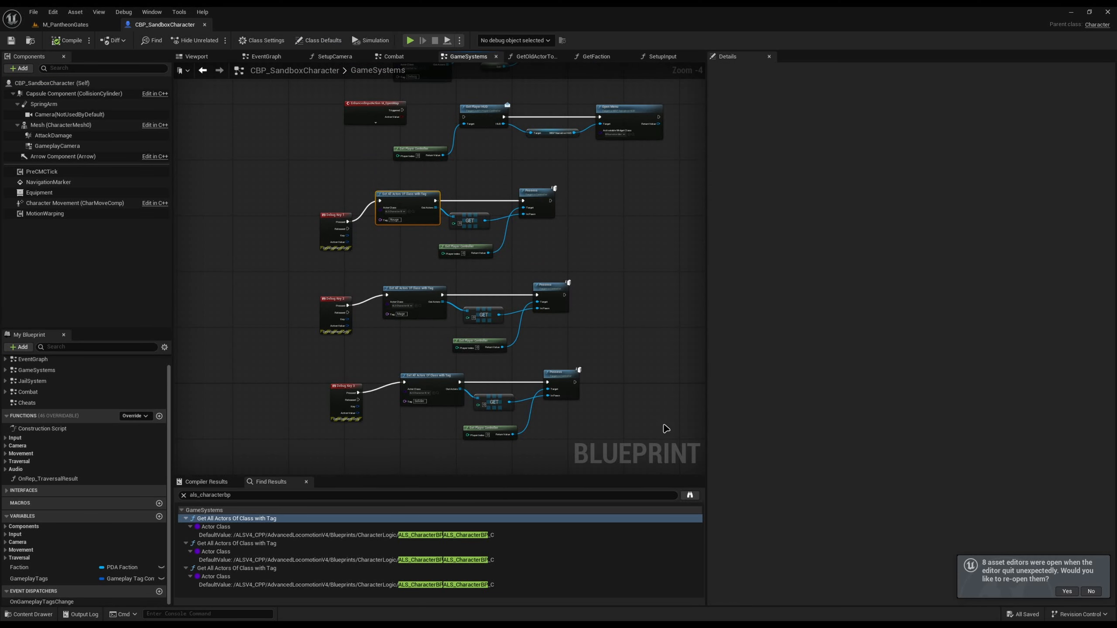
Set the Actor Class of the three debug-key Get All Actors Of Class with Tag nodes to CBP_SandboxCharacter
left_click_drag(635, 433, 452, 300)
scroll(452, 300, "up", 2)
left_click(358, 185)
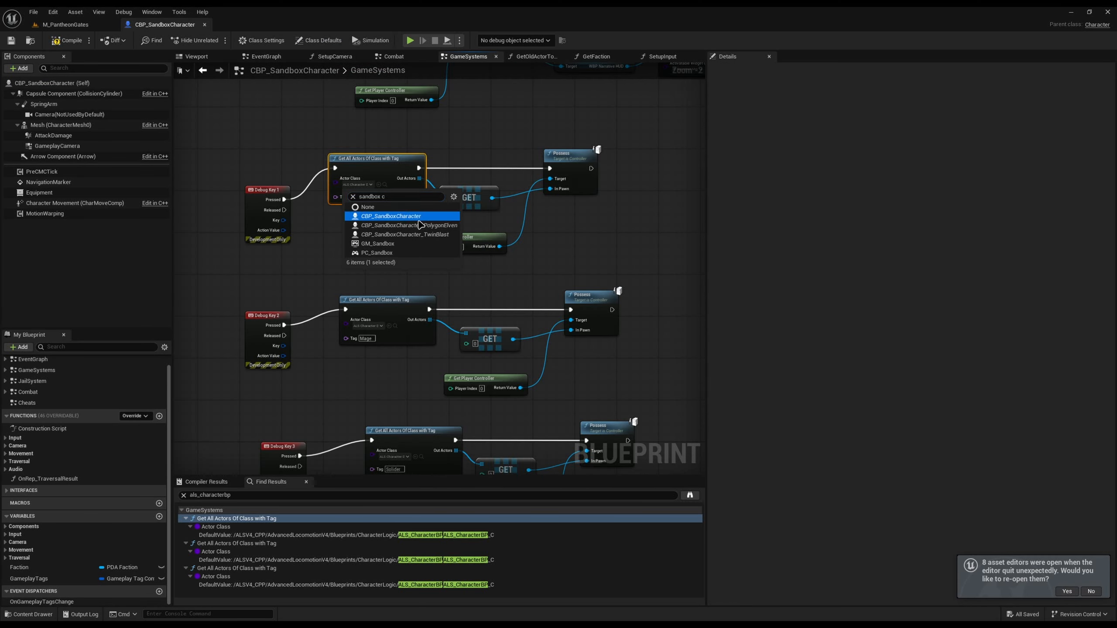
left_click(391, 217)
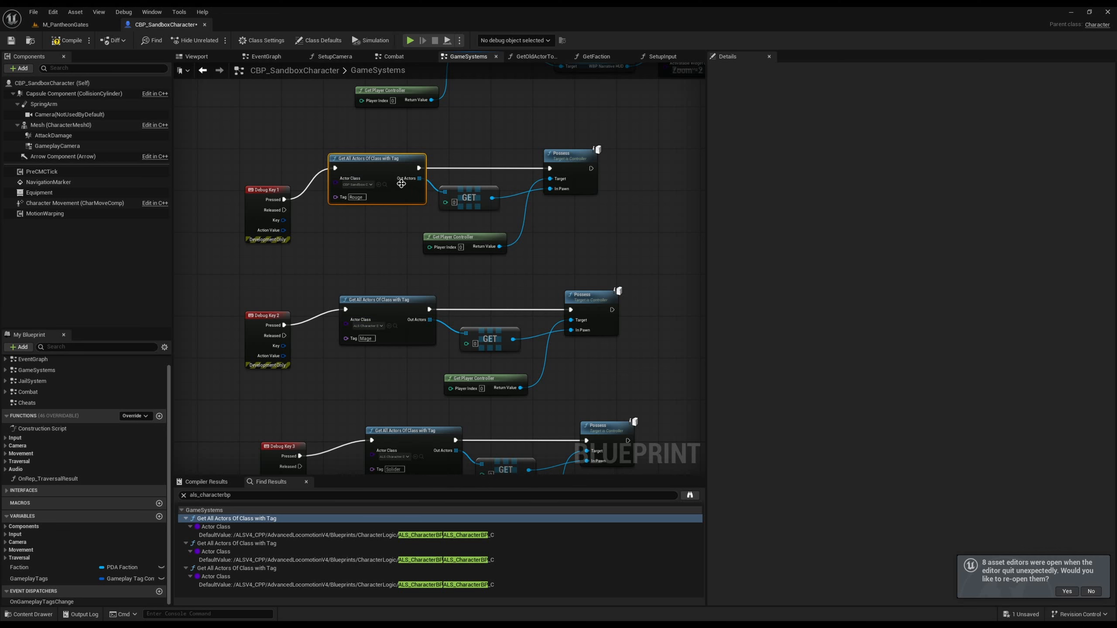
left_click(385, 185)
left_click(388, 326)
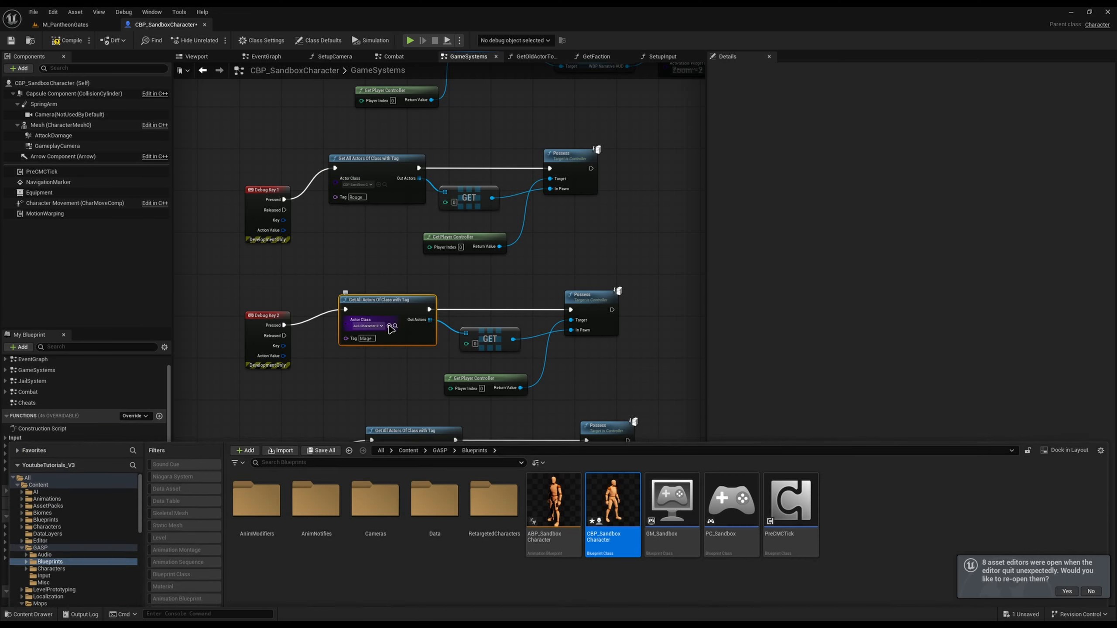
right_click_drag(408, 357, 406, 226)
left_click(414, 326)
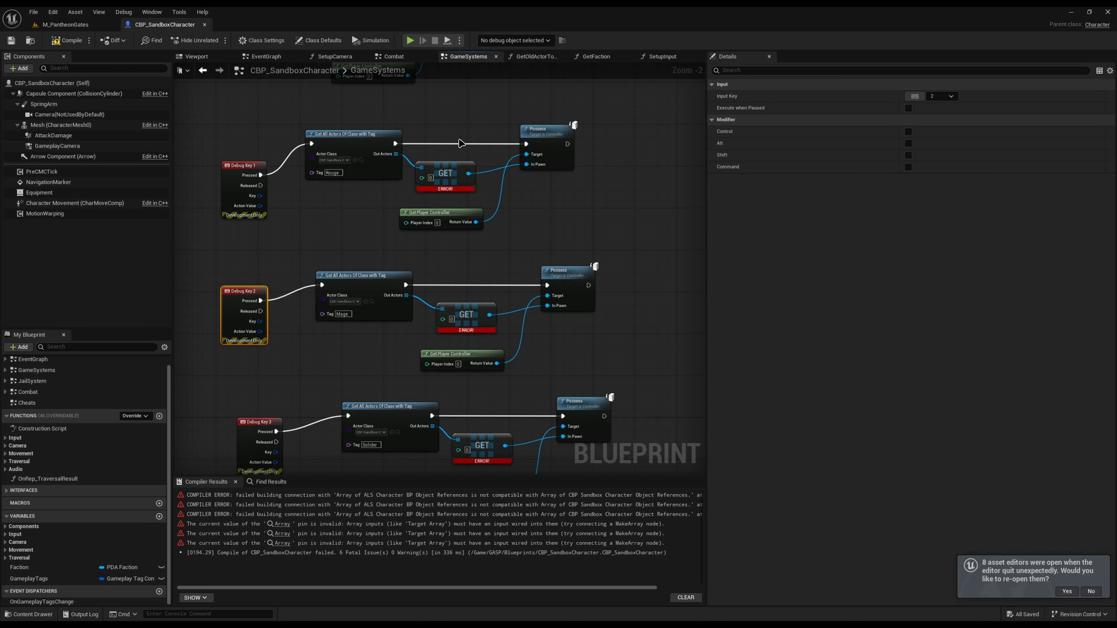
Replace the three invalid array GET nodes with Get (a copy) nodes wired between Out Actors and Possess, and compile the blueprint
left_click_drag(459, 140, 468, 180)
key("Delete")
left_click_drag(395, 155, 427, 173)
type("get")
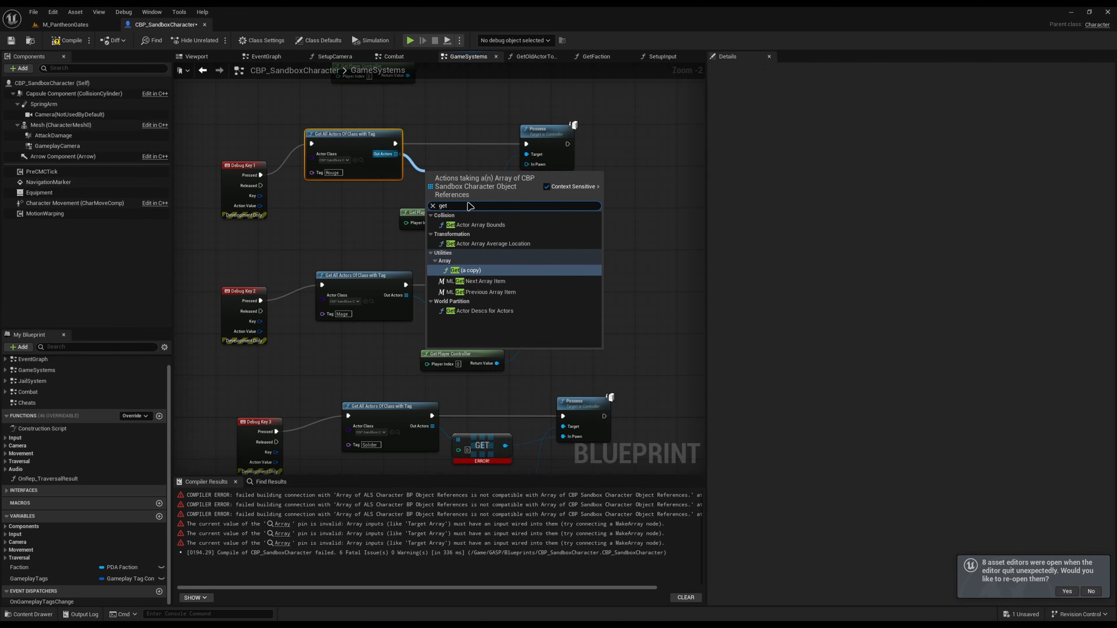
key("Return")
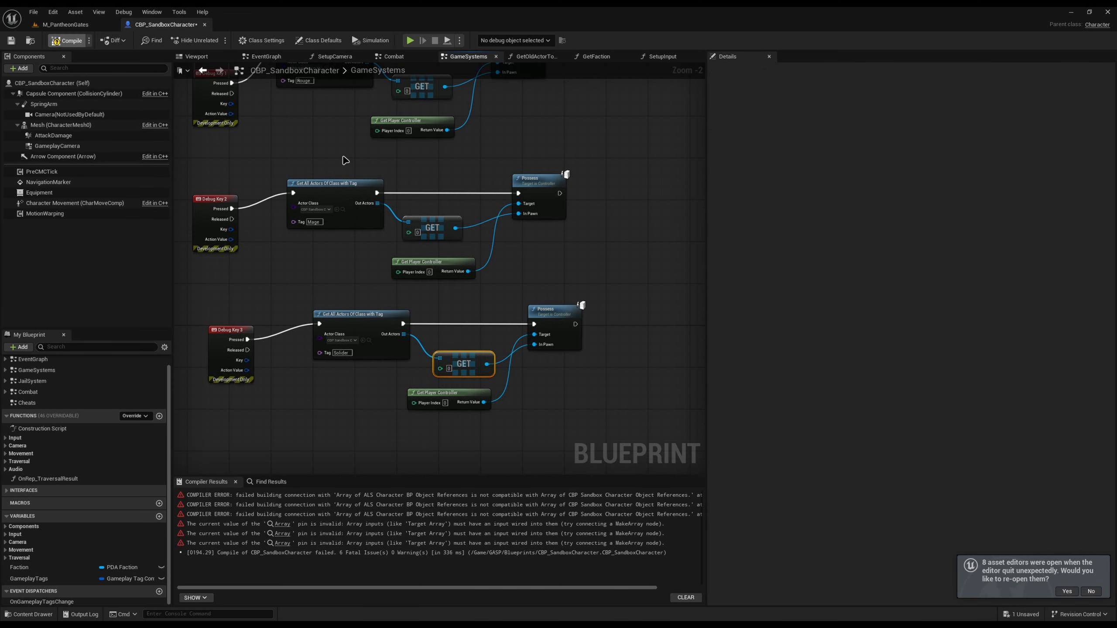
key("F7")
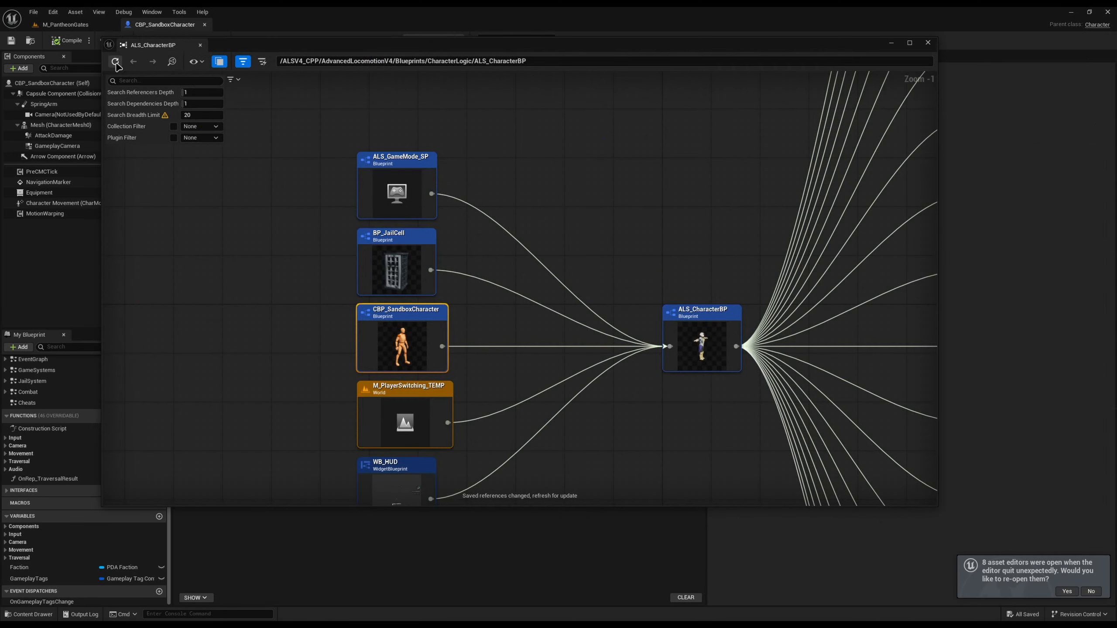
Refresh the Reference Viewer for ALS_CharacterBP and check its remaining referencers, returning to the GameSystems graph
left_click(116, 61)
scroll(457, 299, "up", 5)
scroll(457, 299, "up", 1)
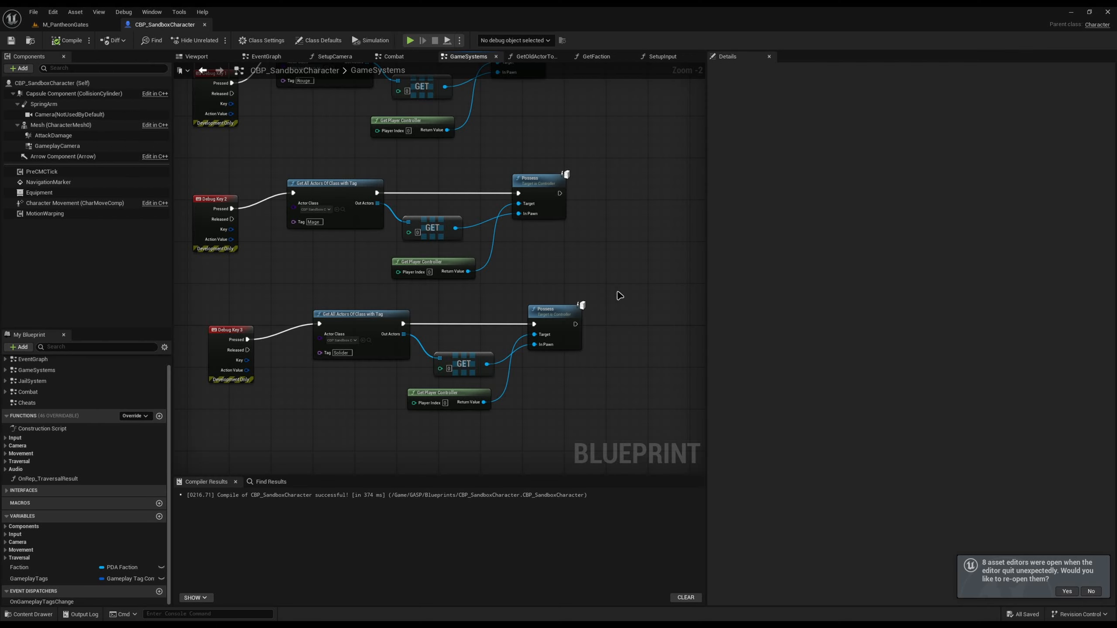
scroll(619, 295, "down", 2)
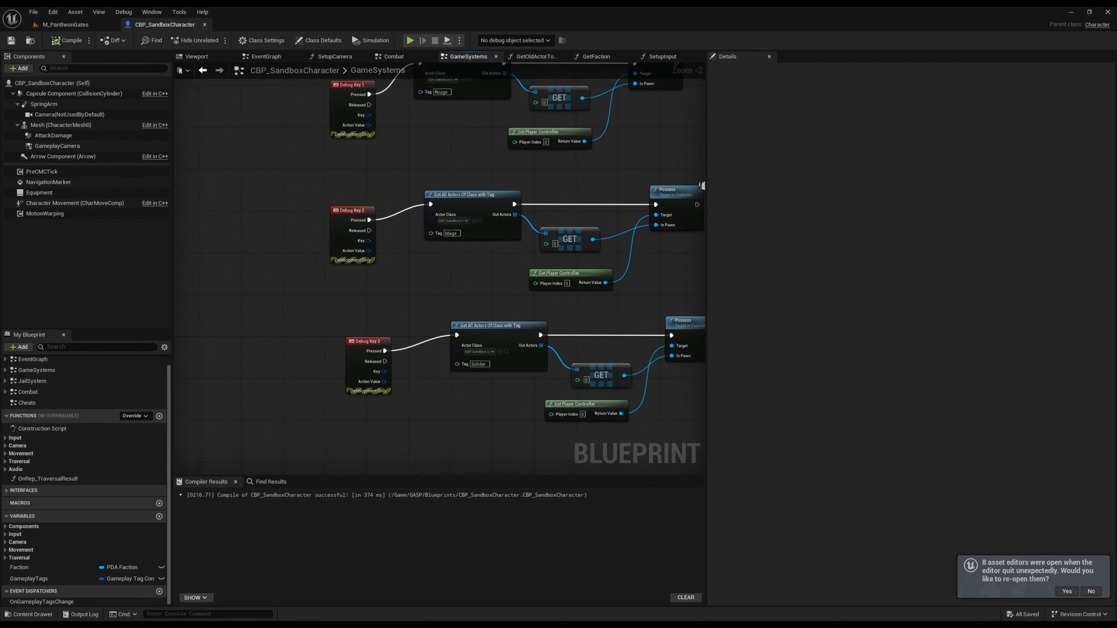
Open the Landscape_WP level from the Maps folder and set its GameMode Override to GM_Sandbox
left_click(65, 24)
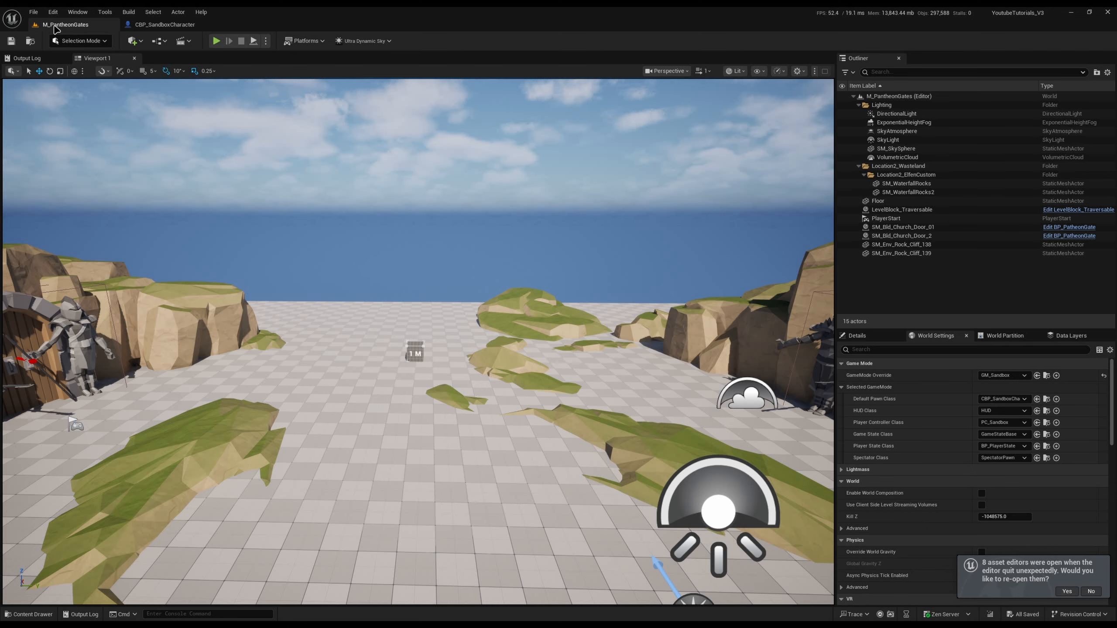
key("ctrl+space")
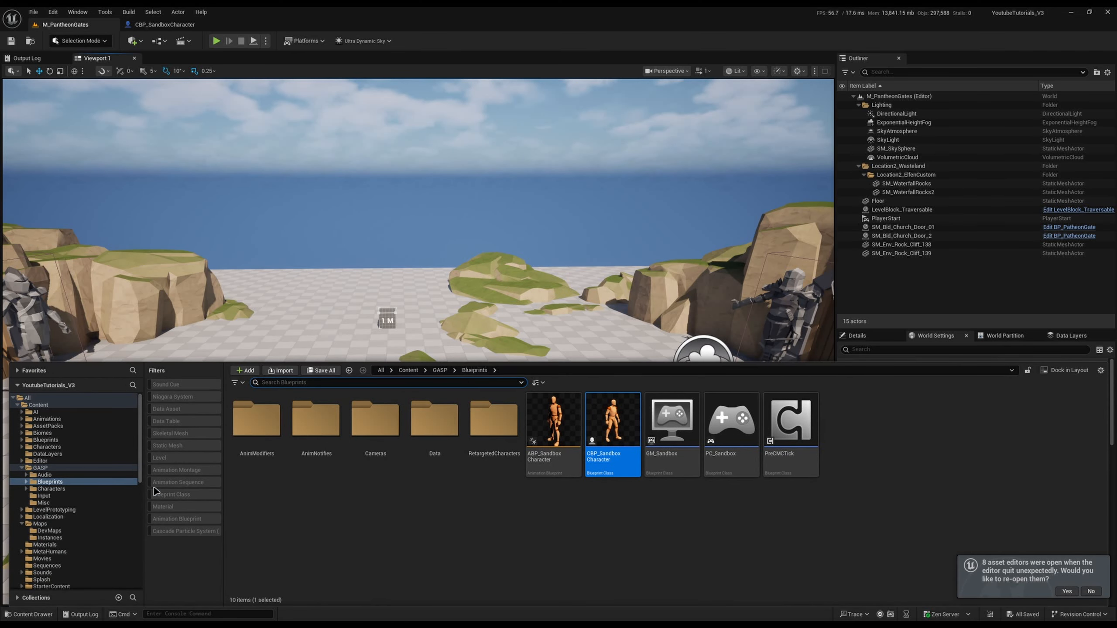
left_click(113, 526)
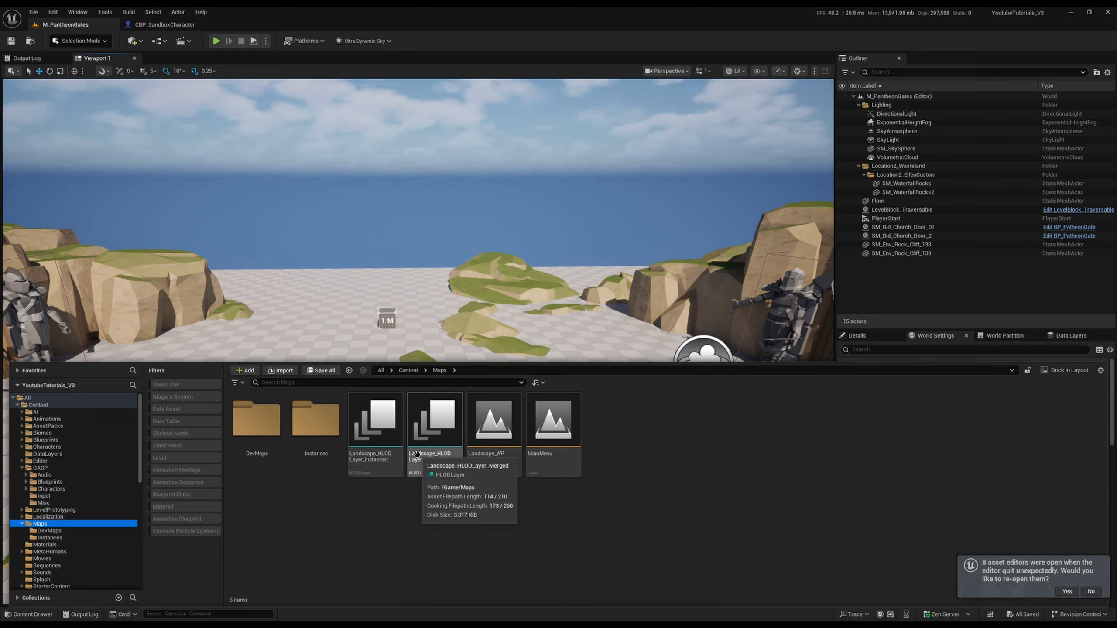
double_click(494, 422)
scroll(974, 360, "down", 3)
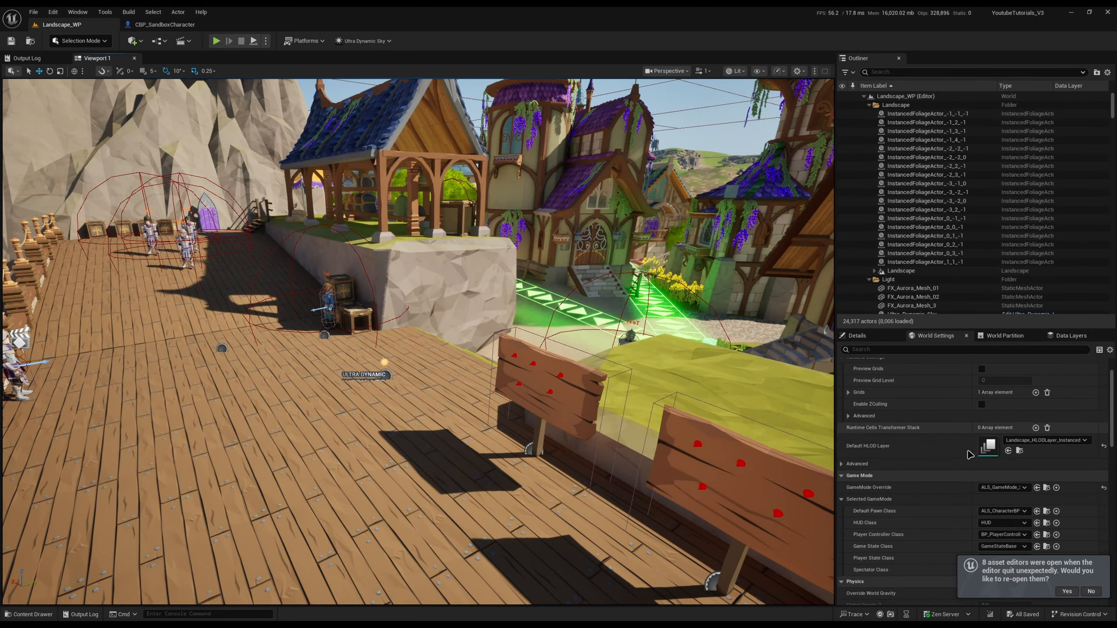
left_click(1003, 486)
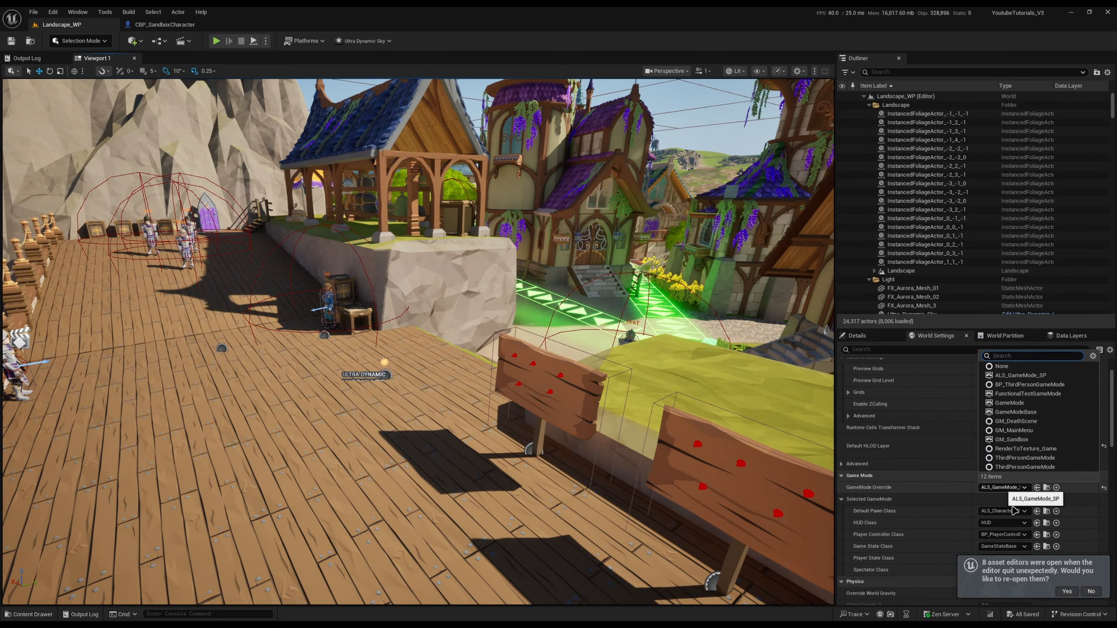
left_click(1011, 439)
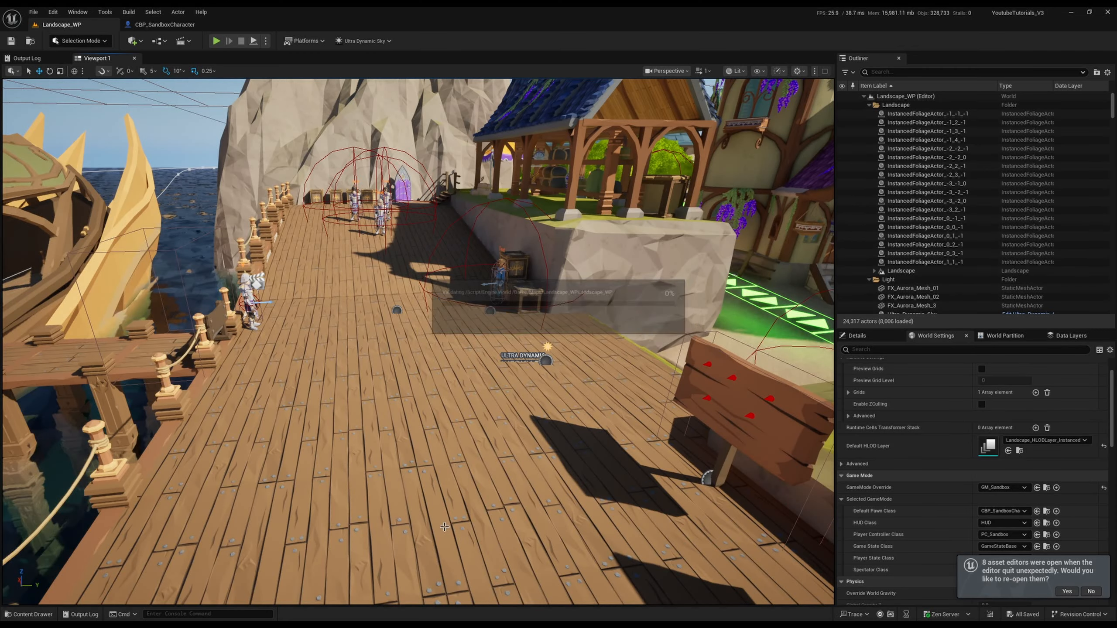
Play-test Landscape_WP from the large dock floor, running and jumping through the village and past the patrol guards, and end the session
right_click(445, 213)
left_click(457, 519)
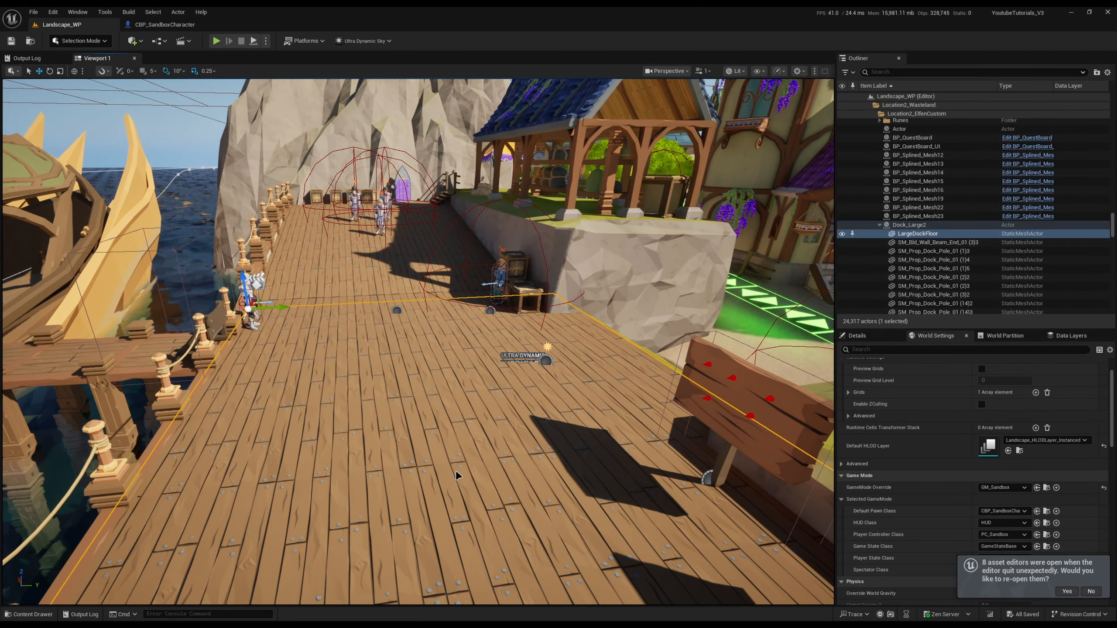
key("w")
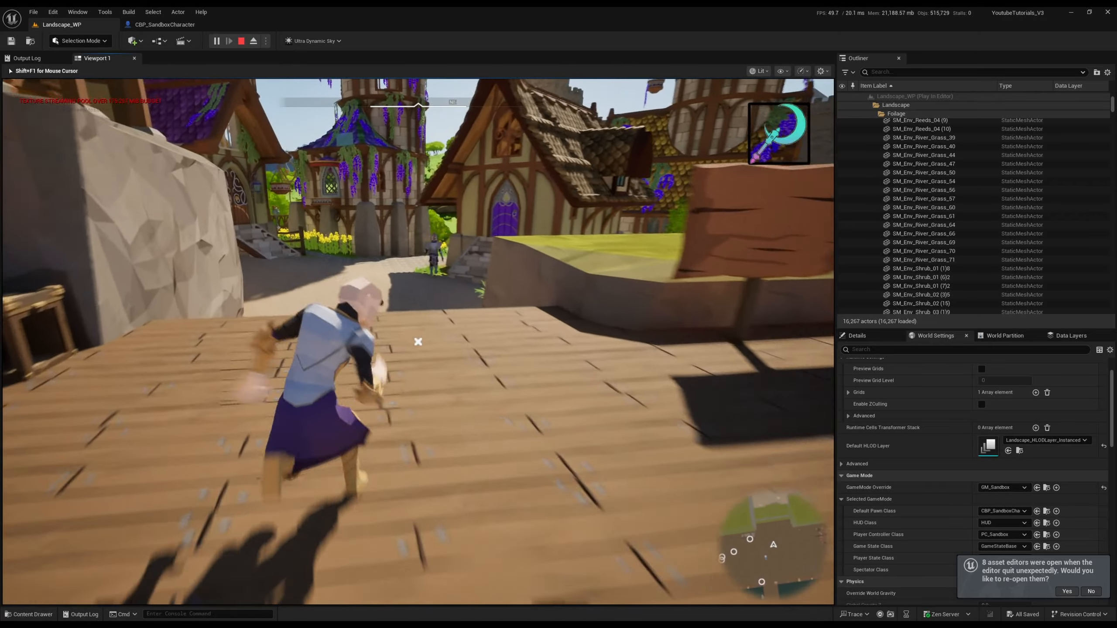
key("space")
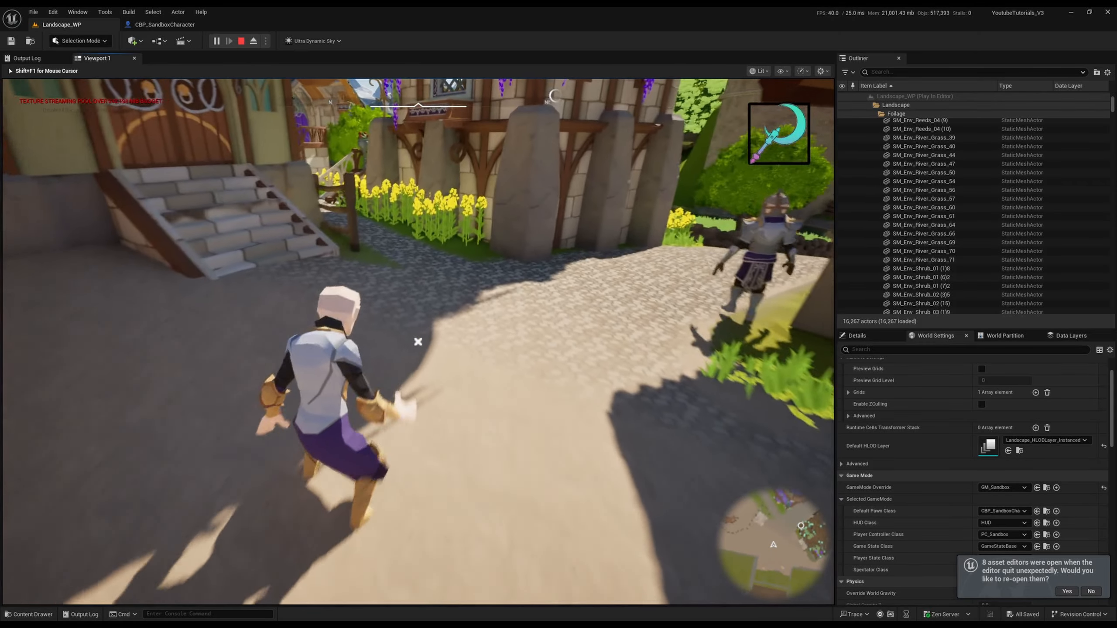
key("w")
key("w")
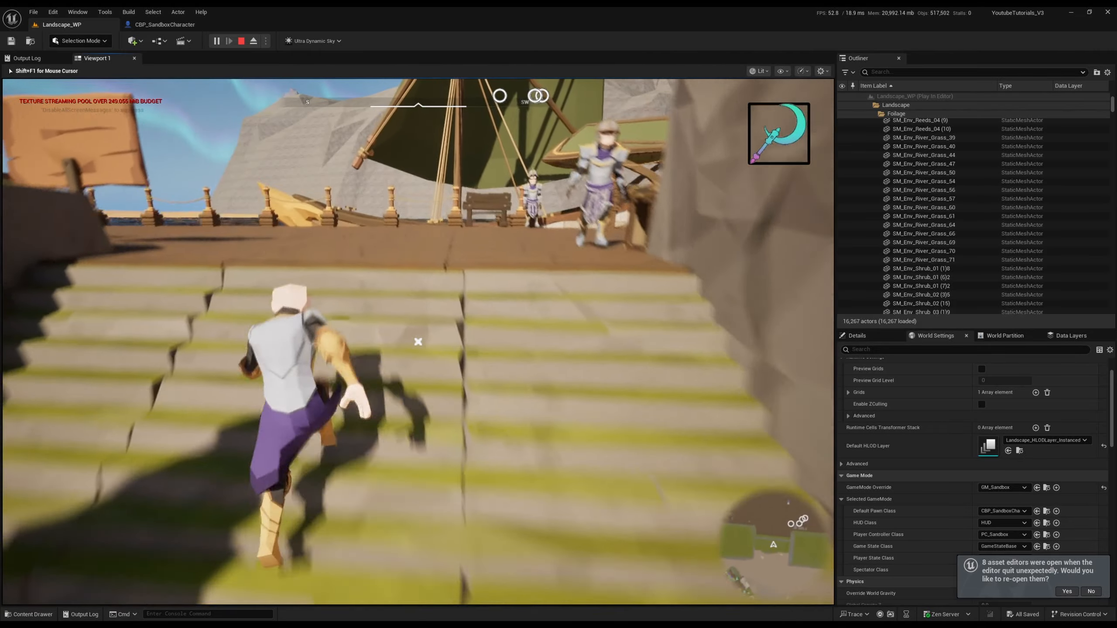
key("w")
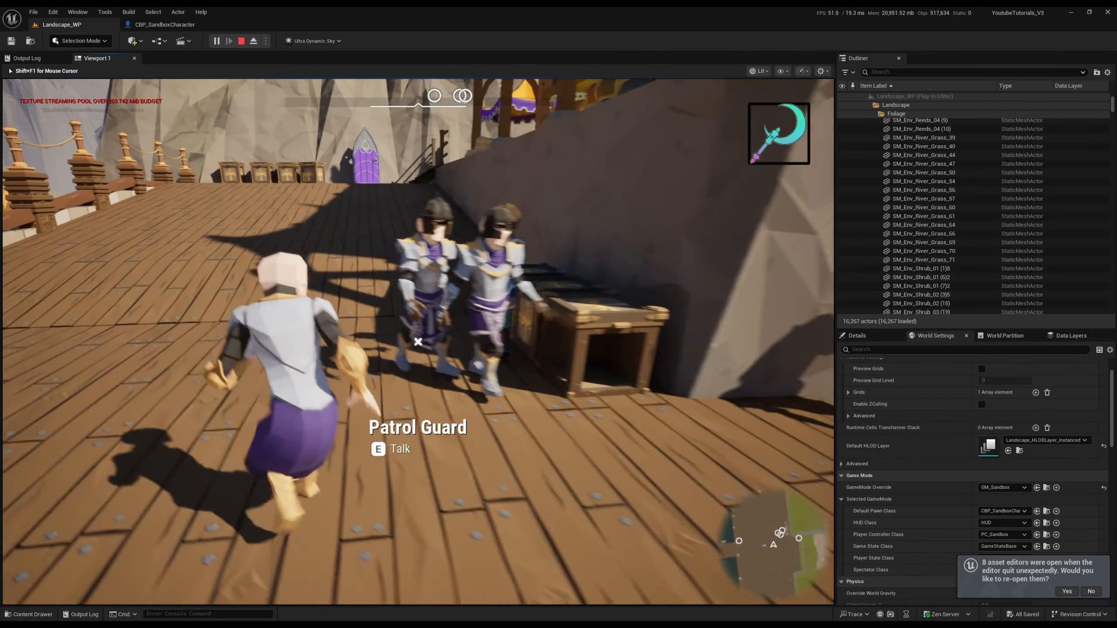
key("w")
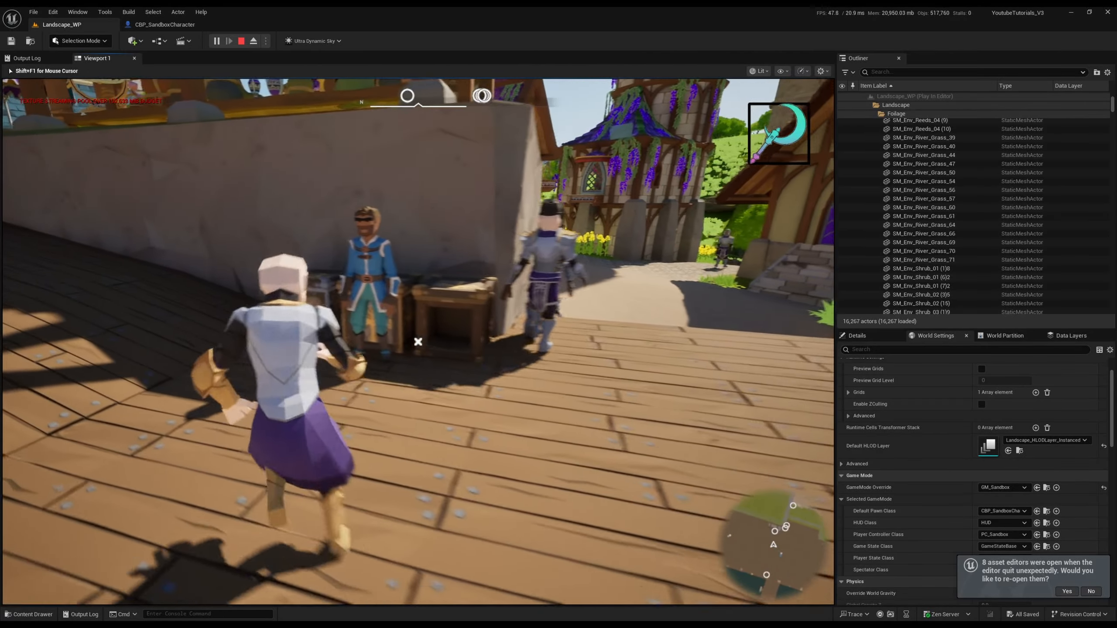
key("w")
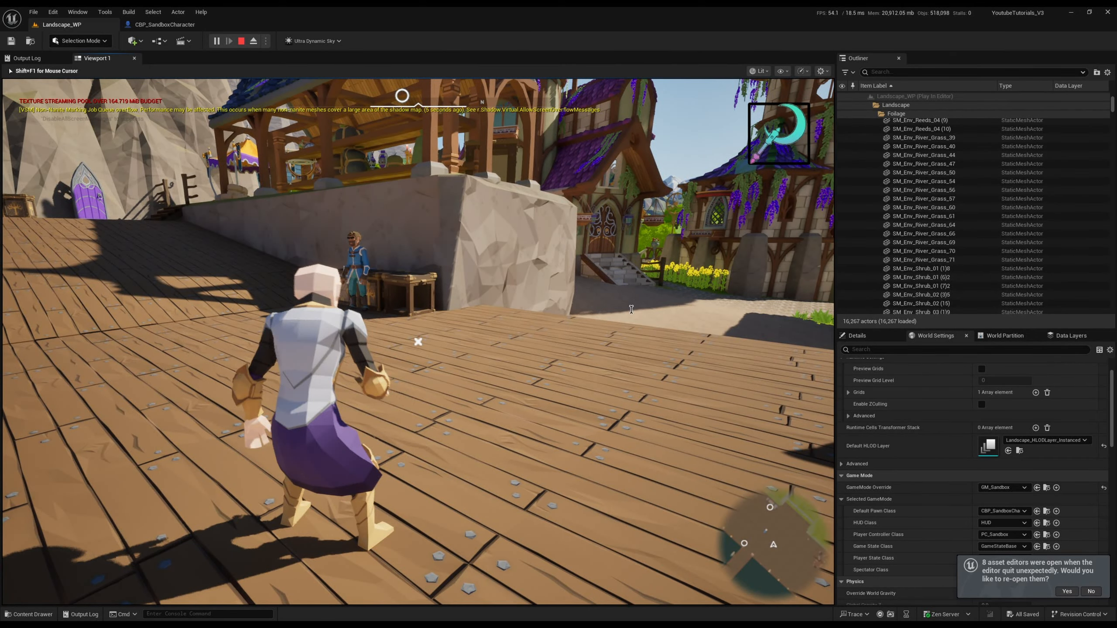
key("Escape")
right_click_drag(632, 309, 560, 332)
key("s")
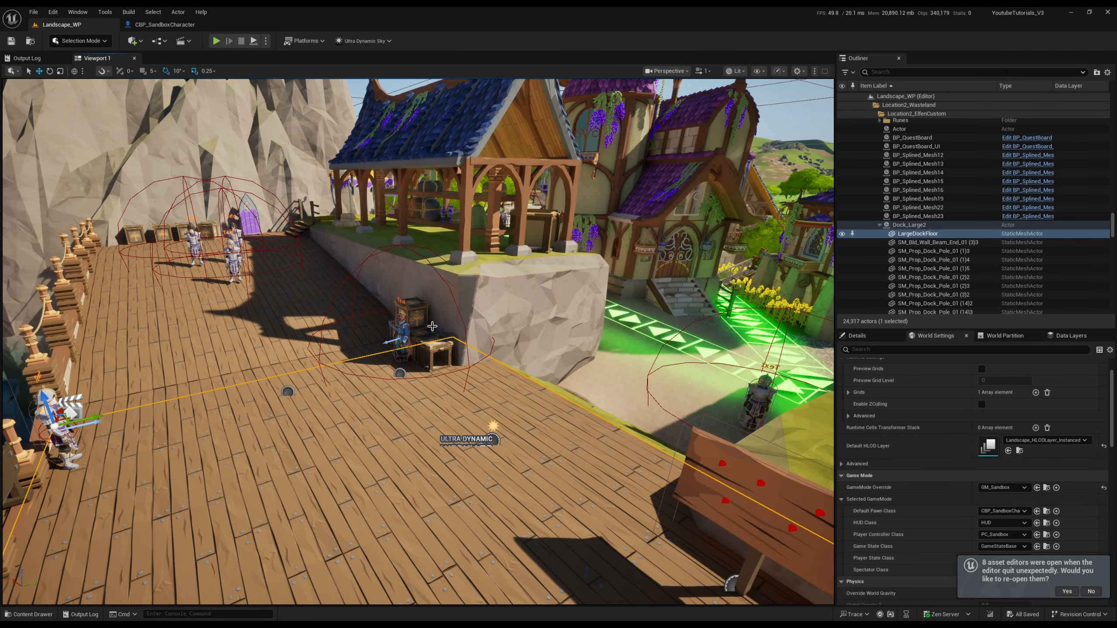
mouse_move(489, 376)
right_mouse_down()
mouse_move(408, 363)
mouse_move(501, 362)
right_mouse_up()
scroll(408, 363, "up", 2)
key("w")
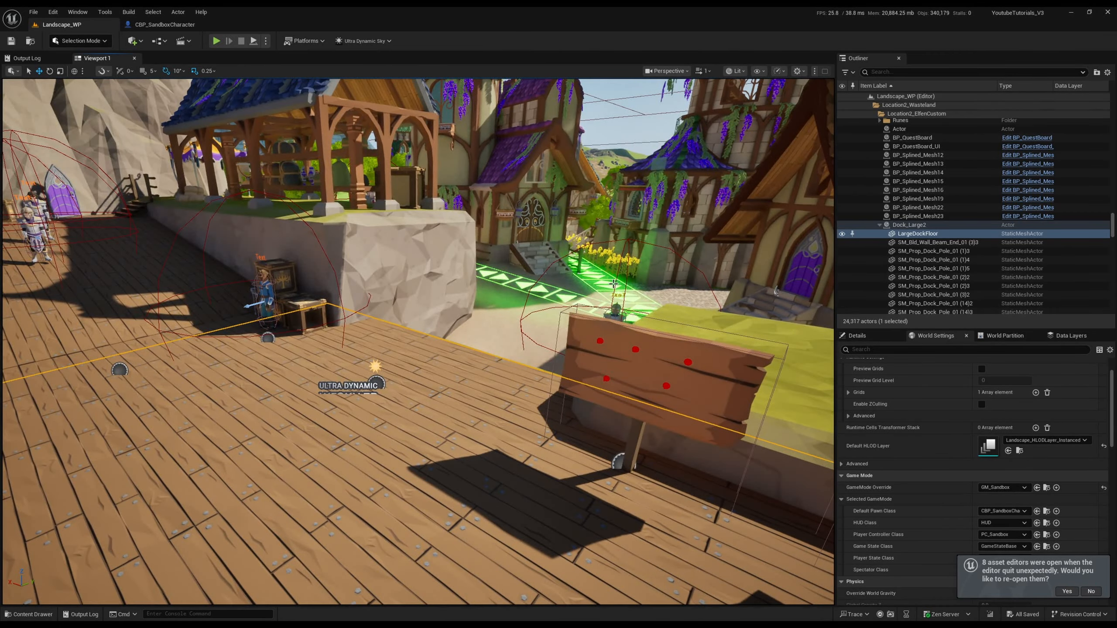
Review the GameplayCamera component's settings in CBP_SandboxCharacter and return to the Landscape_WP level
left_click(167, 27)
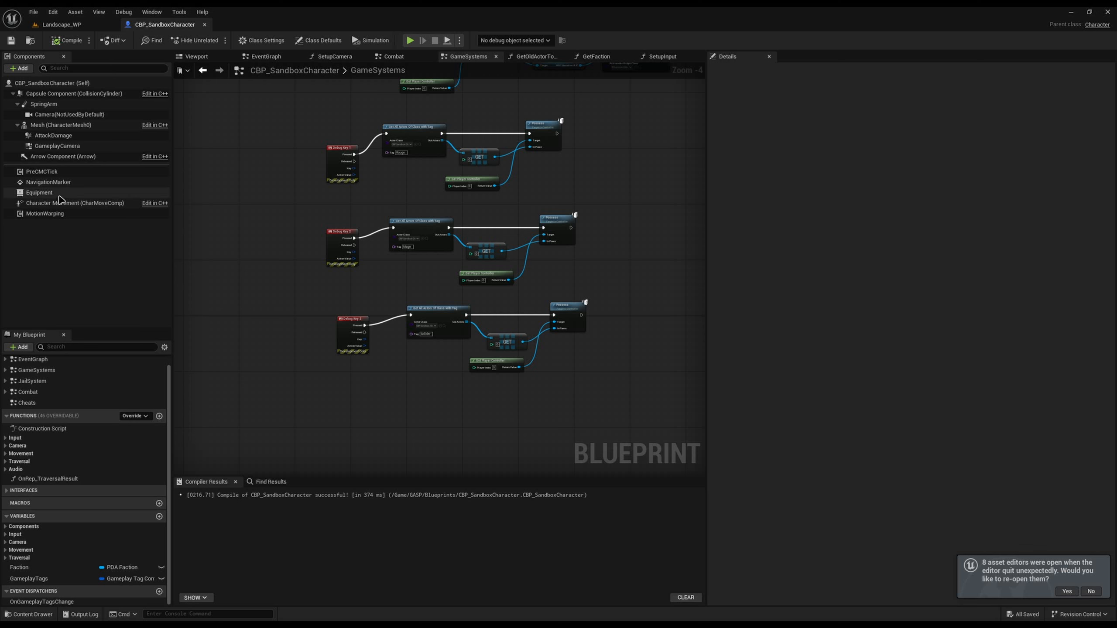
left_click(57, 147)
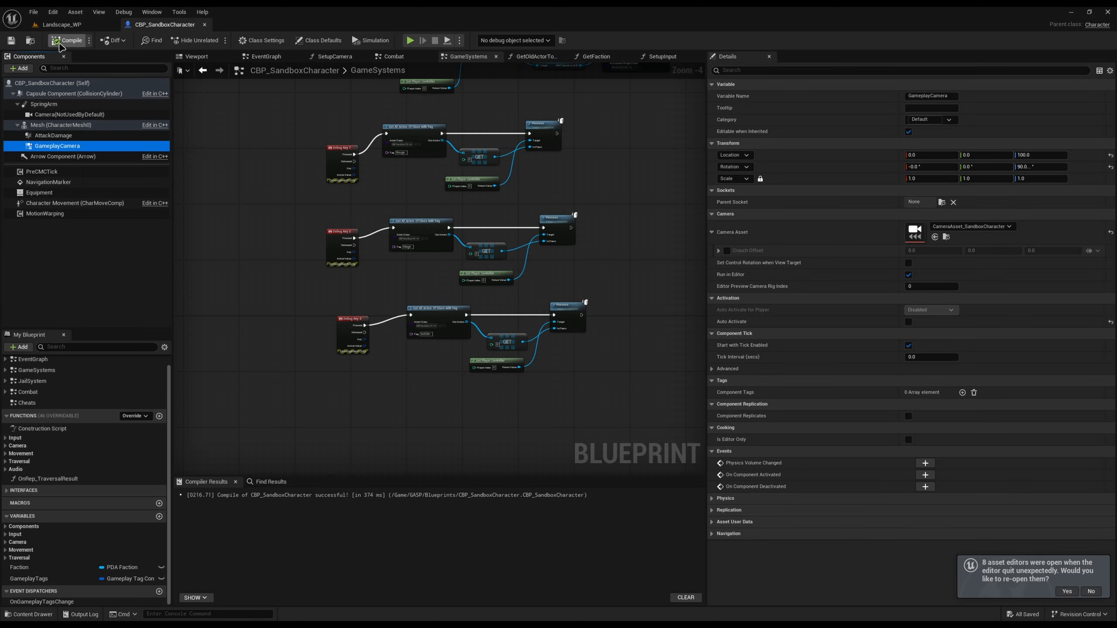
left_click(71, 25)
right_click_drag(568, 460, 627, 396)
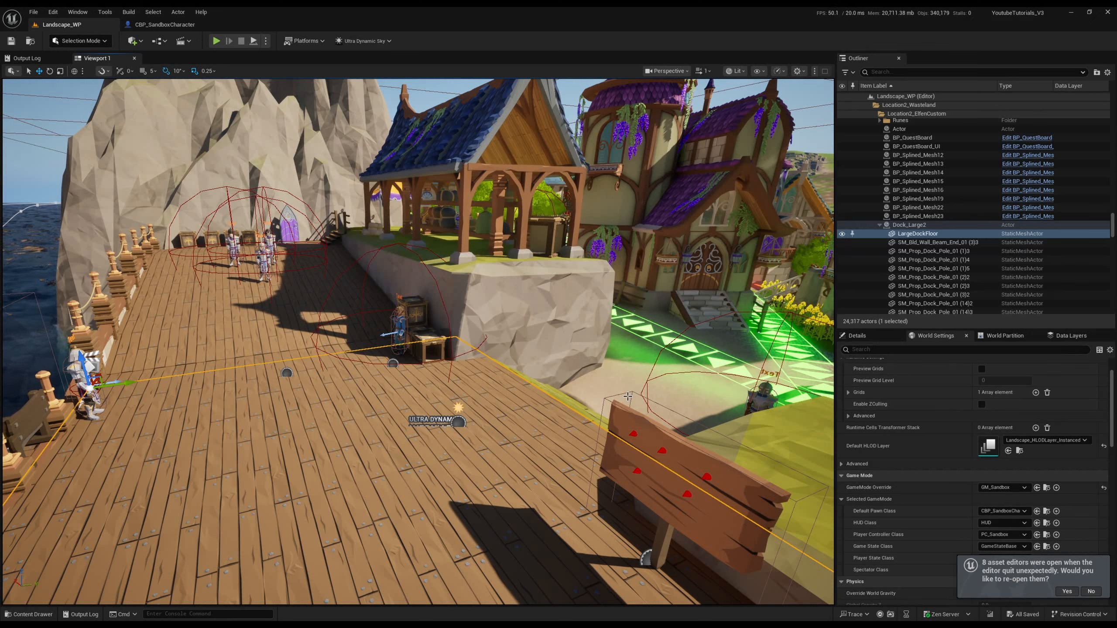